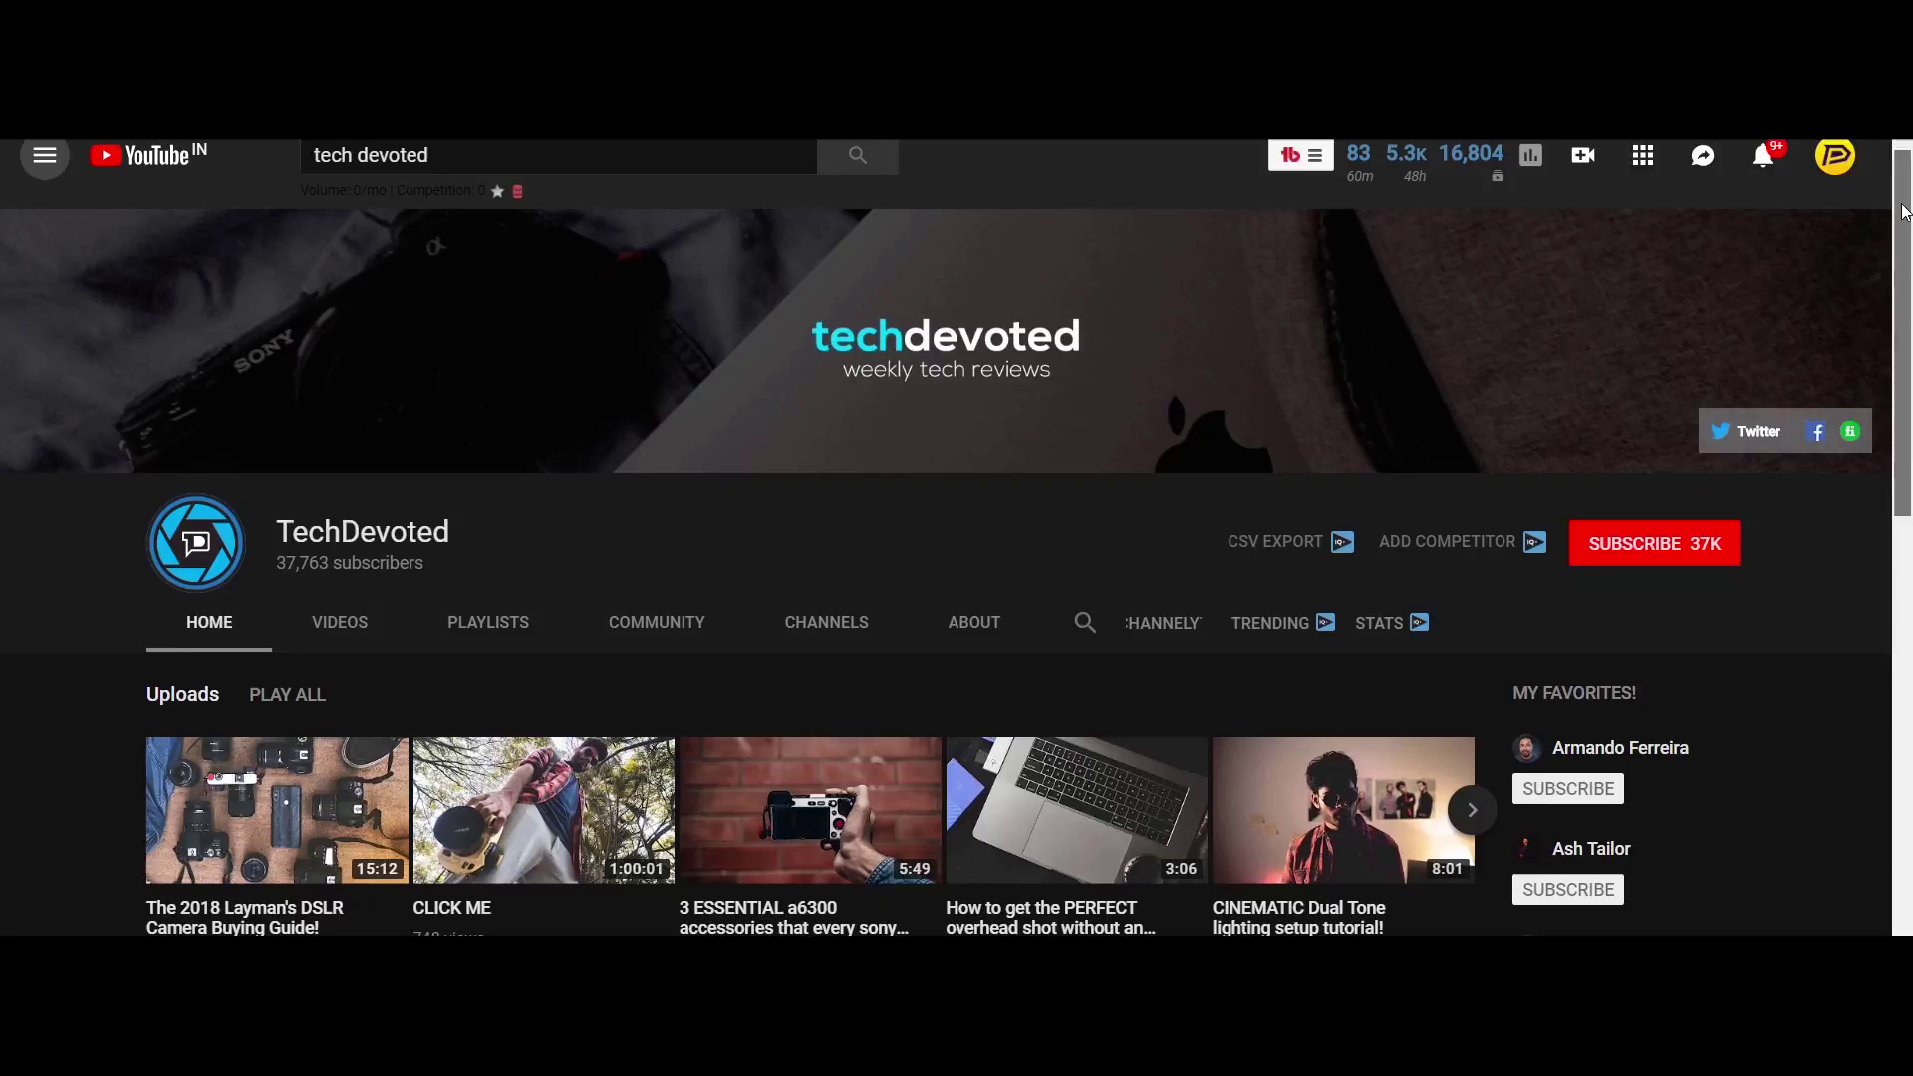
Scroll the channel's uploads down toward 'The 2018 Layman's DSLR Camera Buying Guide!'
left_click_drag(1903, 221, 1906, 537)
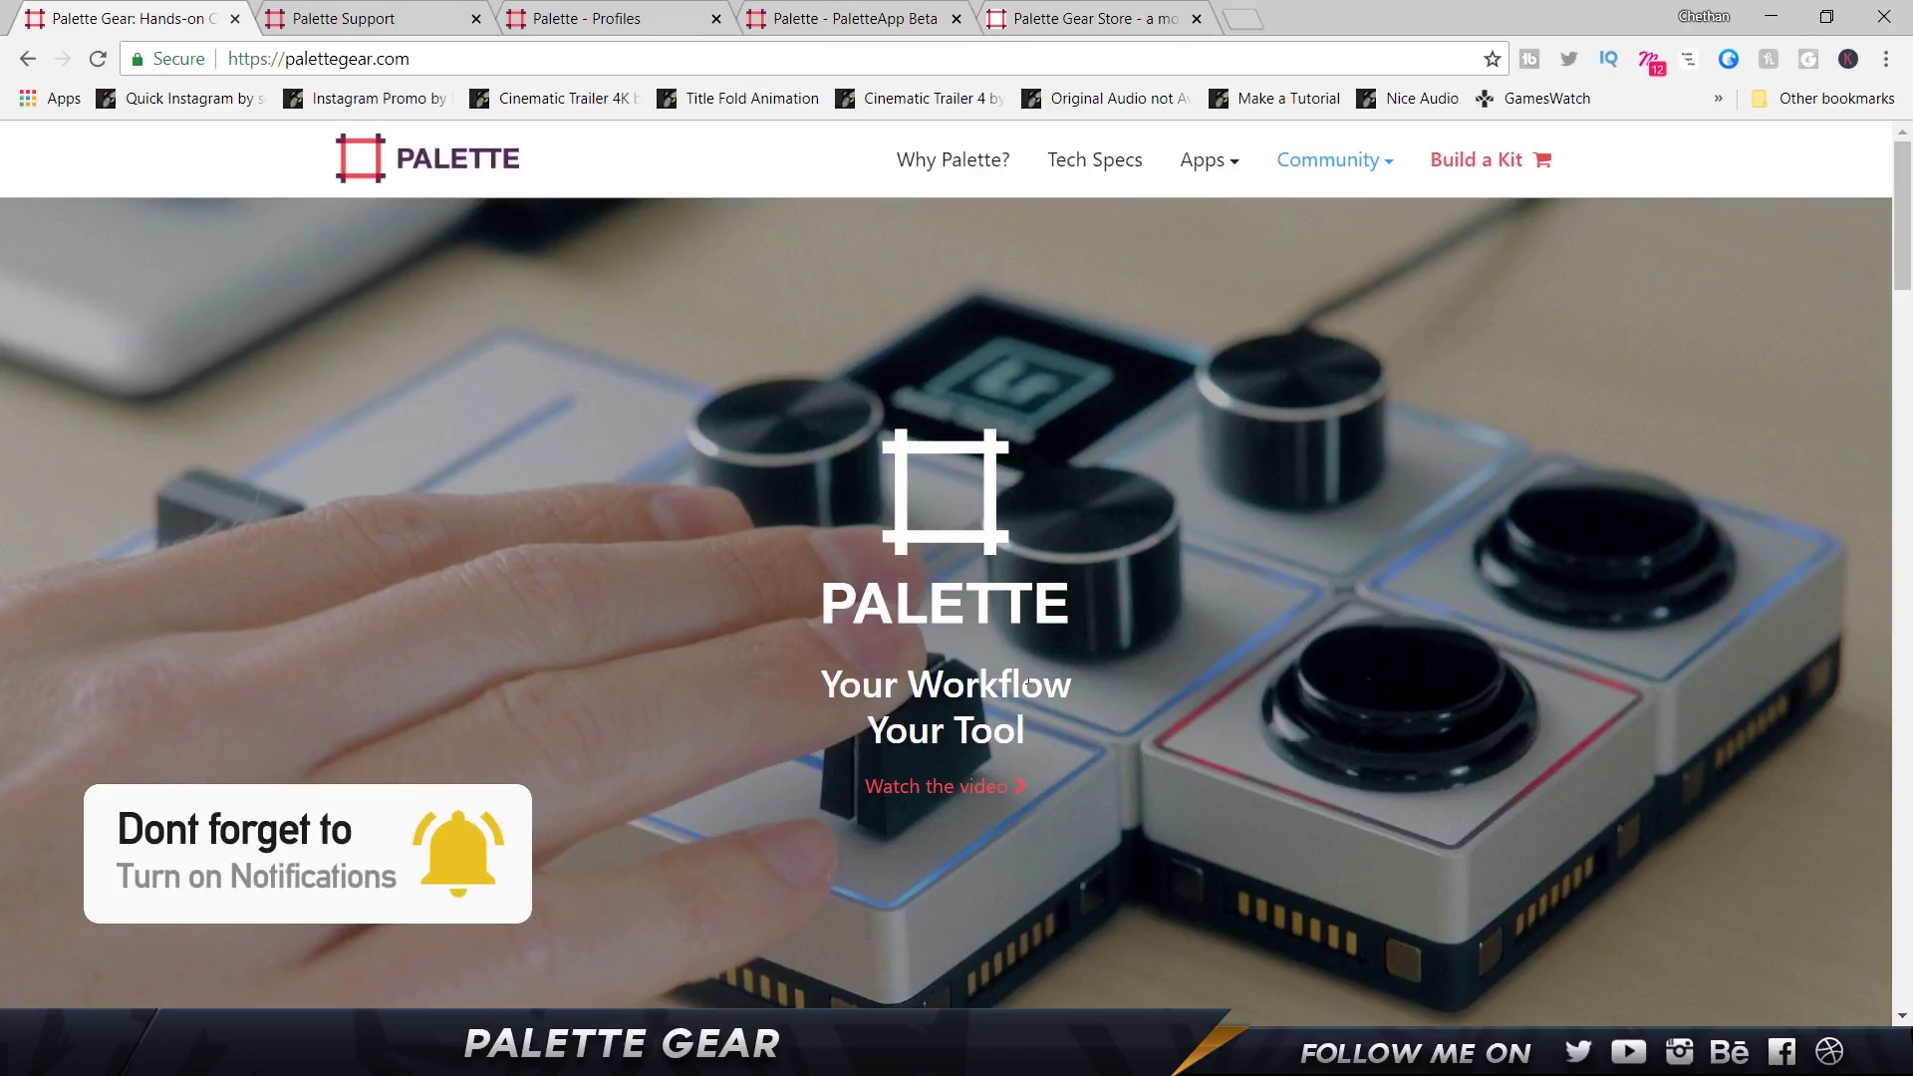
Scroll through the palettegear.com homepage, then switch to the Palette Support help centre tab
scroll(1197, 373, "down", 10)
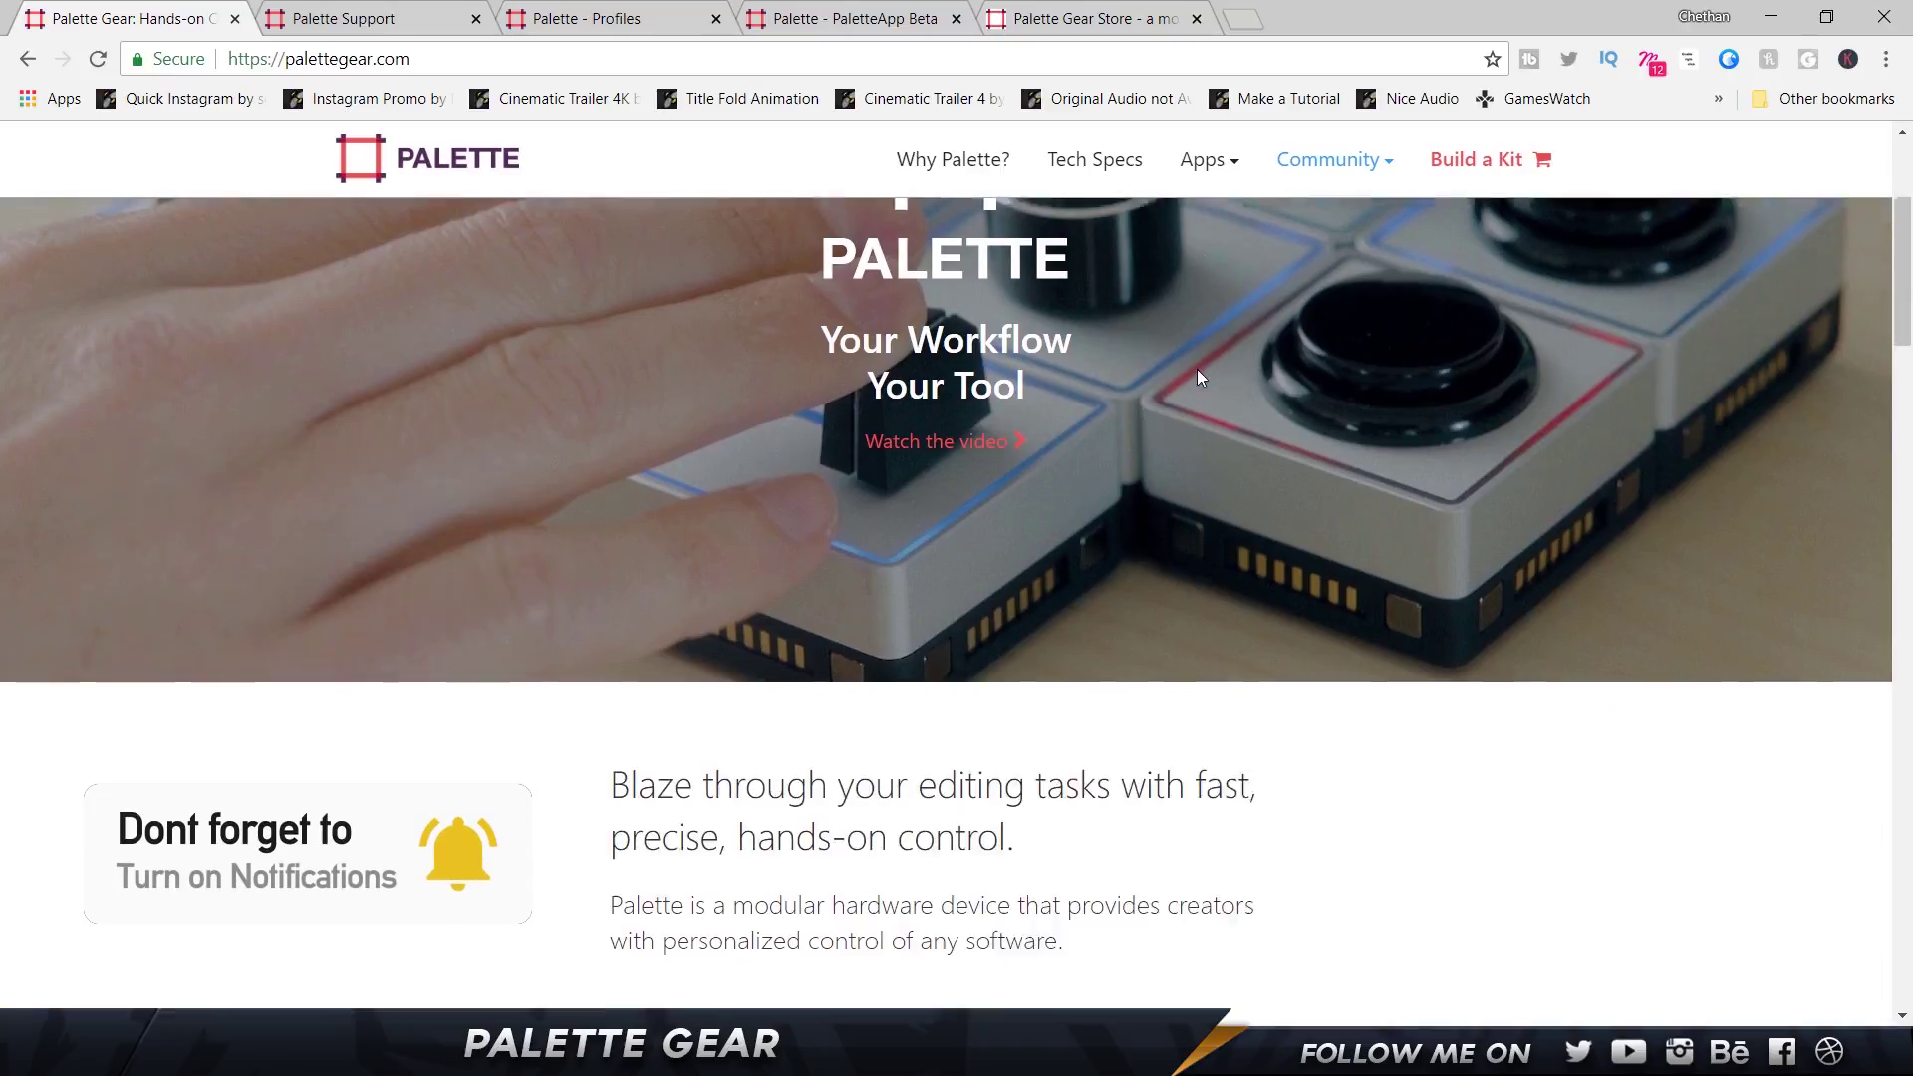
scroll(1061, 402, "down", 12)
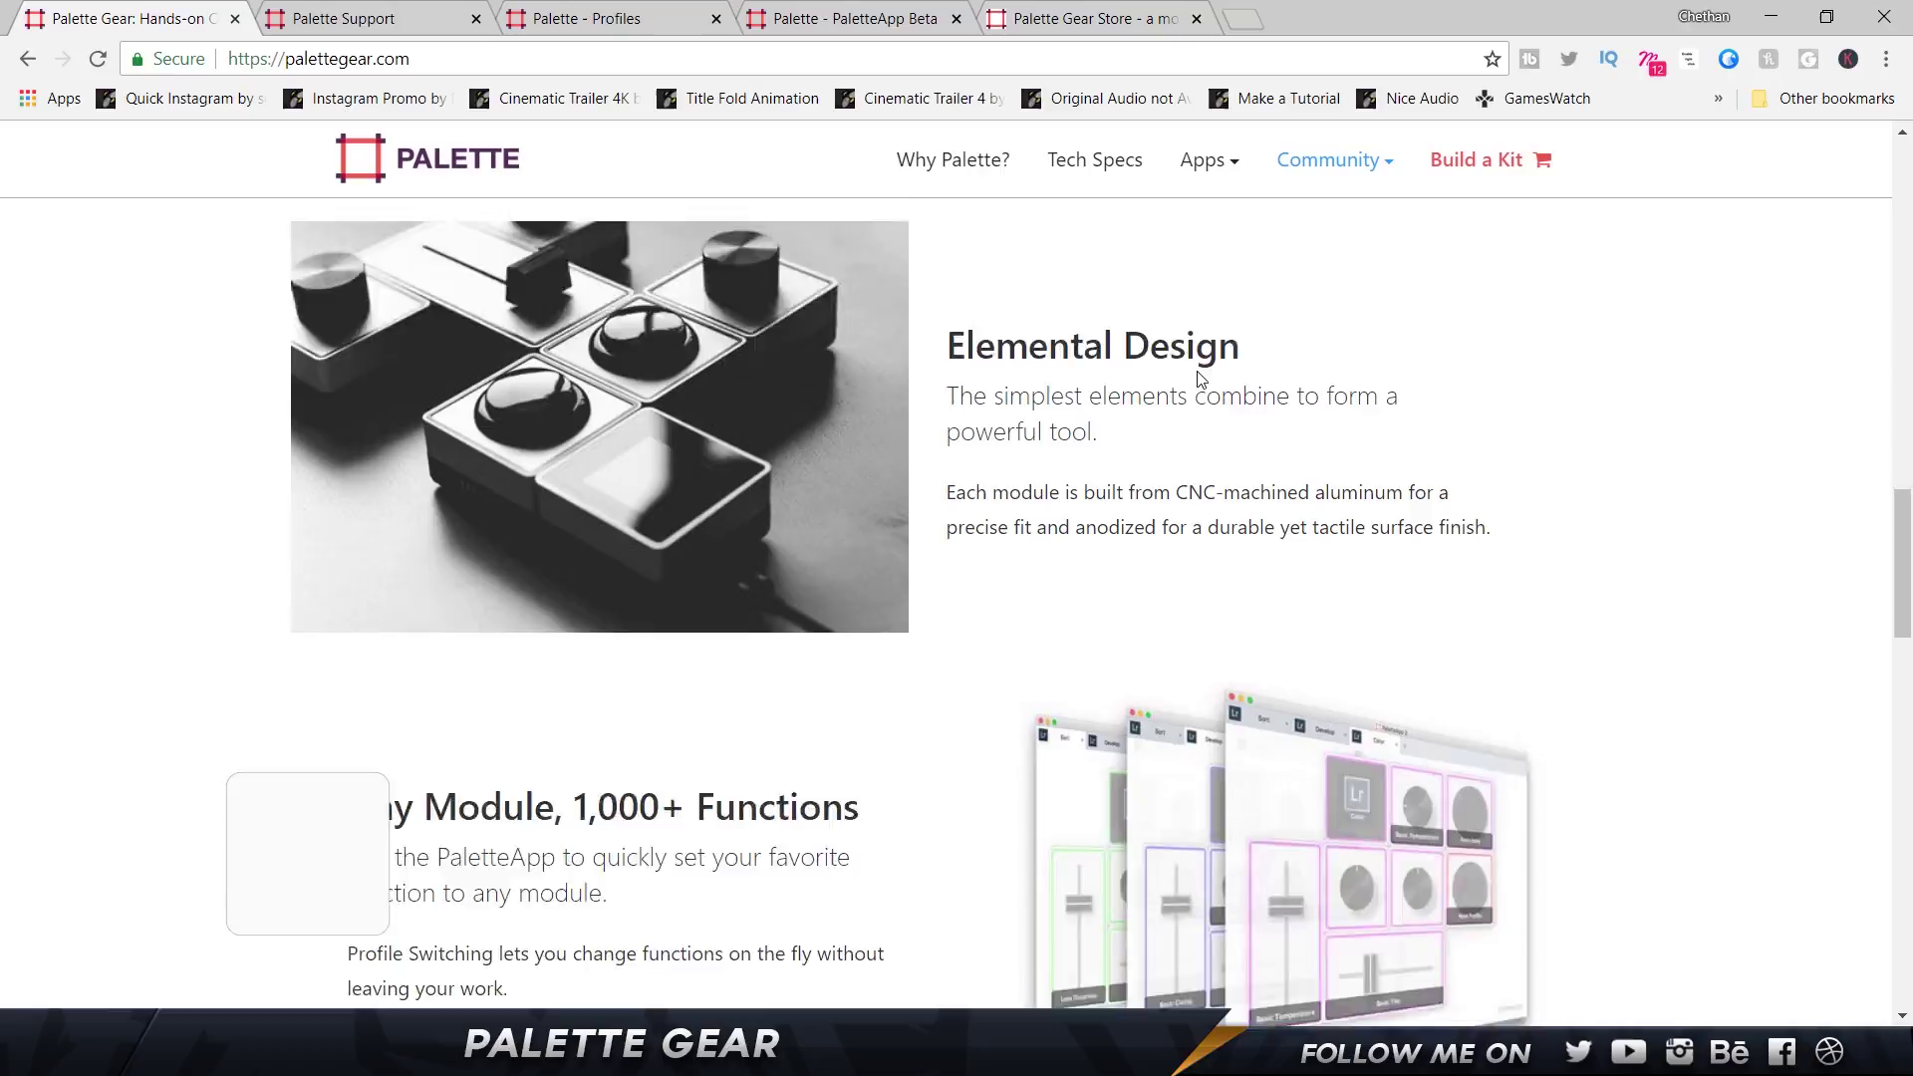
scroll(1061, 402, "down", 2)
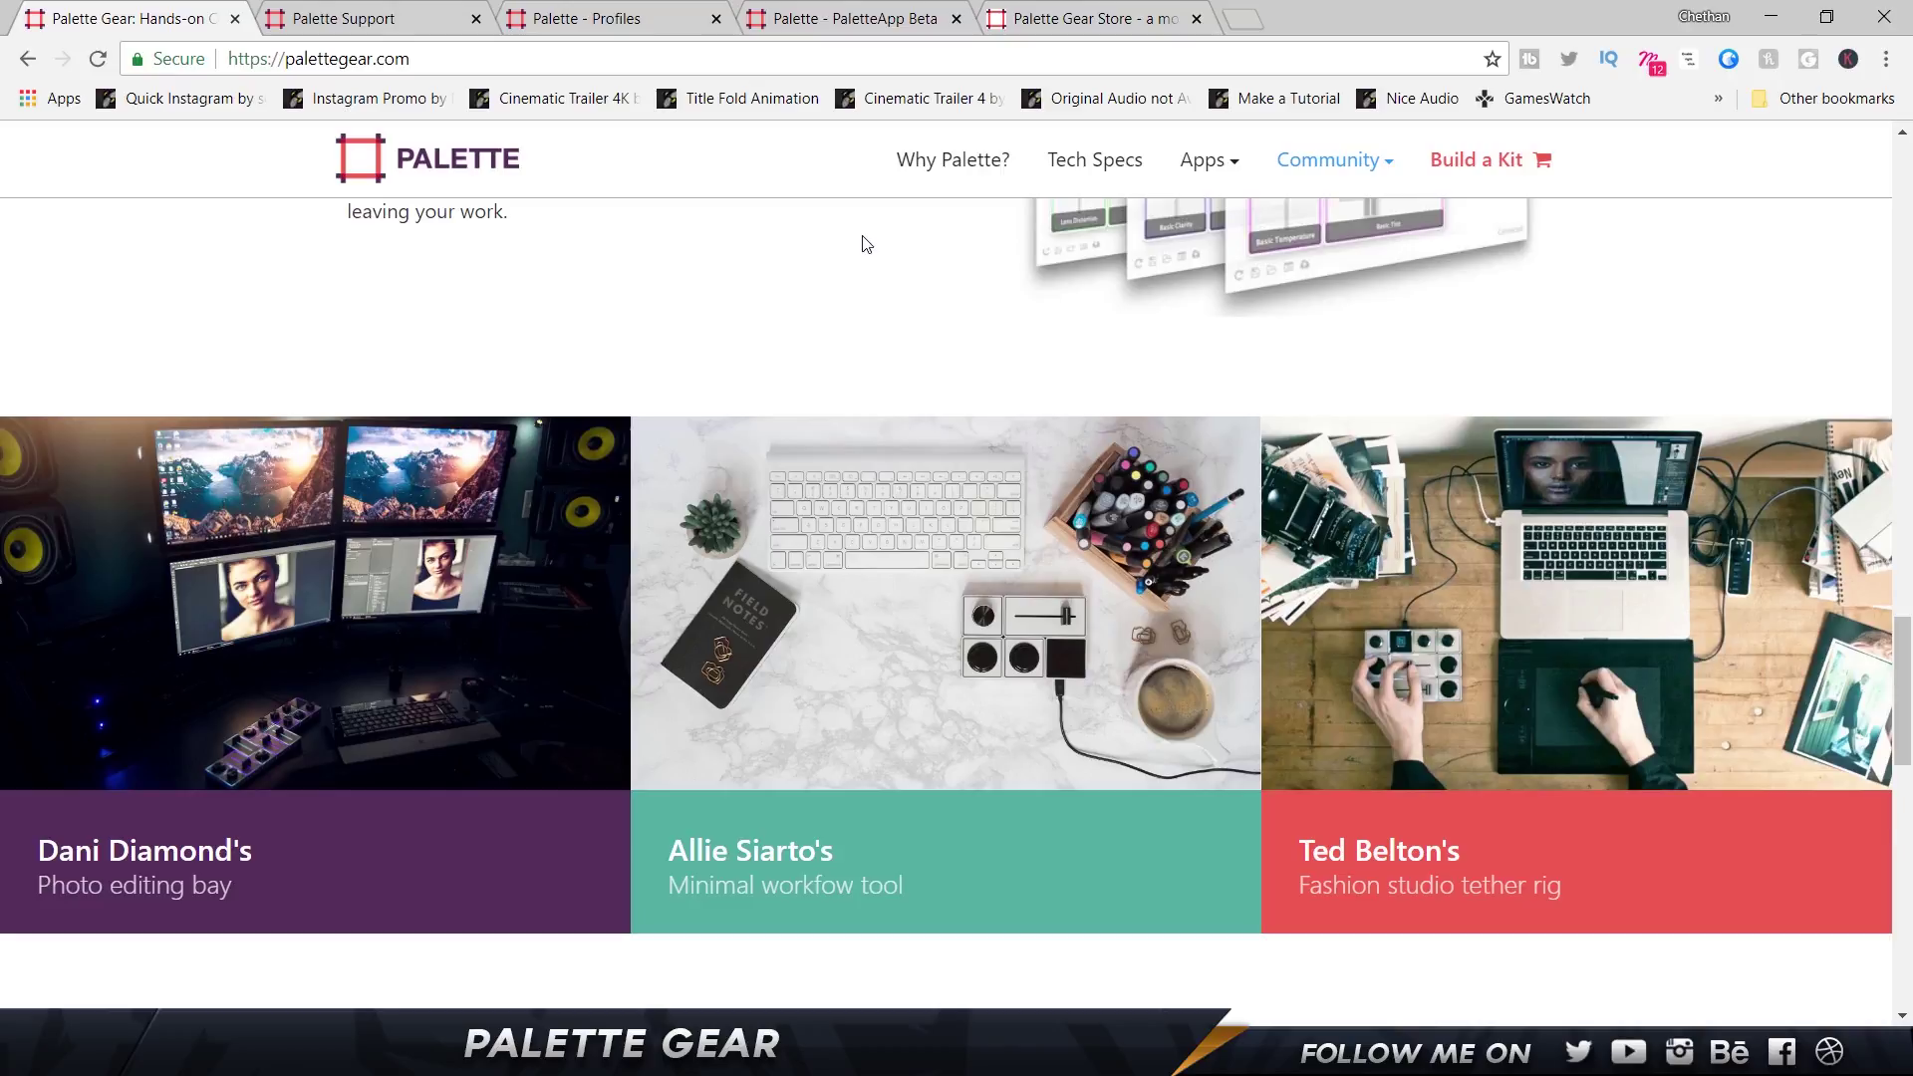
scroll(1436, 595, "down", 10)
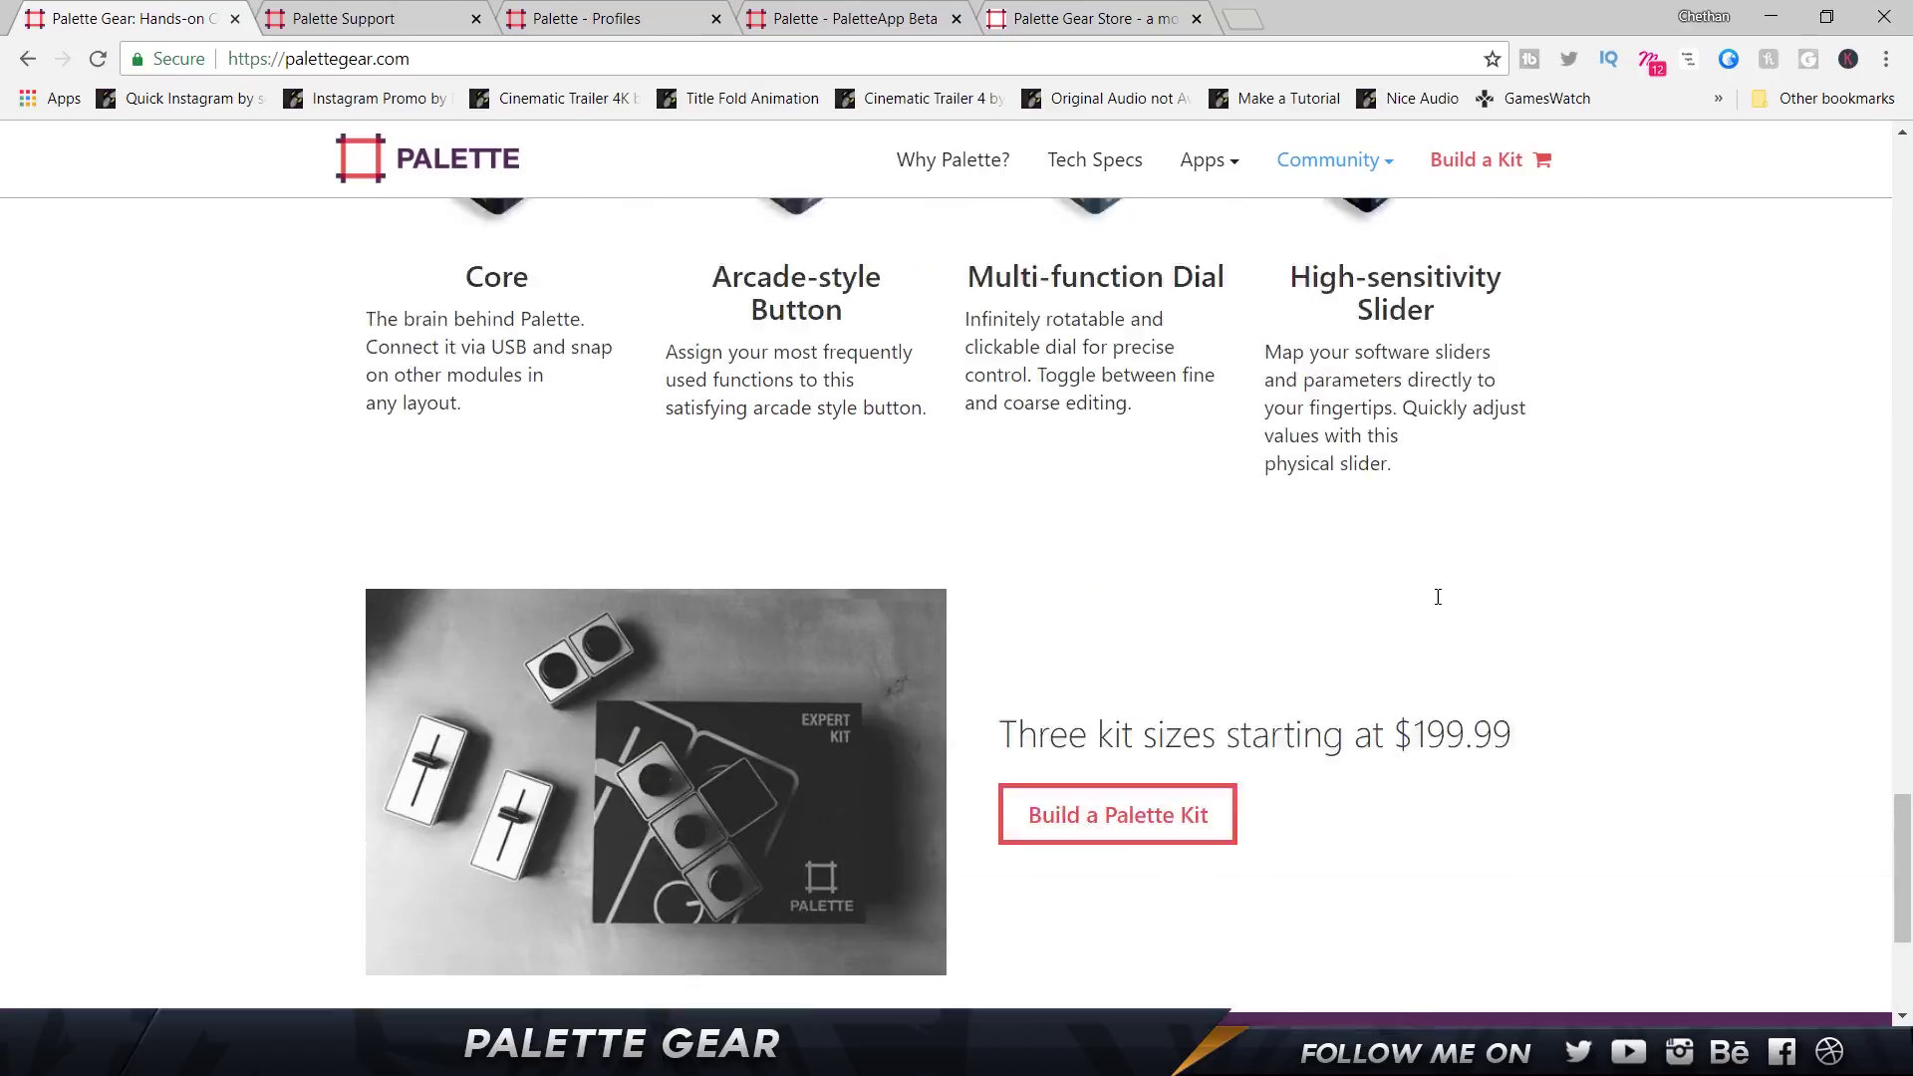
scroll(1436, 596, "up", 5)
scroll(1439, 603, "down", 1)
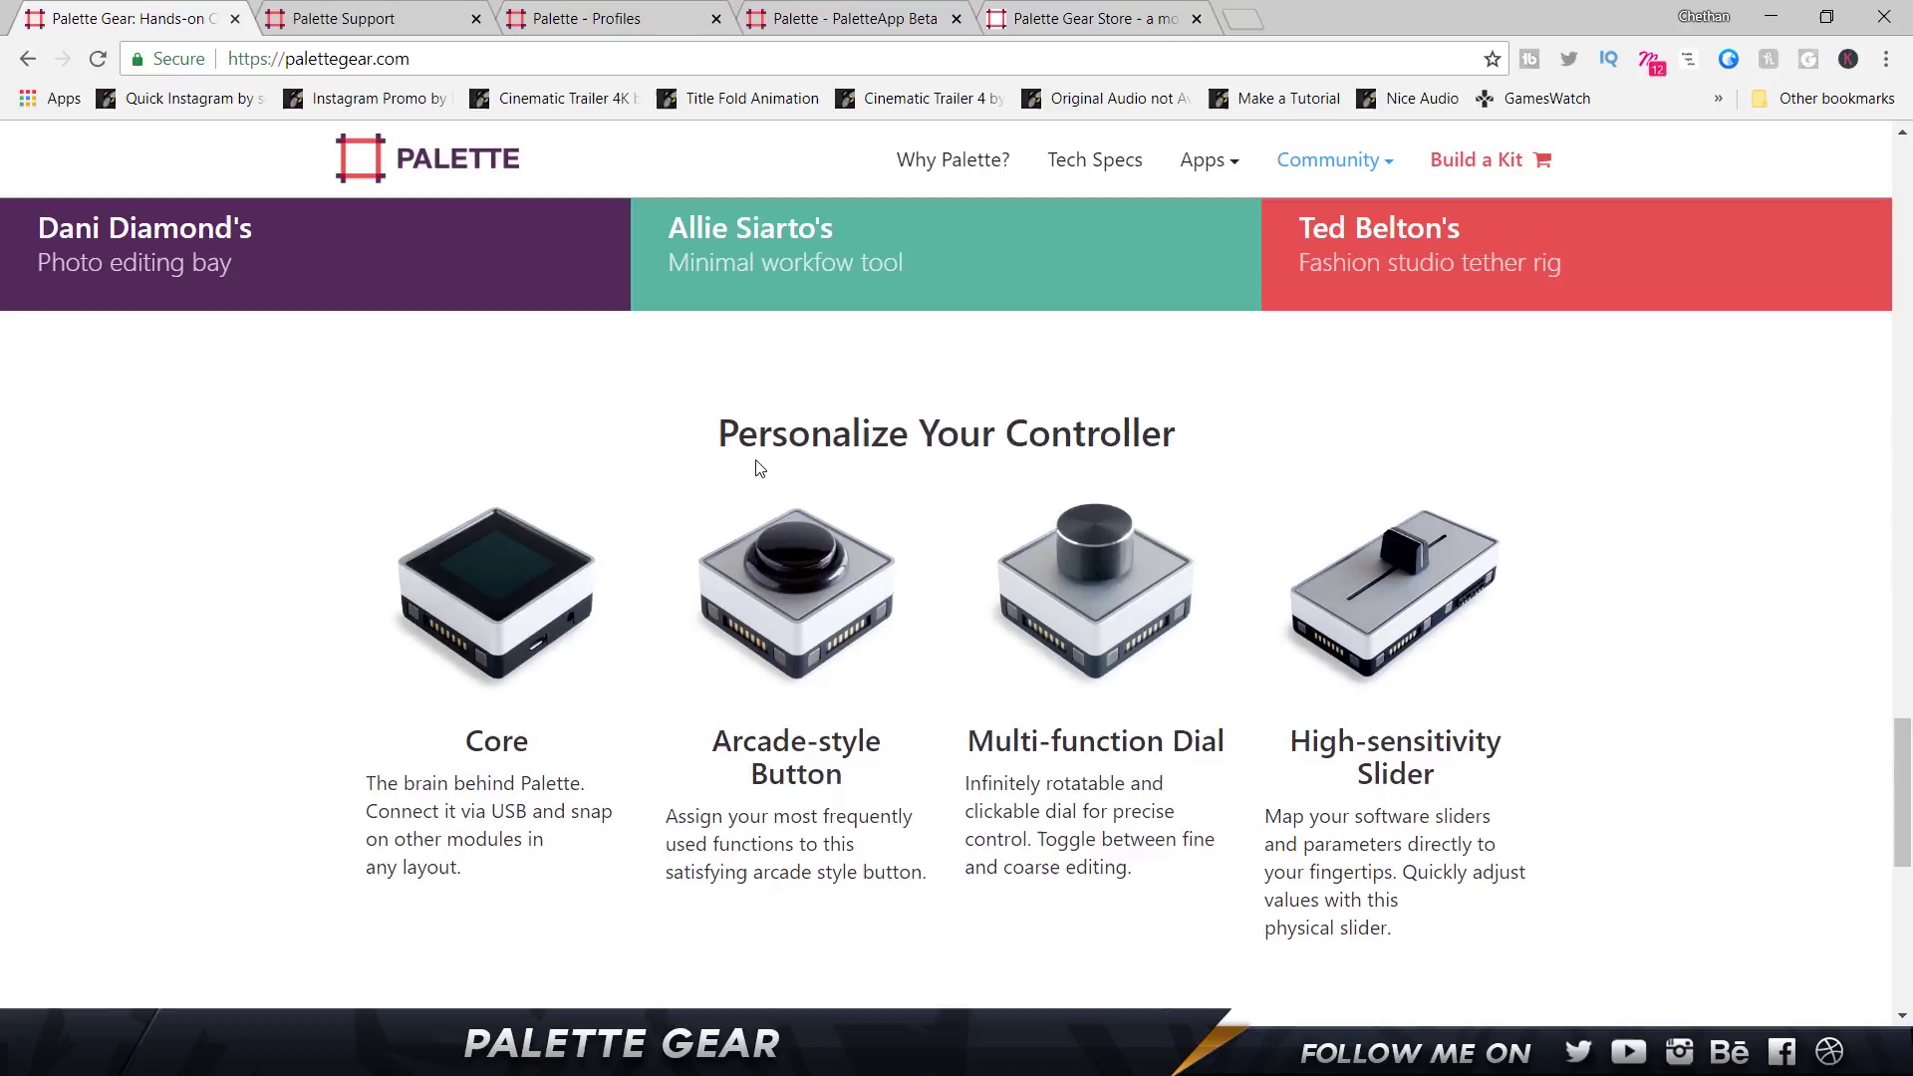
left_click(392, 12)
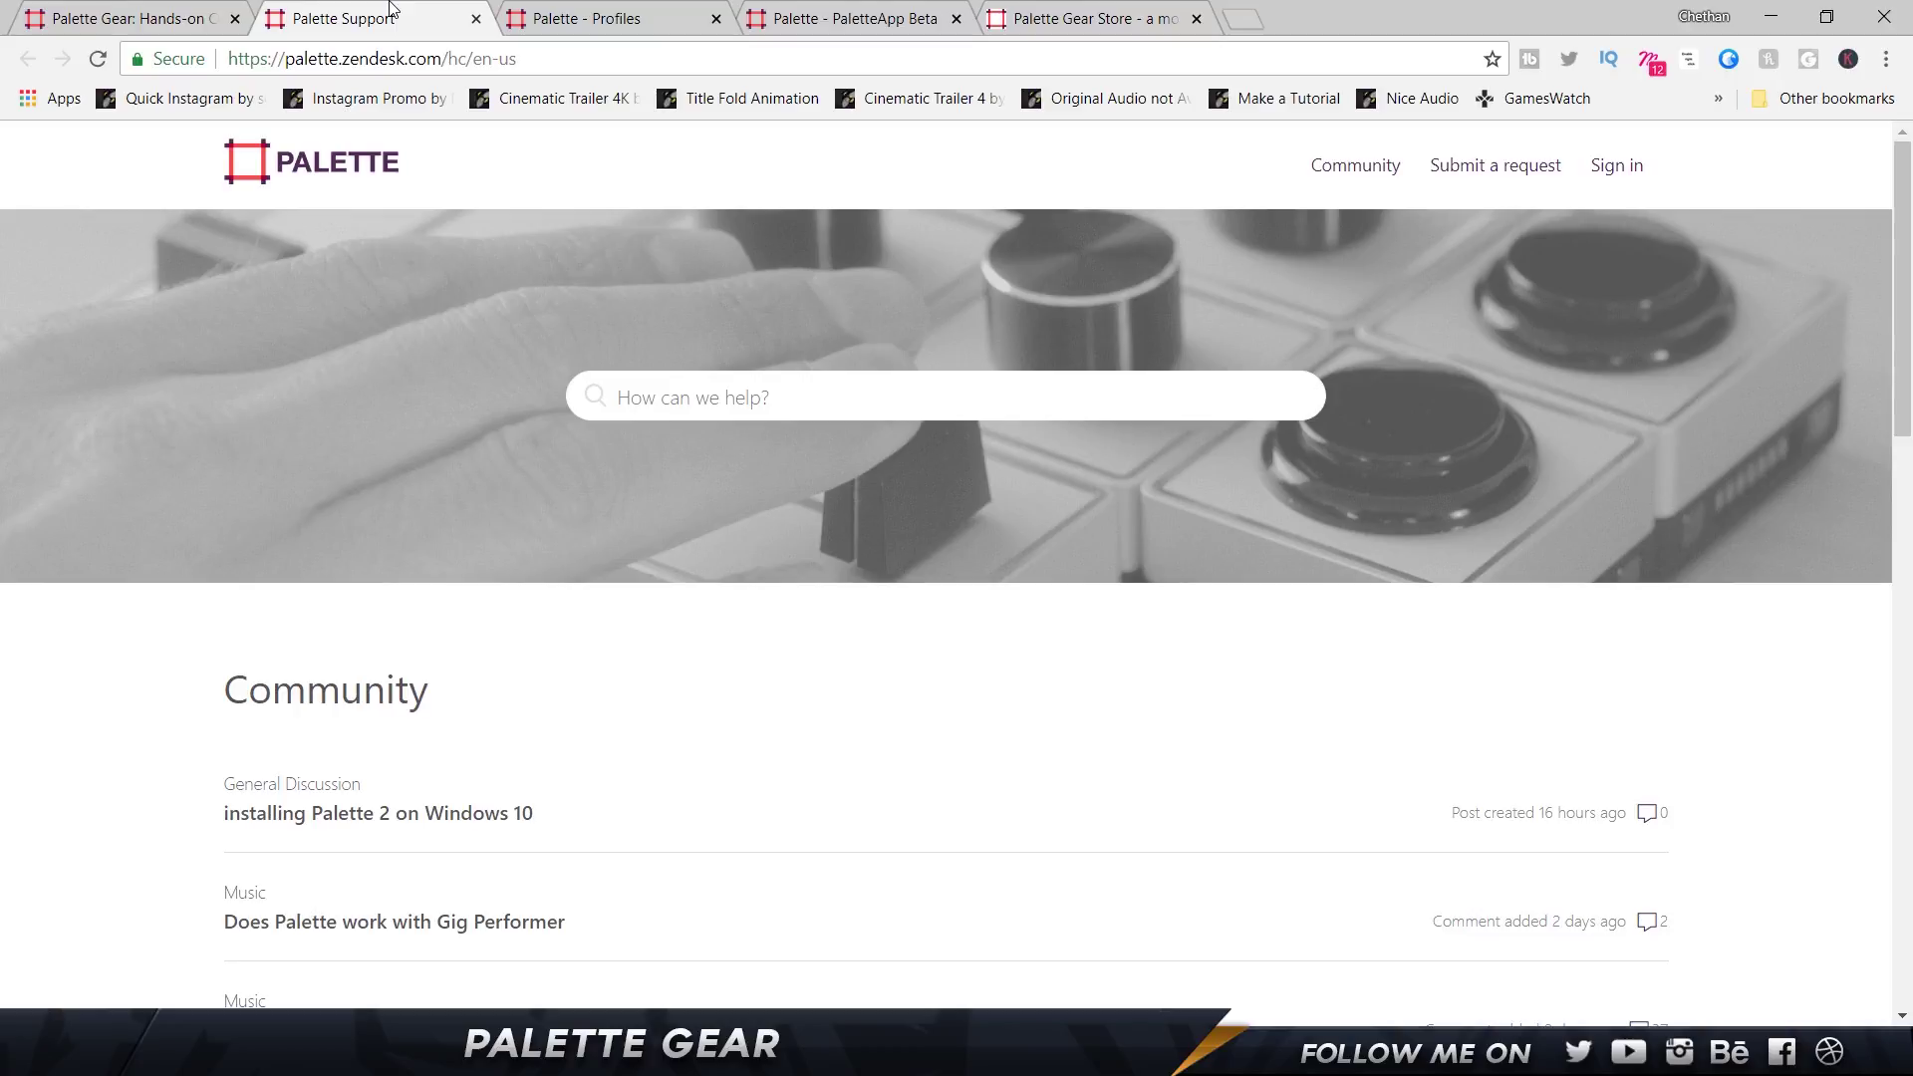
On the PaletteApp Beta page, expand the Windows system requirements and highlight the free disk space line
left_click(792, 12)
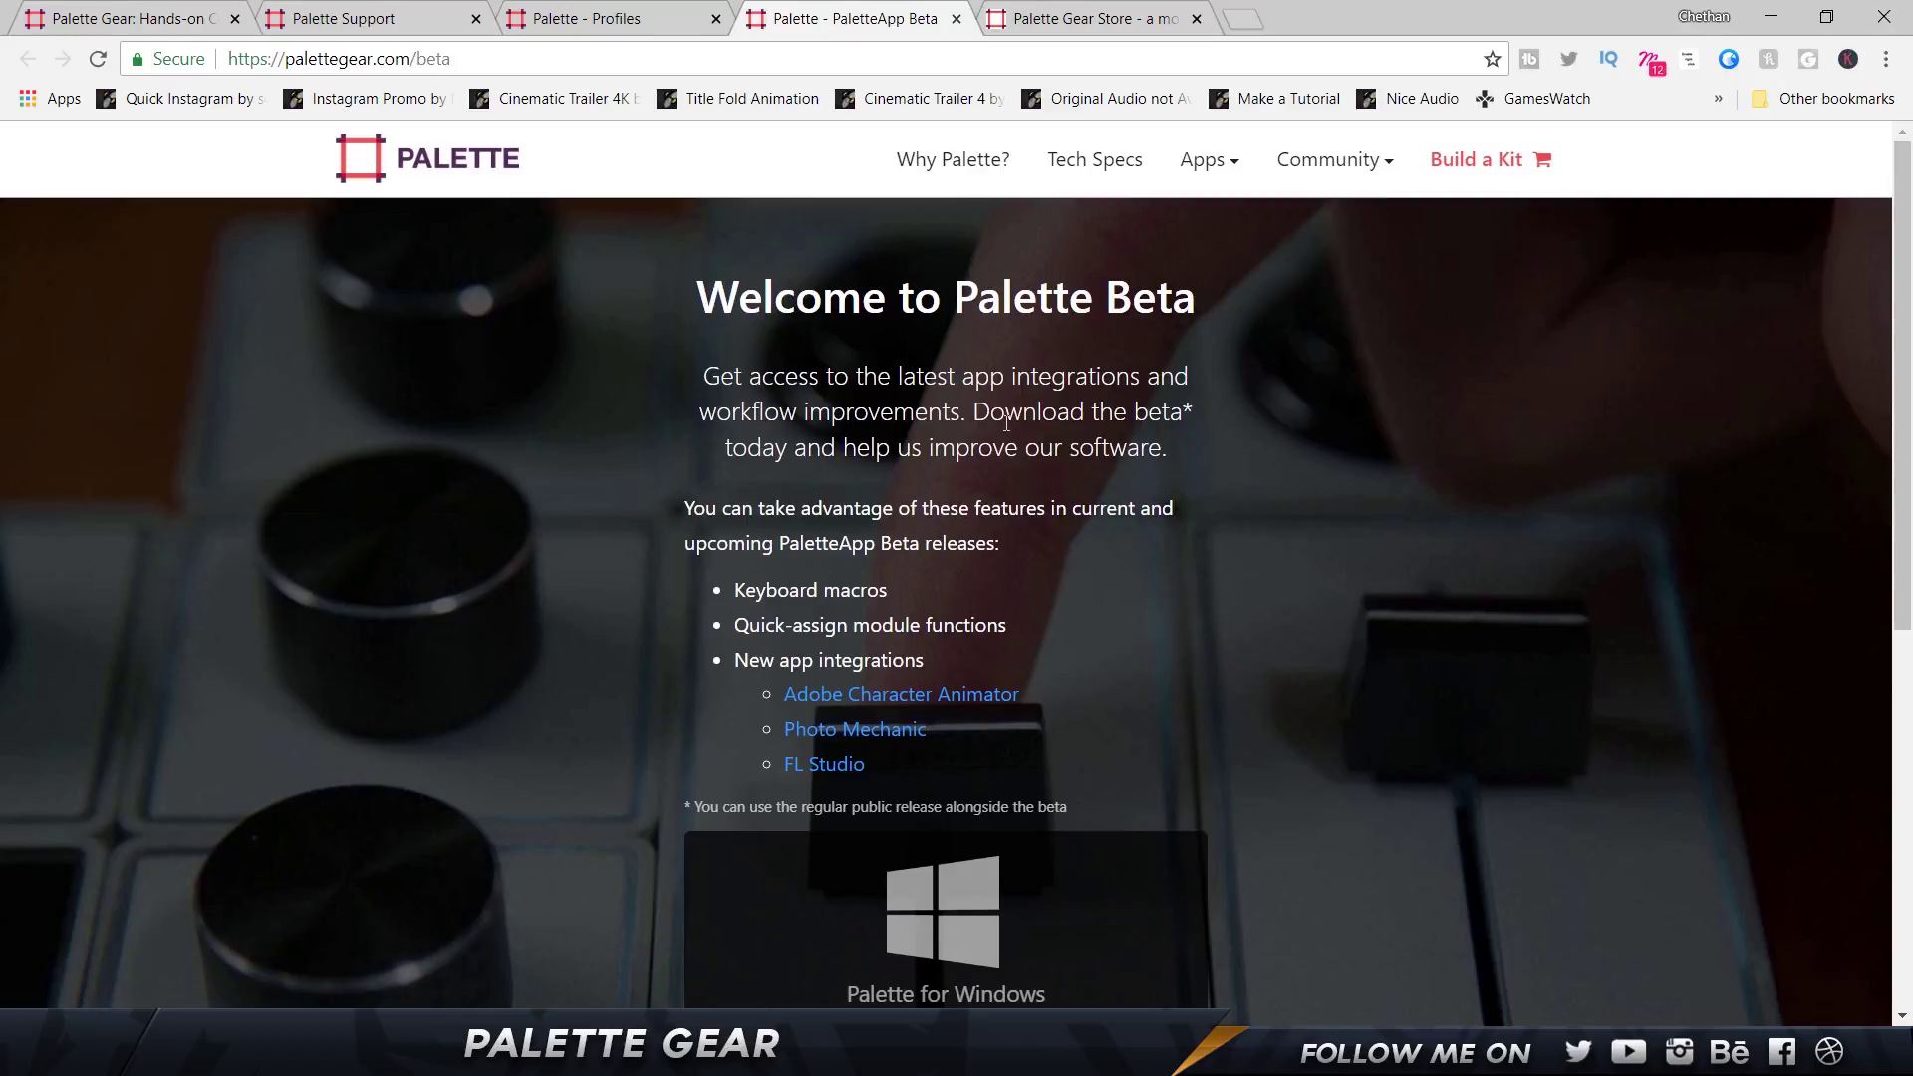
scroll(966, 624, "down", 4)
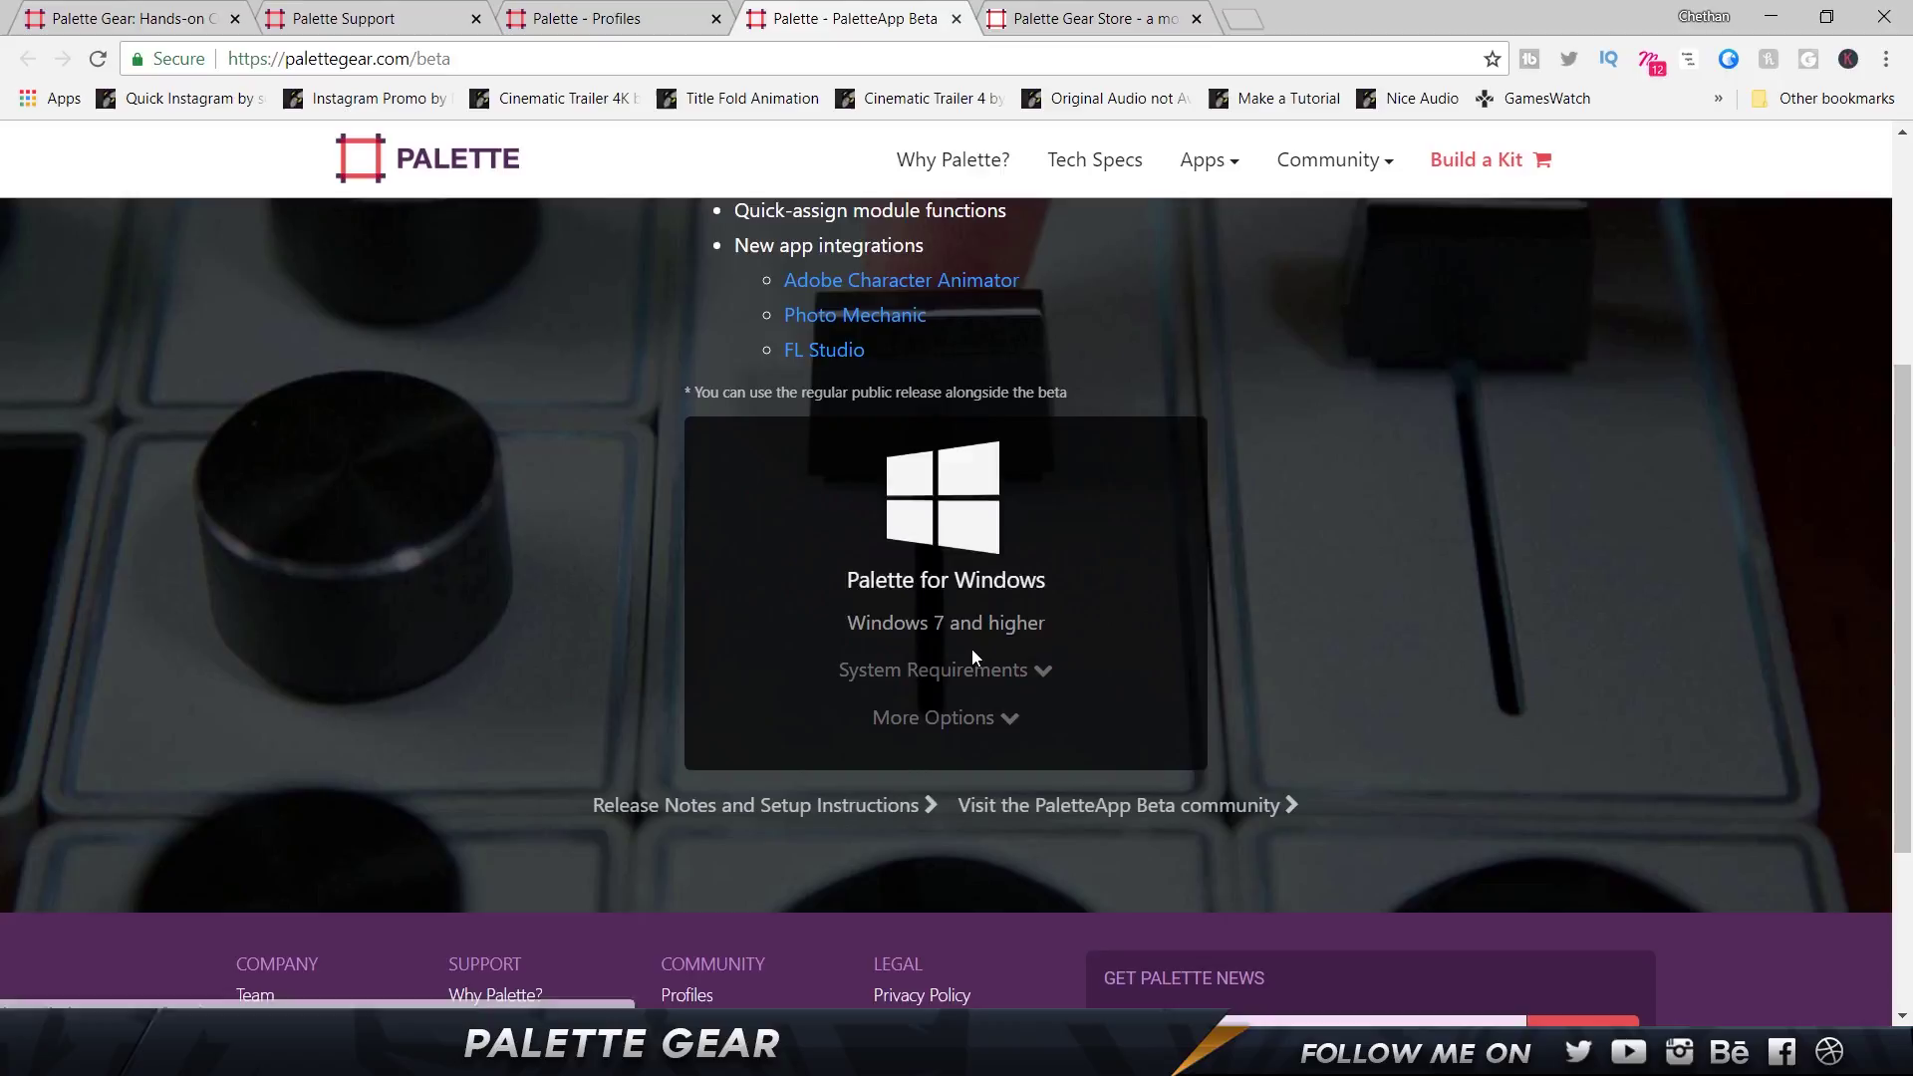
left_click(1008, 683)
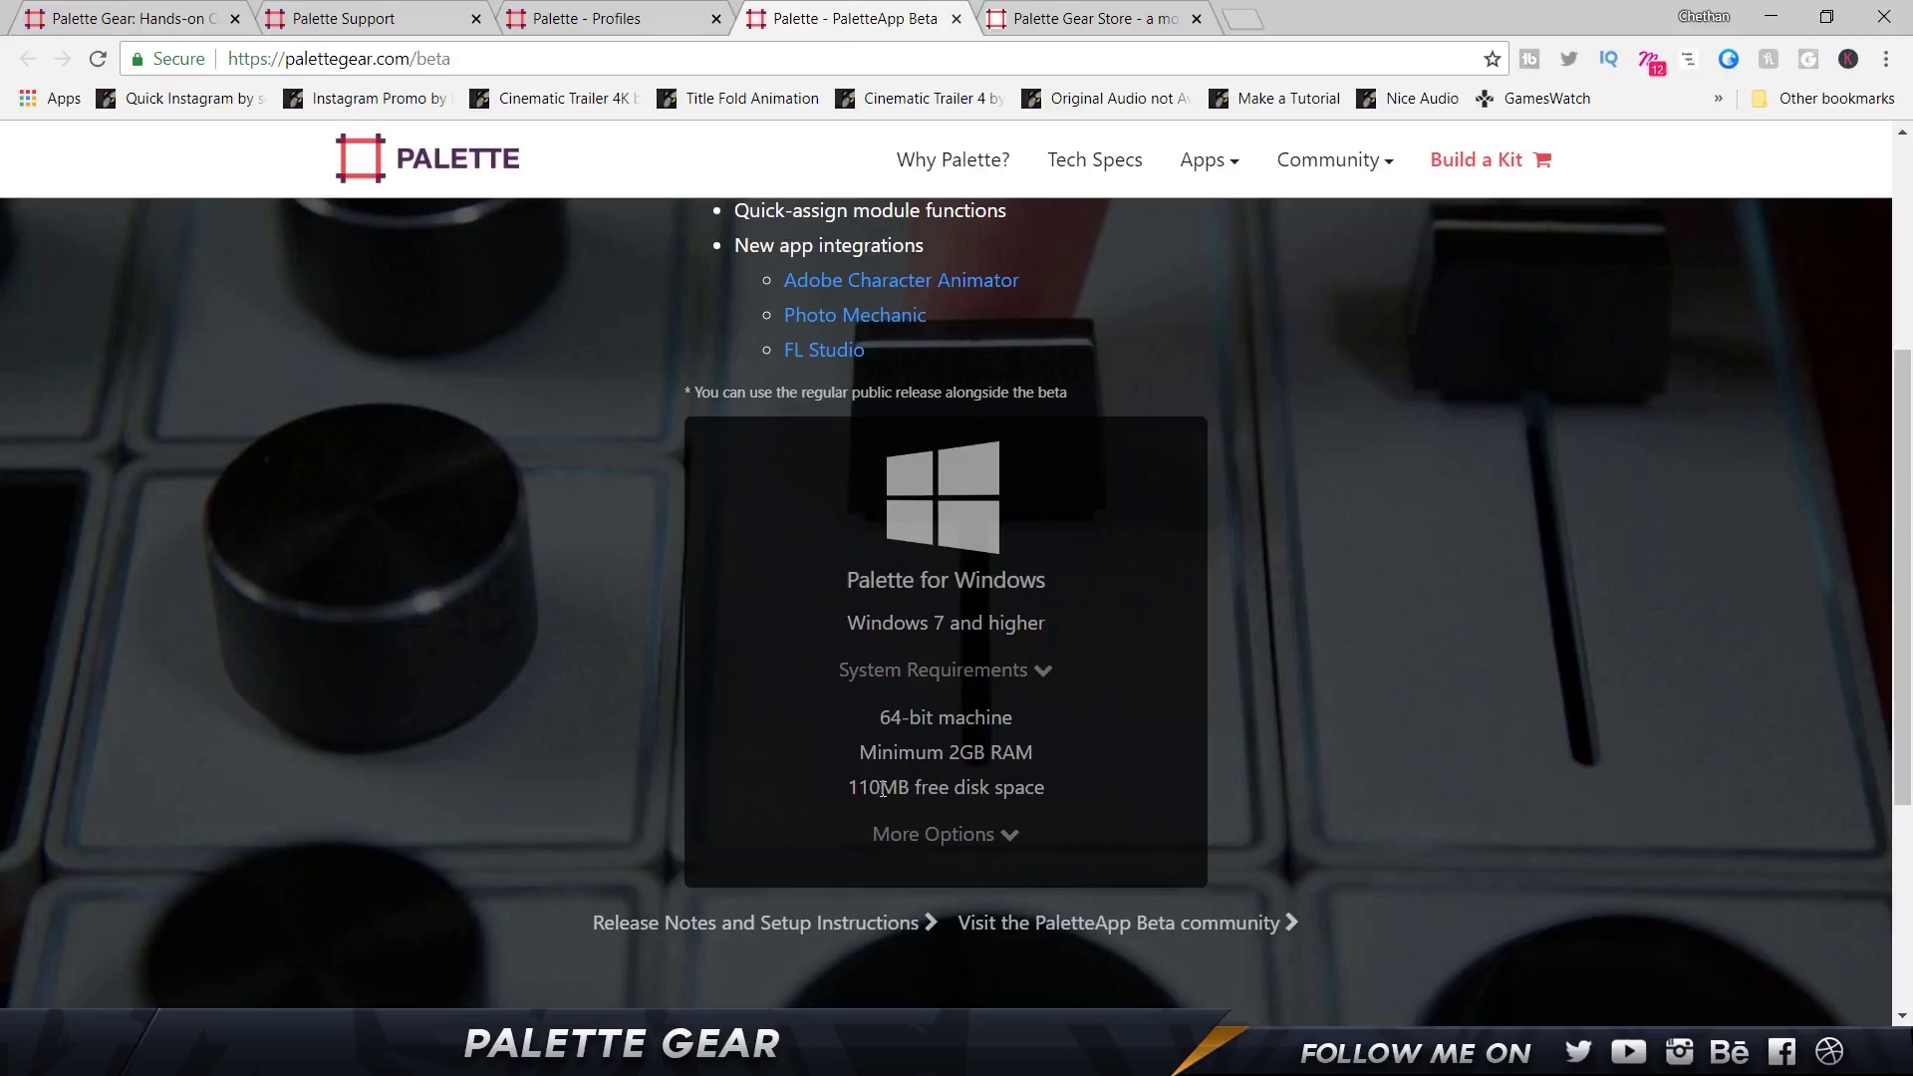
left_click_drag(881, 790, 1027, 777)
Expand More Options to see the Mac download, then switch to PaletteApp 2
scroll(1027, 777, "down", 2)
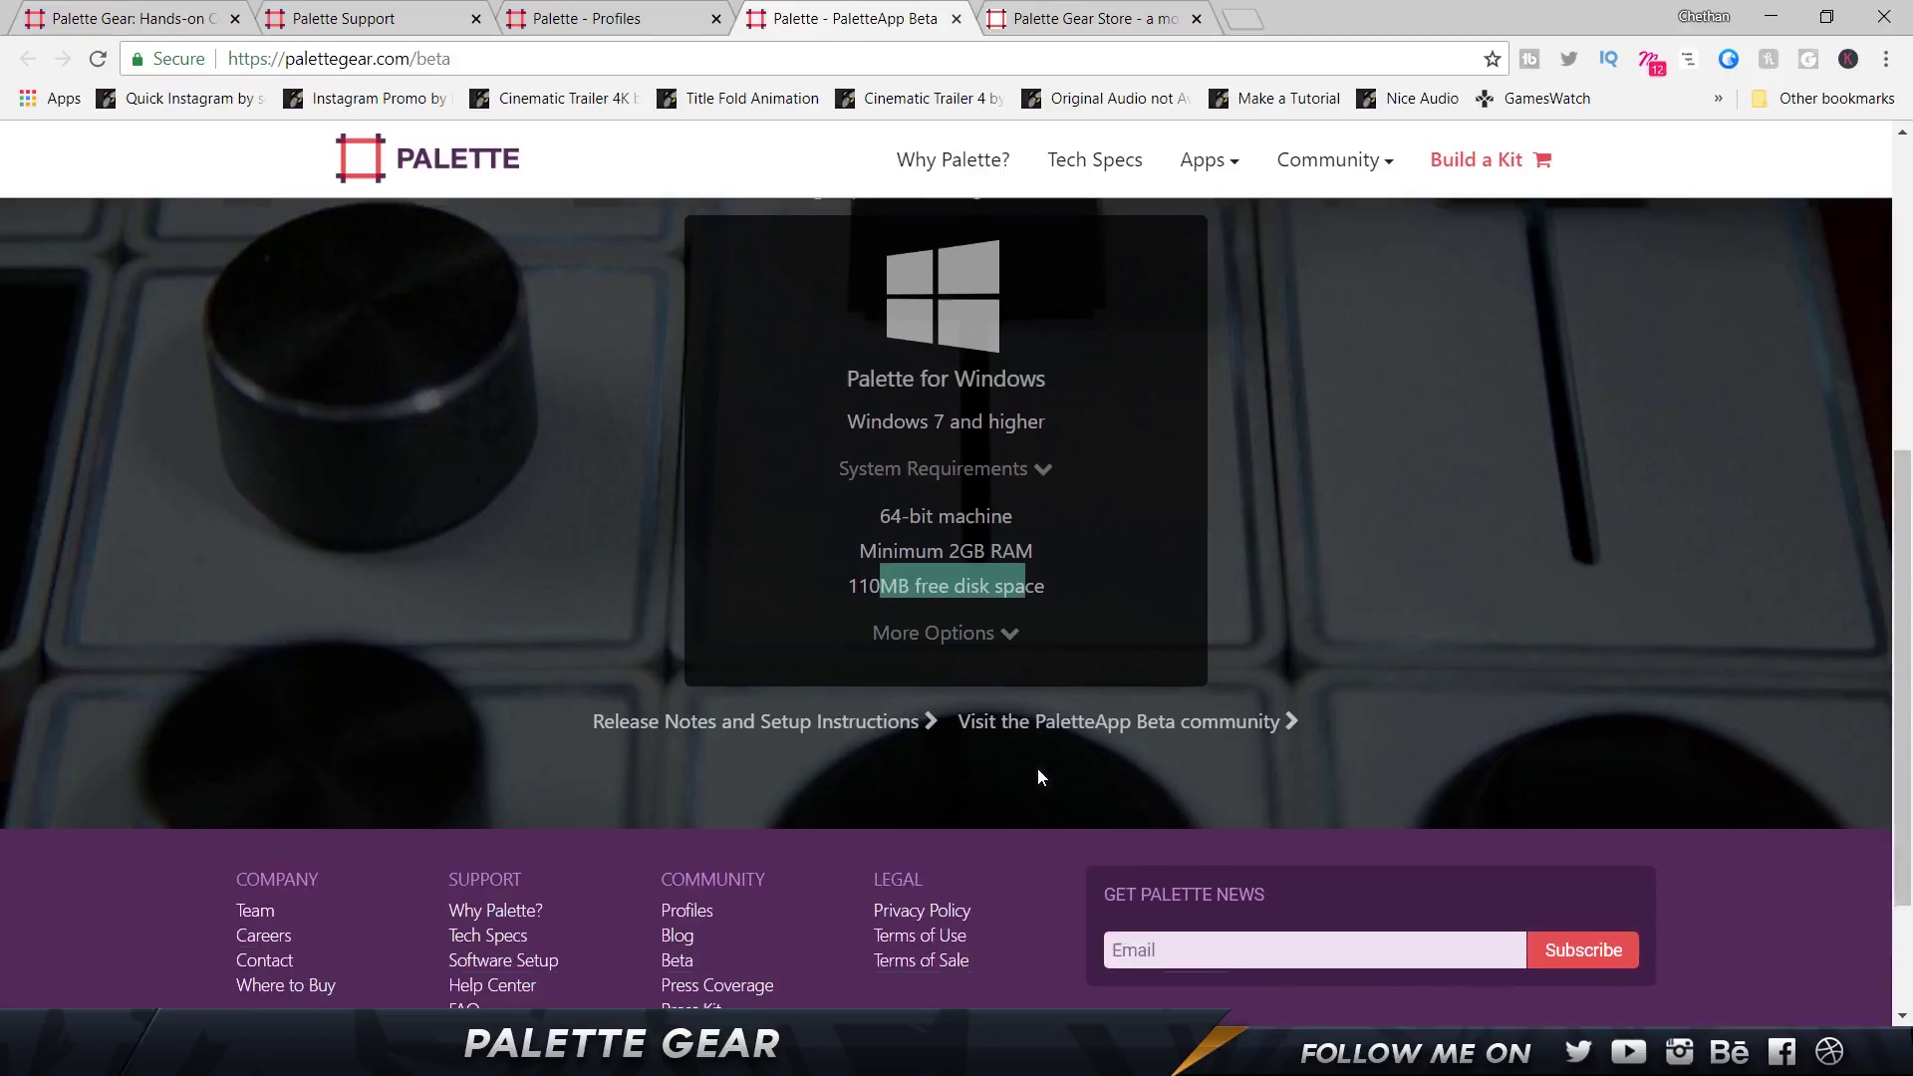
left_click(972, 645)
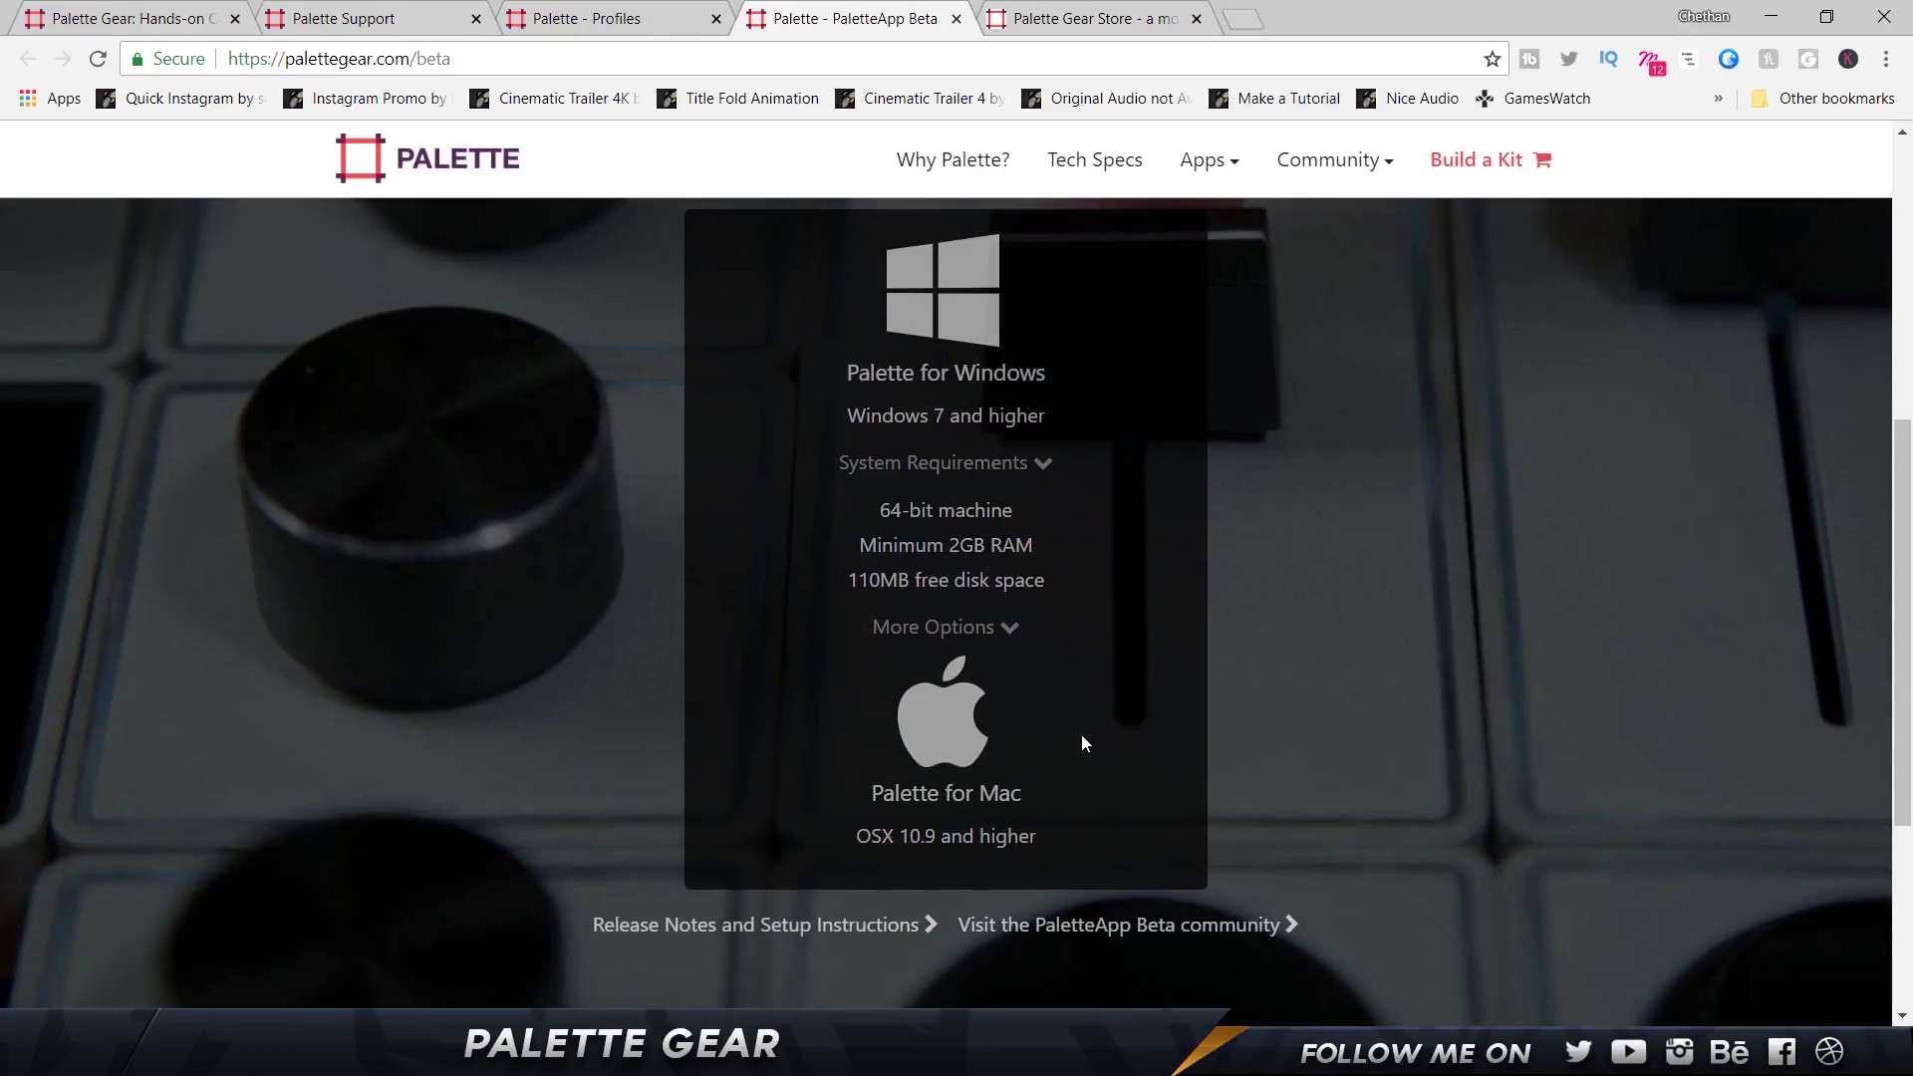
scroll(1083, 741, "down", 3)
scroll(1083, 740, "up", 7)
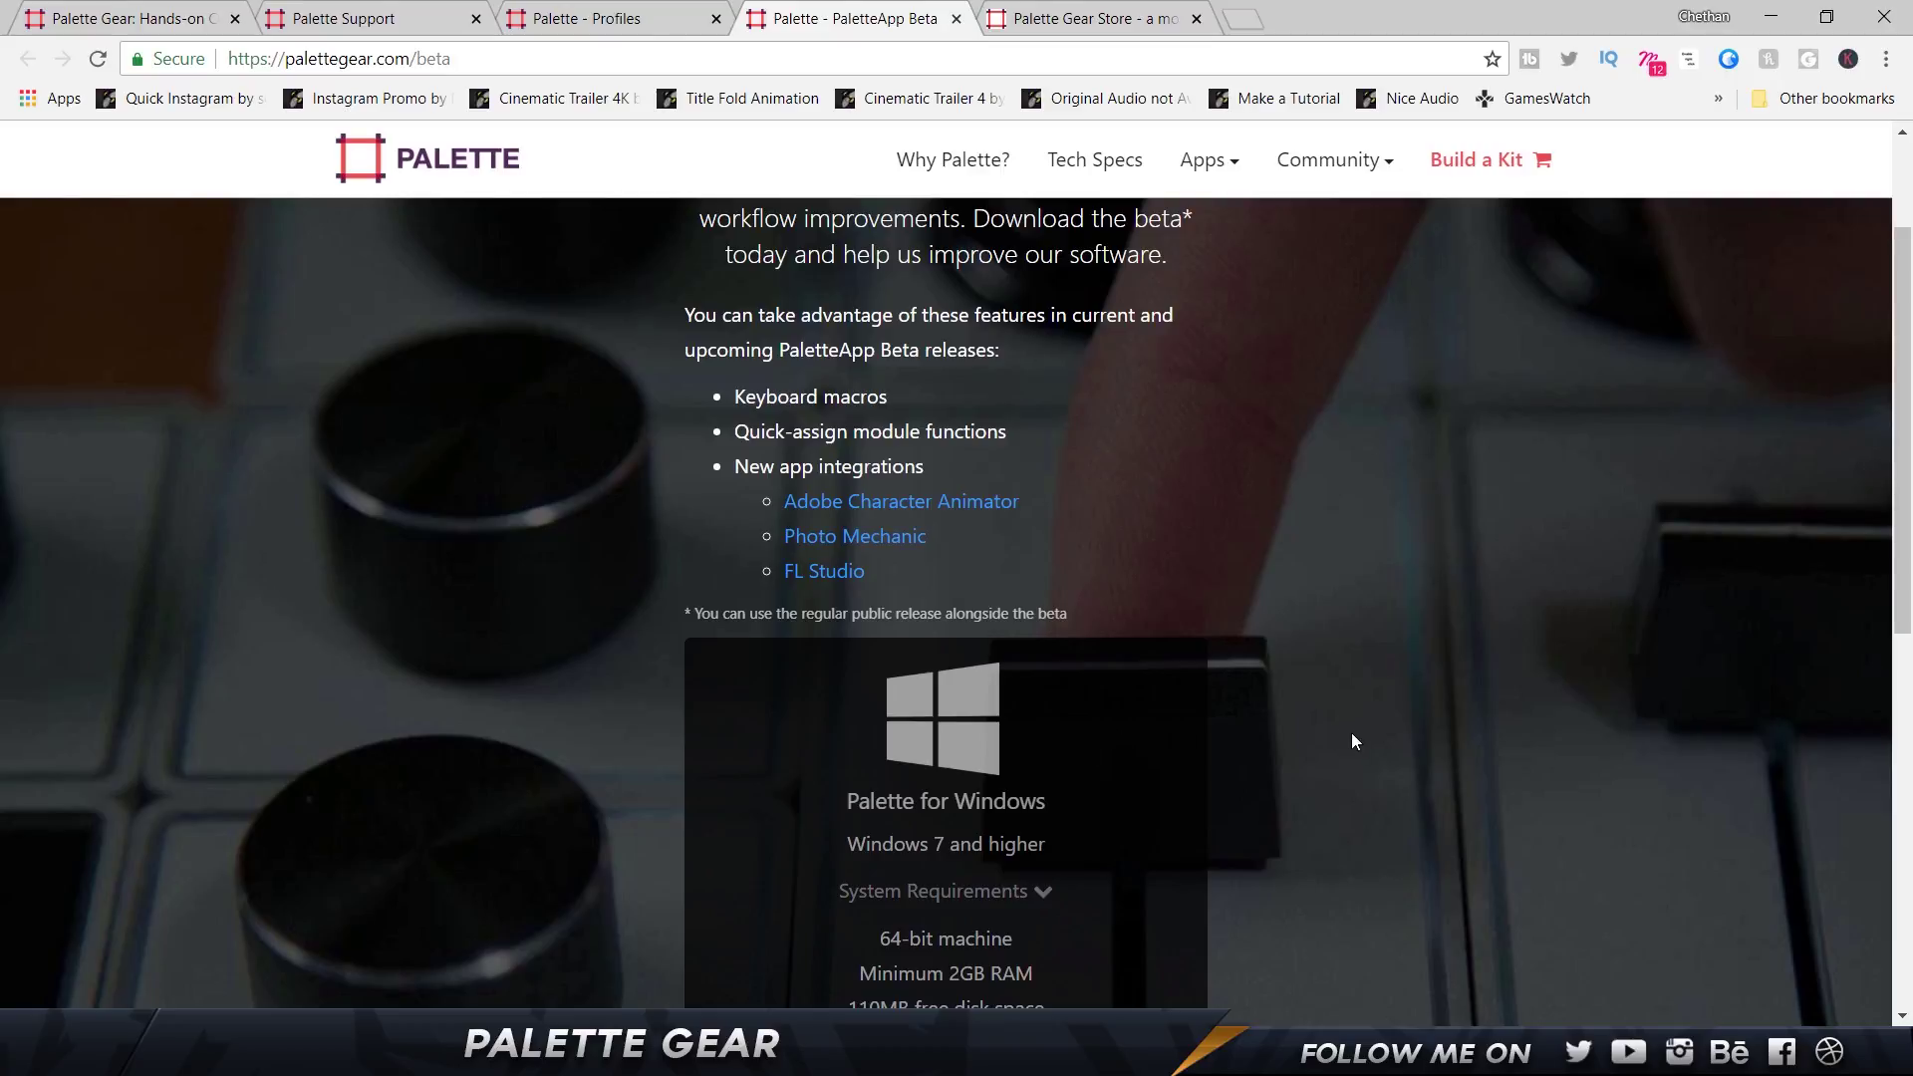
left_click(1408, 959)
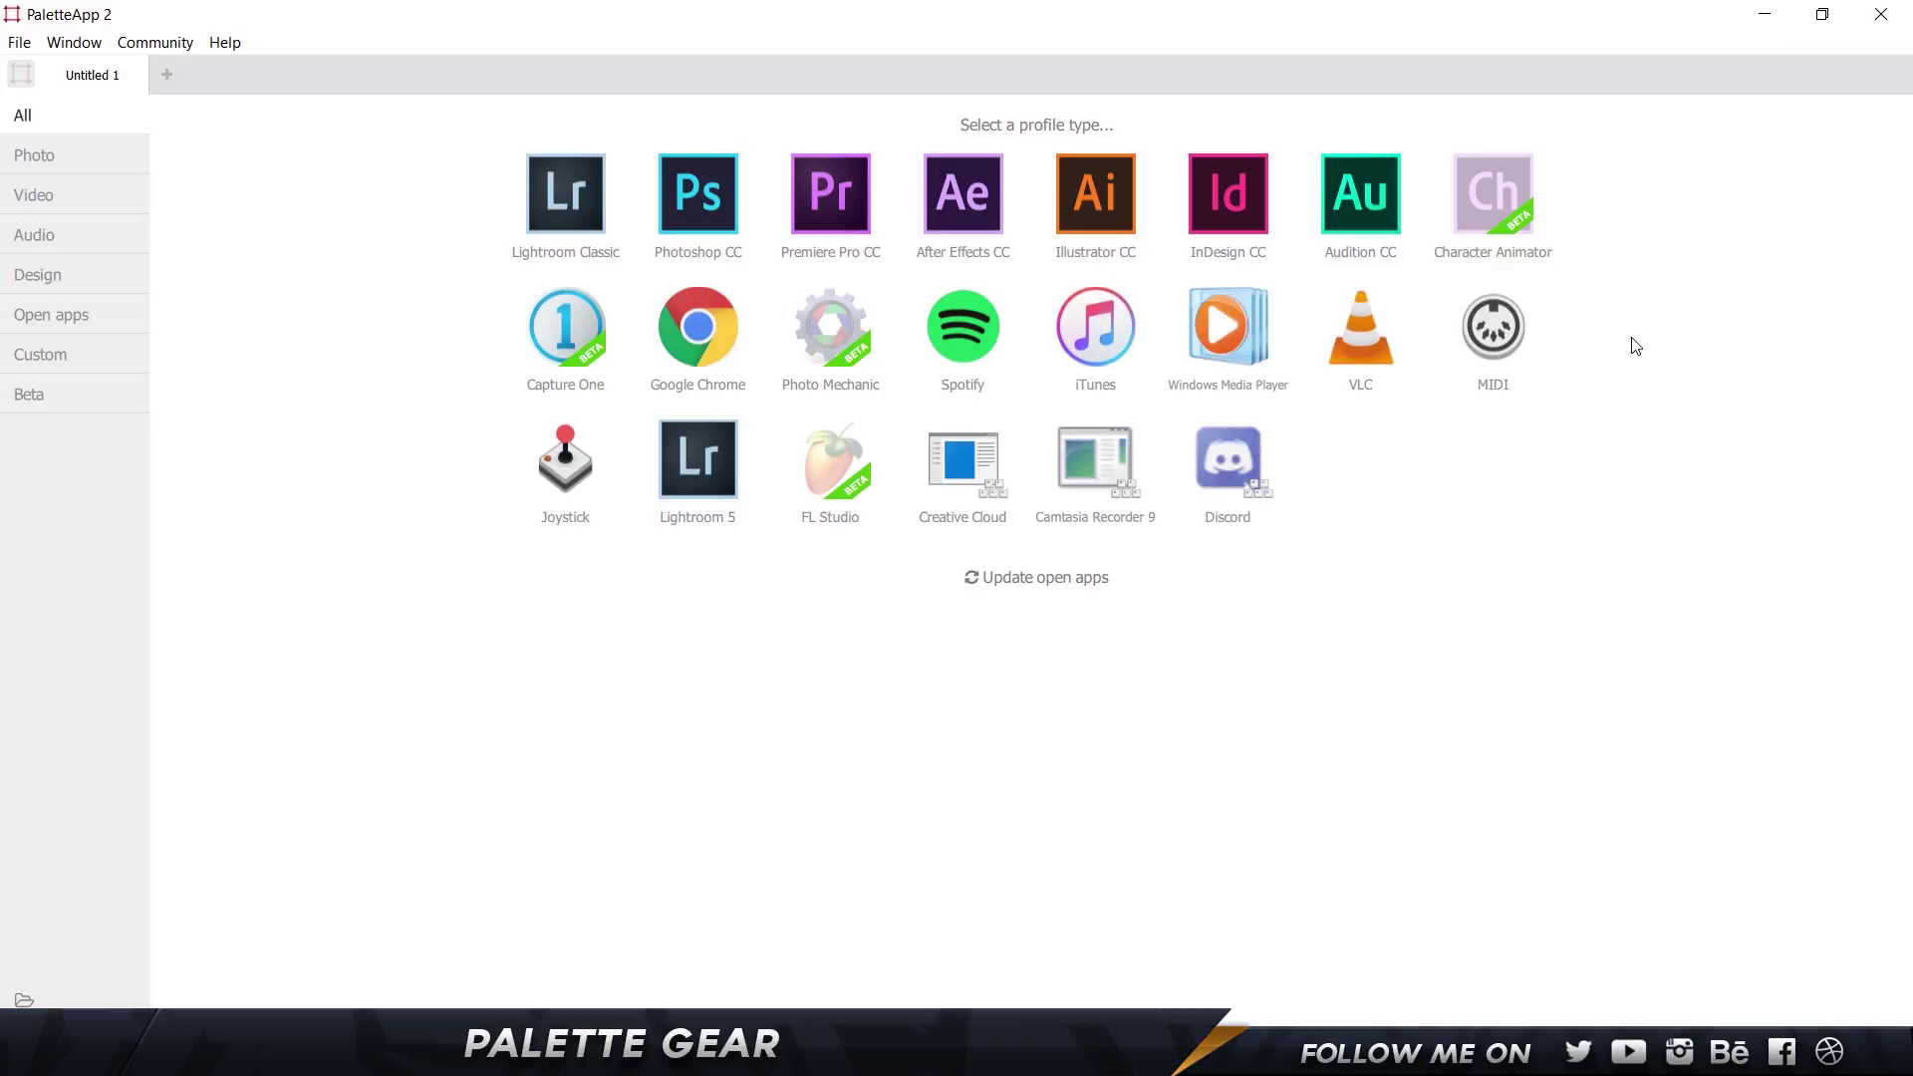
Create an Illustrator CC profile and show the Expert, Professional and Starter Quick Start alternatives
left_click(1095, 214)
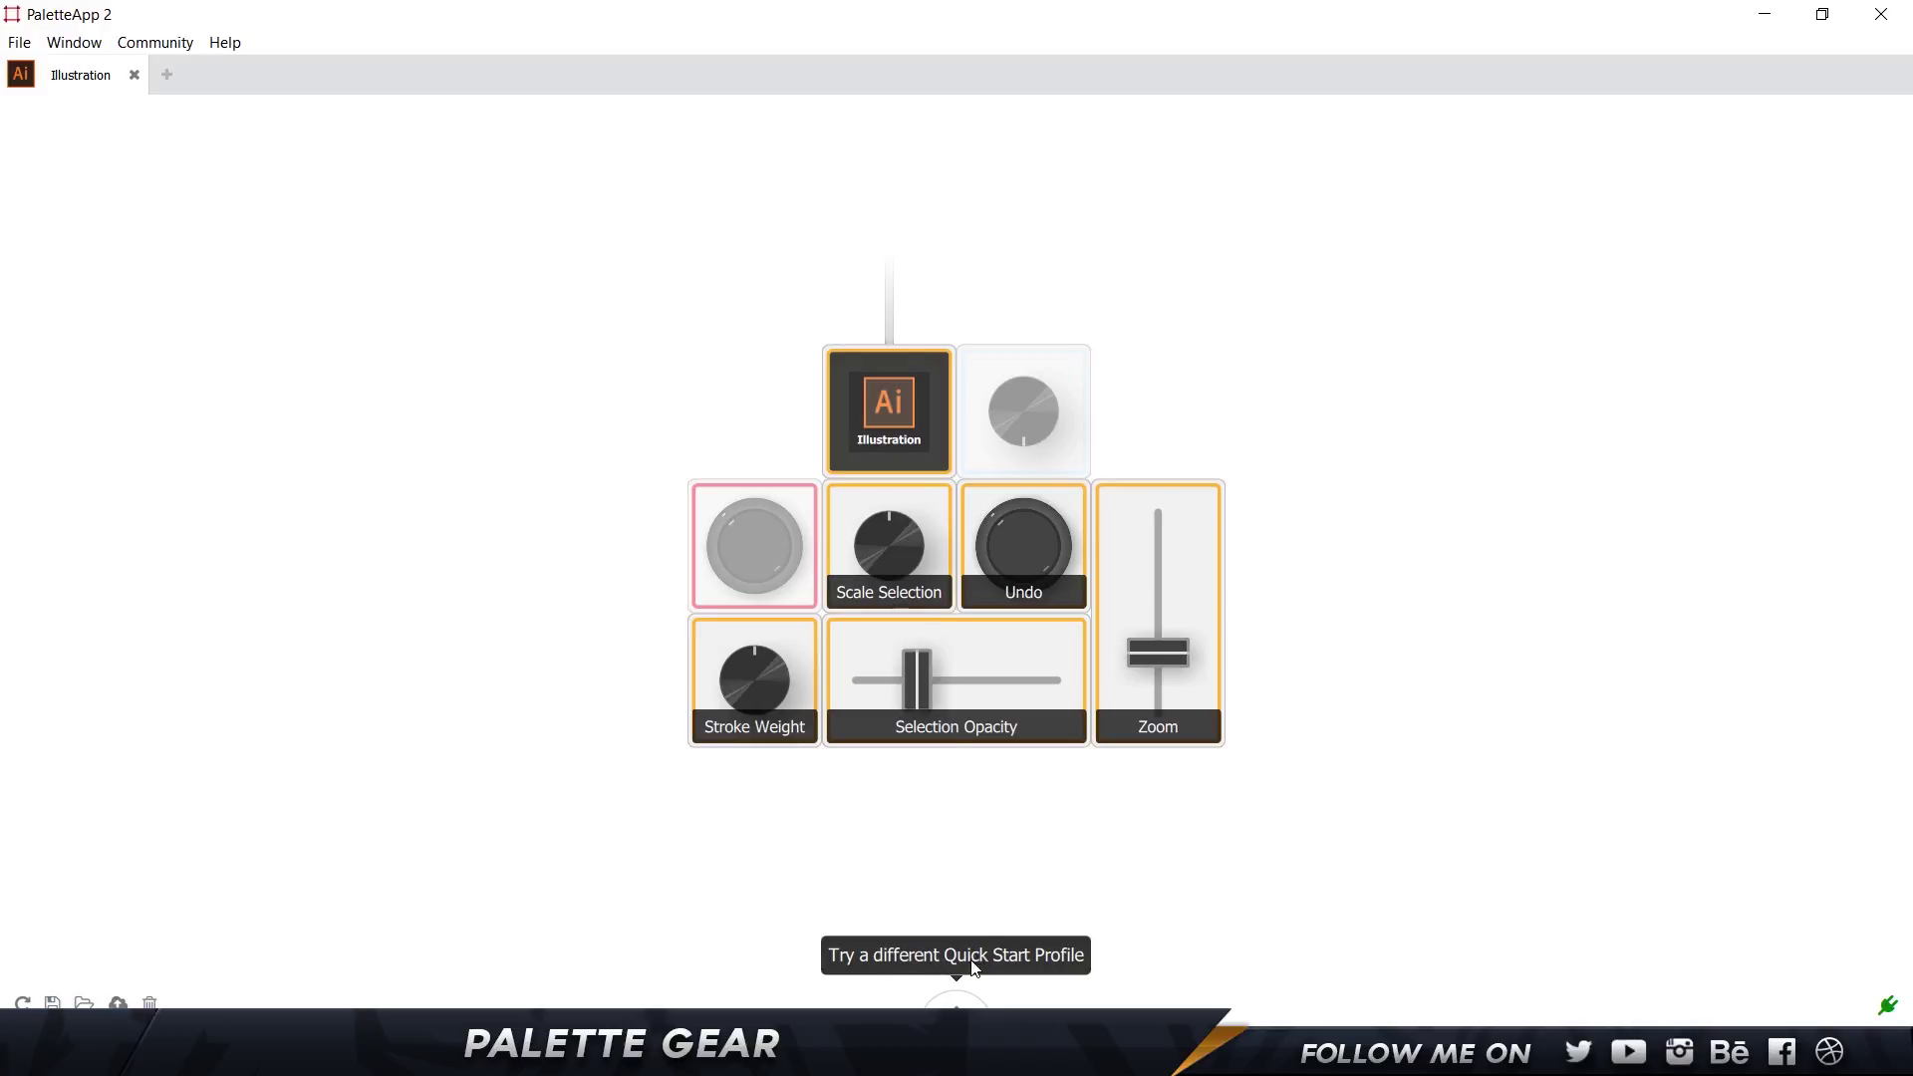
left_click(957, 1001)
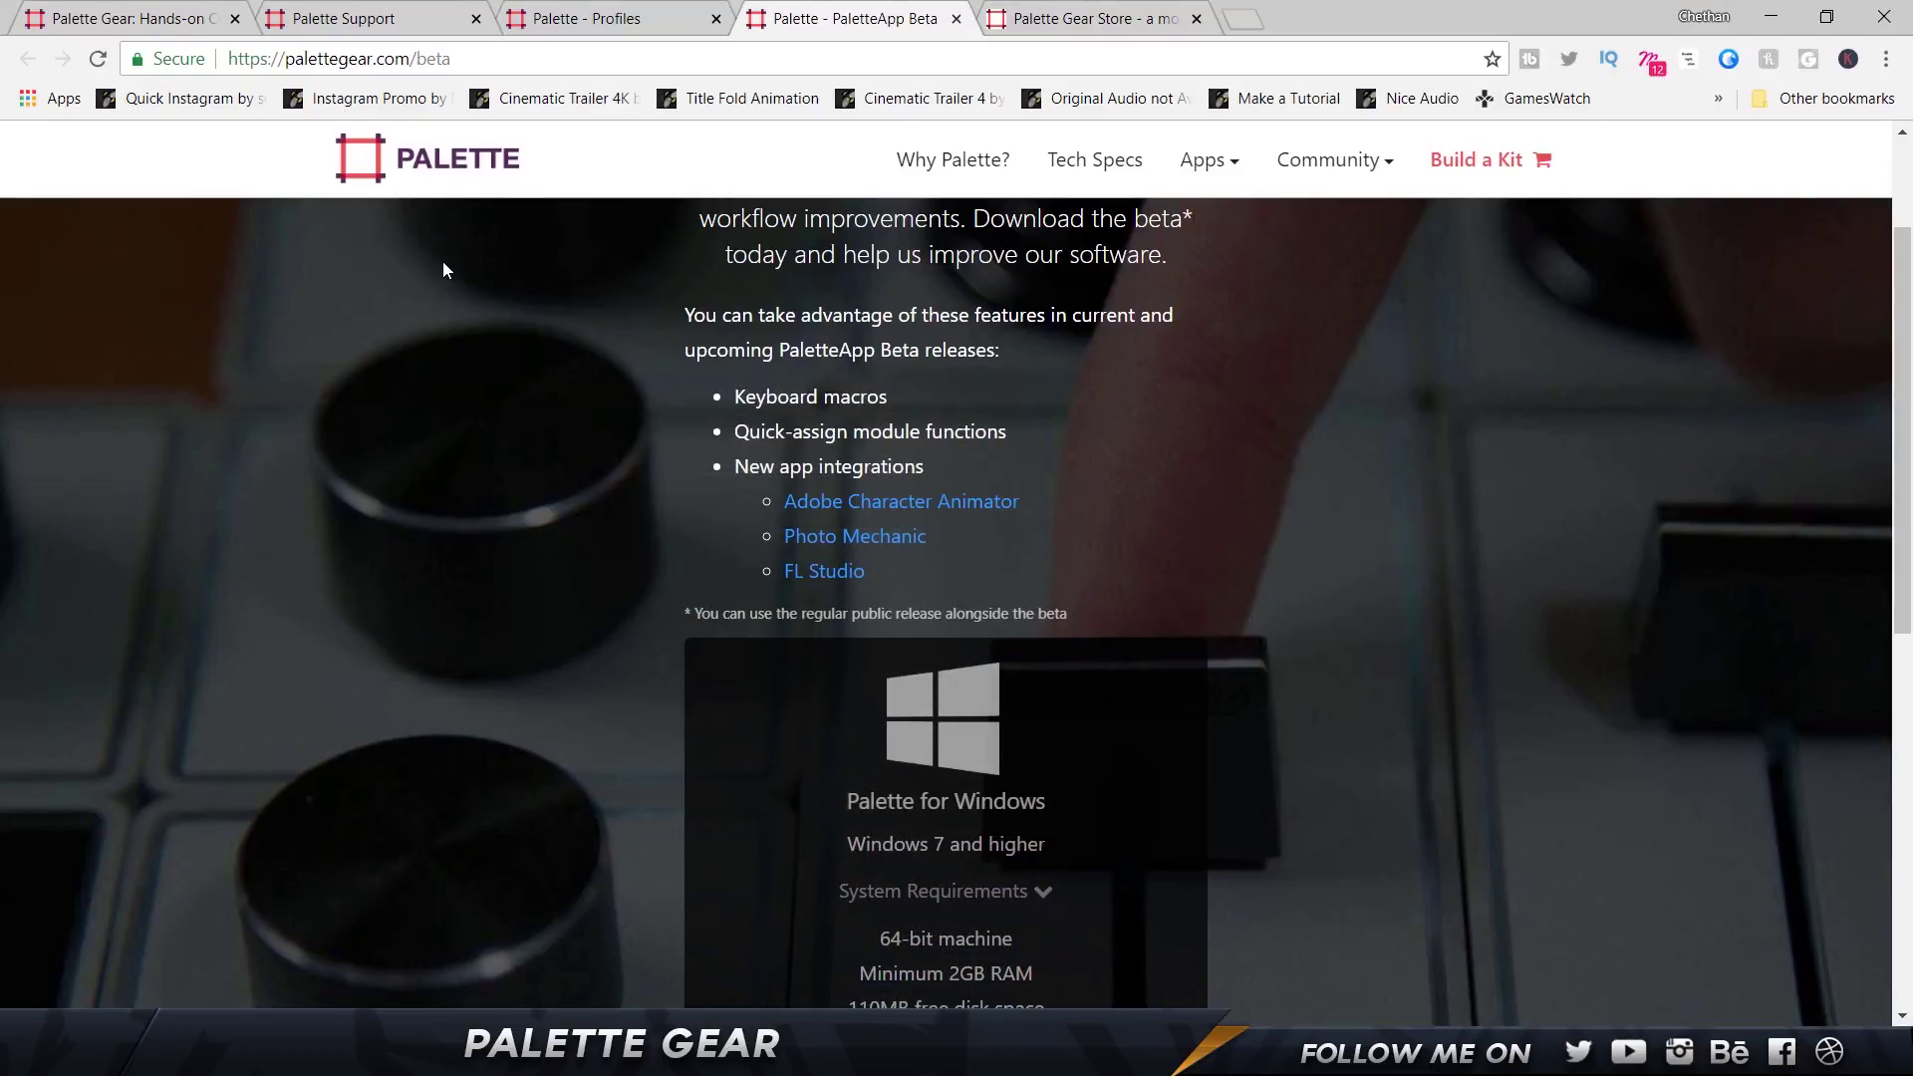
On the Palette Profiles page, open the AE profile's details, highlight its tags, and close it
left_click(612, 16)
scroll(589, 486, "down", 4)
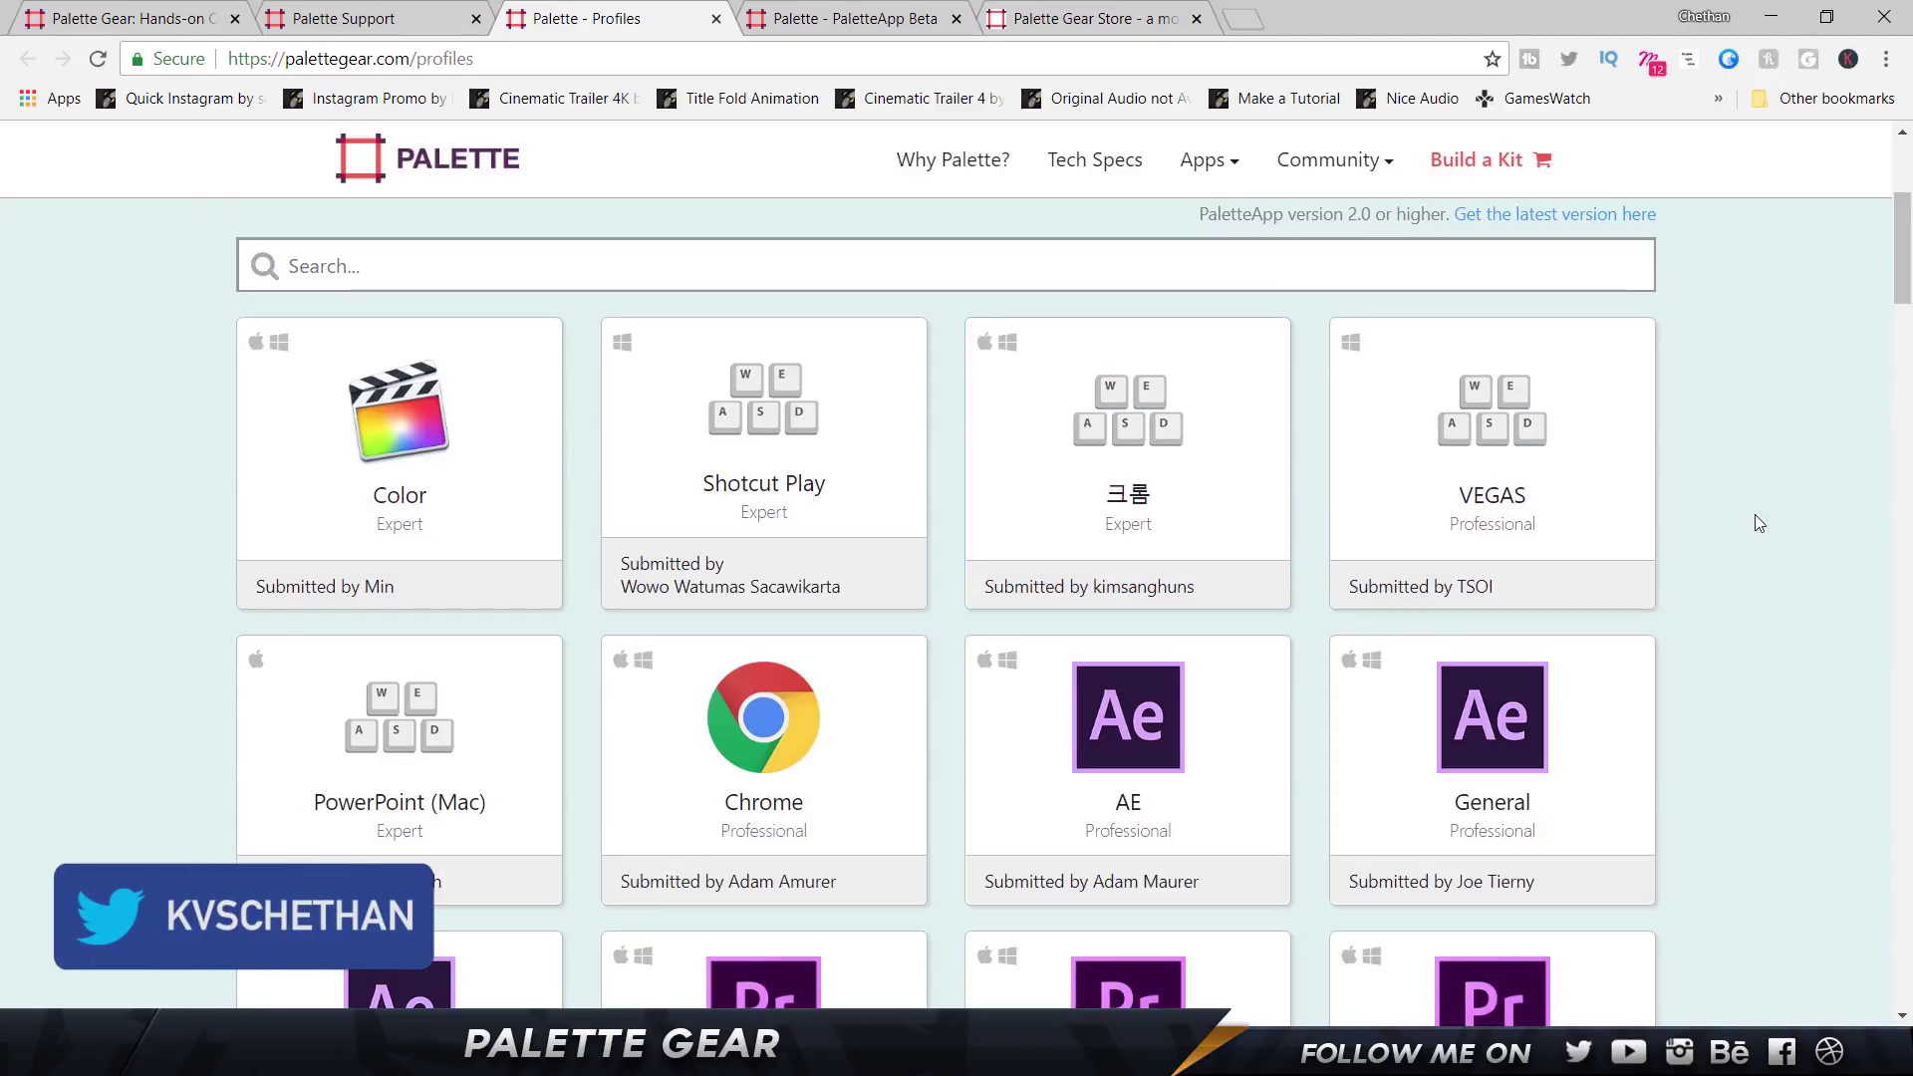
scroll(1757, 520, "down", 2)
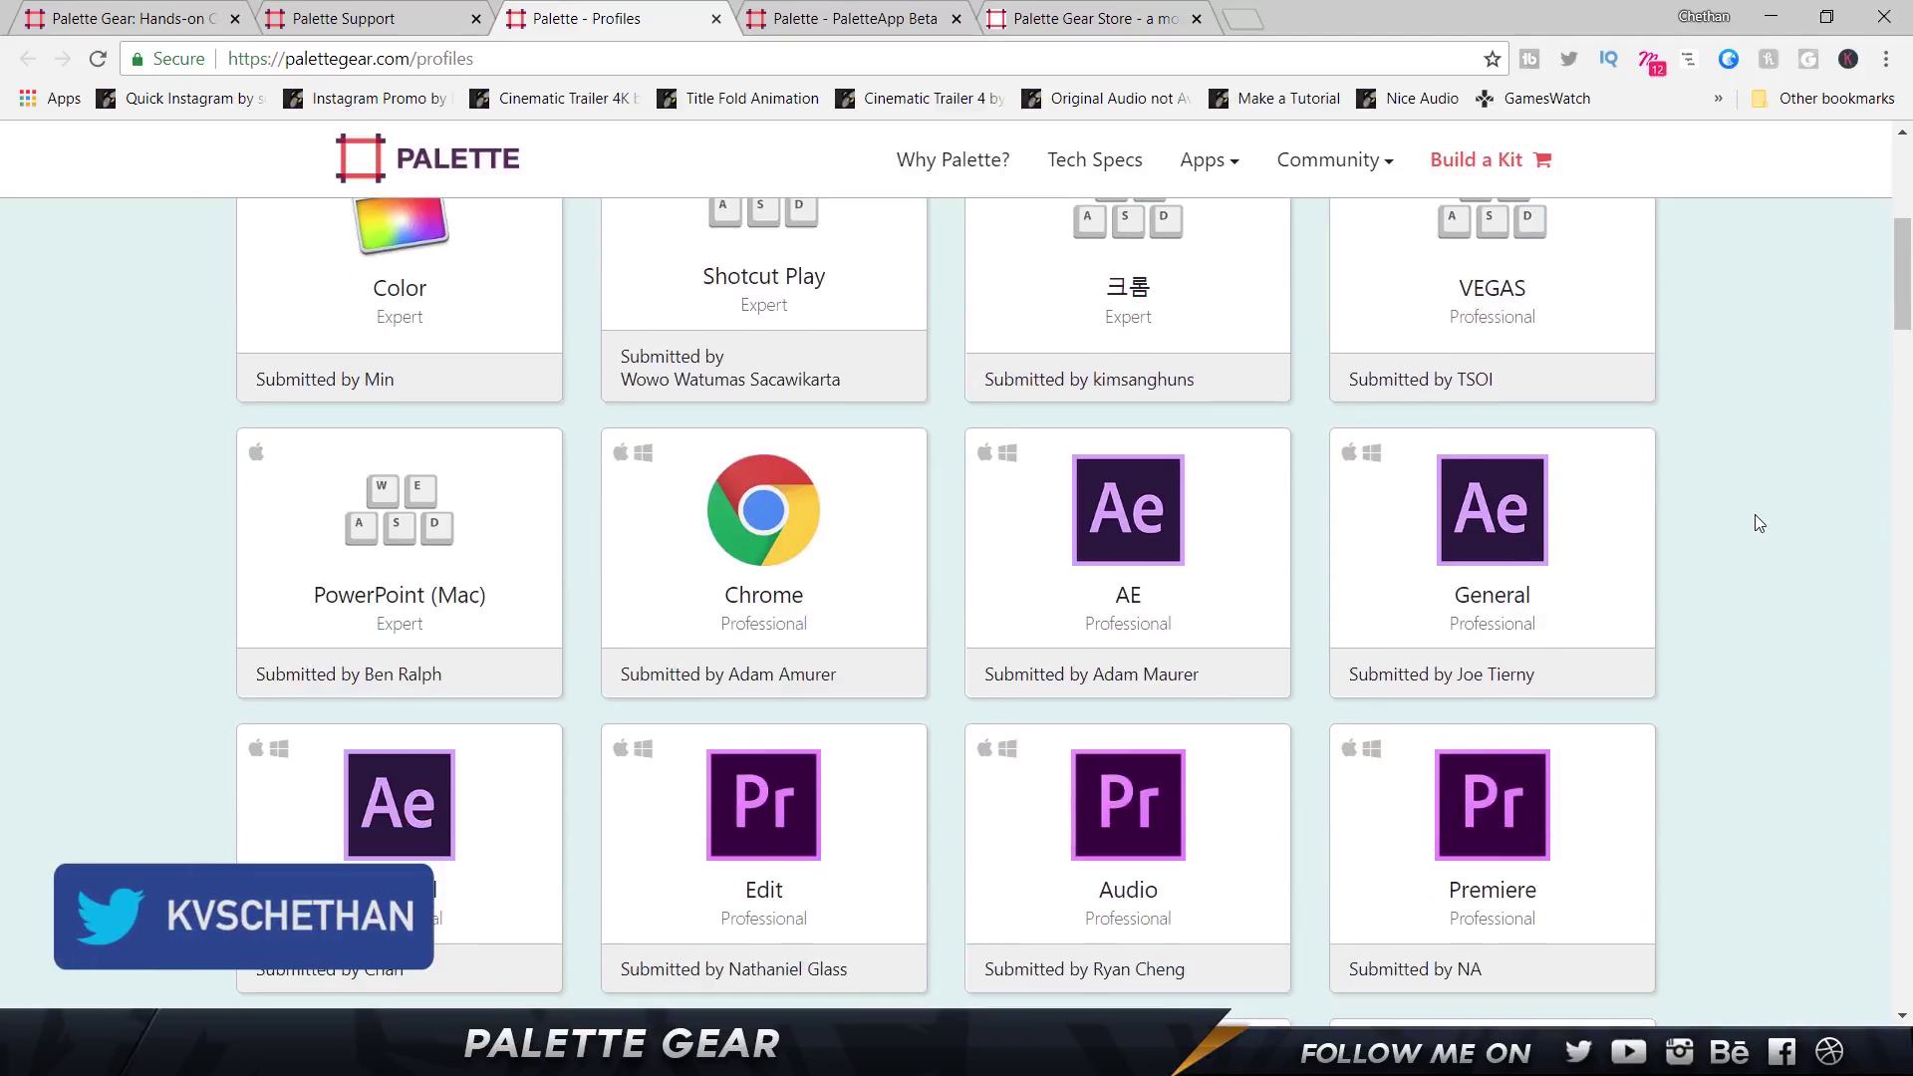
left_click(1214, 514)
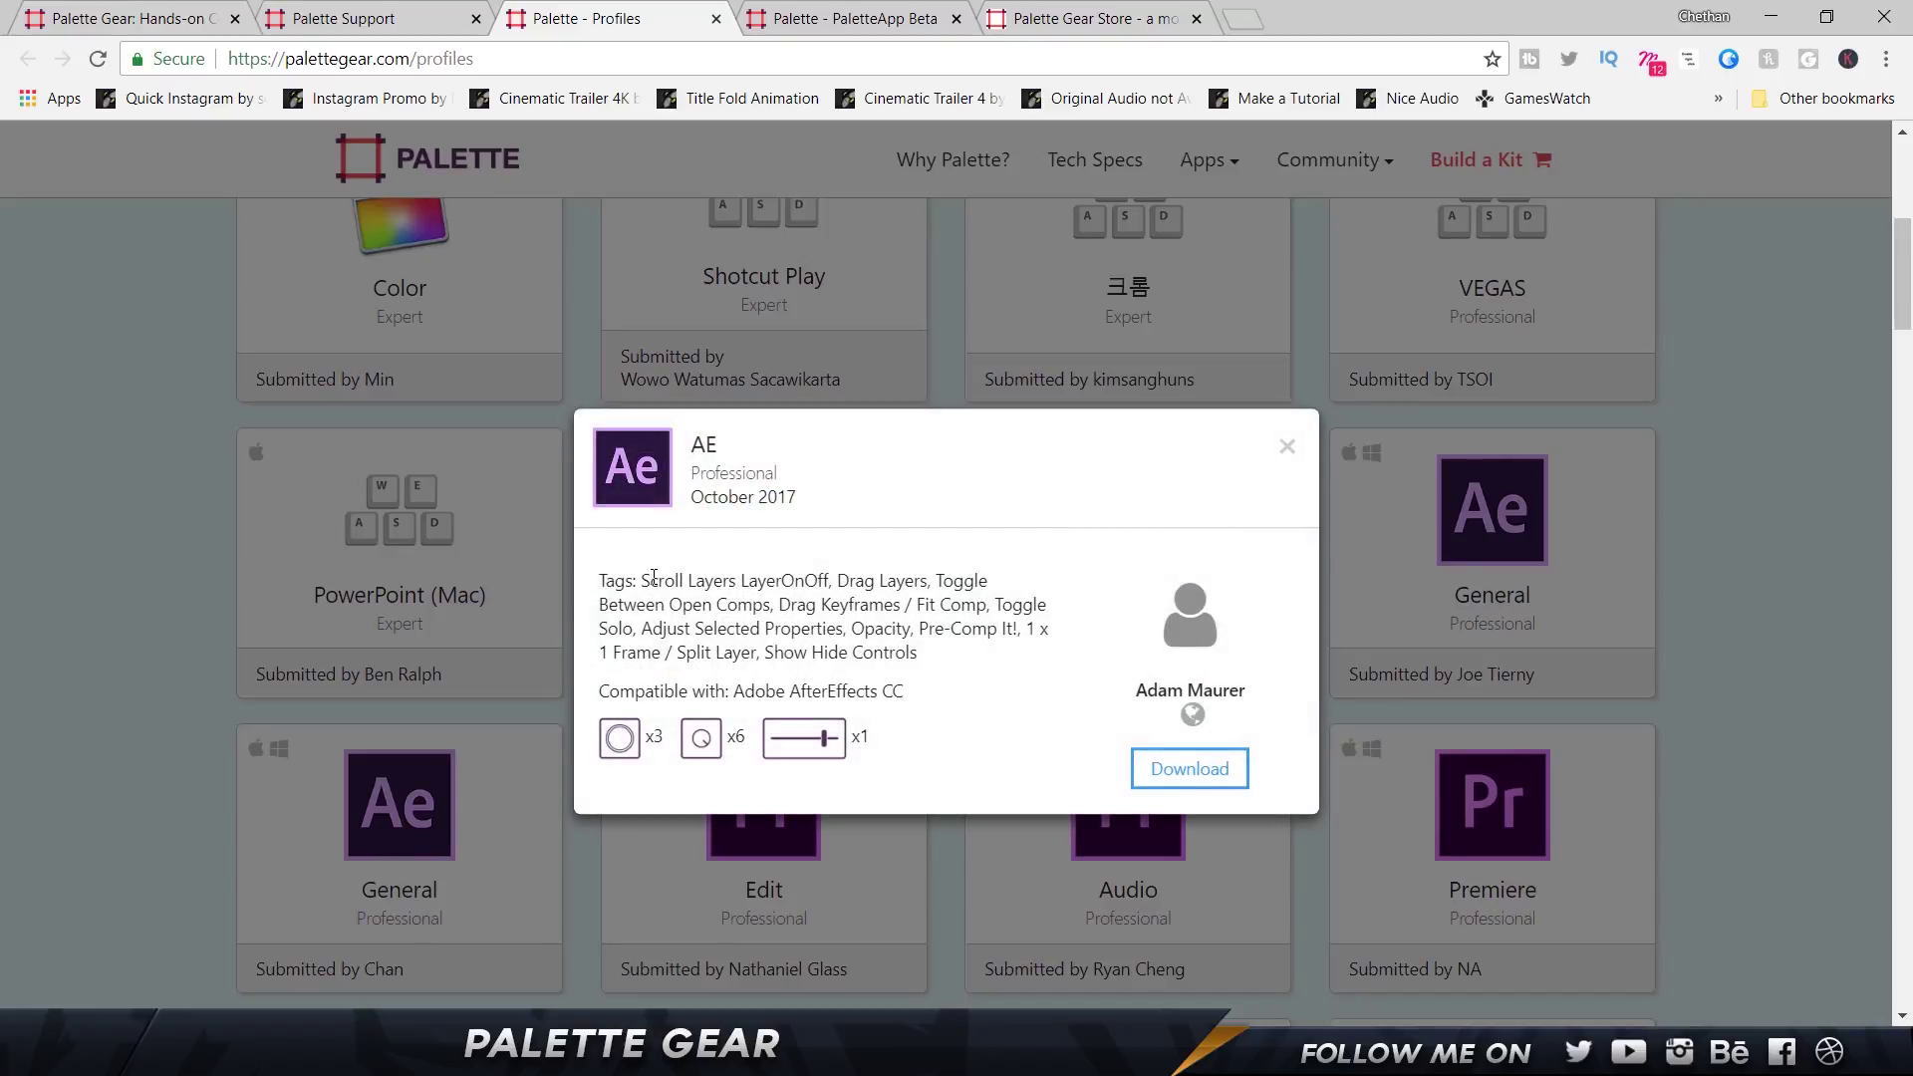
left_click_drag(648, 581, 877, 582)
left_click_drag(665, 604, 951, 628)
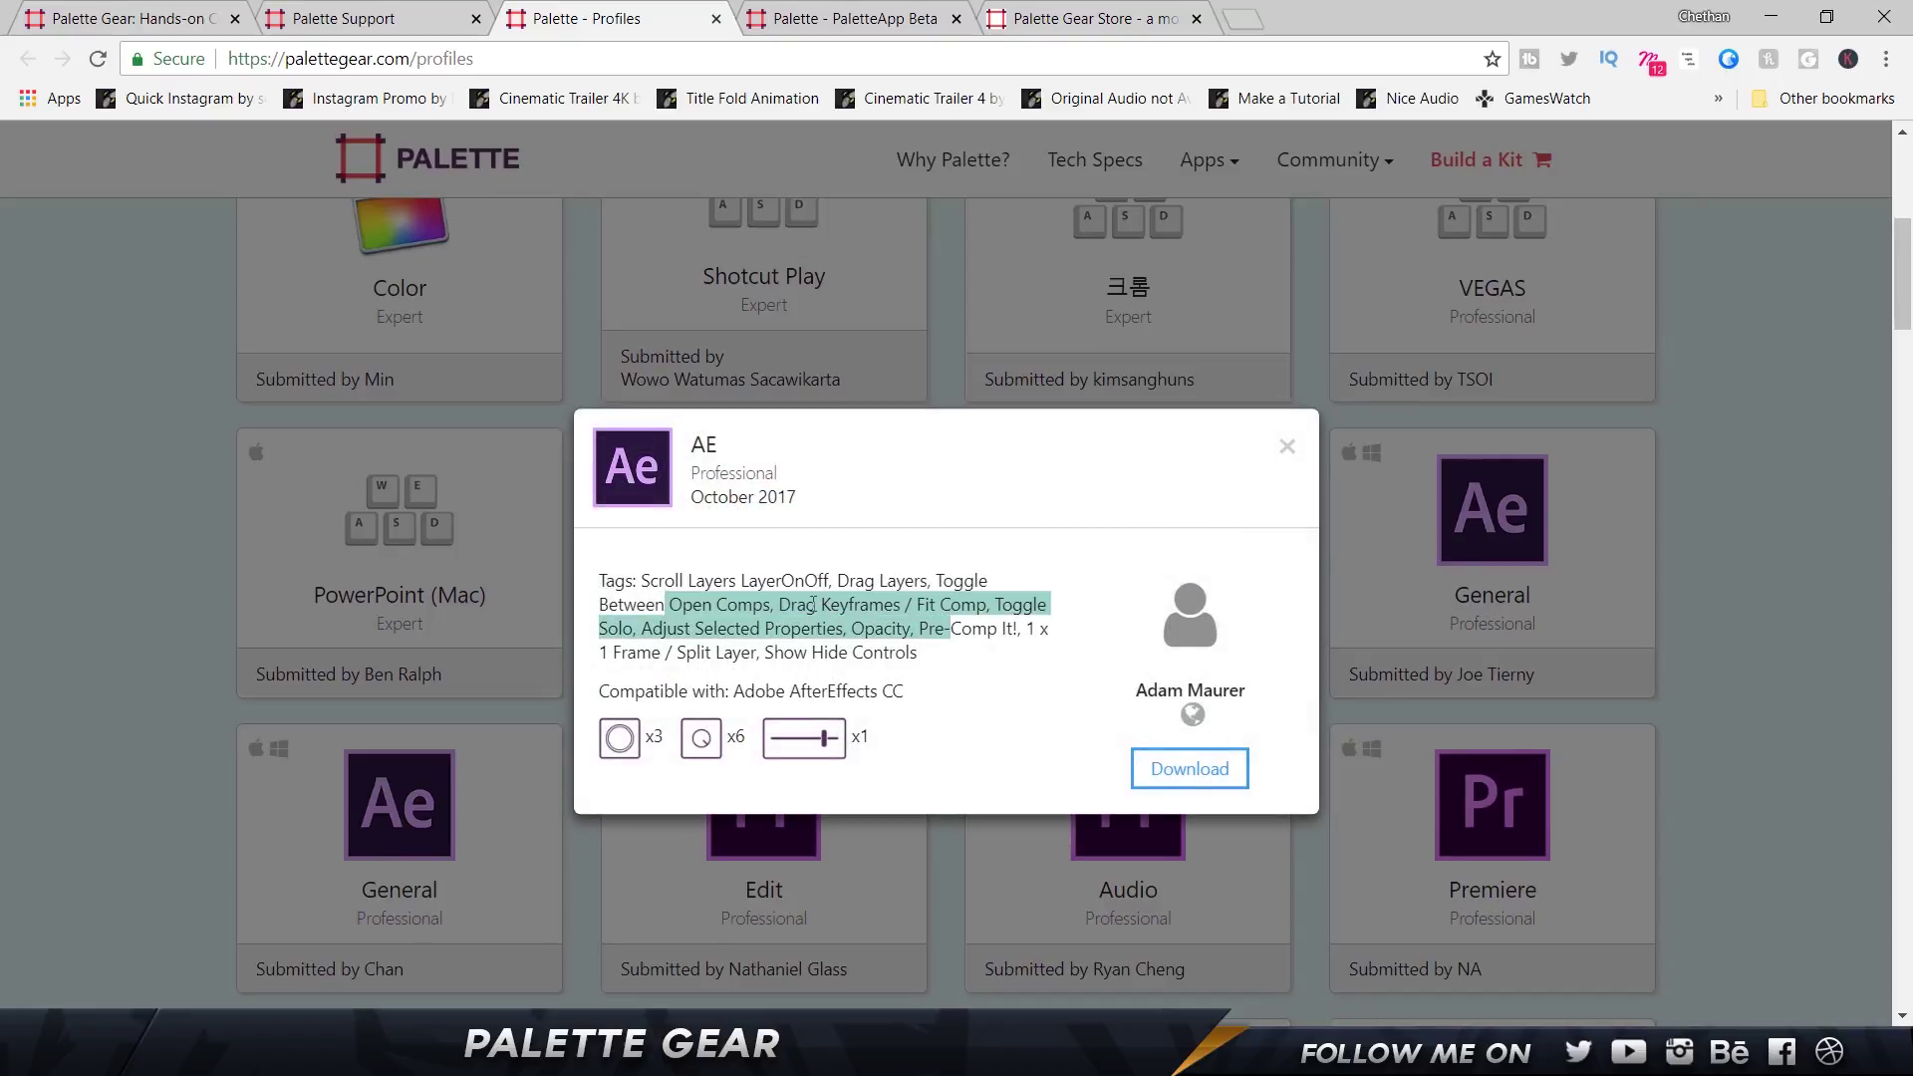
left_click(1287, 447)
scroll(865, 578, "up", 10)
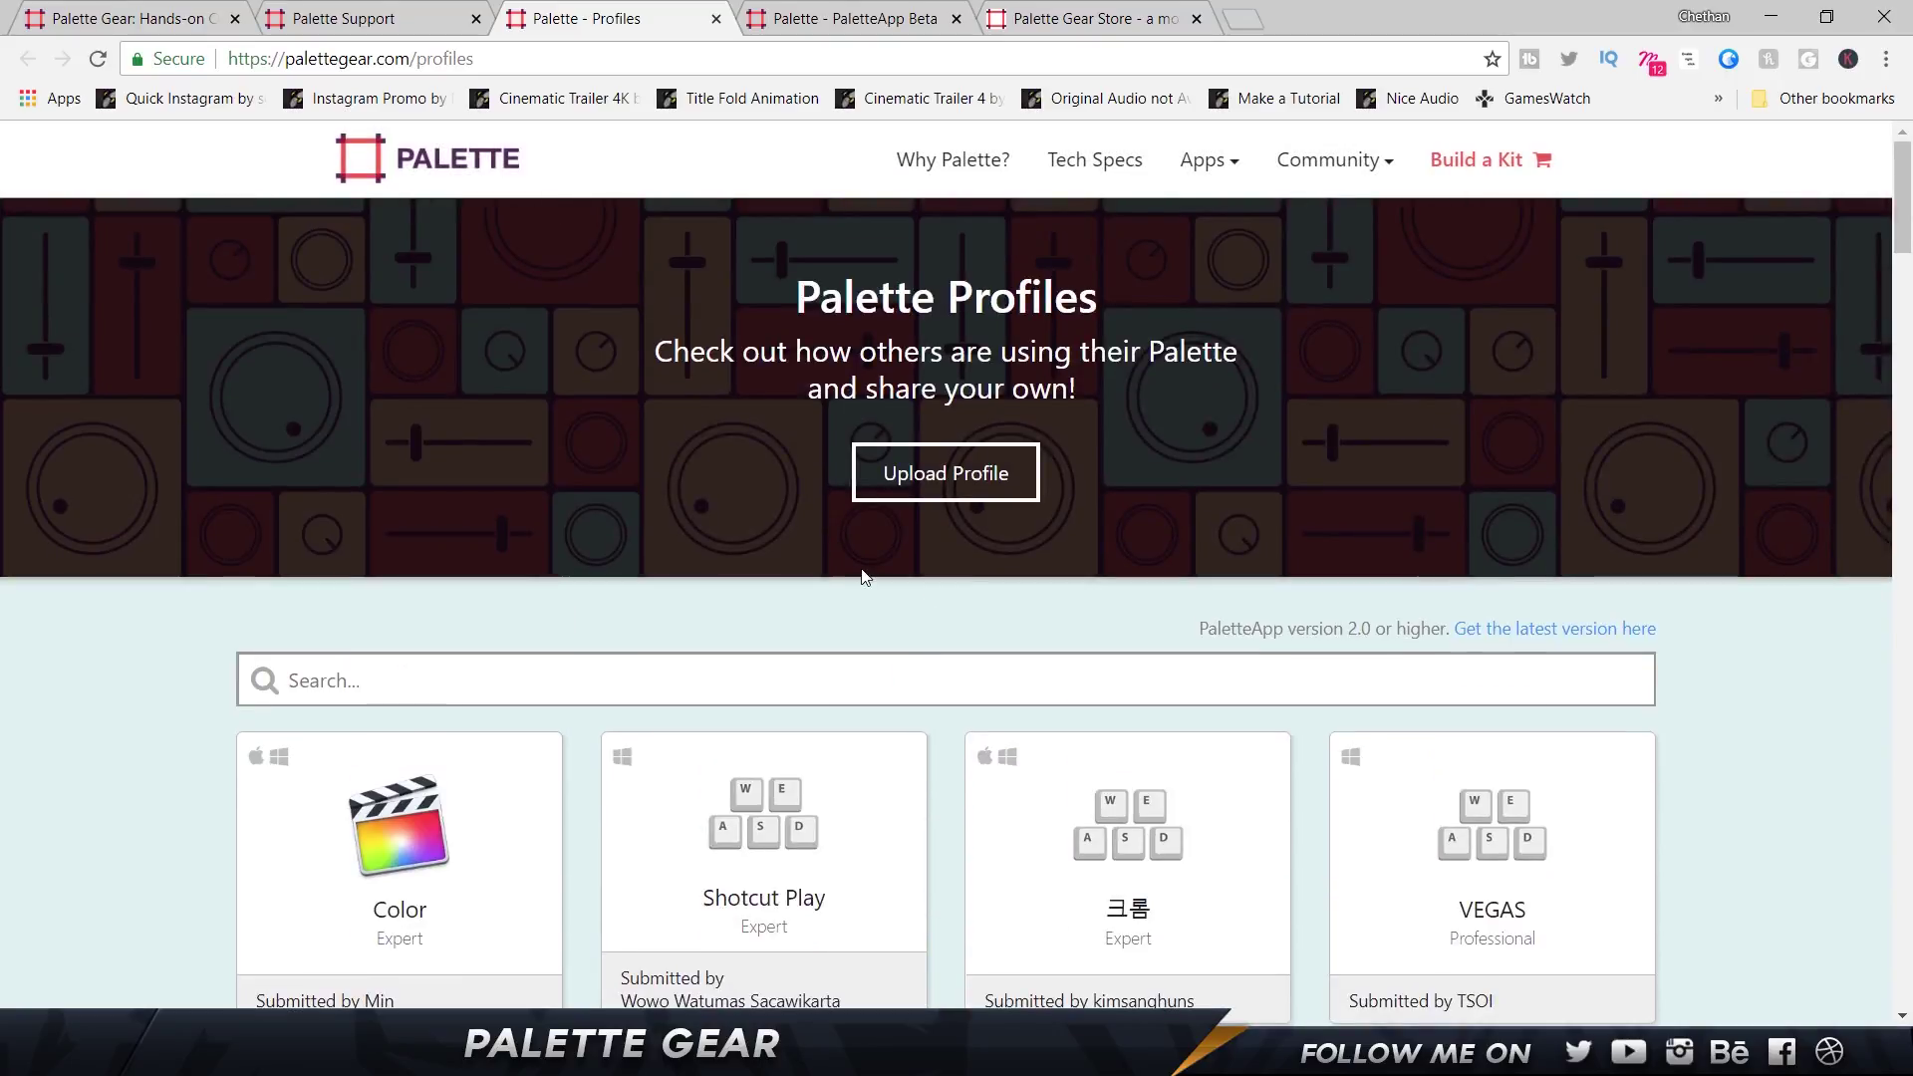
Search profiles for Illustrator, then view and close the General Purpose profile's details
left_click(801, 675)
type("iluus")
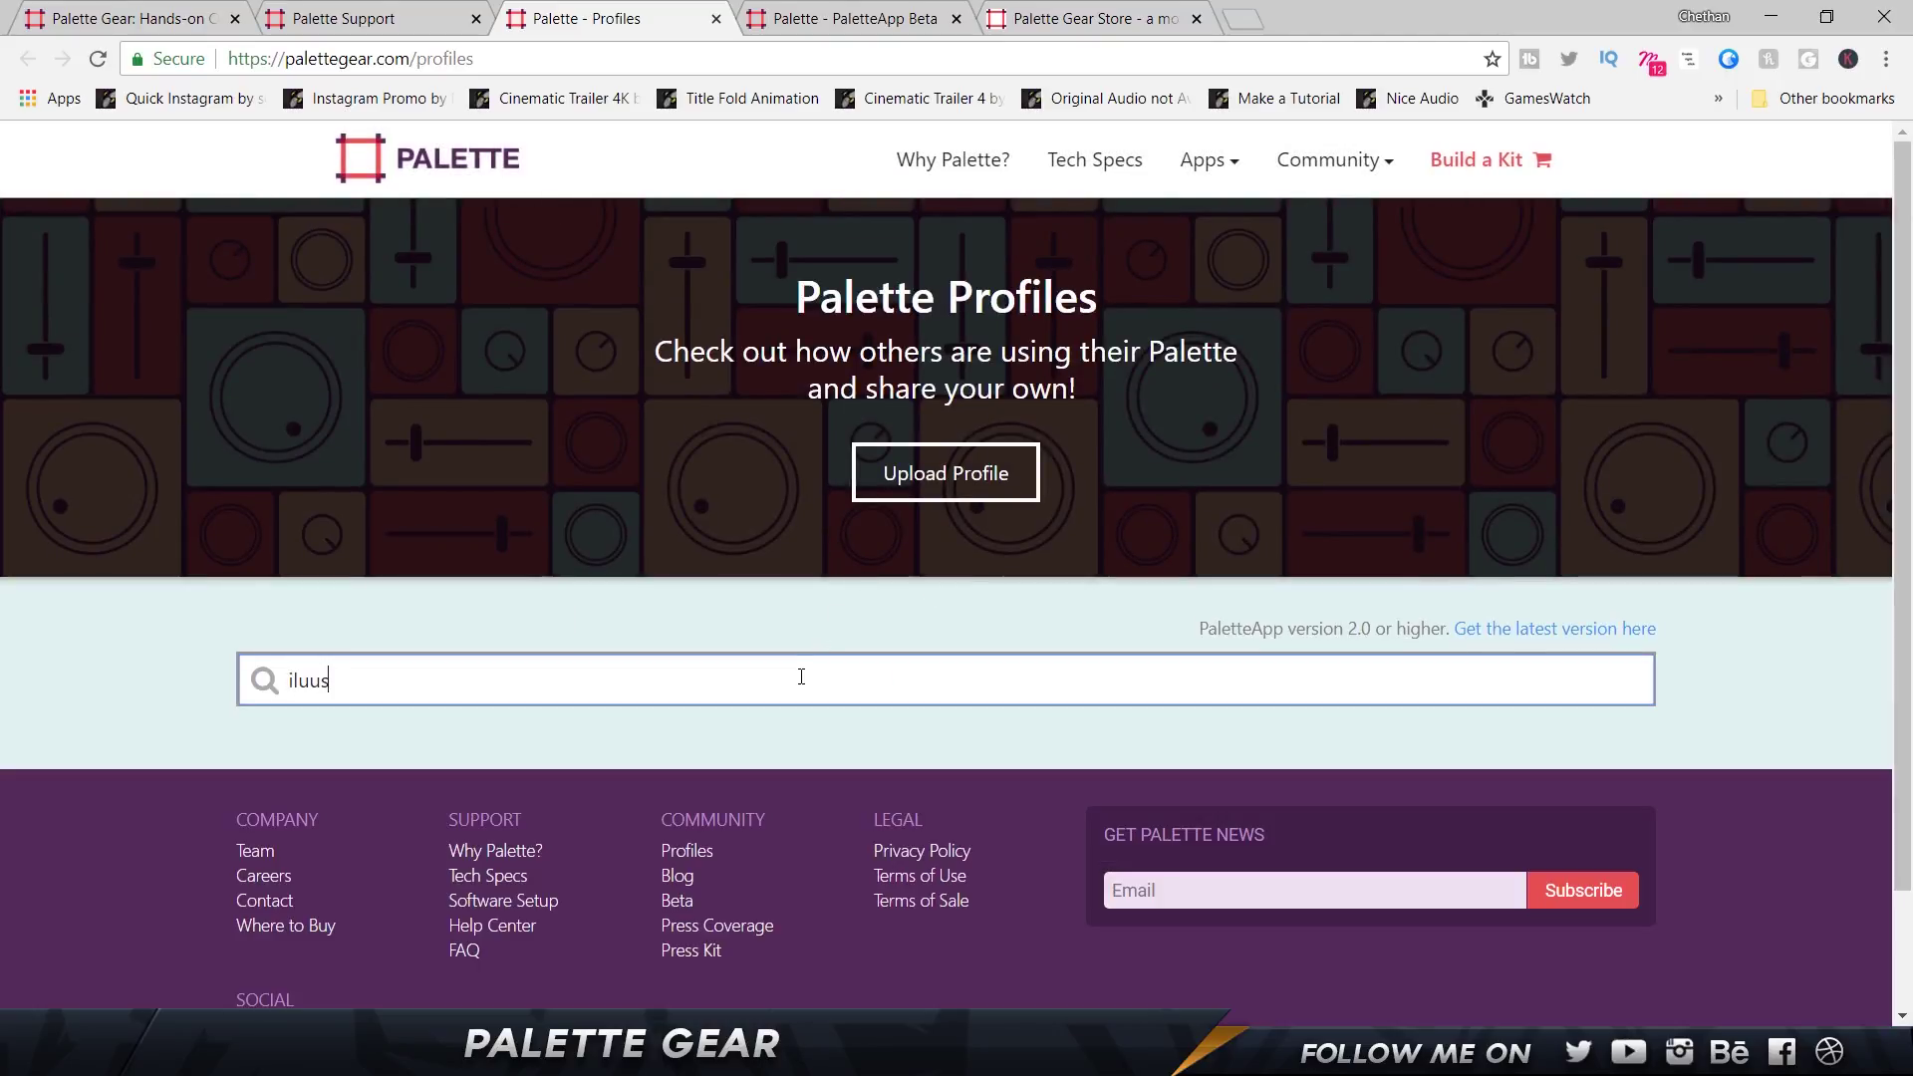
key("BackSpace")
key("BackSpace")
type("l")
scroll(685, 767, "down", 2)
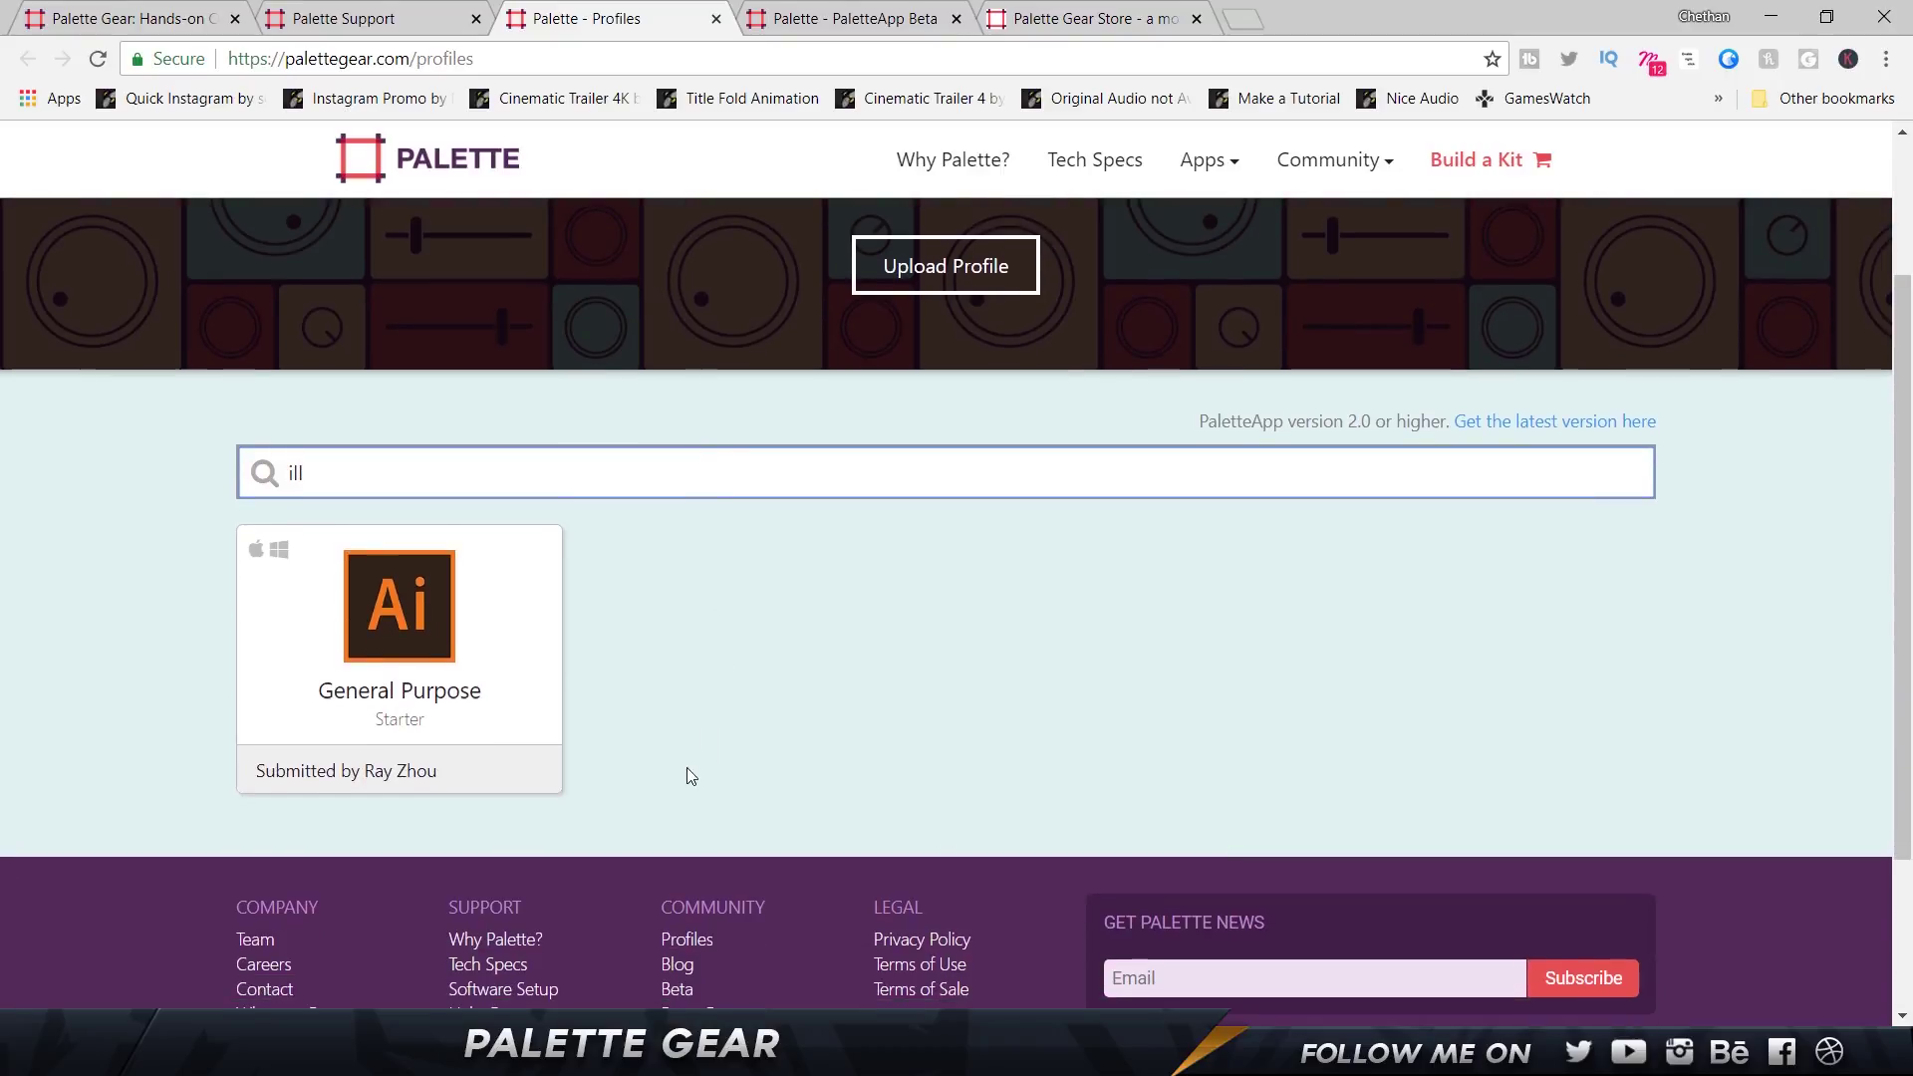
left_click(422, 635)
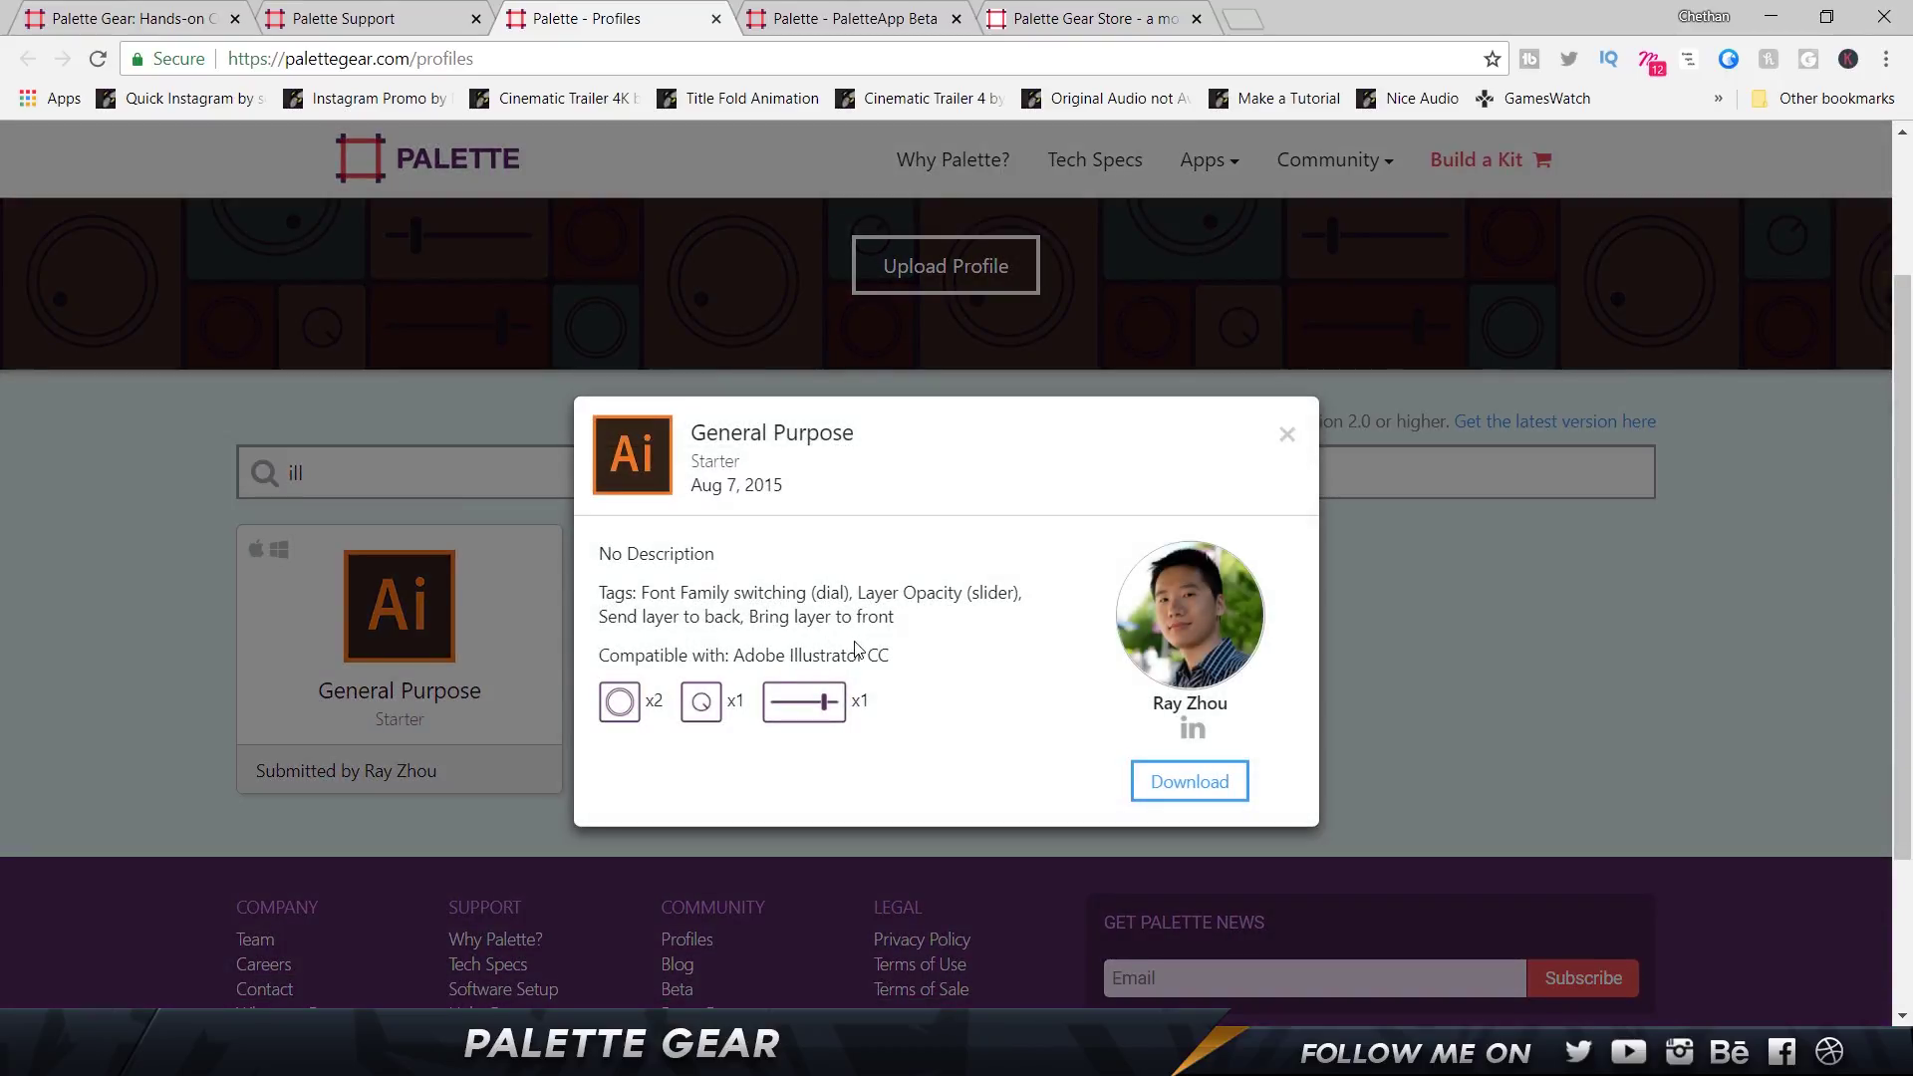
left_click_drag(884, 657, 601, 555)
left_click(1286, 435)
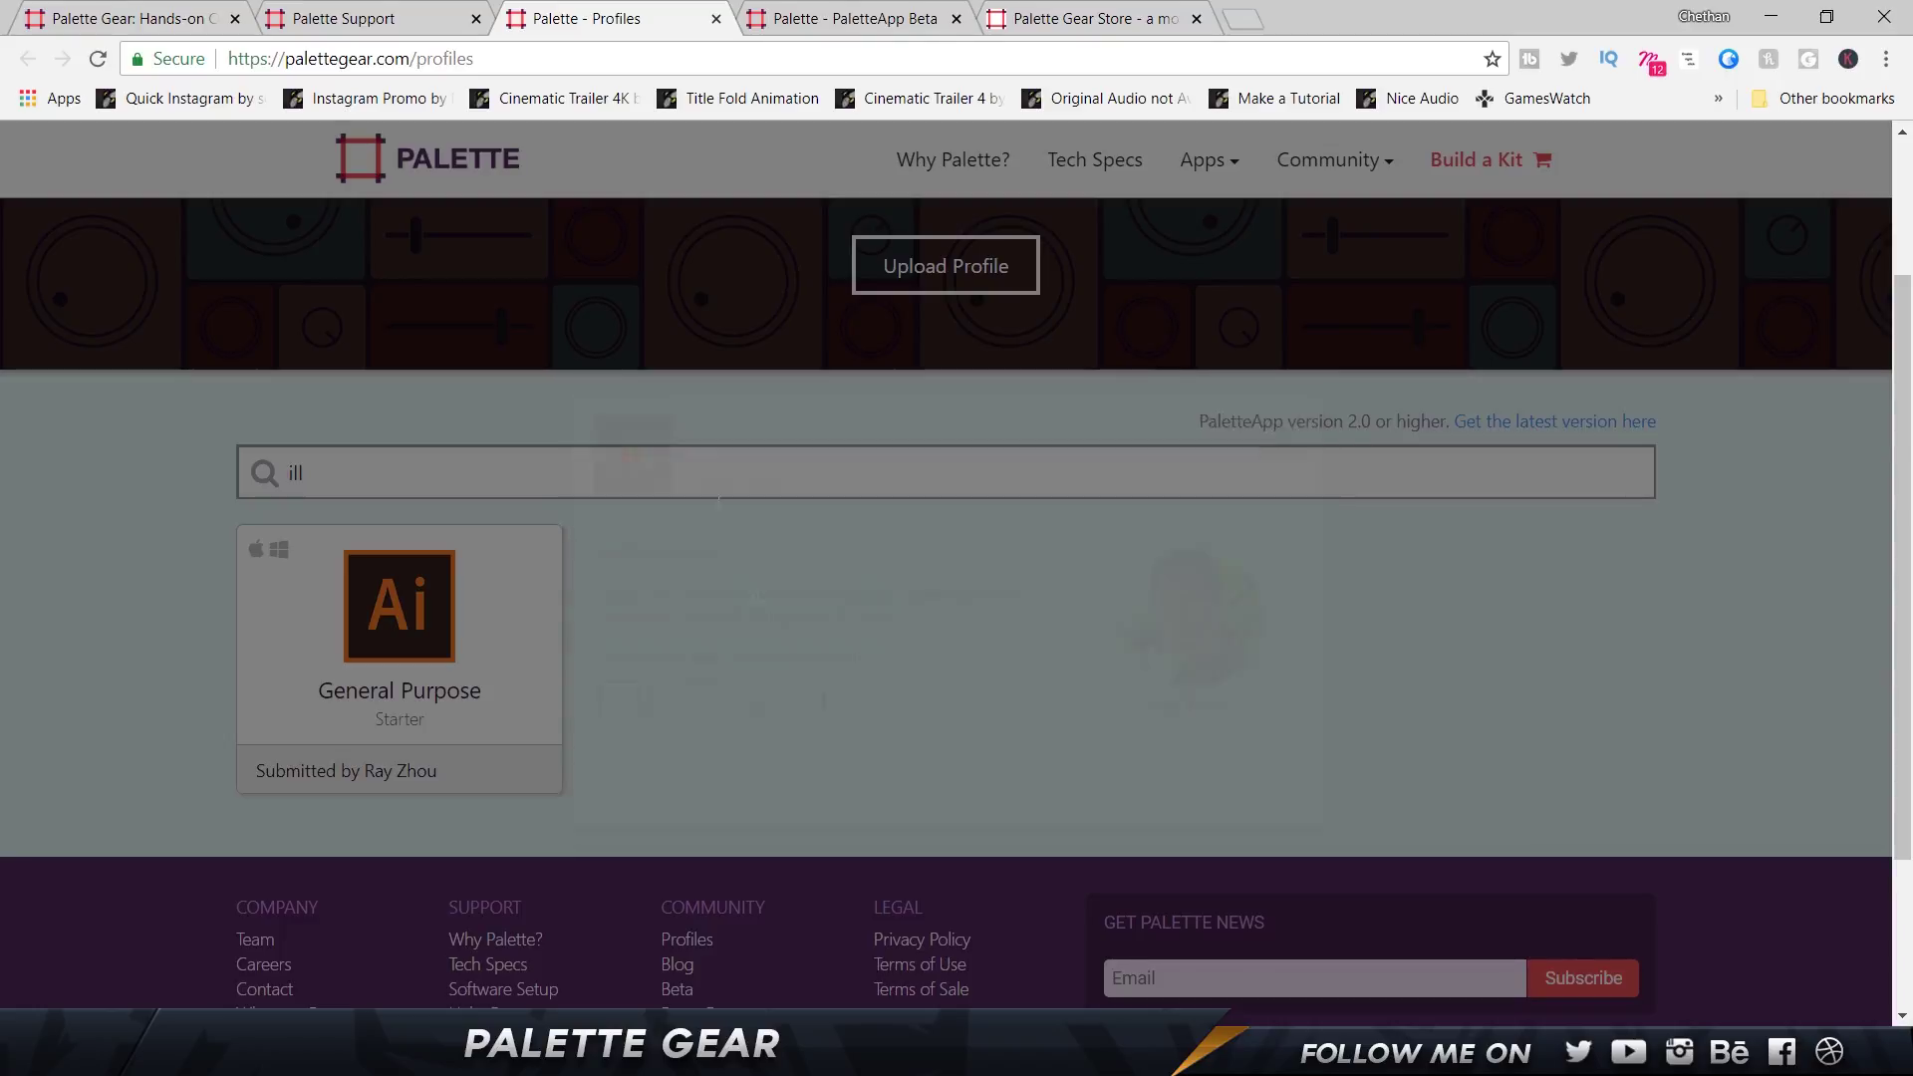
Change the profile search to 'photoshop', then open and close the UX Design profile card
double_click(431, 471)
type("p")
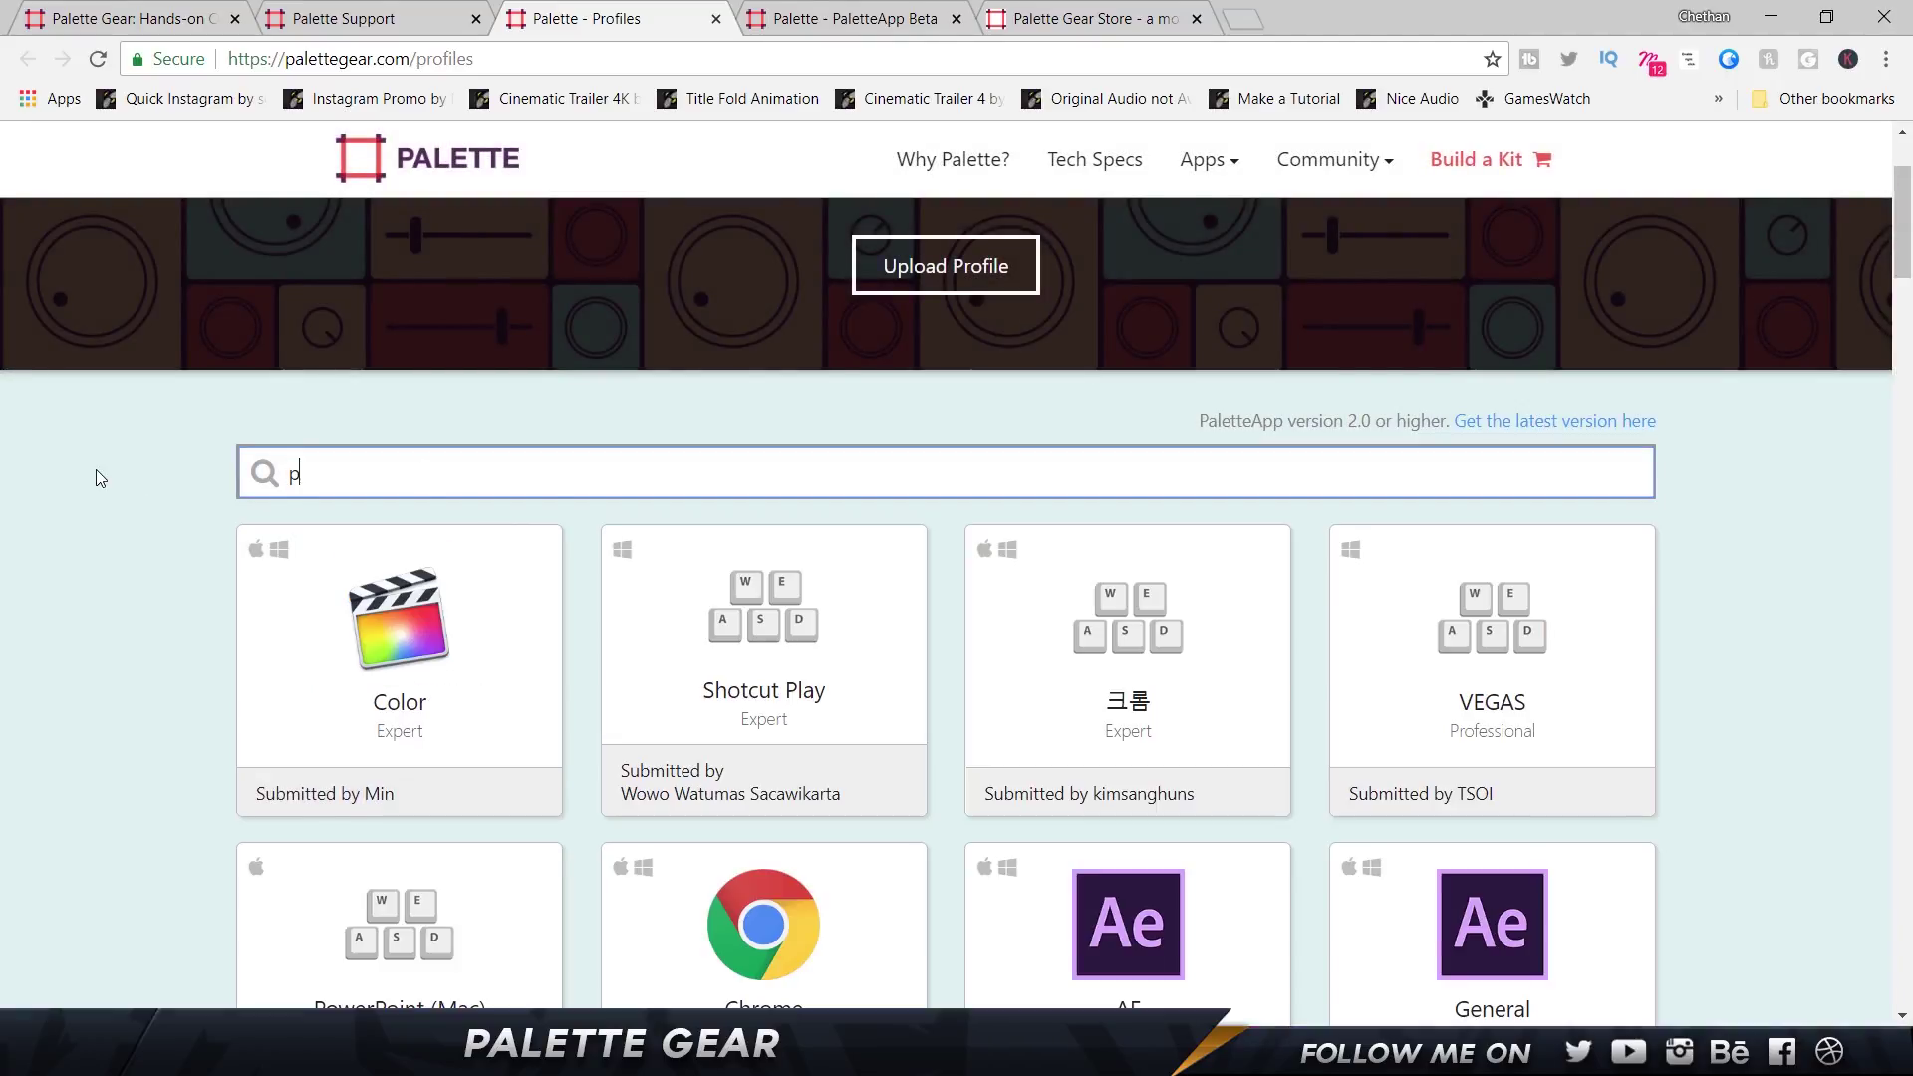
type("p")
key("BackSpace")
type("hotoshop")
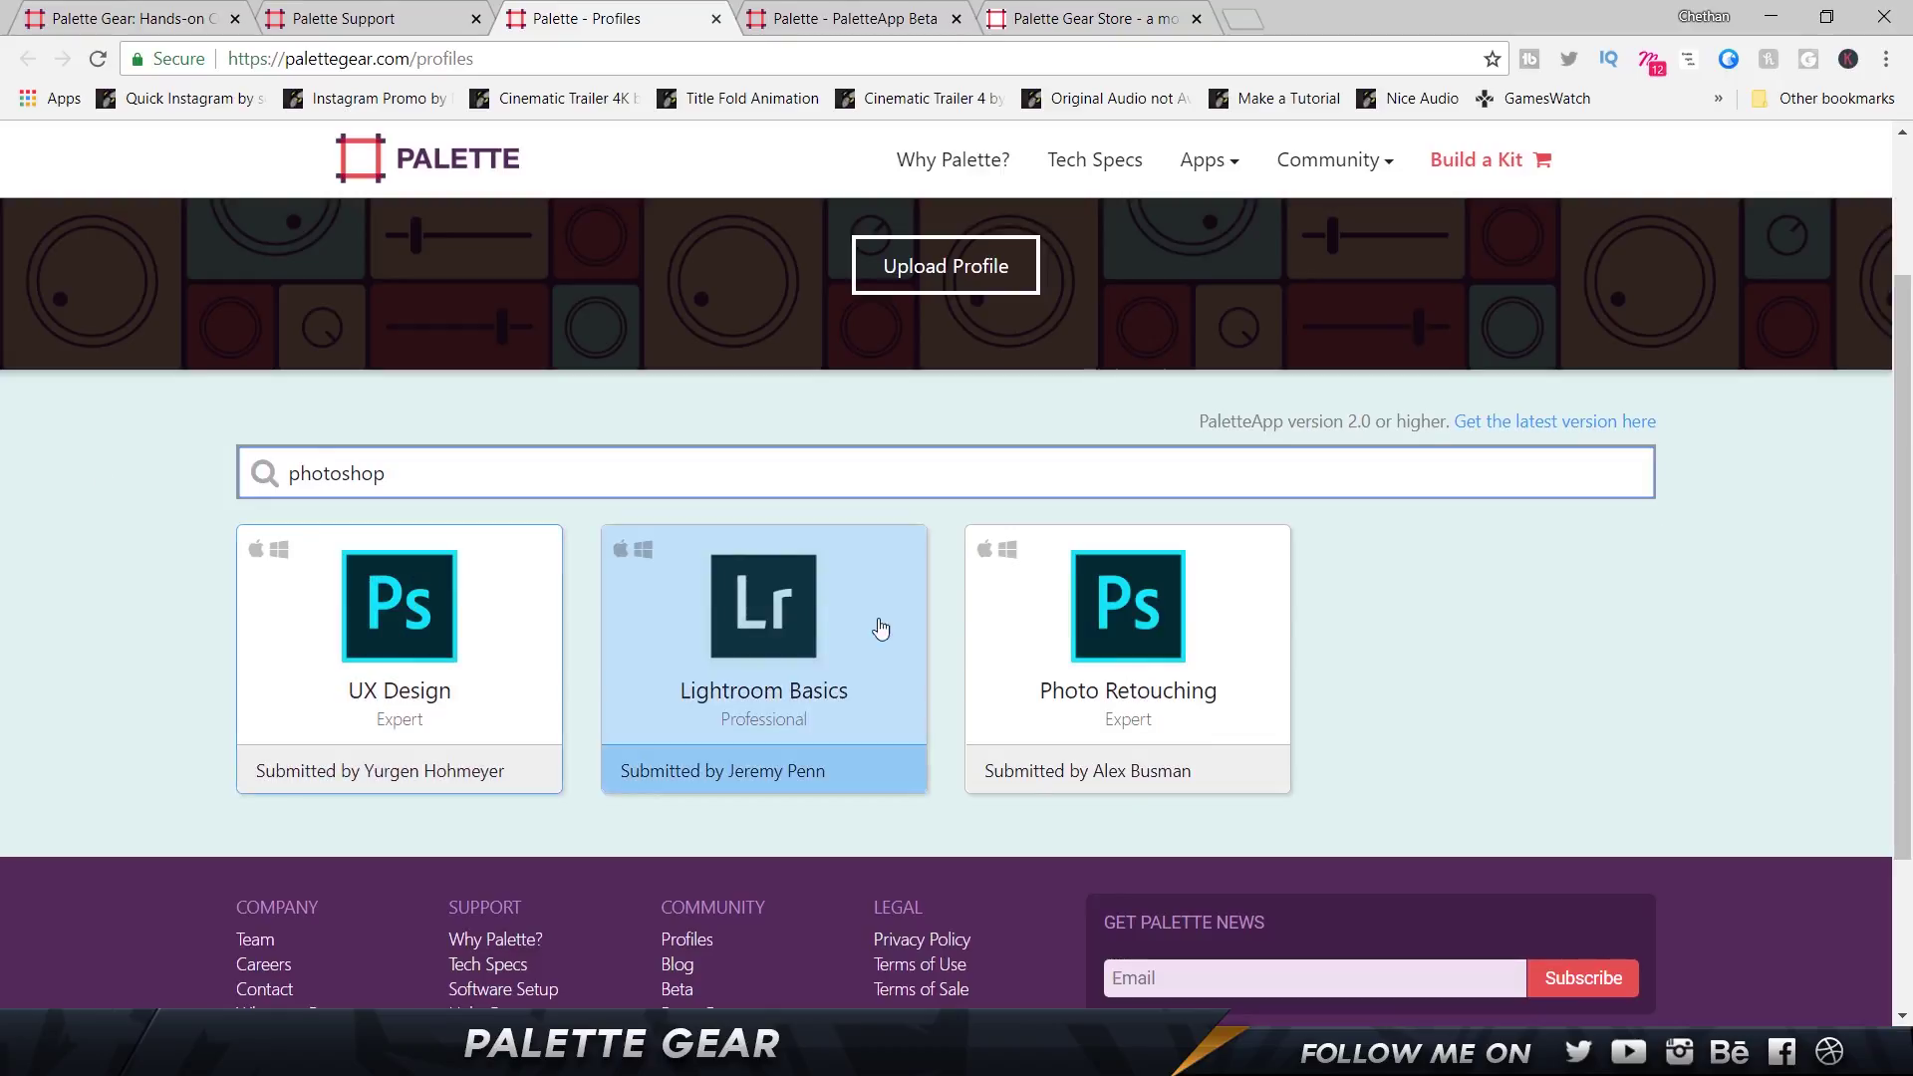
left_click(464, 596)
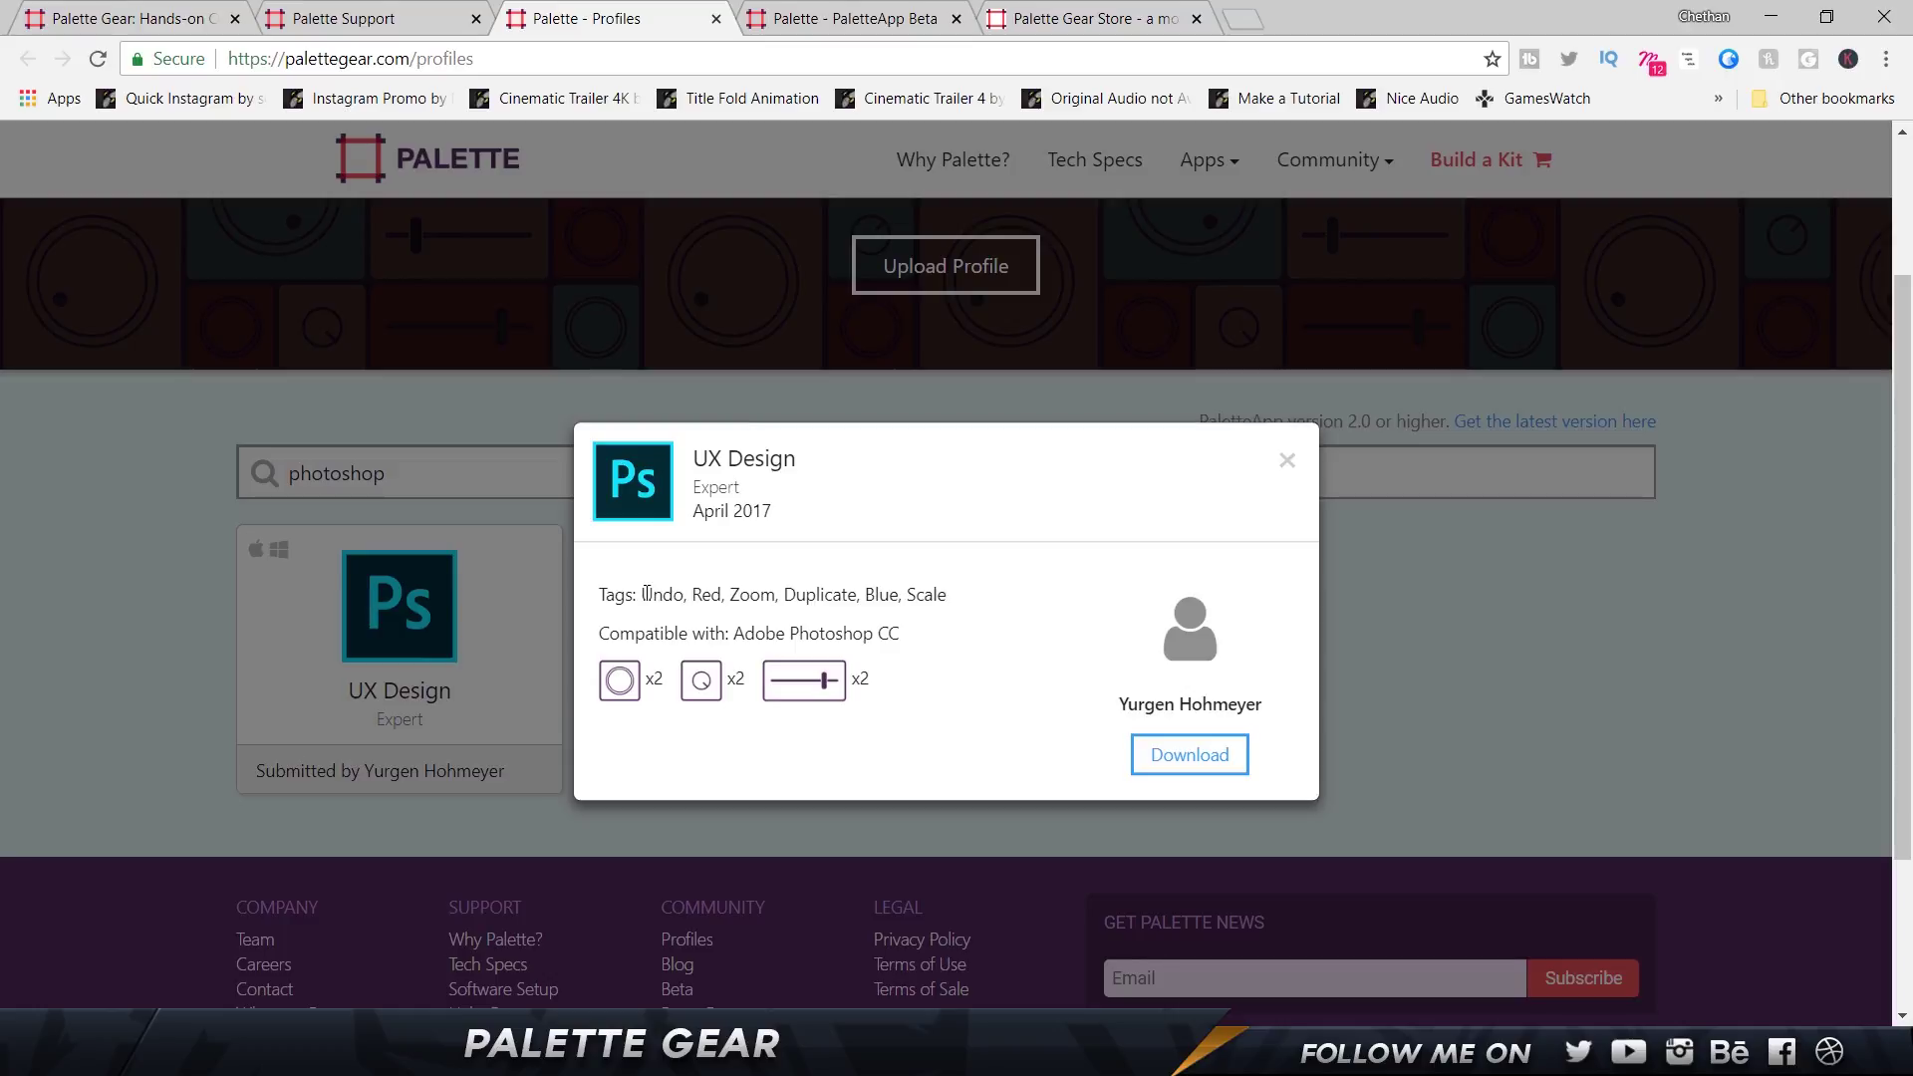
left_click(1287, 459)
Replace the search term with 'ligh' and scroll the matching profiles
key("Tab")
type("ligh")
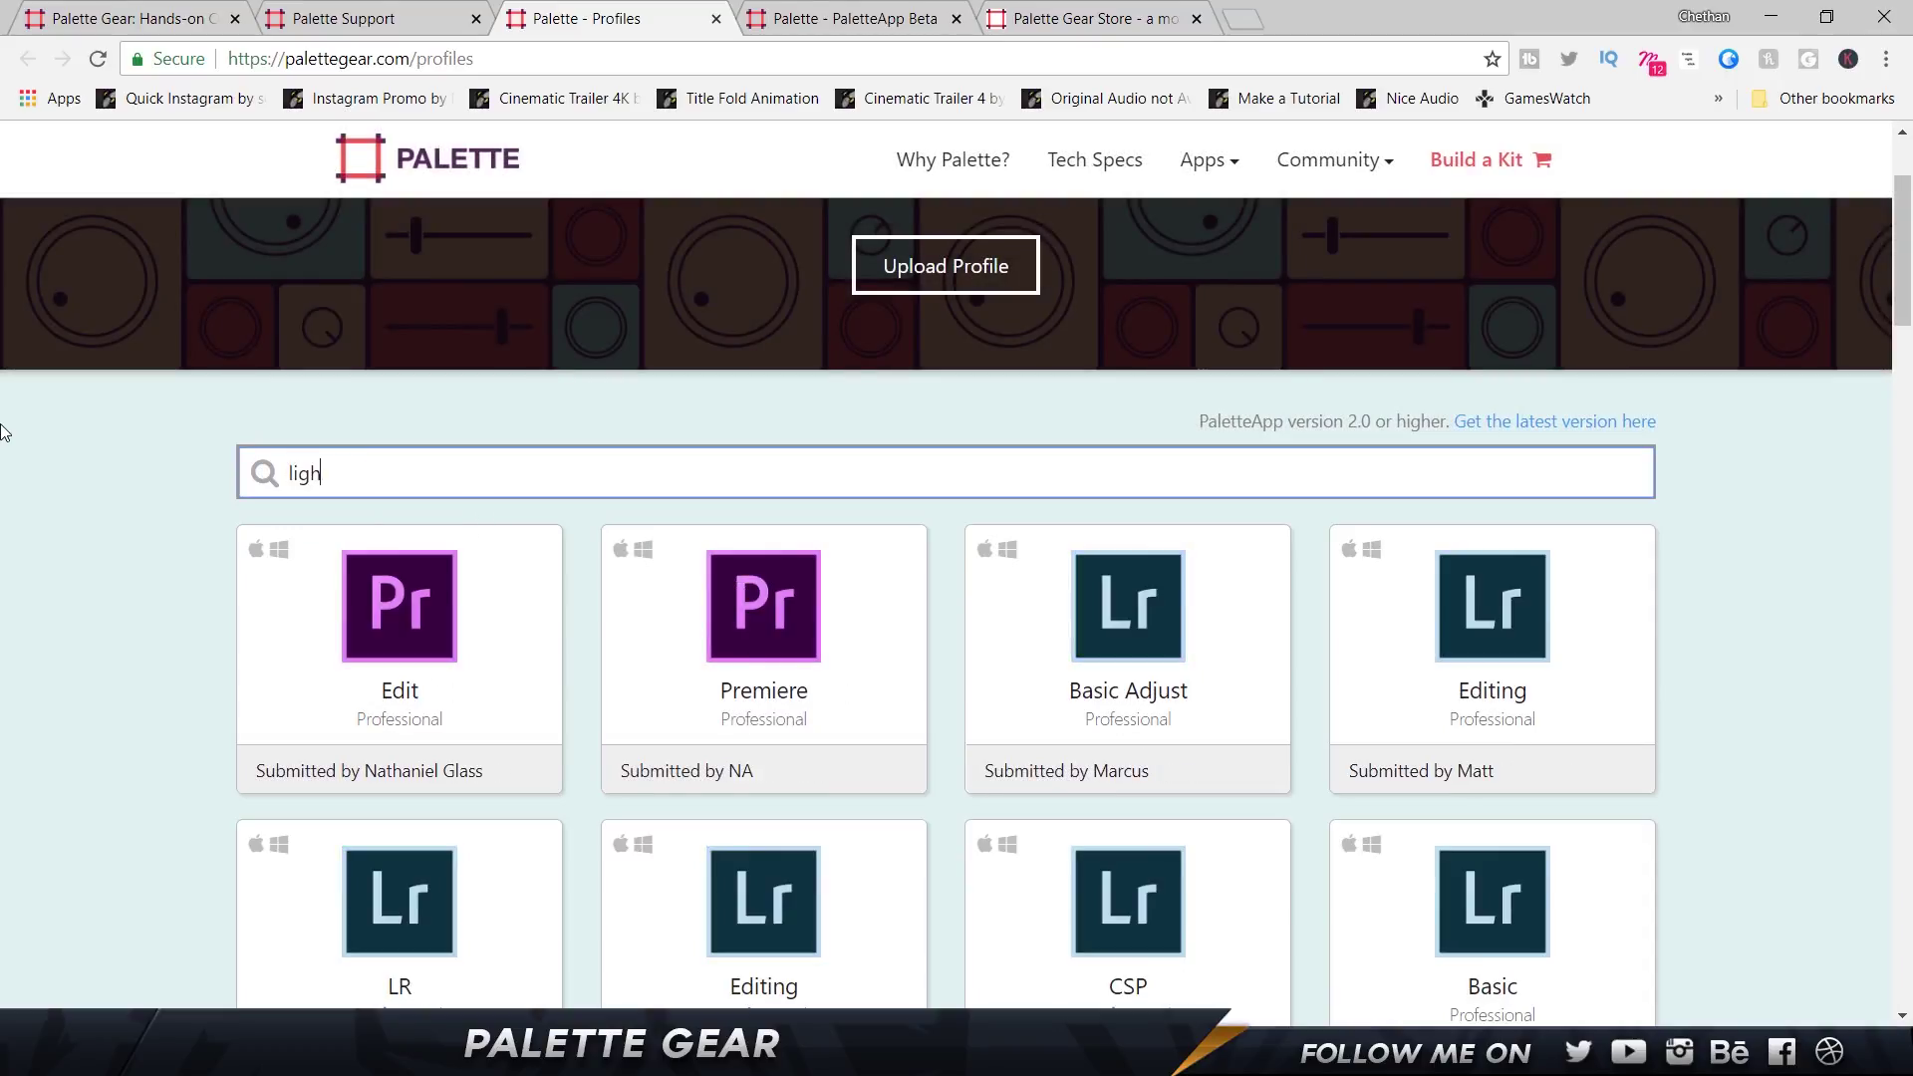
scroll(922, 503, "down", 5)
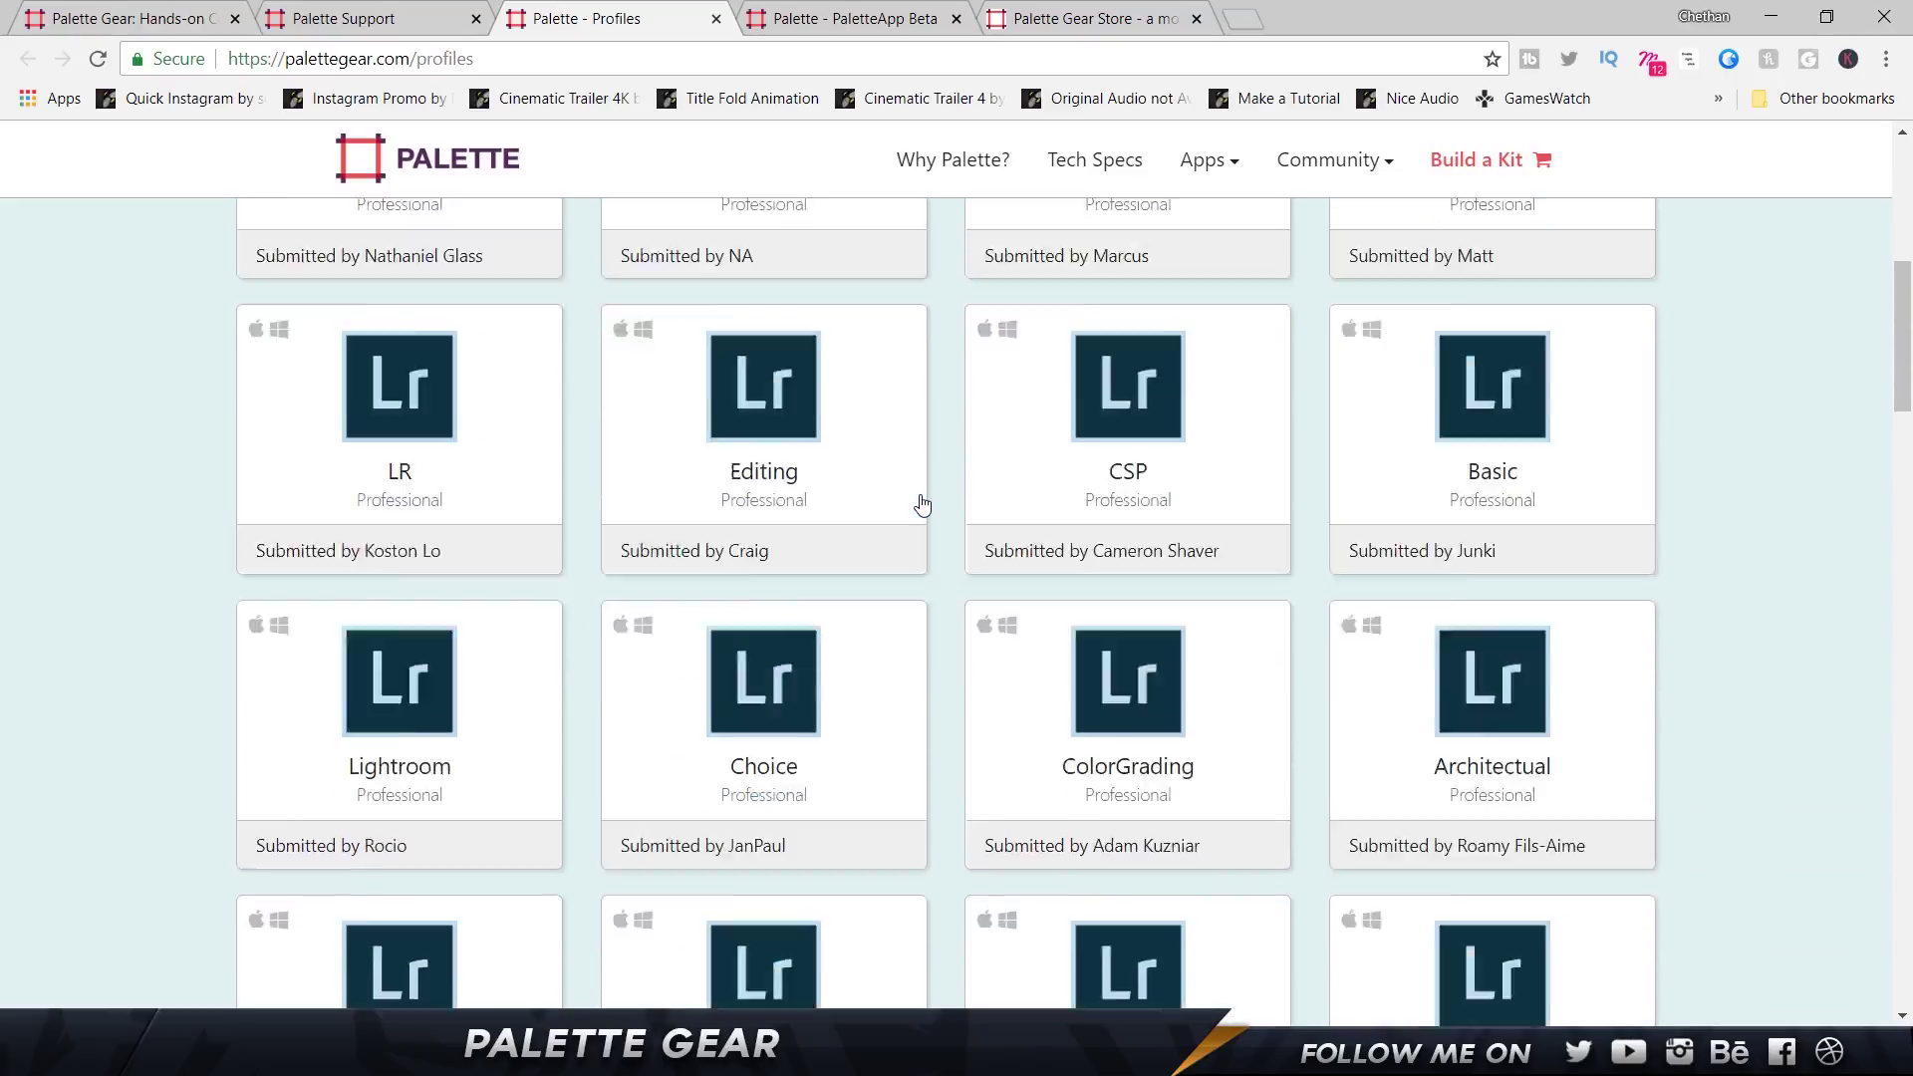
scroll(921, 503, "up", 5)
Replace the search term with 'premi' and scroll the Premiere profile results
left_click(376, 675)
key("ctrl+a")
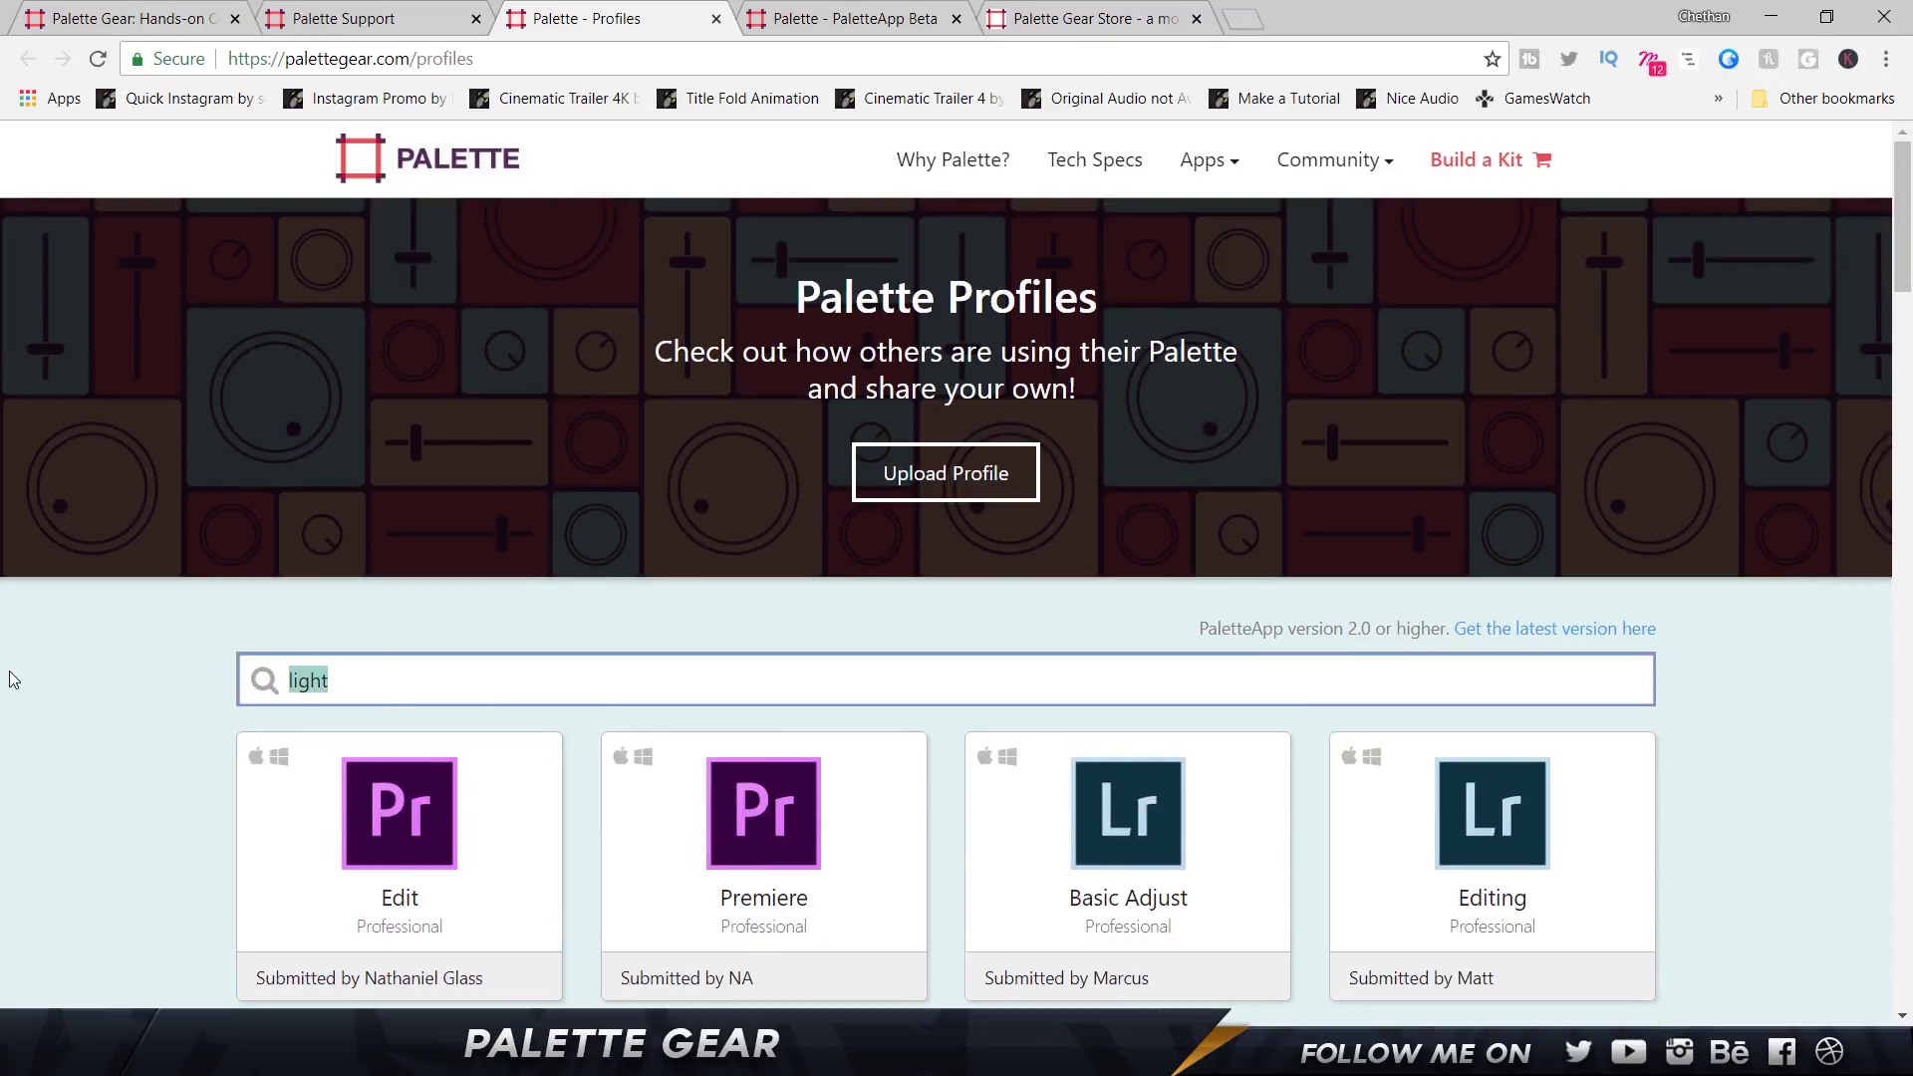
type("premi")
scroll(221, 637, "down", 12)
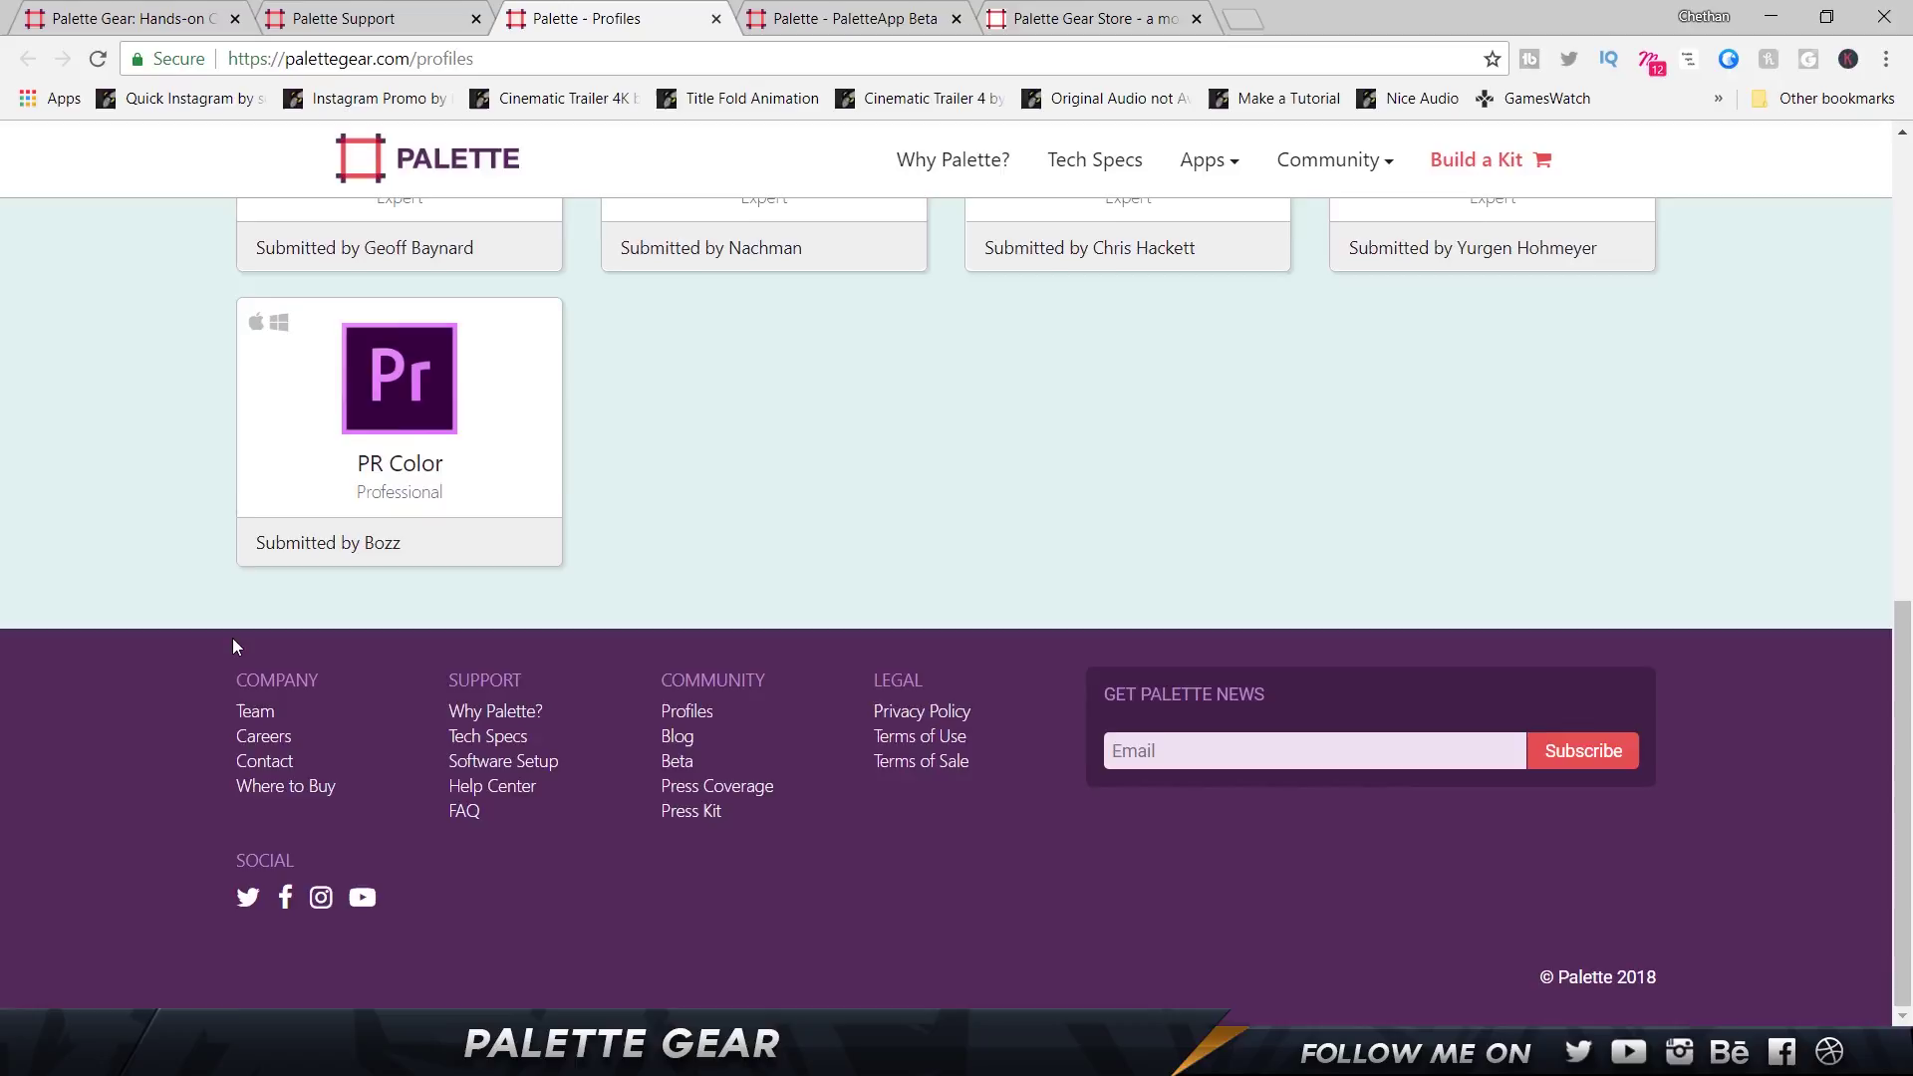
scroll(231, 638, "up", 10)
scroll(235, 648, "down", 5)
scroll(239, 649, "up", 3)
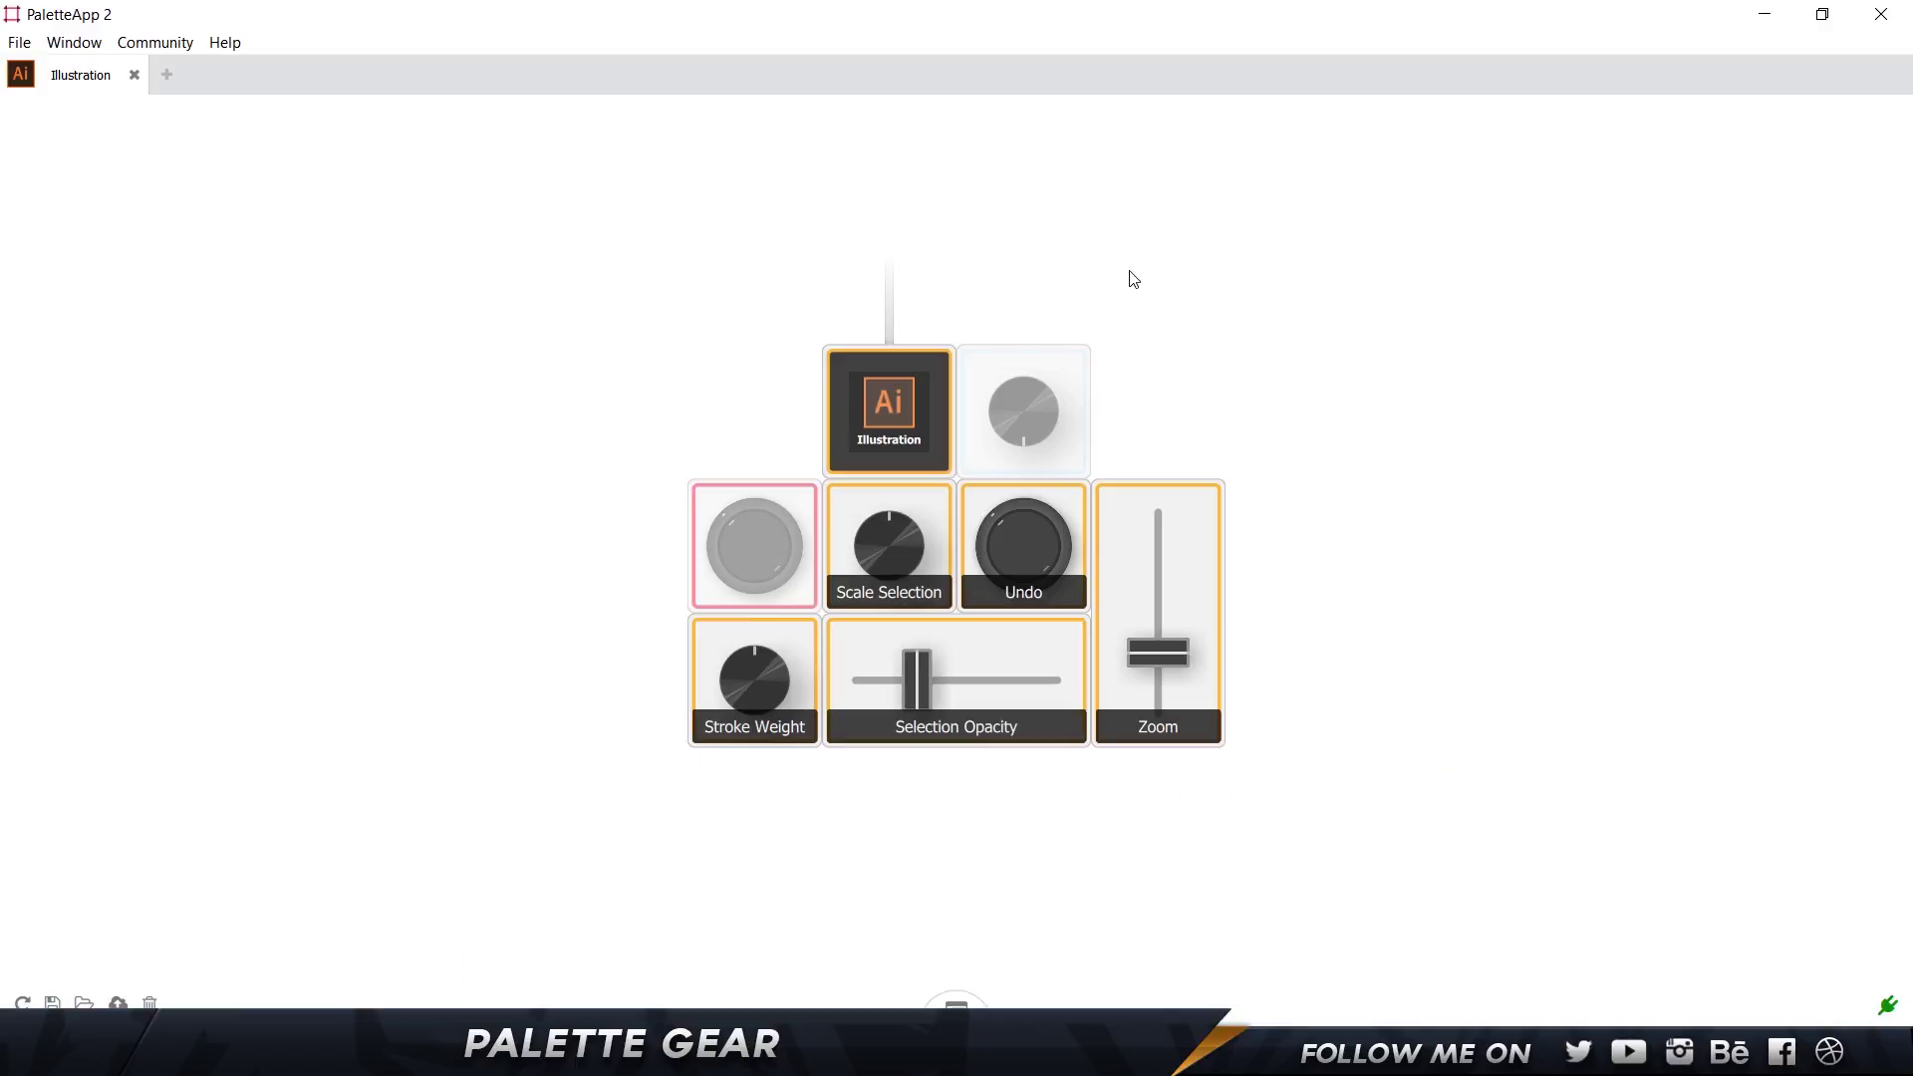
Open and dismiss the empty dial's settings, then change the pink dial module's colour to orange
left_click(1011, 405)
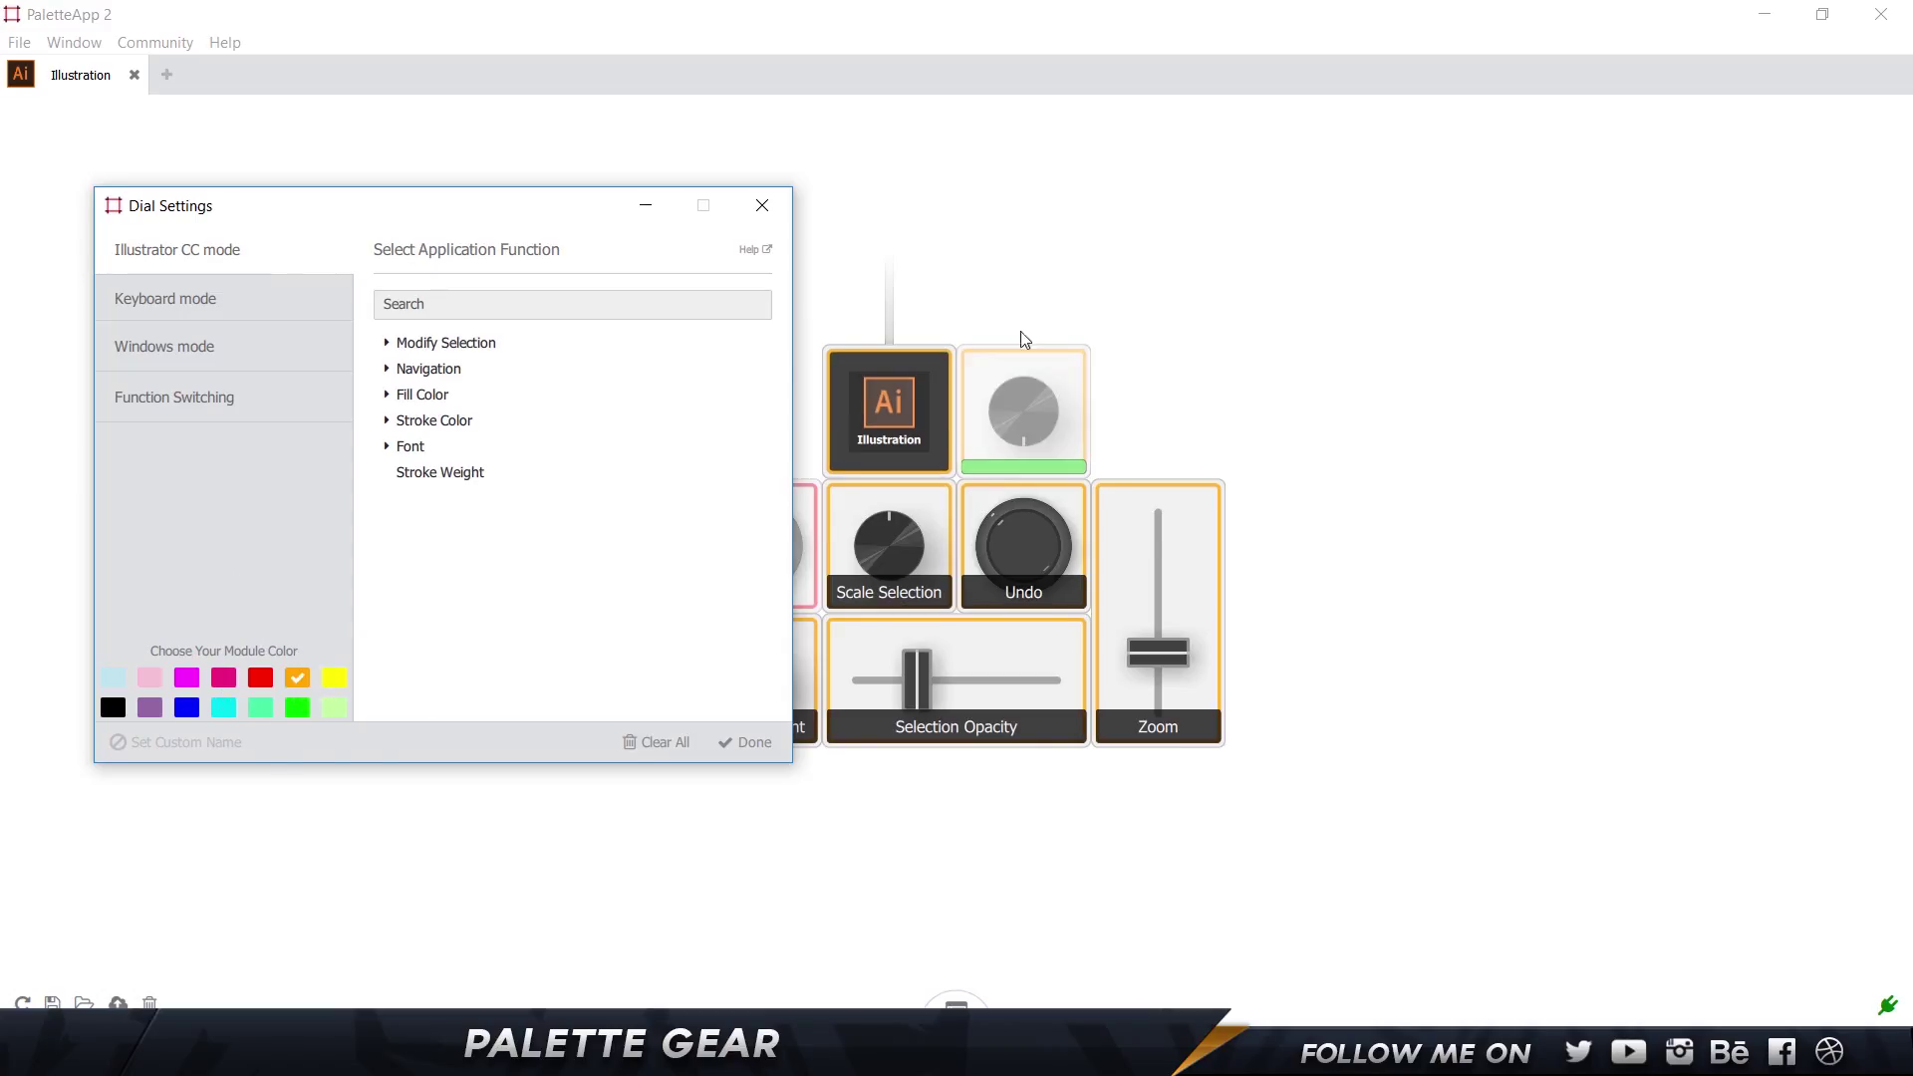
key("Escape")
left_click(699, 573)
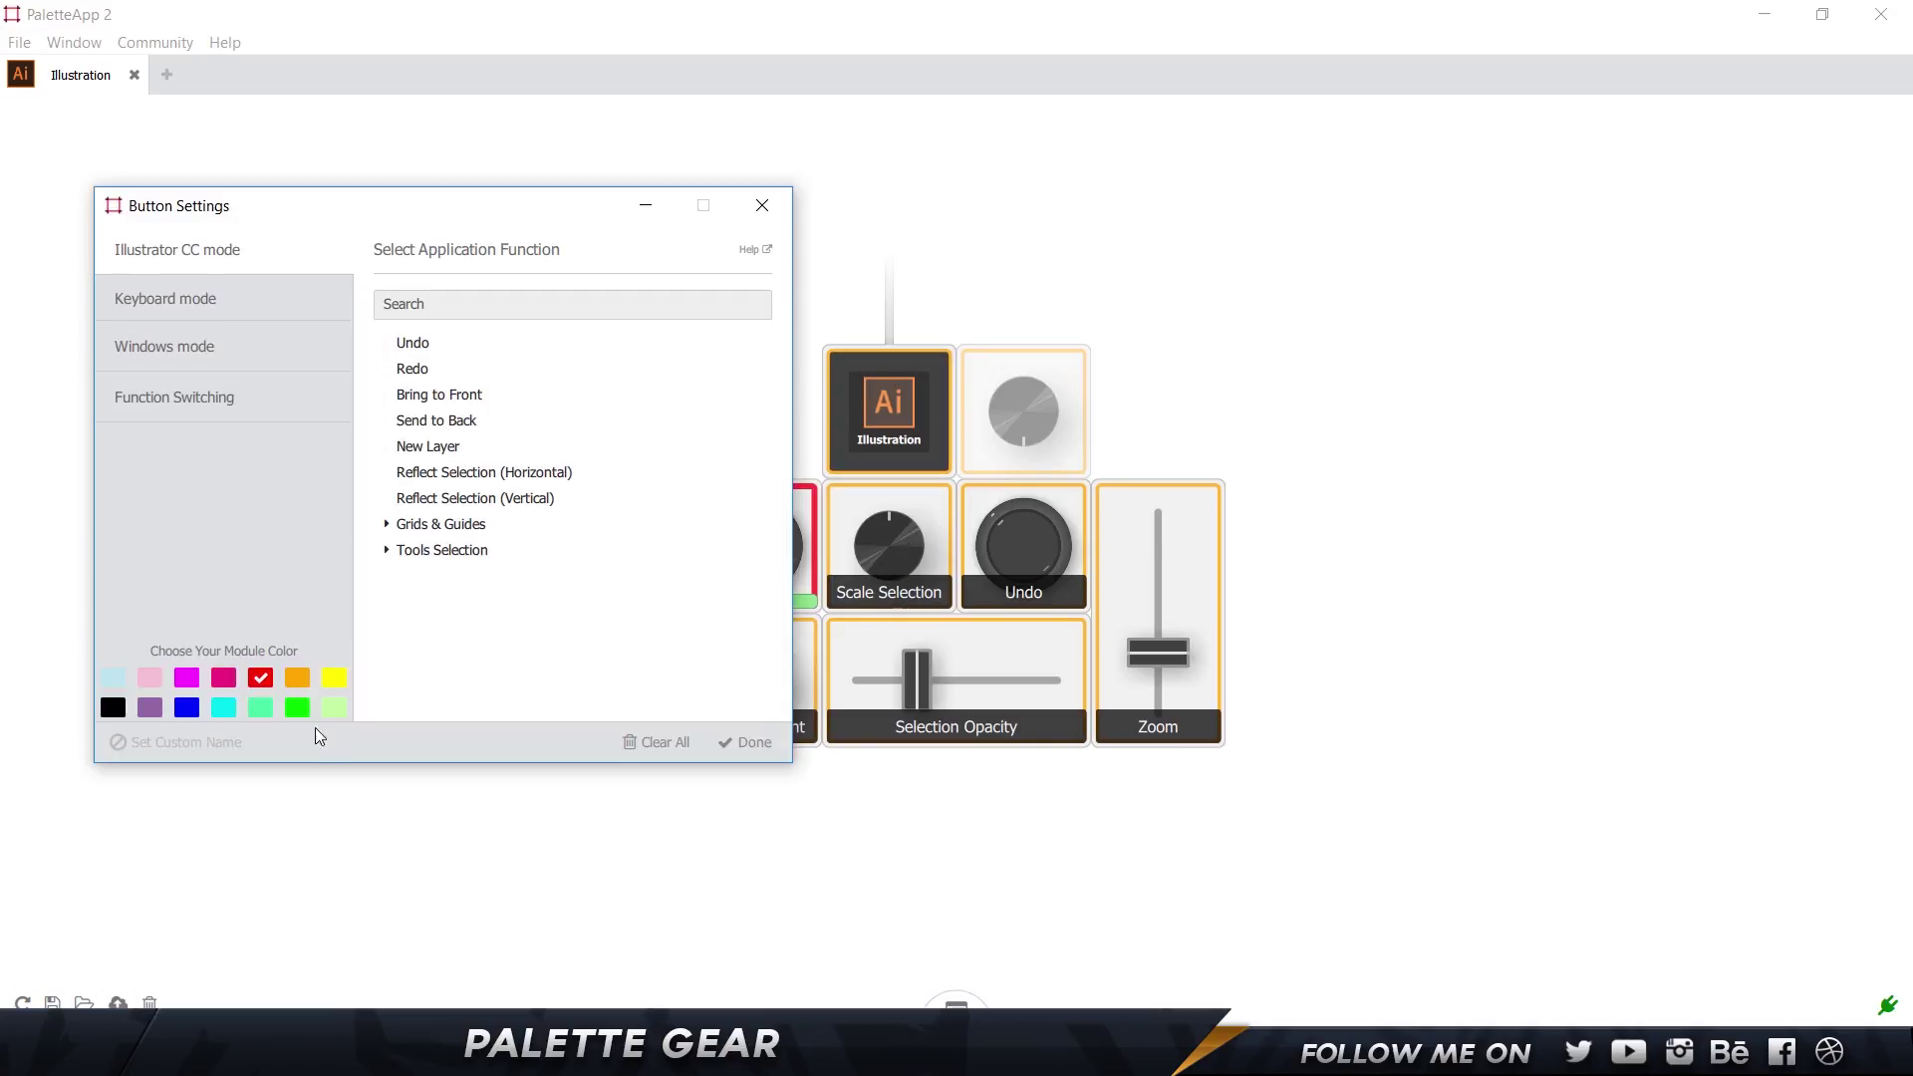
left_click(296, 678)
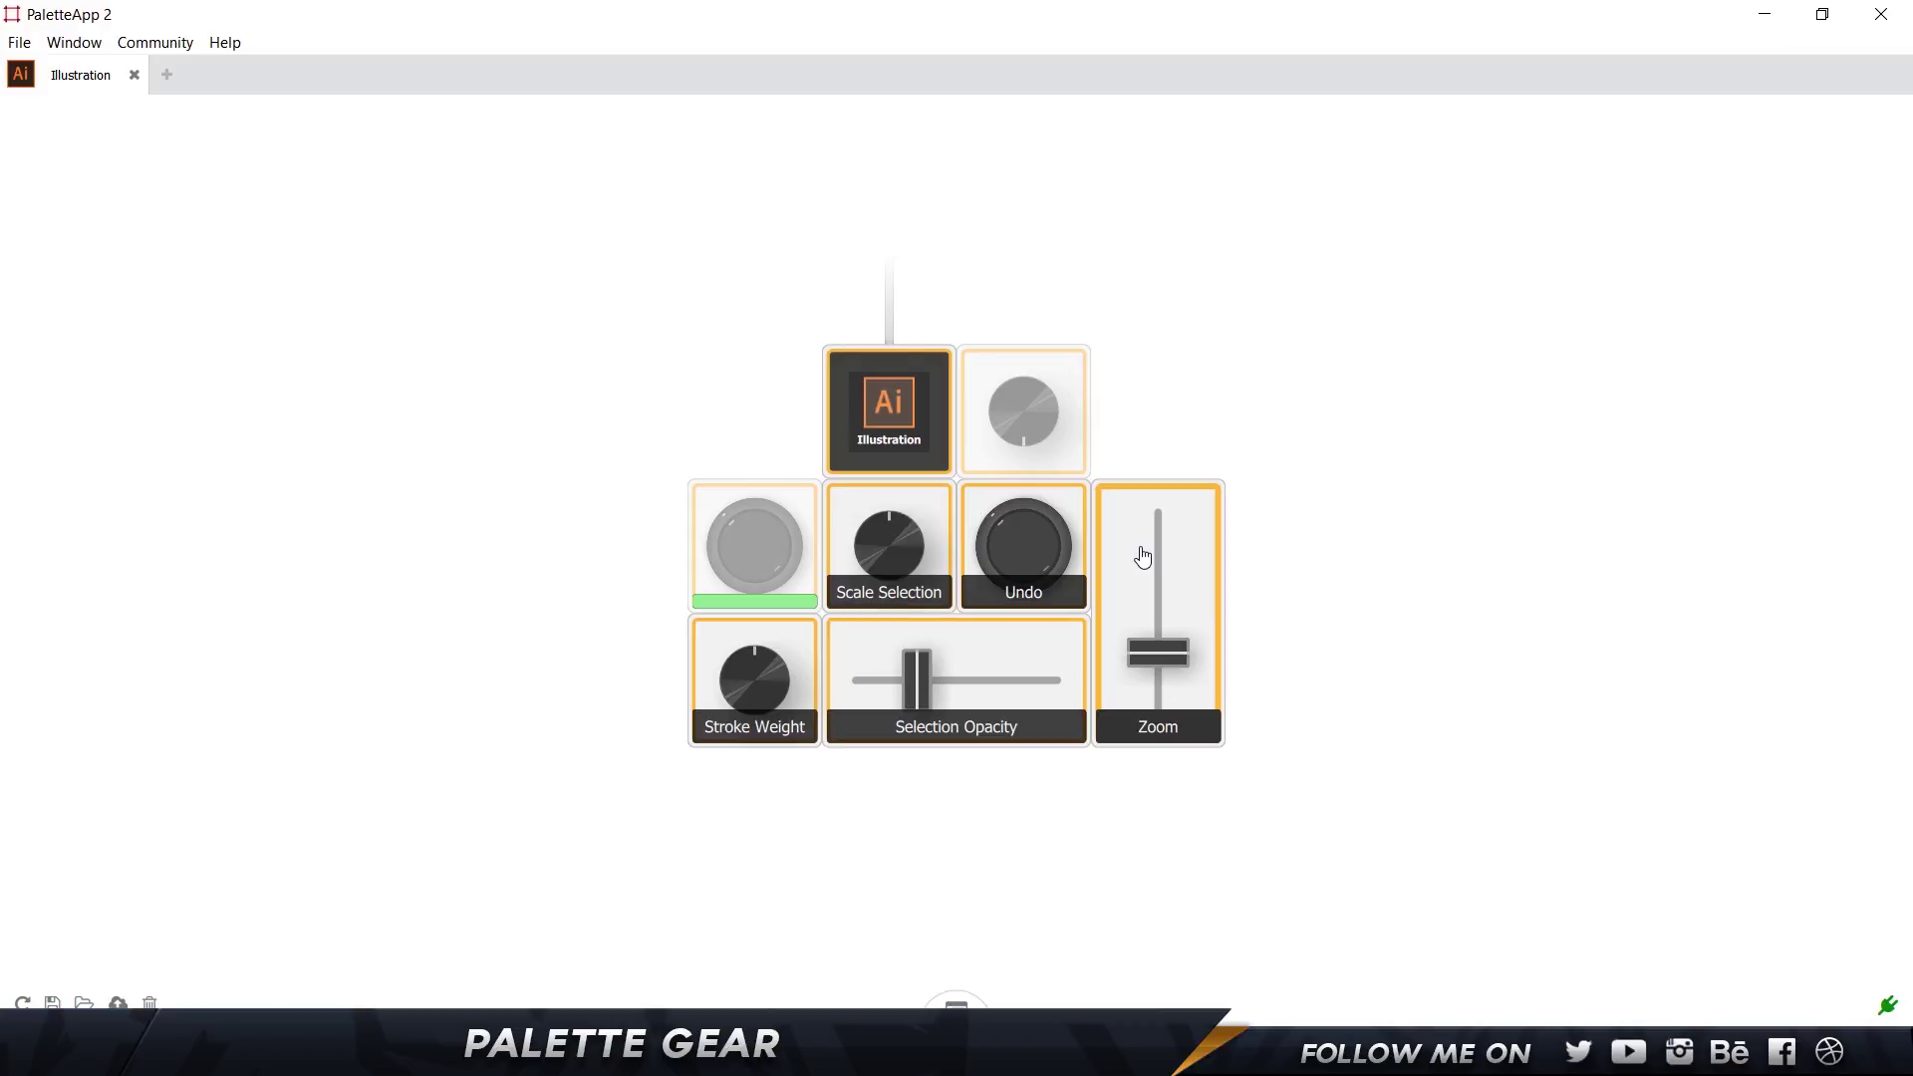
In Illustrator, reset default colours, add 'PALETTE' text, then undo an enlargement to keep 12 pt
left_click(857, 1054)
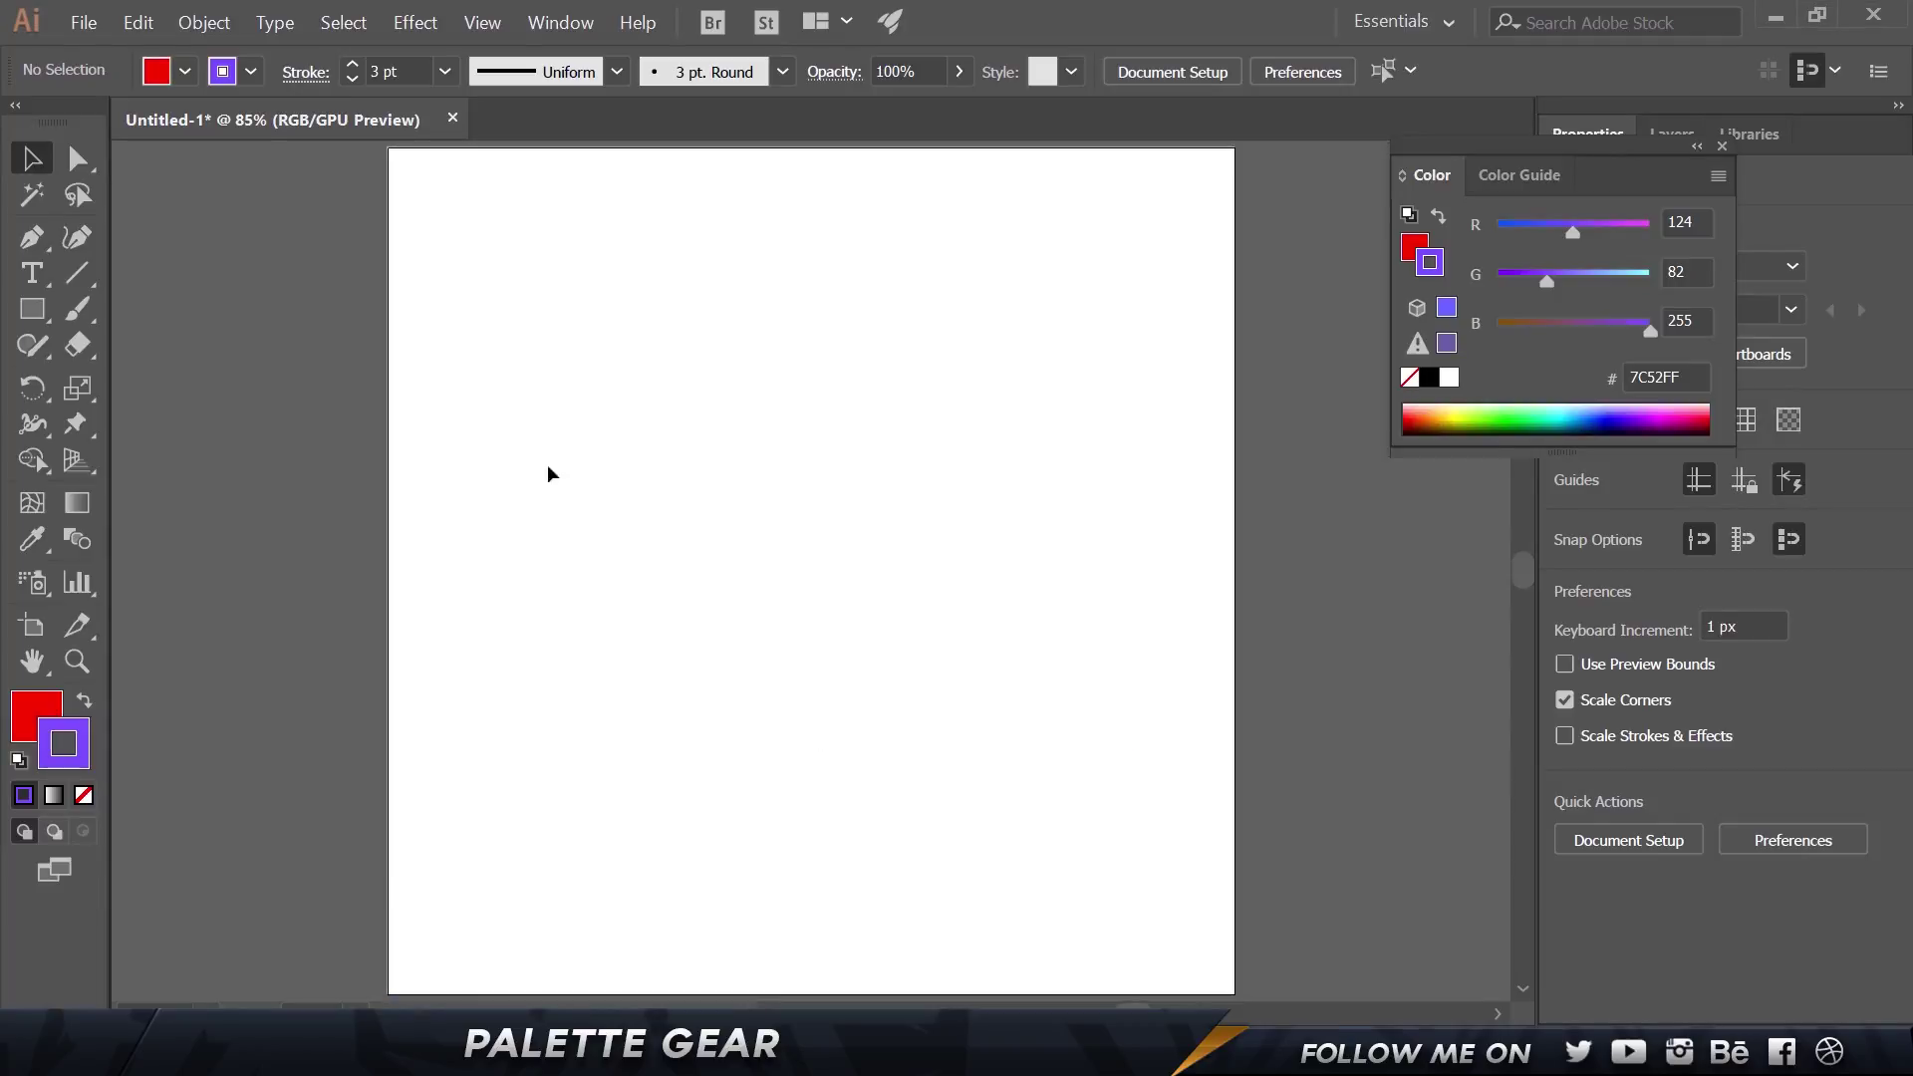
key("d")
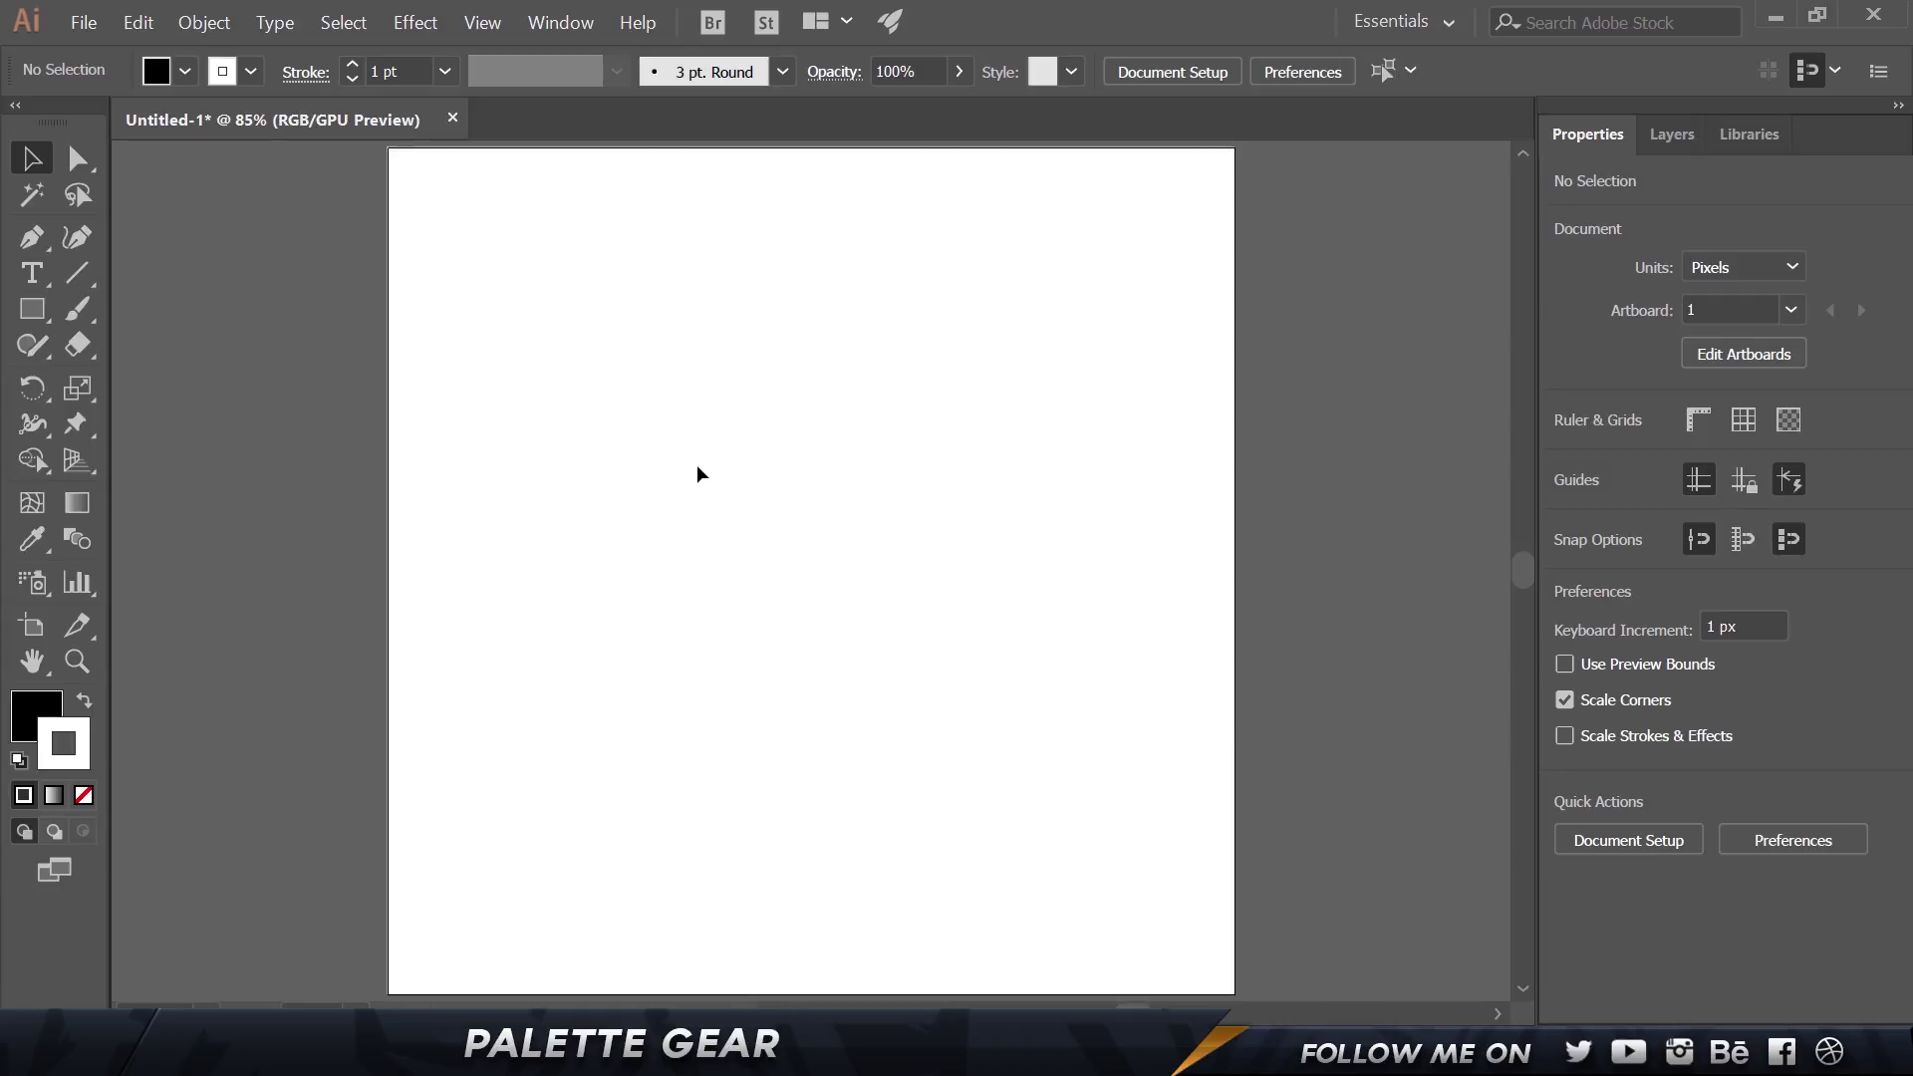
key("t")
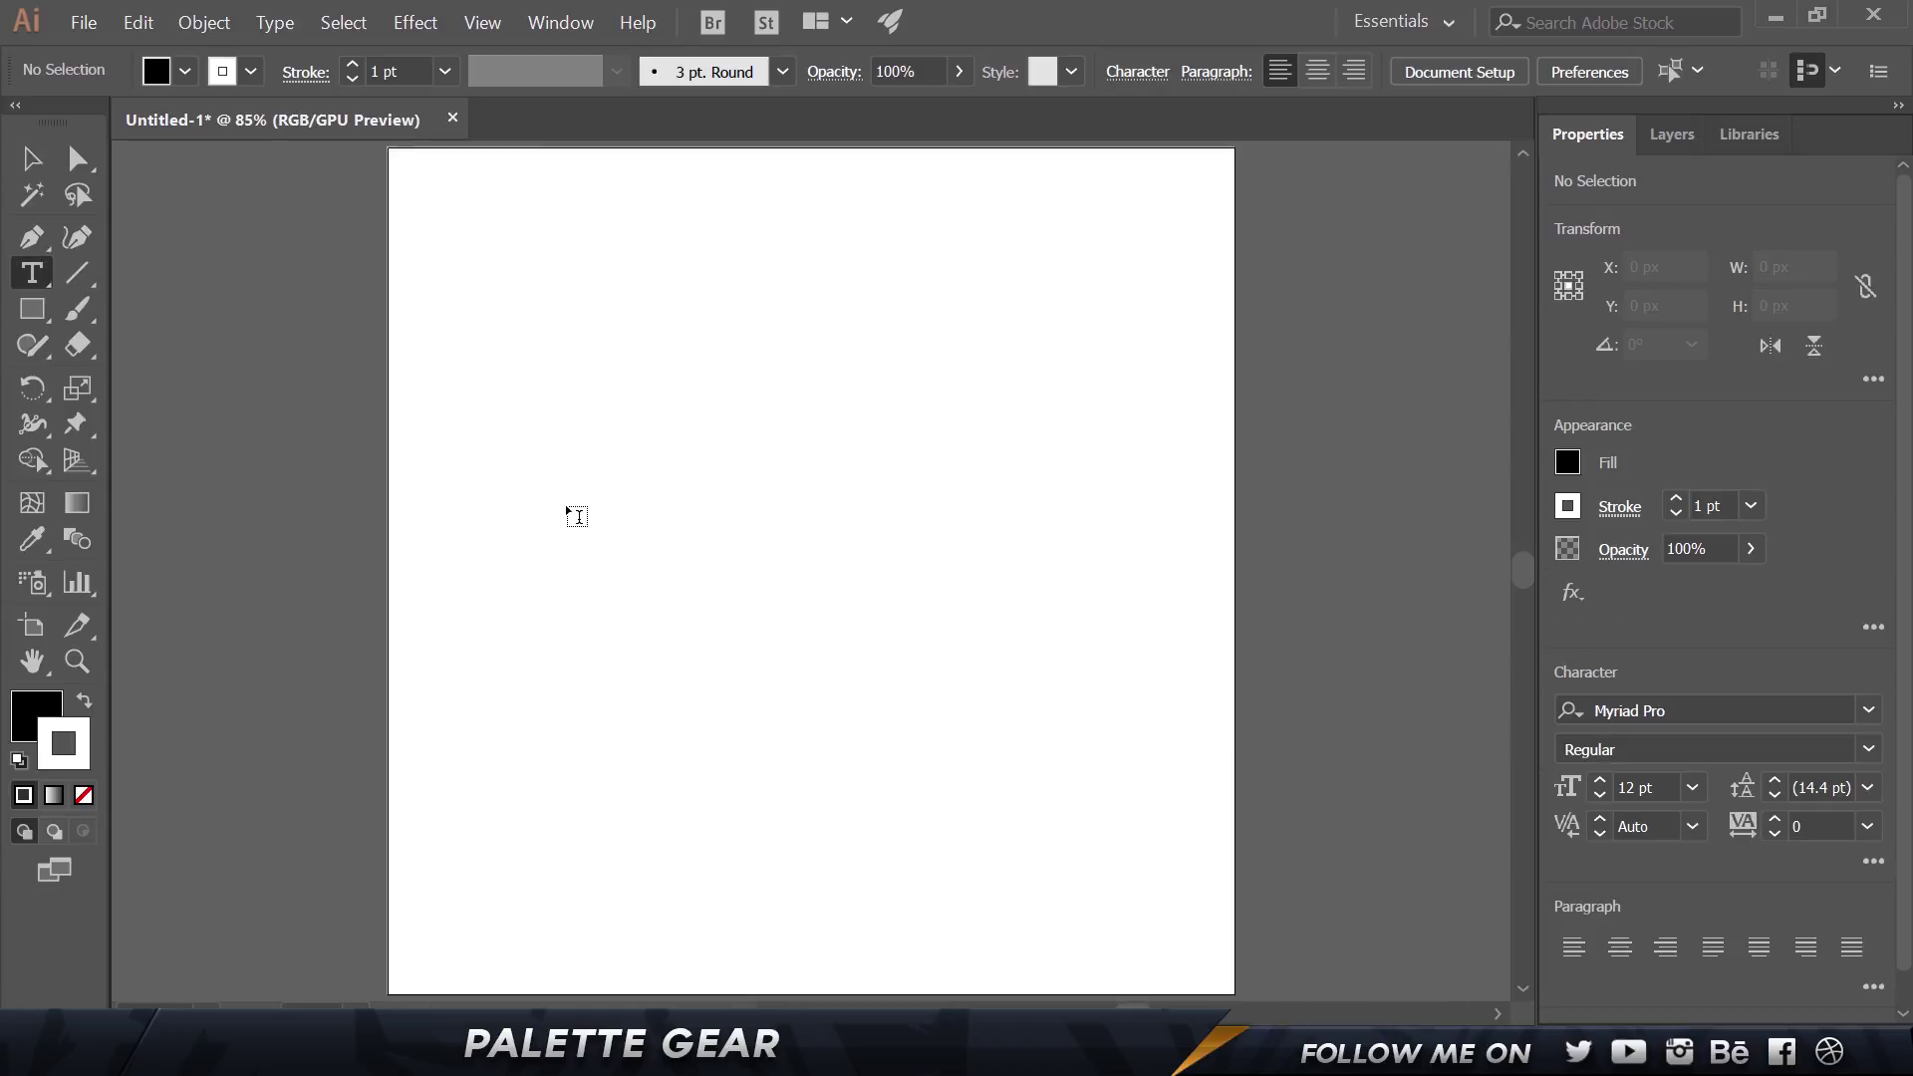
left_click(580, 550)
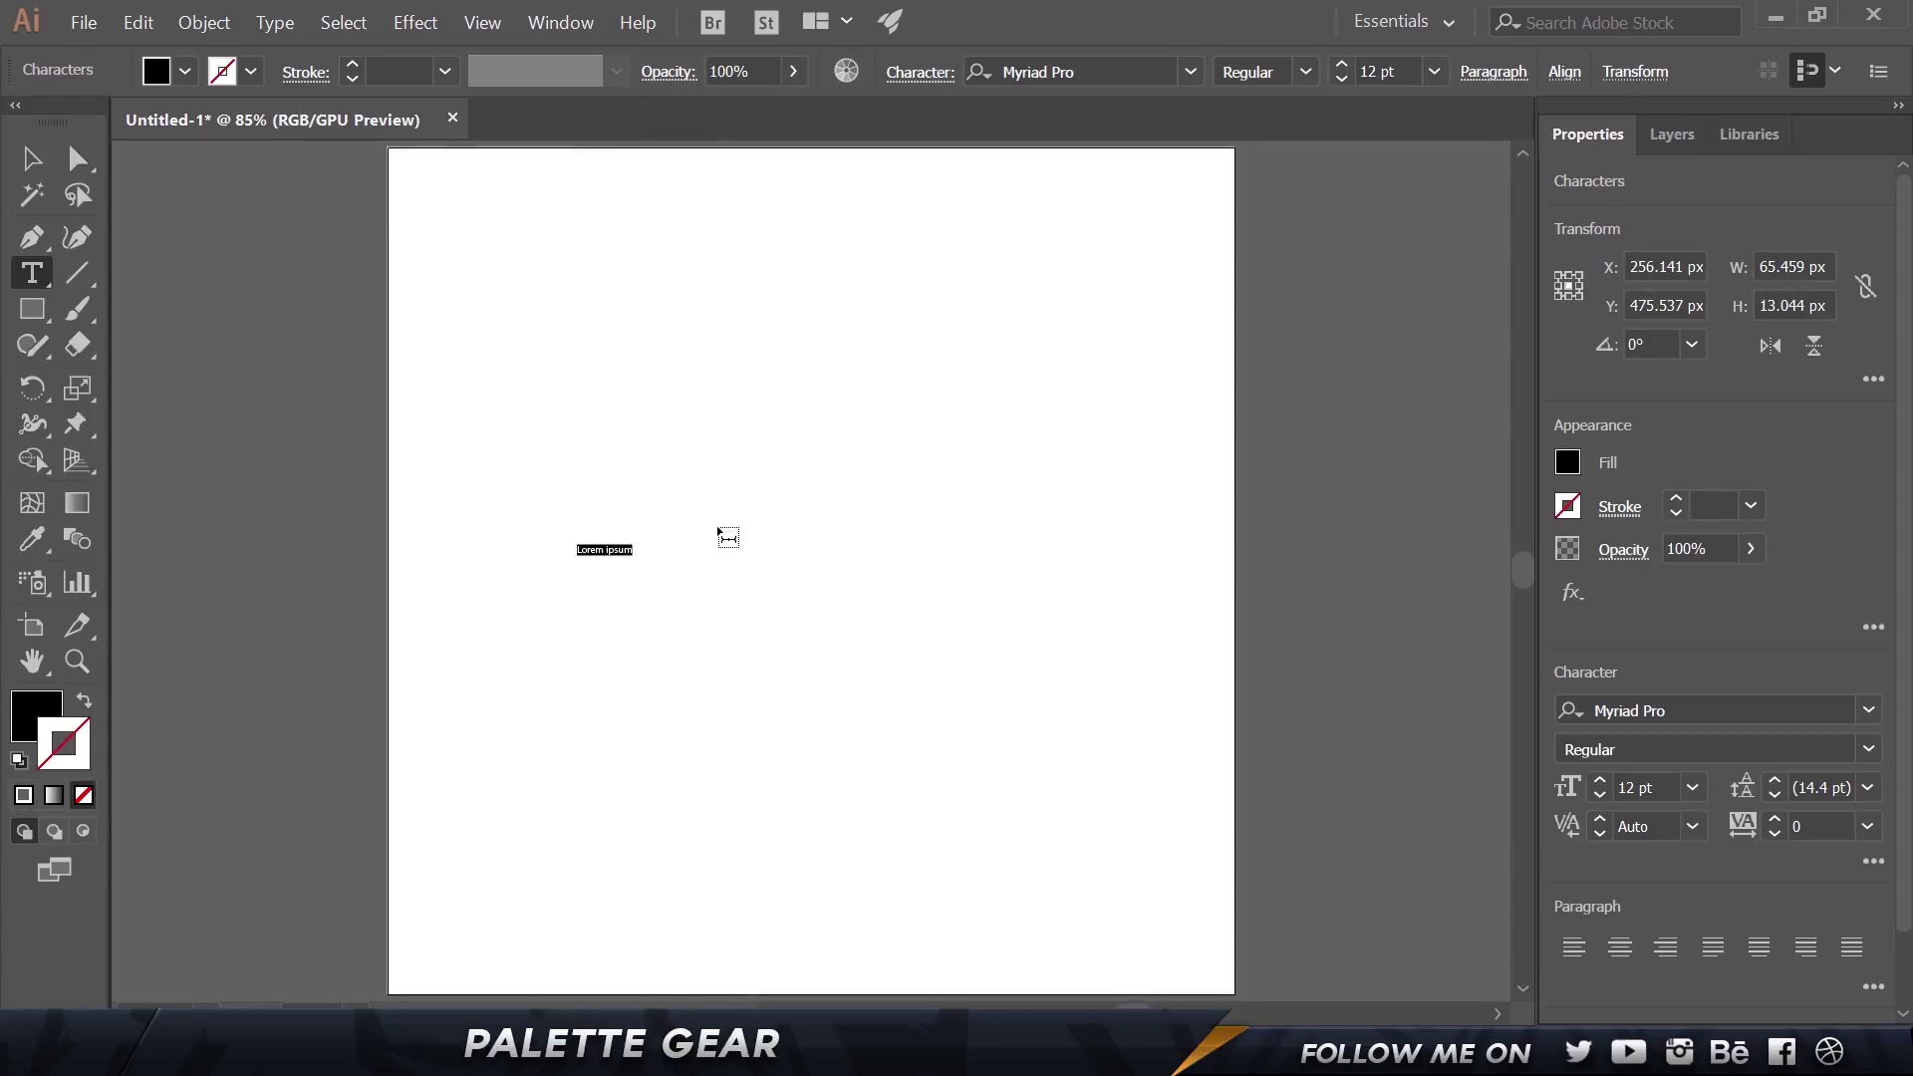
type("PALETTE")
key("Escape")
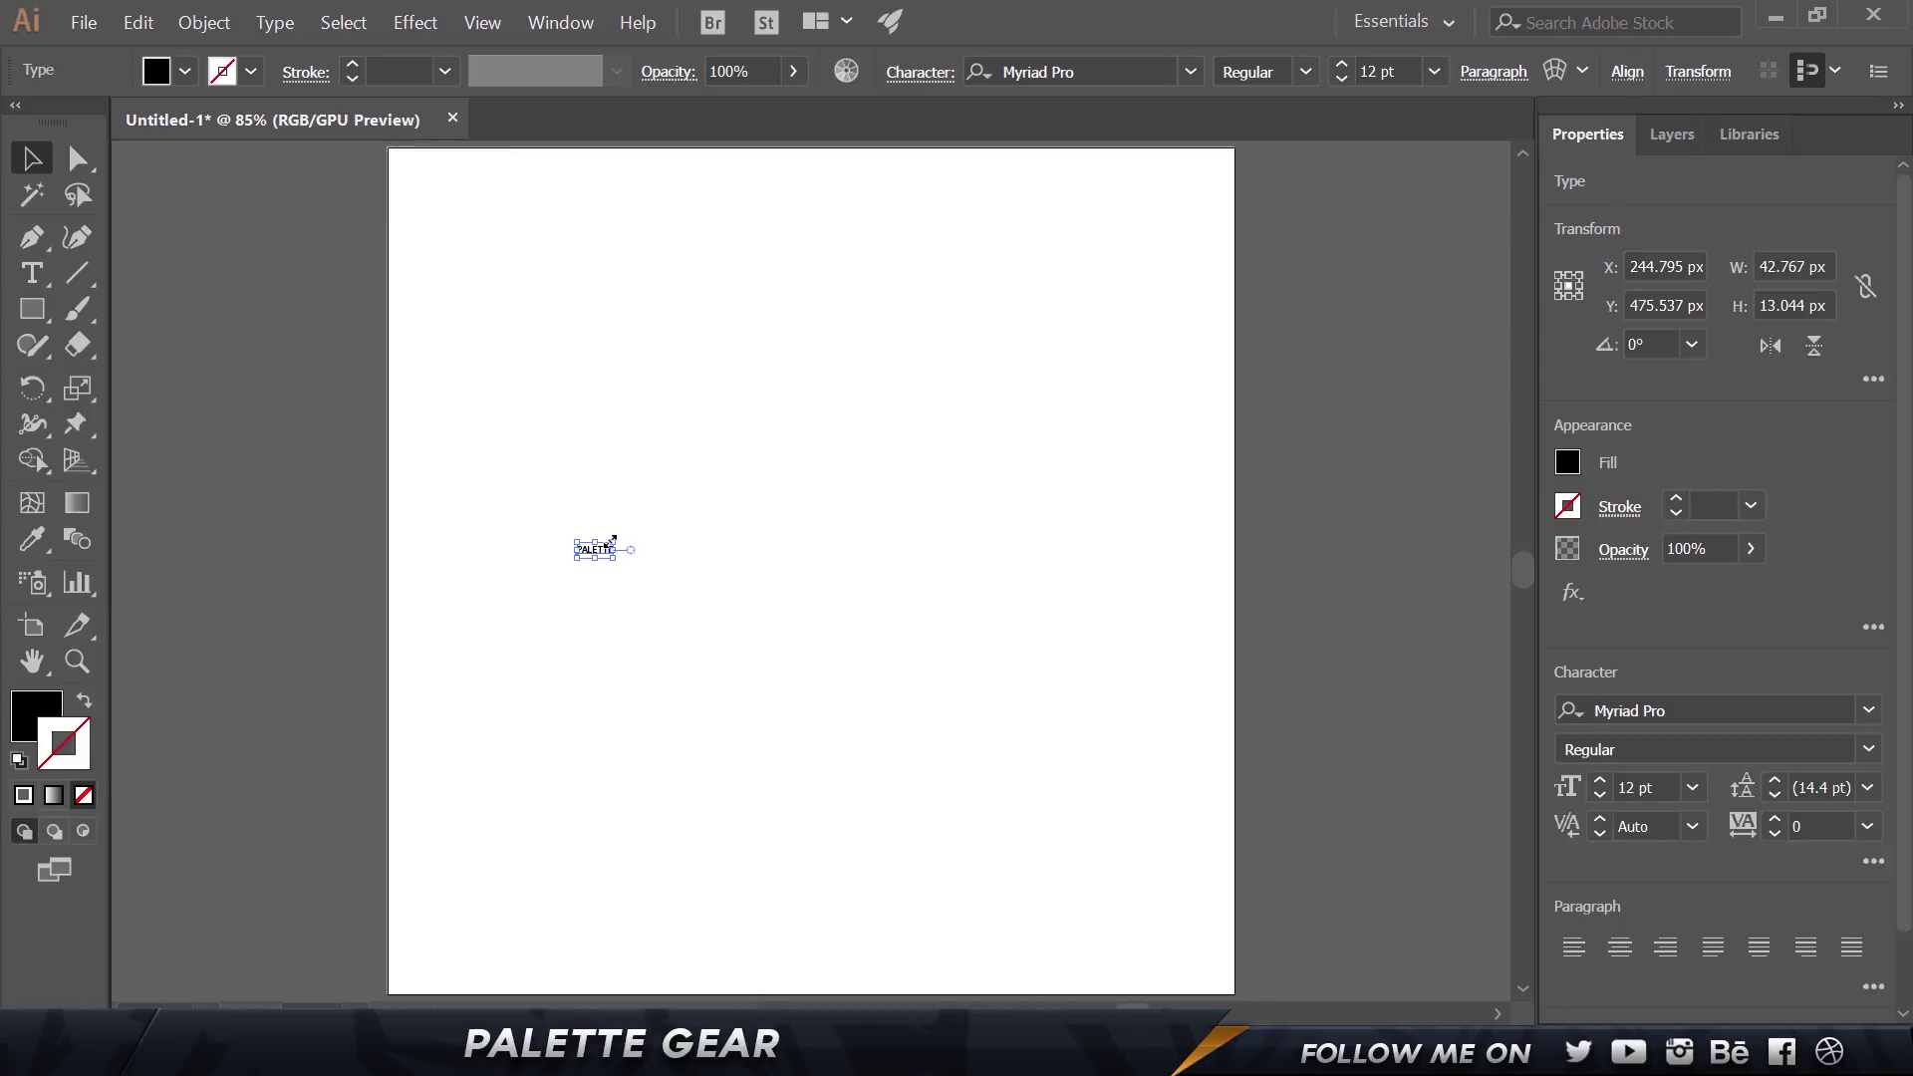
left_click_drag(611, 540, 991, 390)
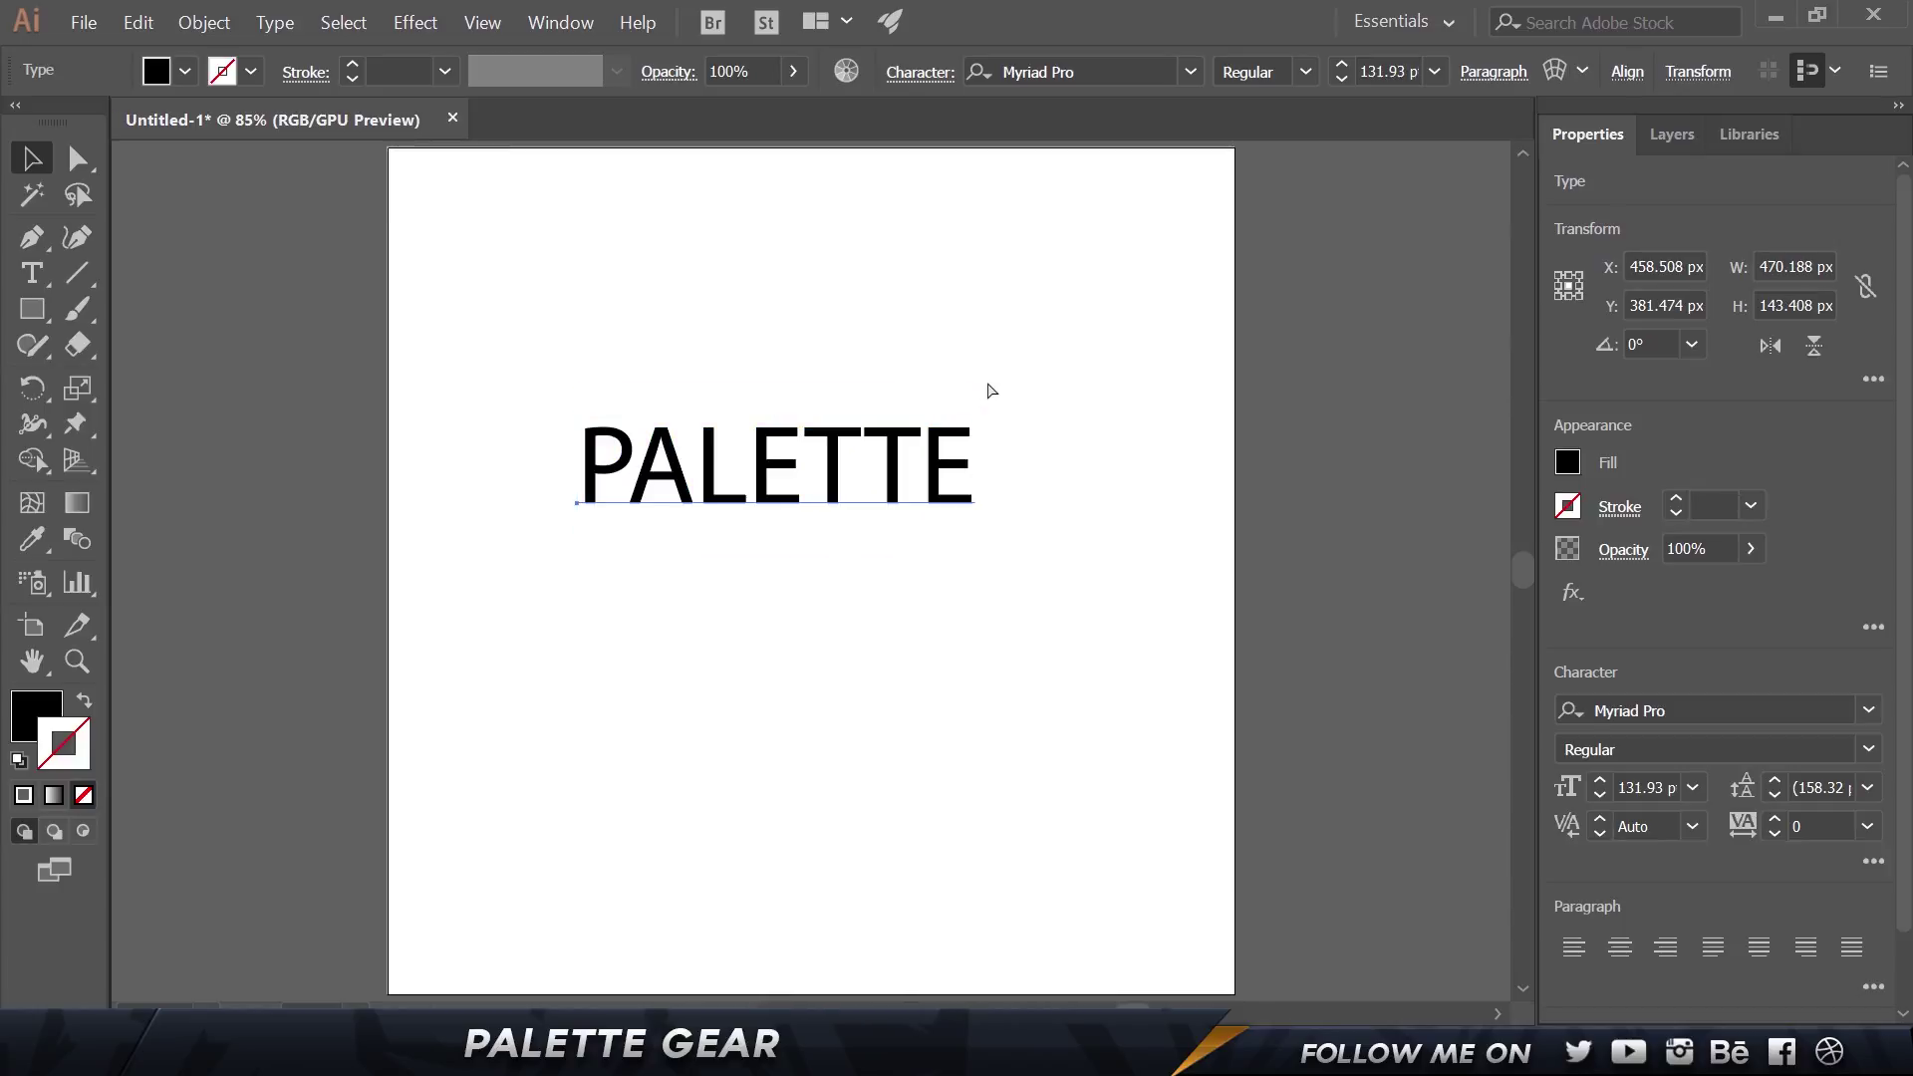
key("ctrl+z")
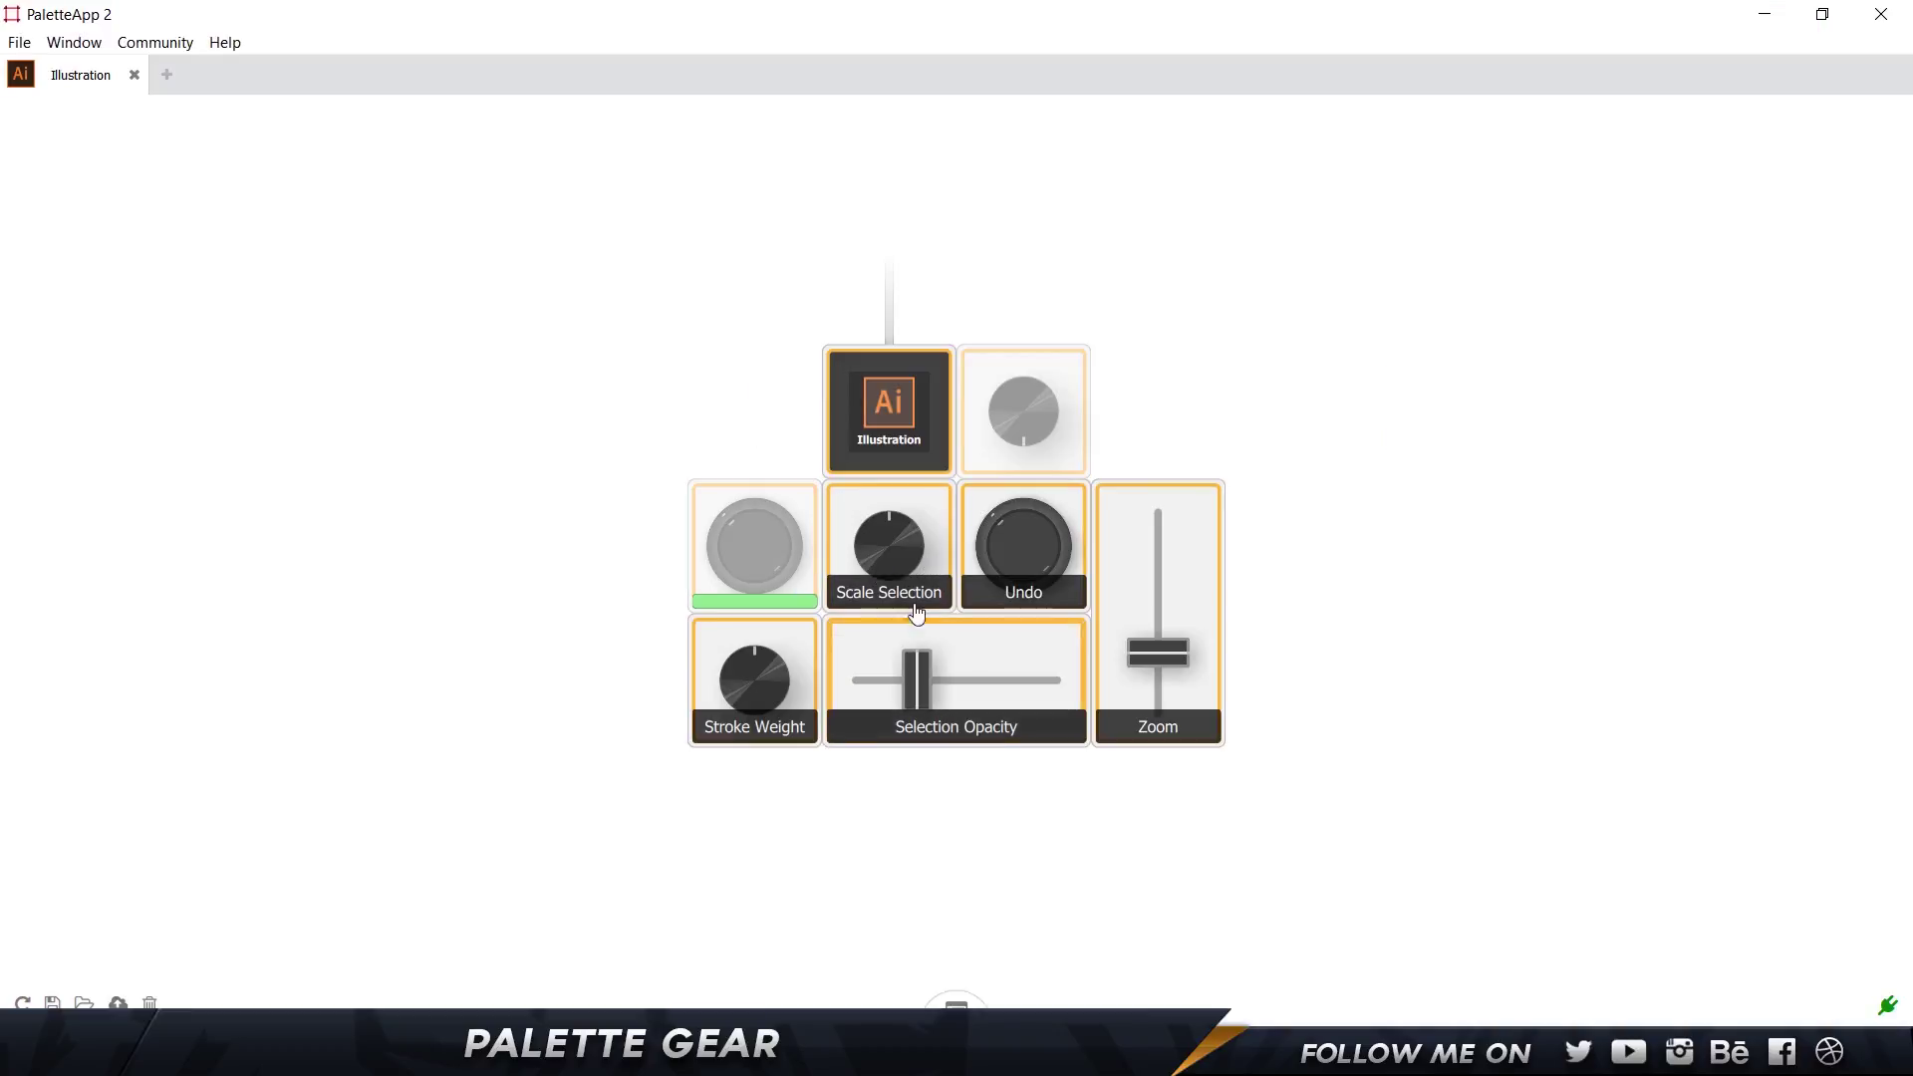
Open the Scale Selection dial's functions and expand Stroke Color, then Fill Color > RGB Documents
left_click(905, 548)
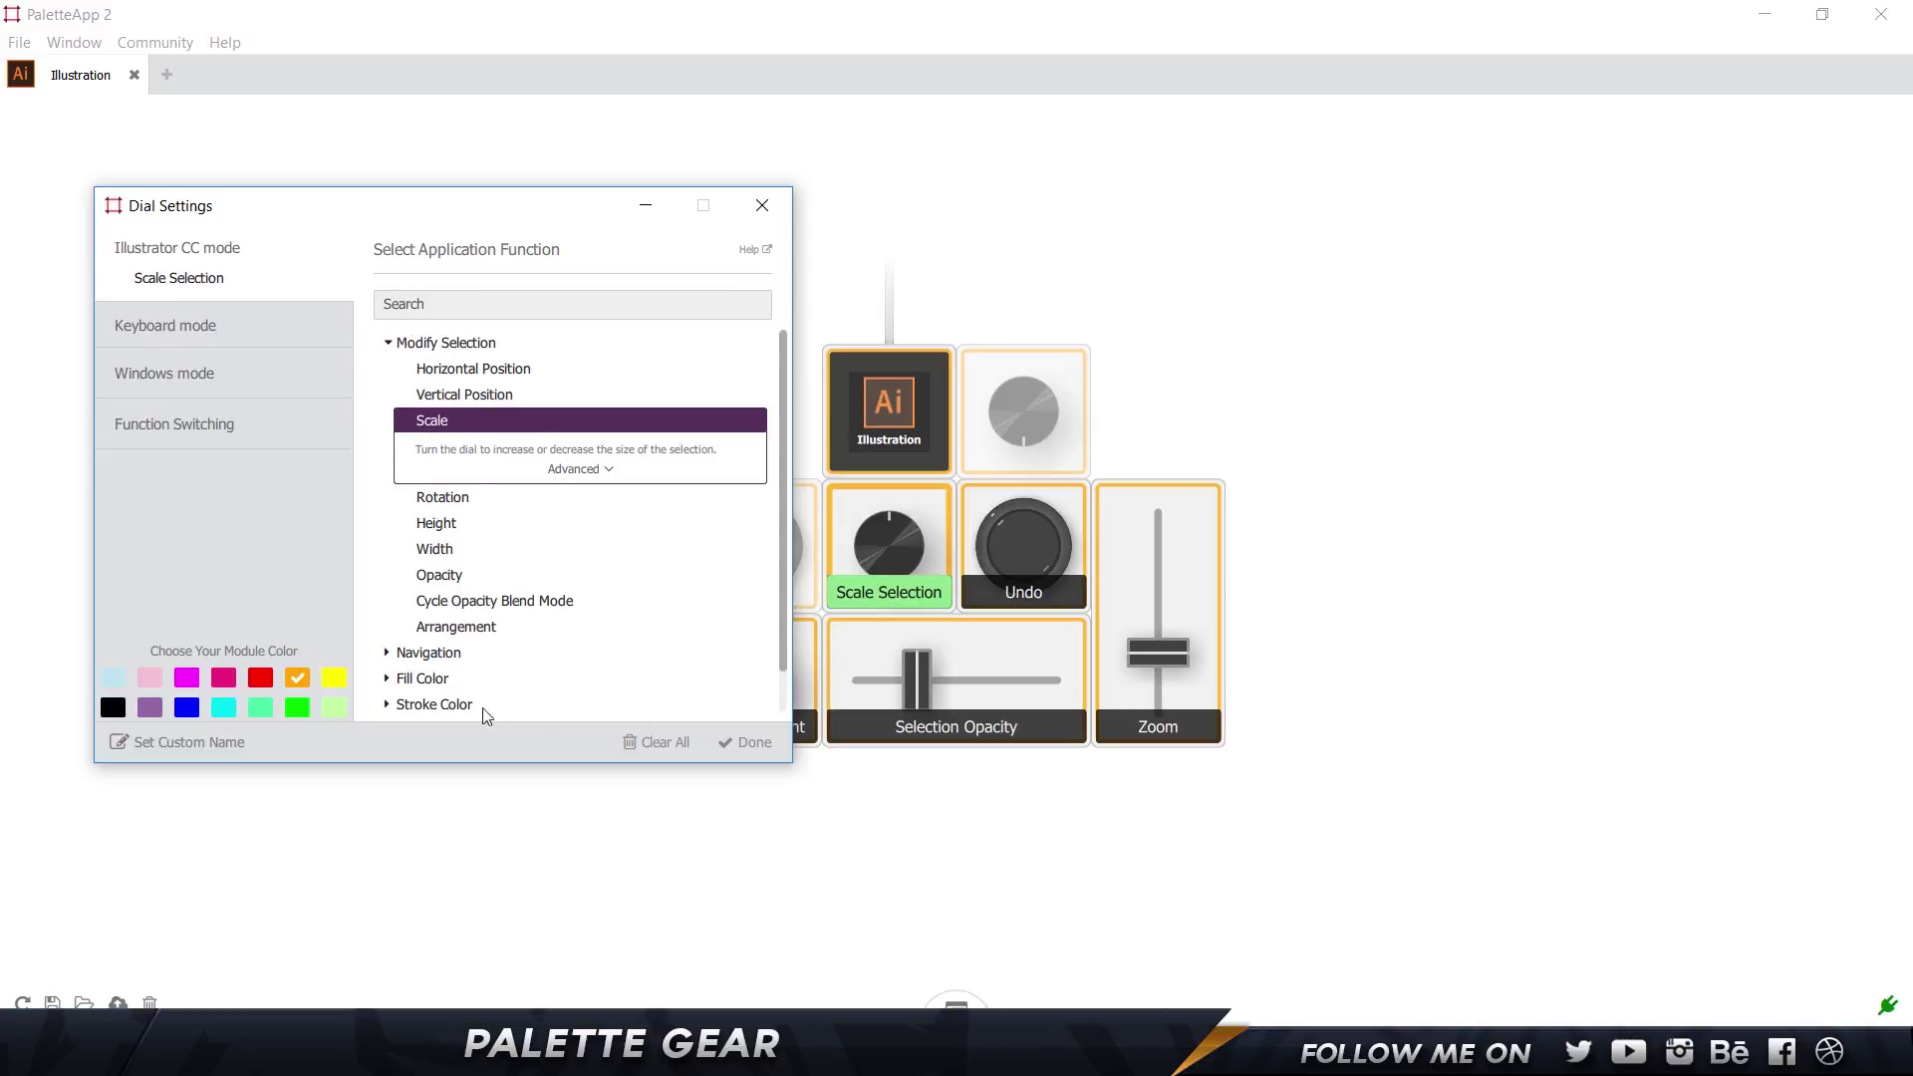
scroll(447, 587, "down", 1)
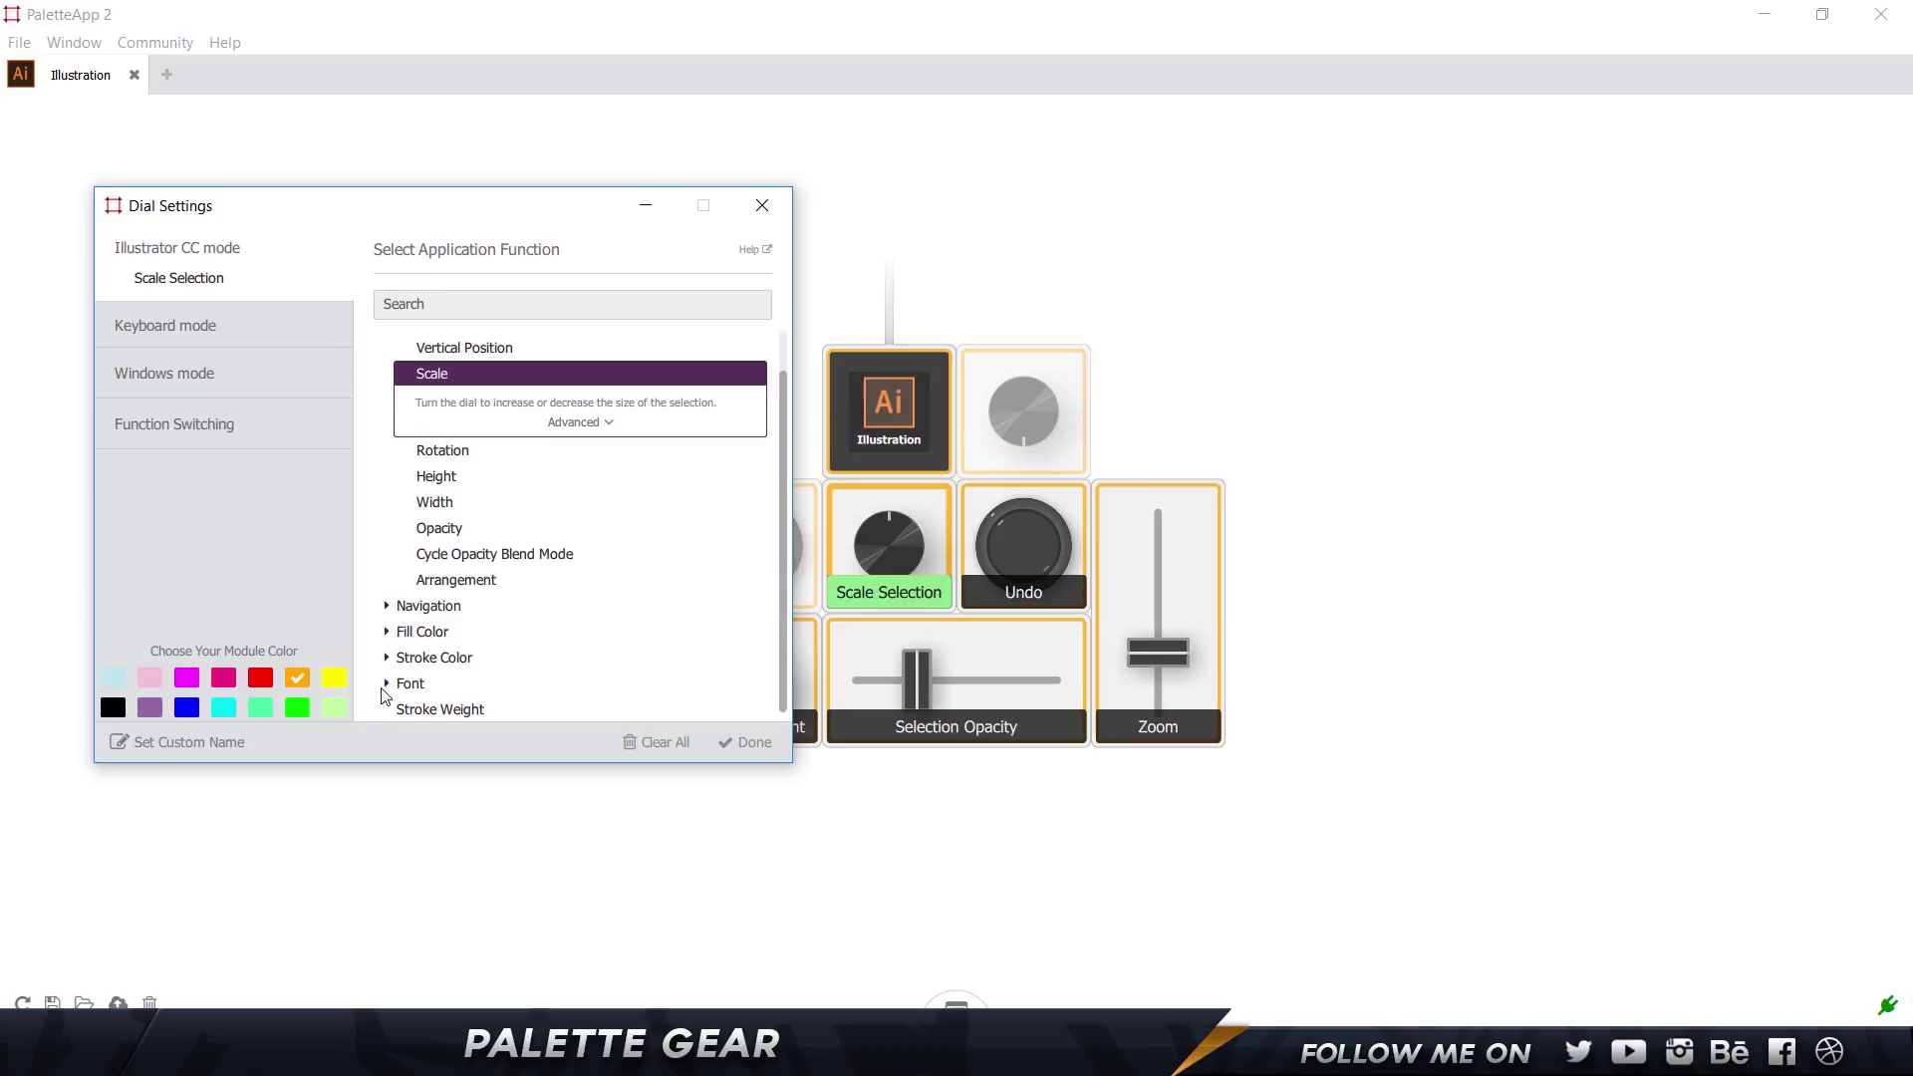
left_click(387, 657)
scroll(393, 656, "down", 1)
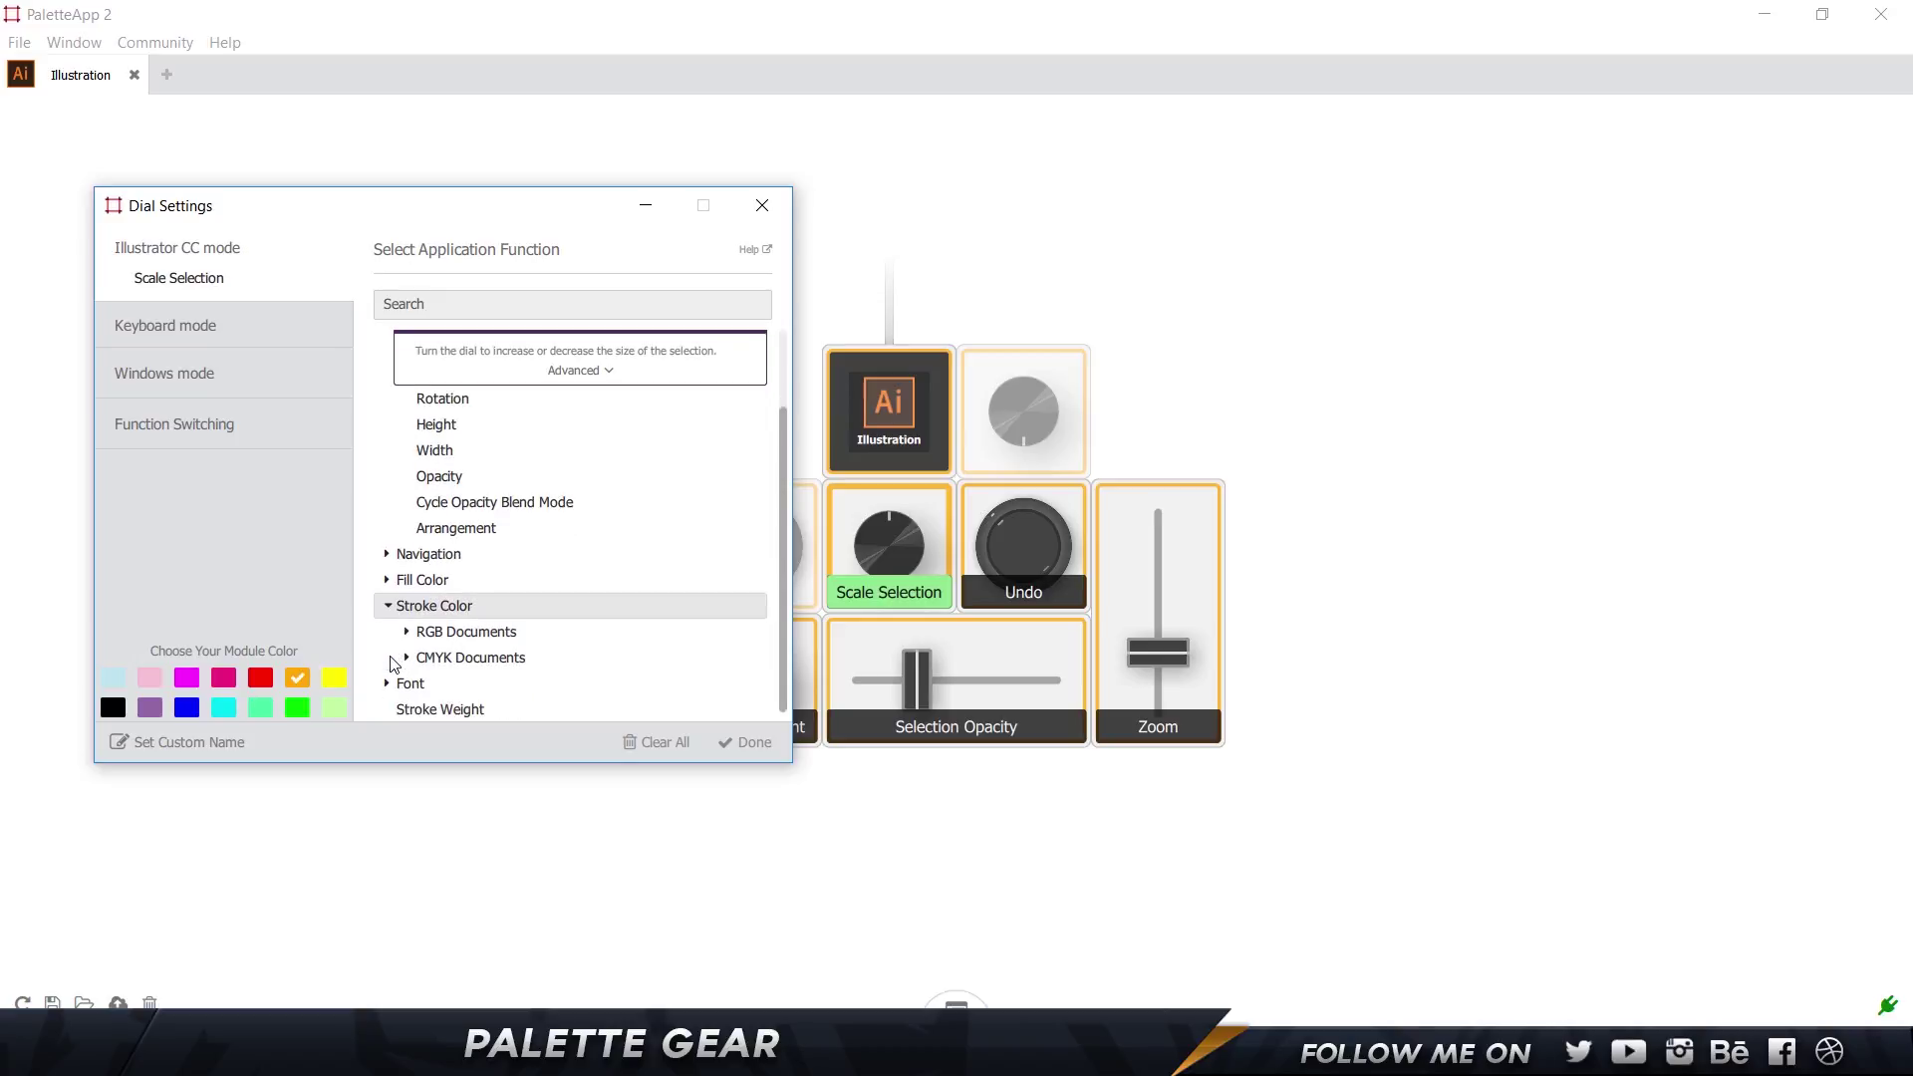
left_click(389, 581)
left_click(417, 606)
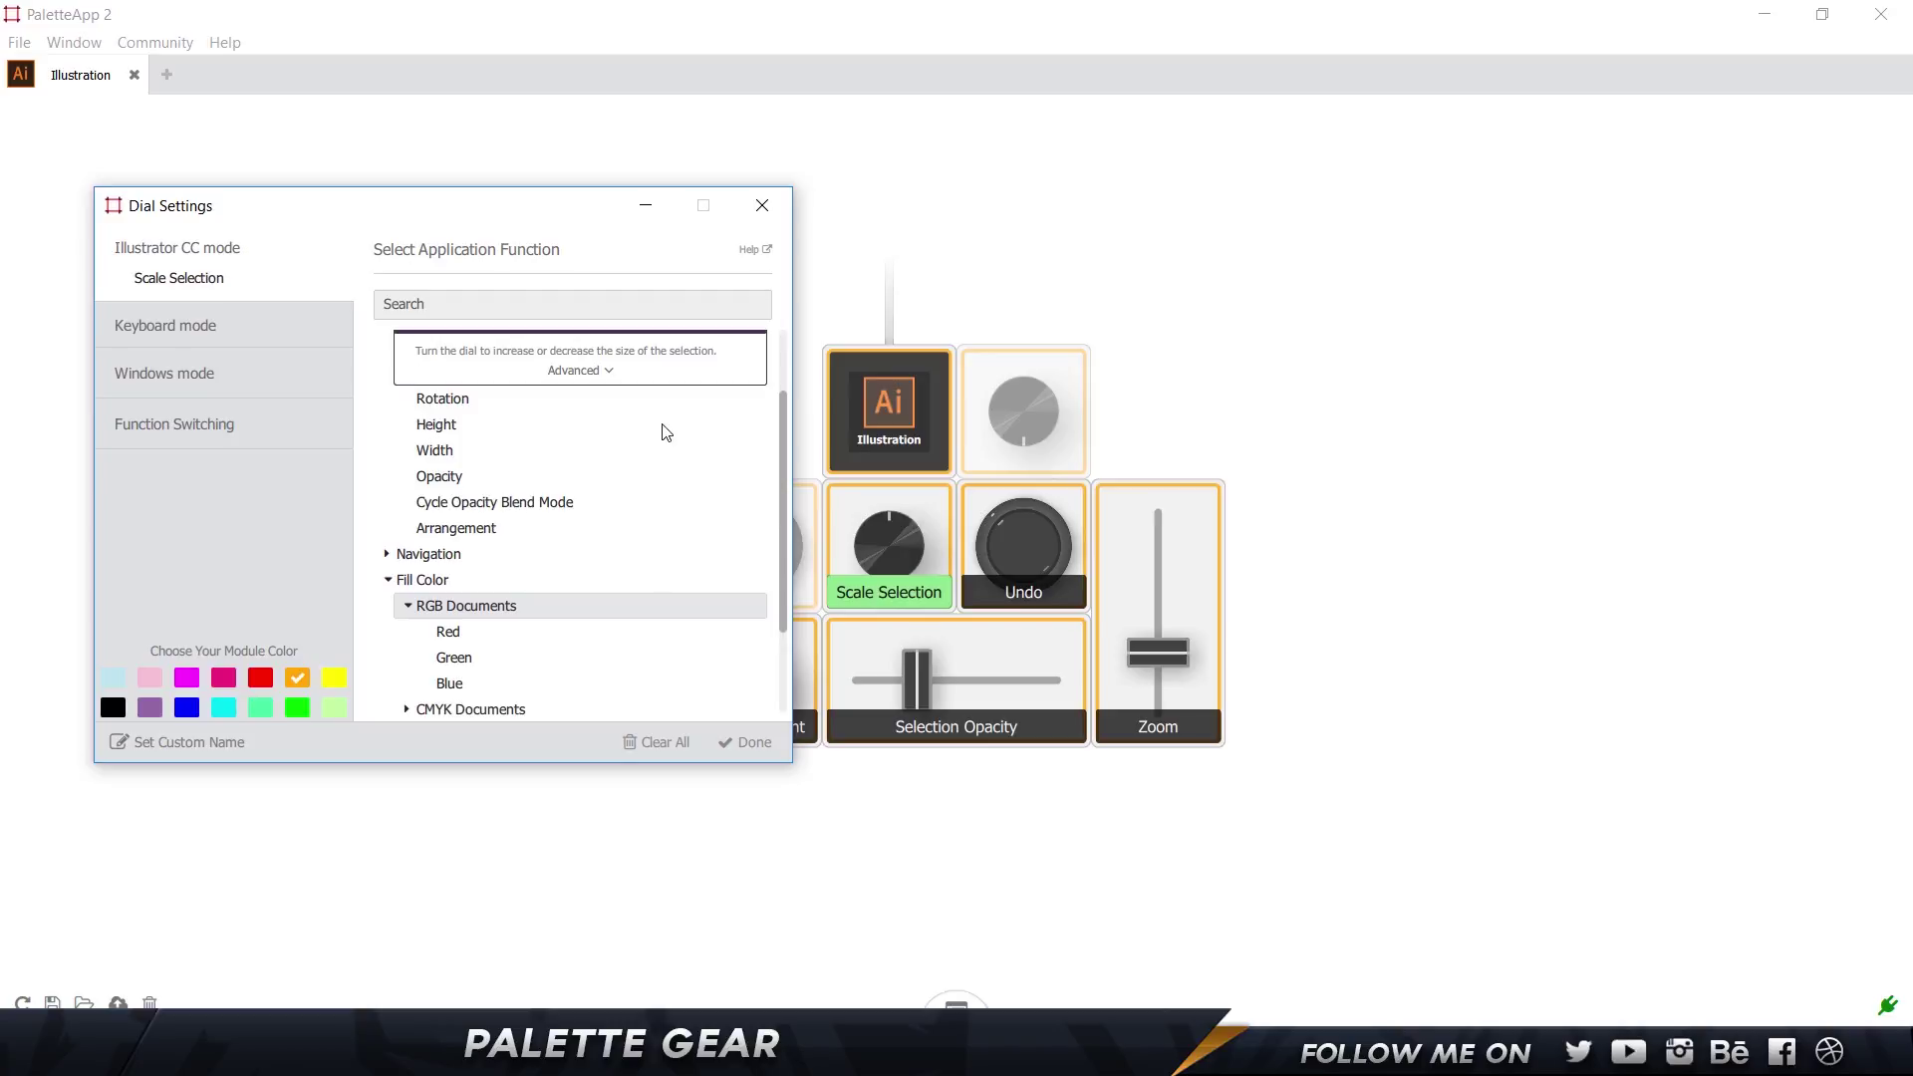
Close Dial Settings and add a new Photoshop CC profile tab
left_click(646, 205)
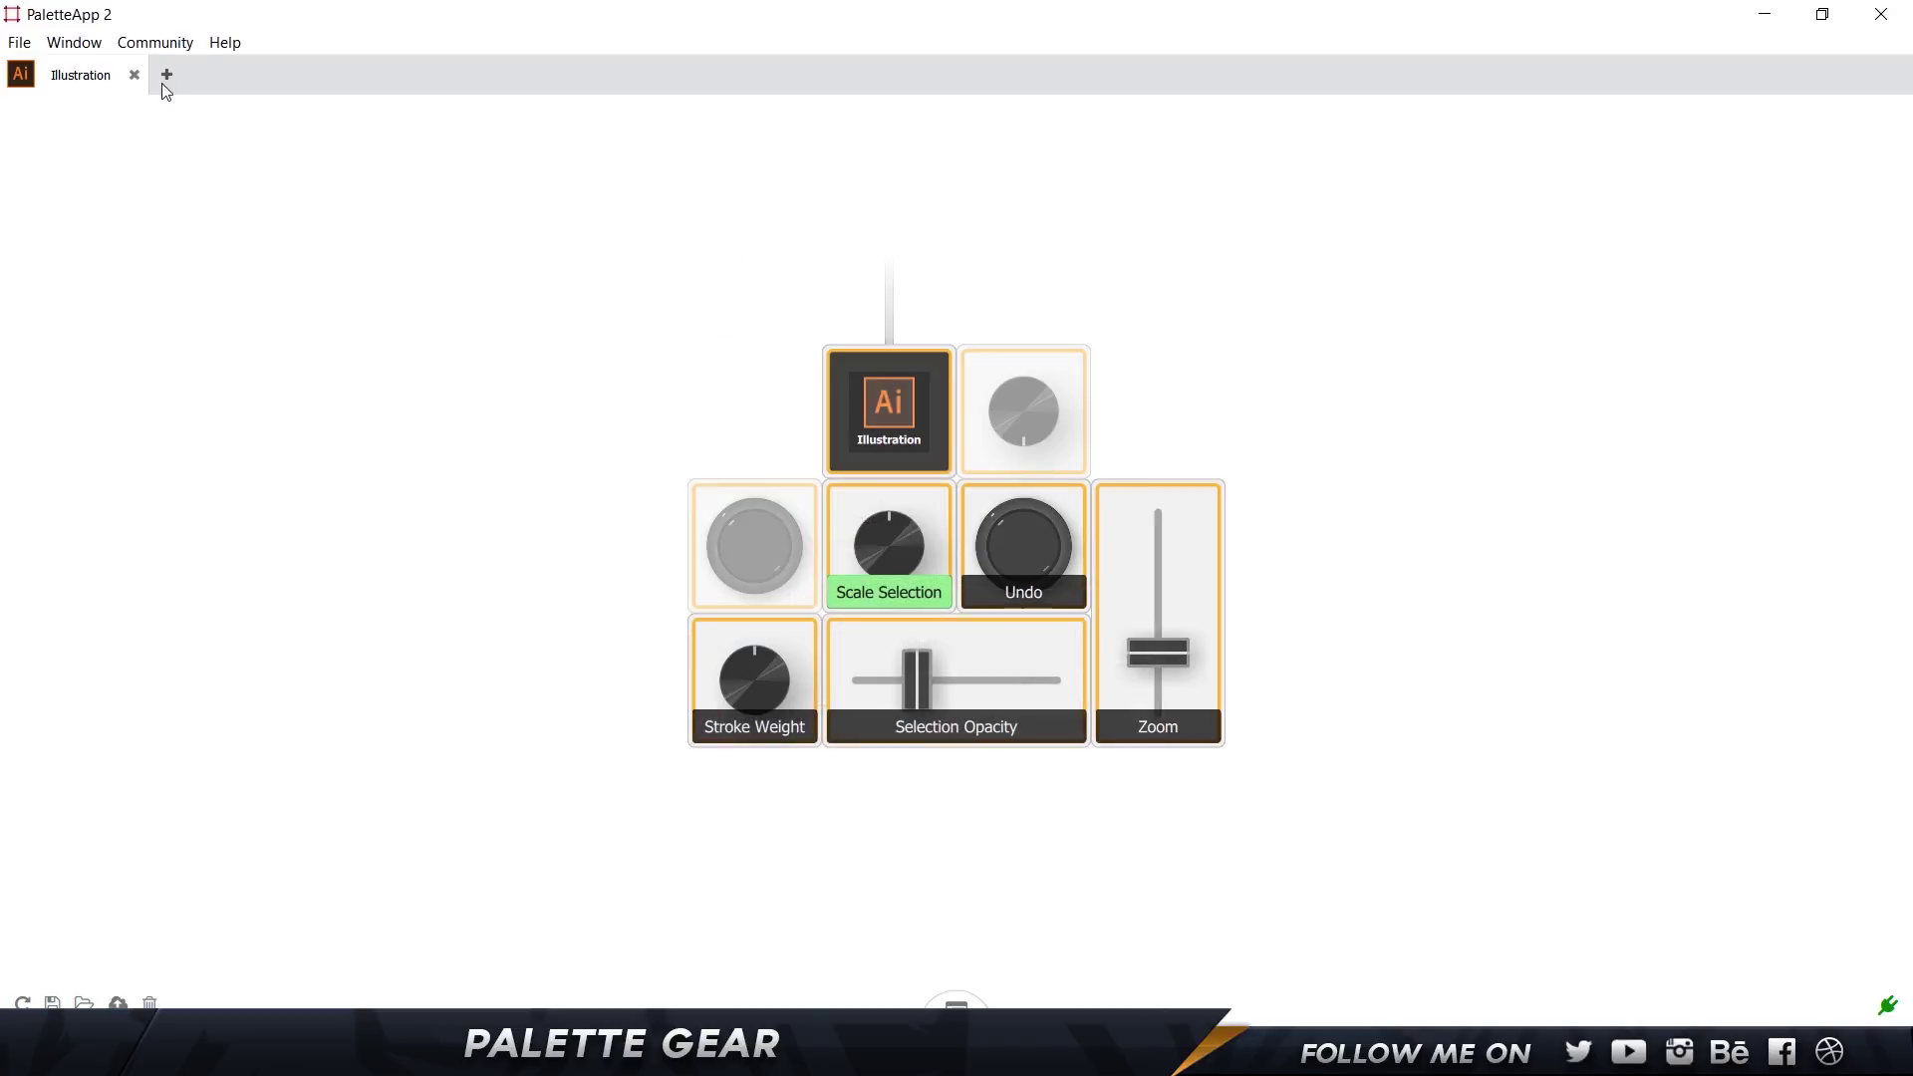
left_click(166, 75)
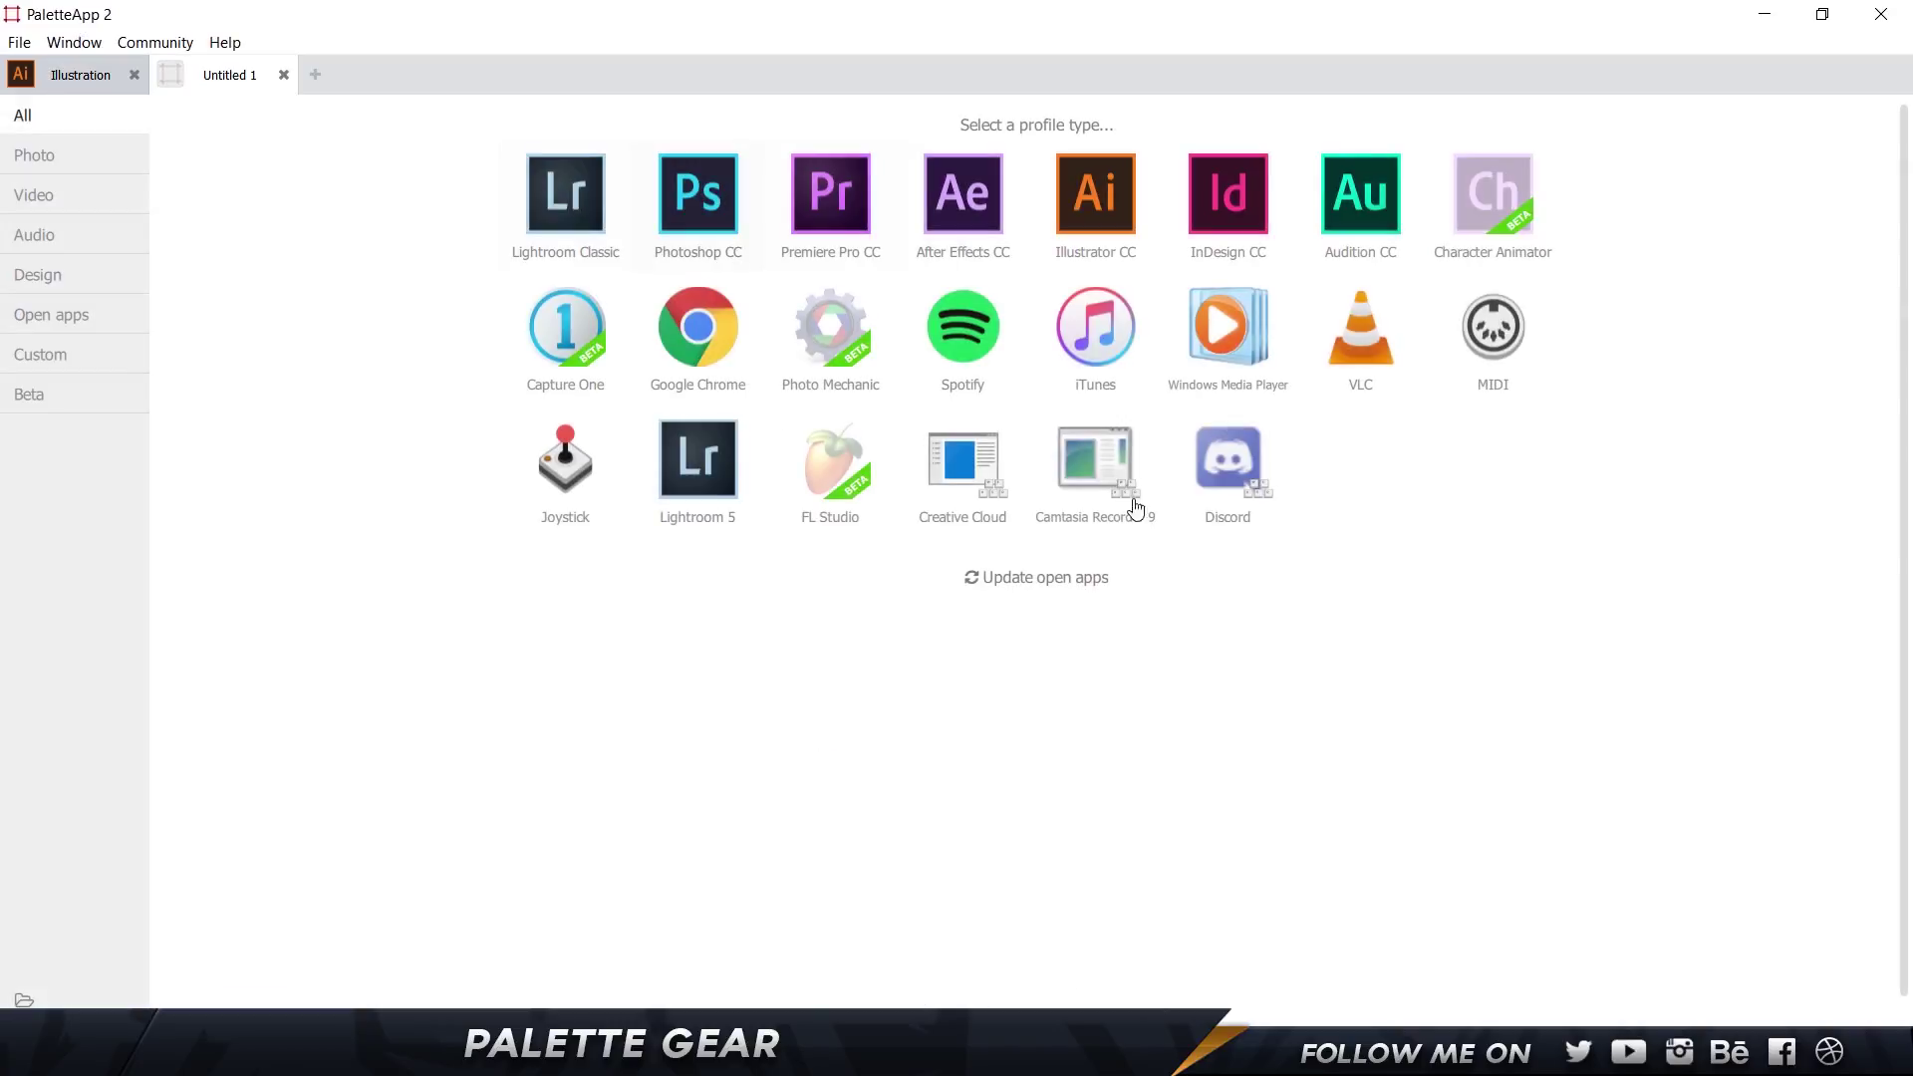
left_click(703, 204)
Search the Air Brush Hardness dial's functions for 'hue', close it, and return to Illustration
left_click(897, 553)
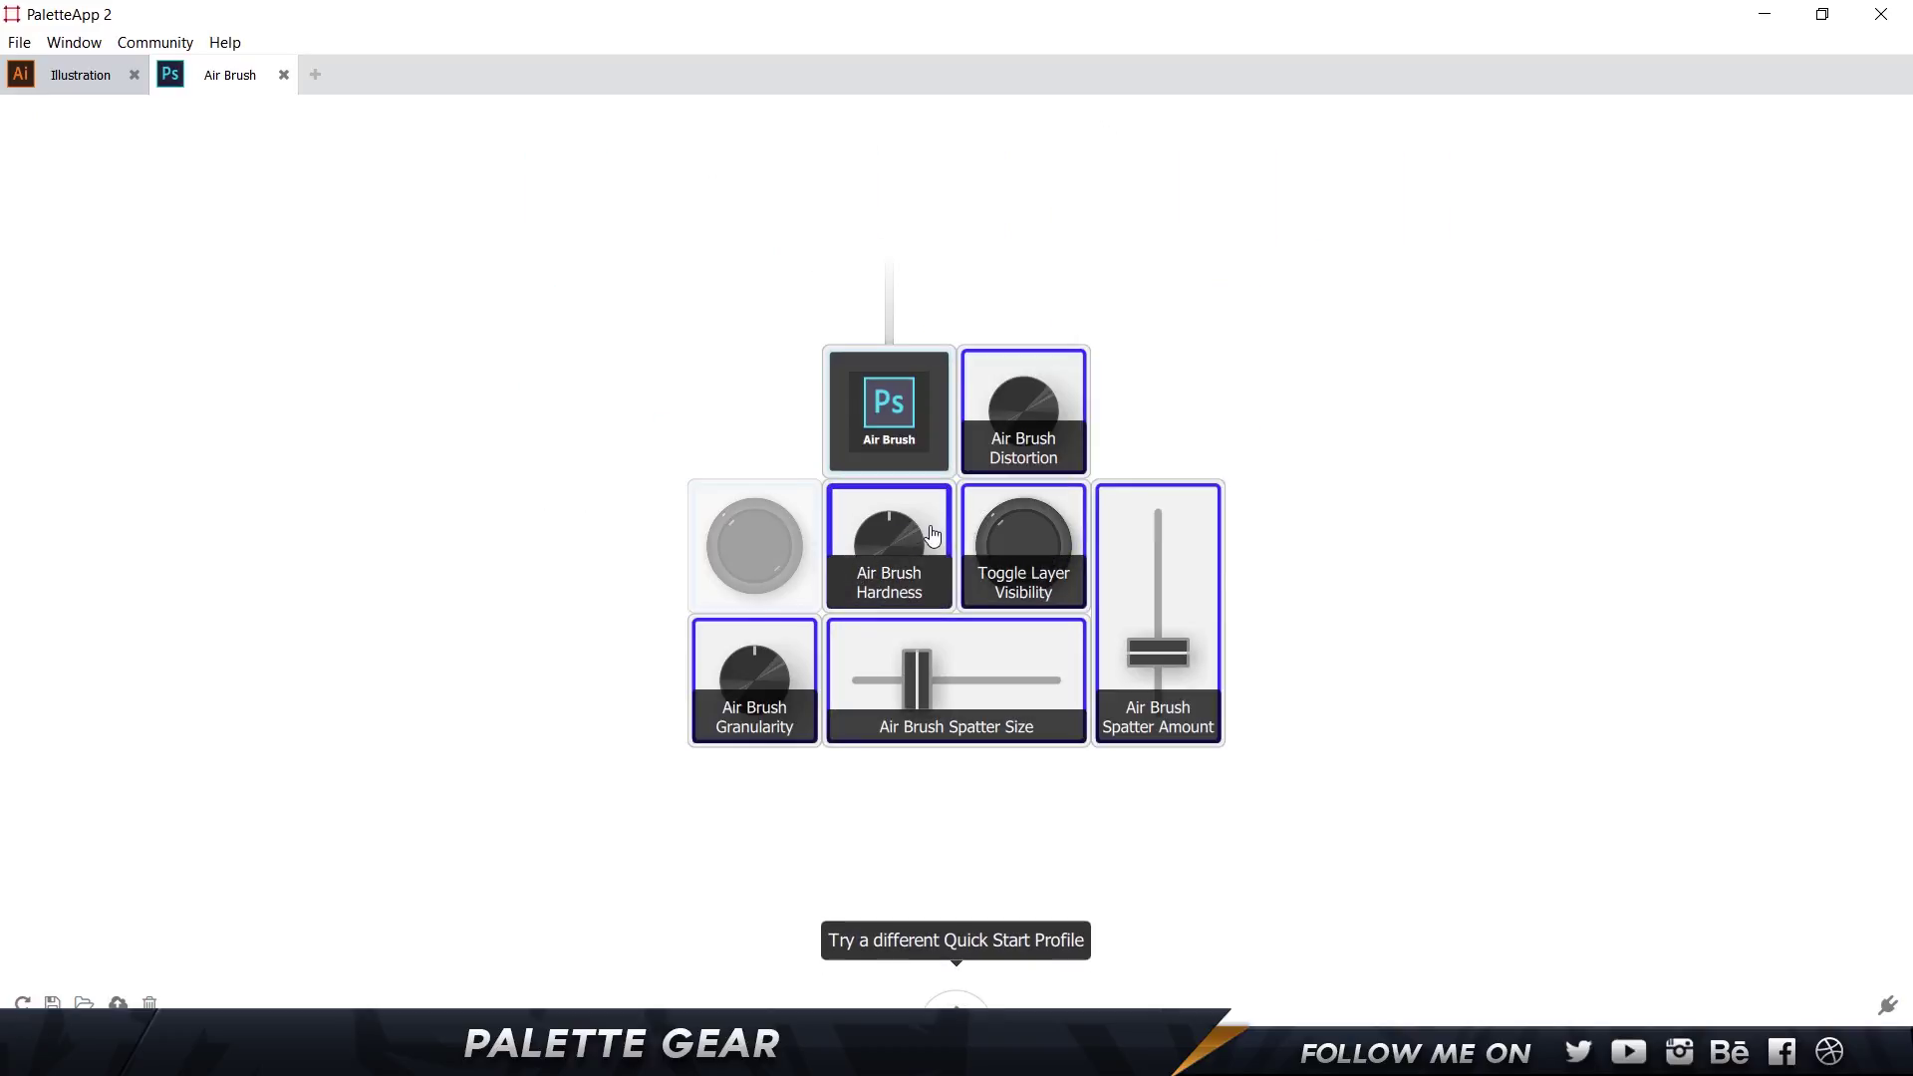
left_click(534, 313)
type("hue")
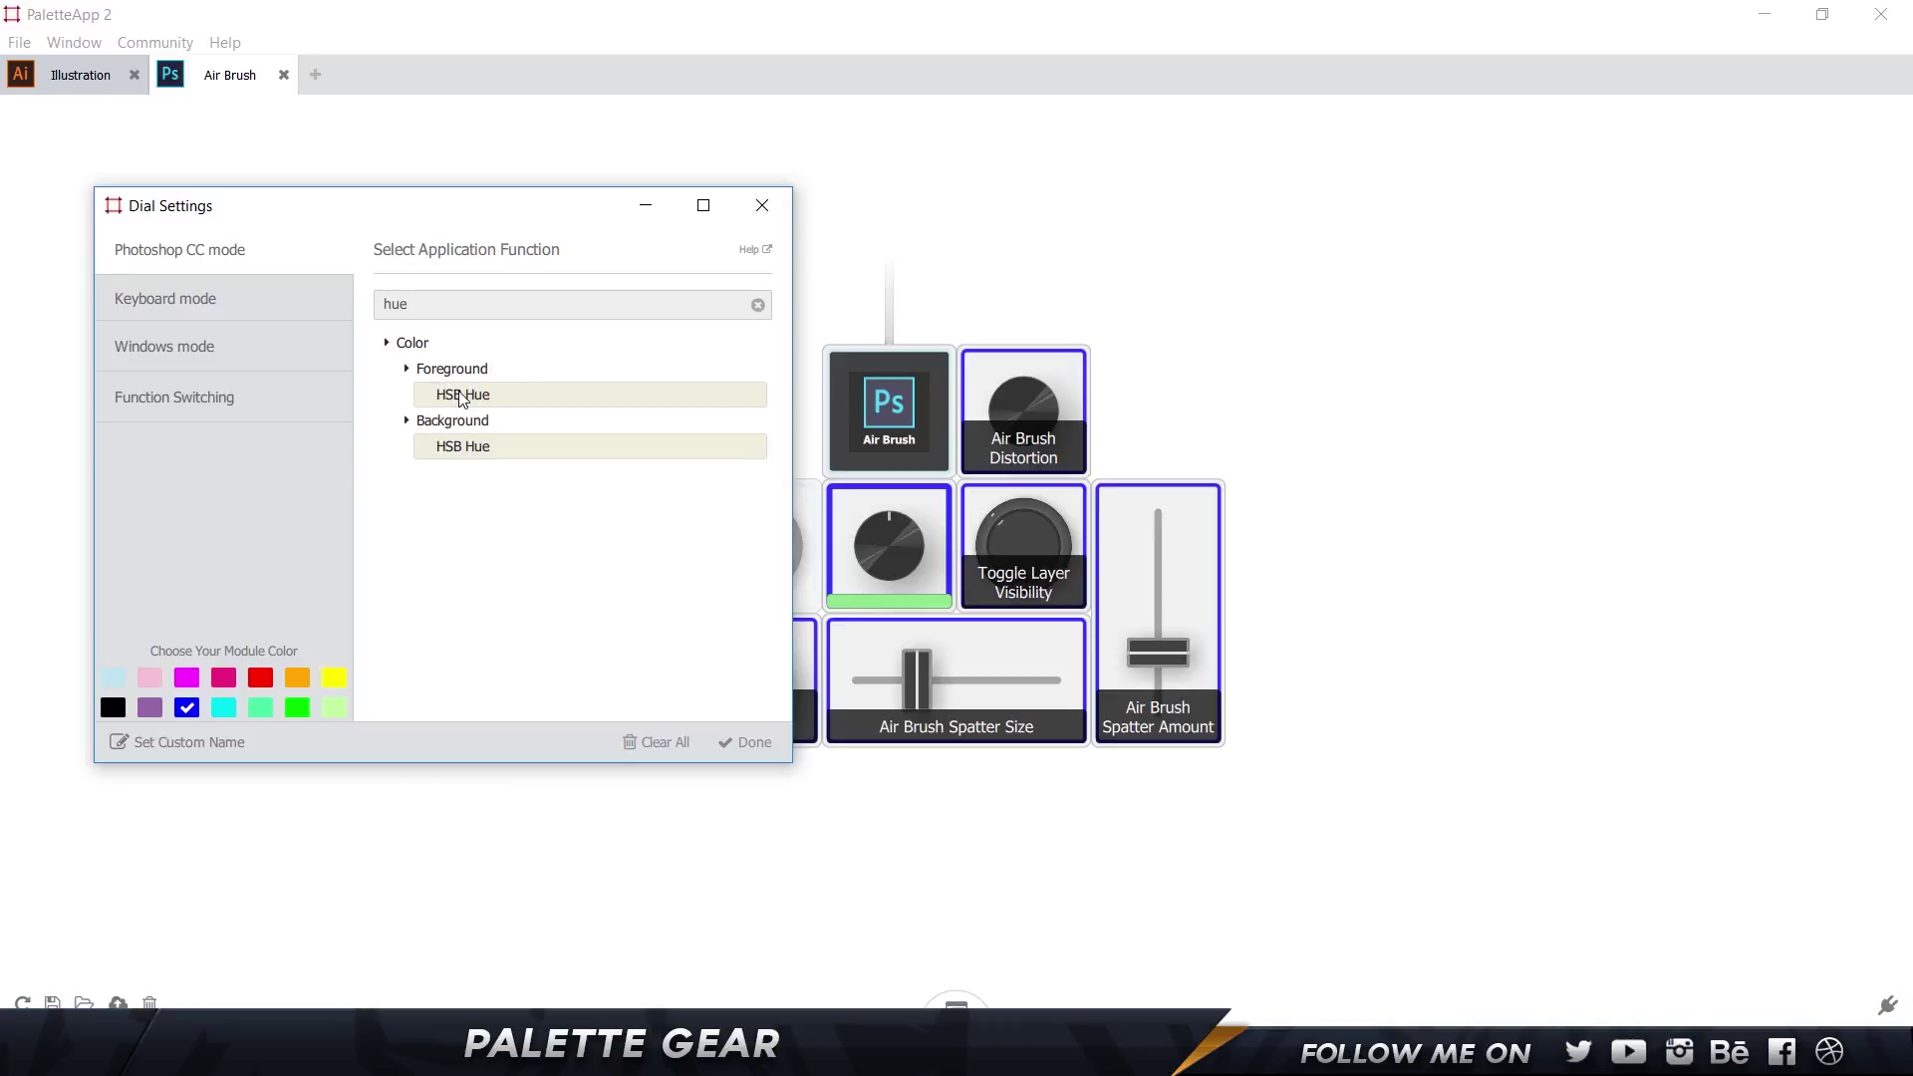
left_click(763, 205)
left_click(83, 69)
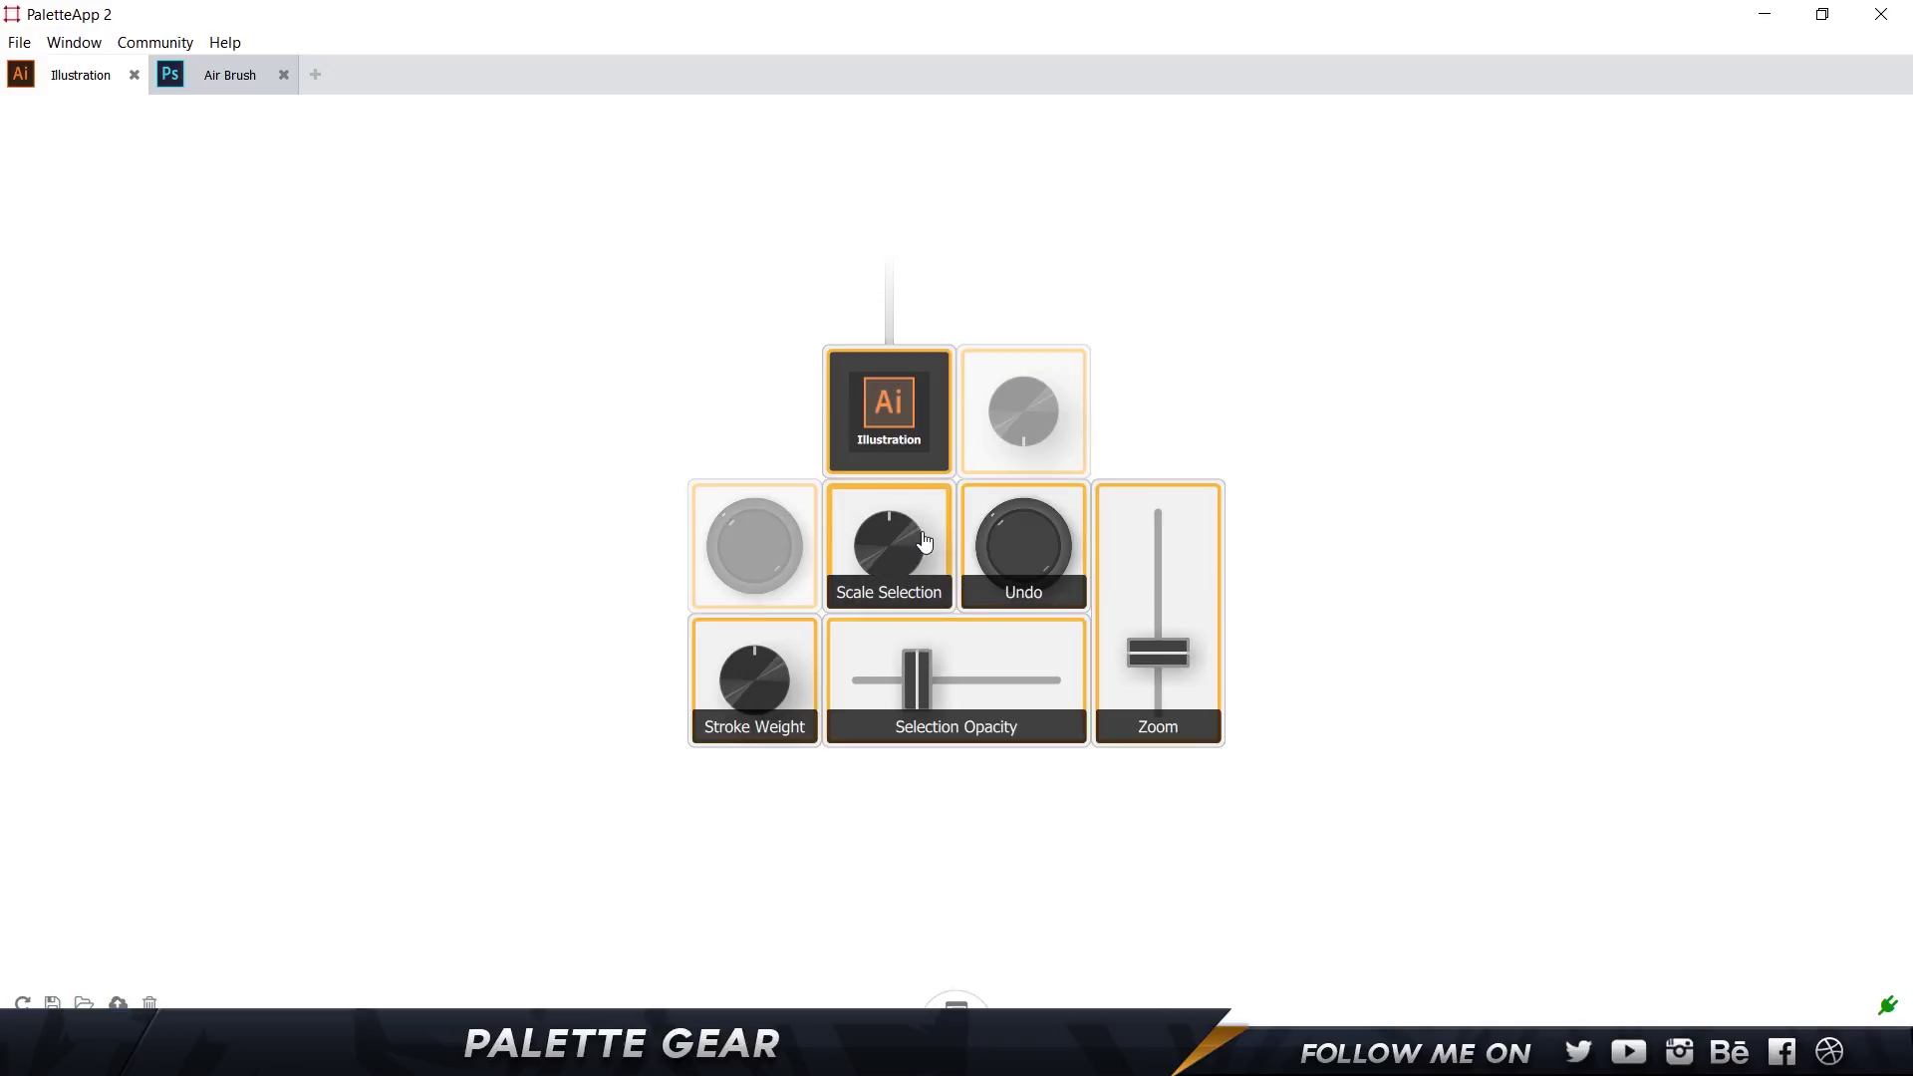
In Illustrator, centre the PALETTE text horizontally and vertically on the artboard
key("alt+Tab")
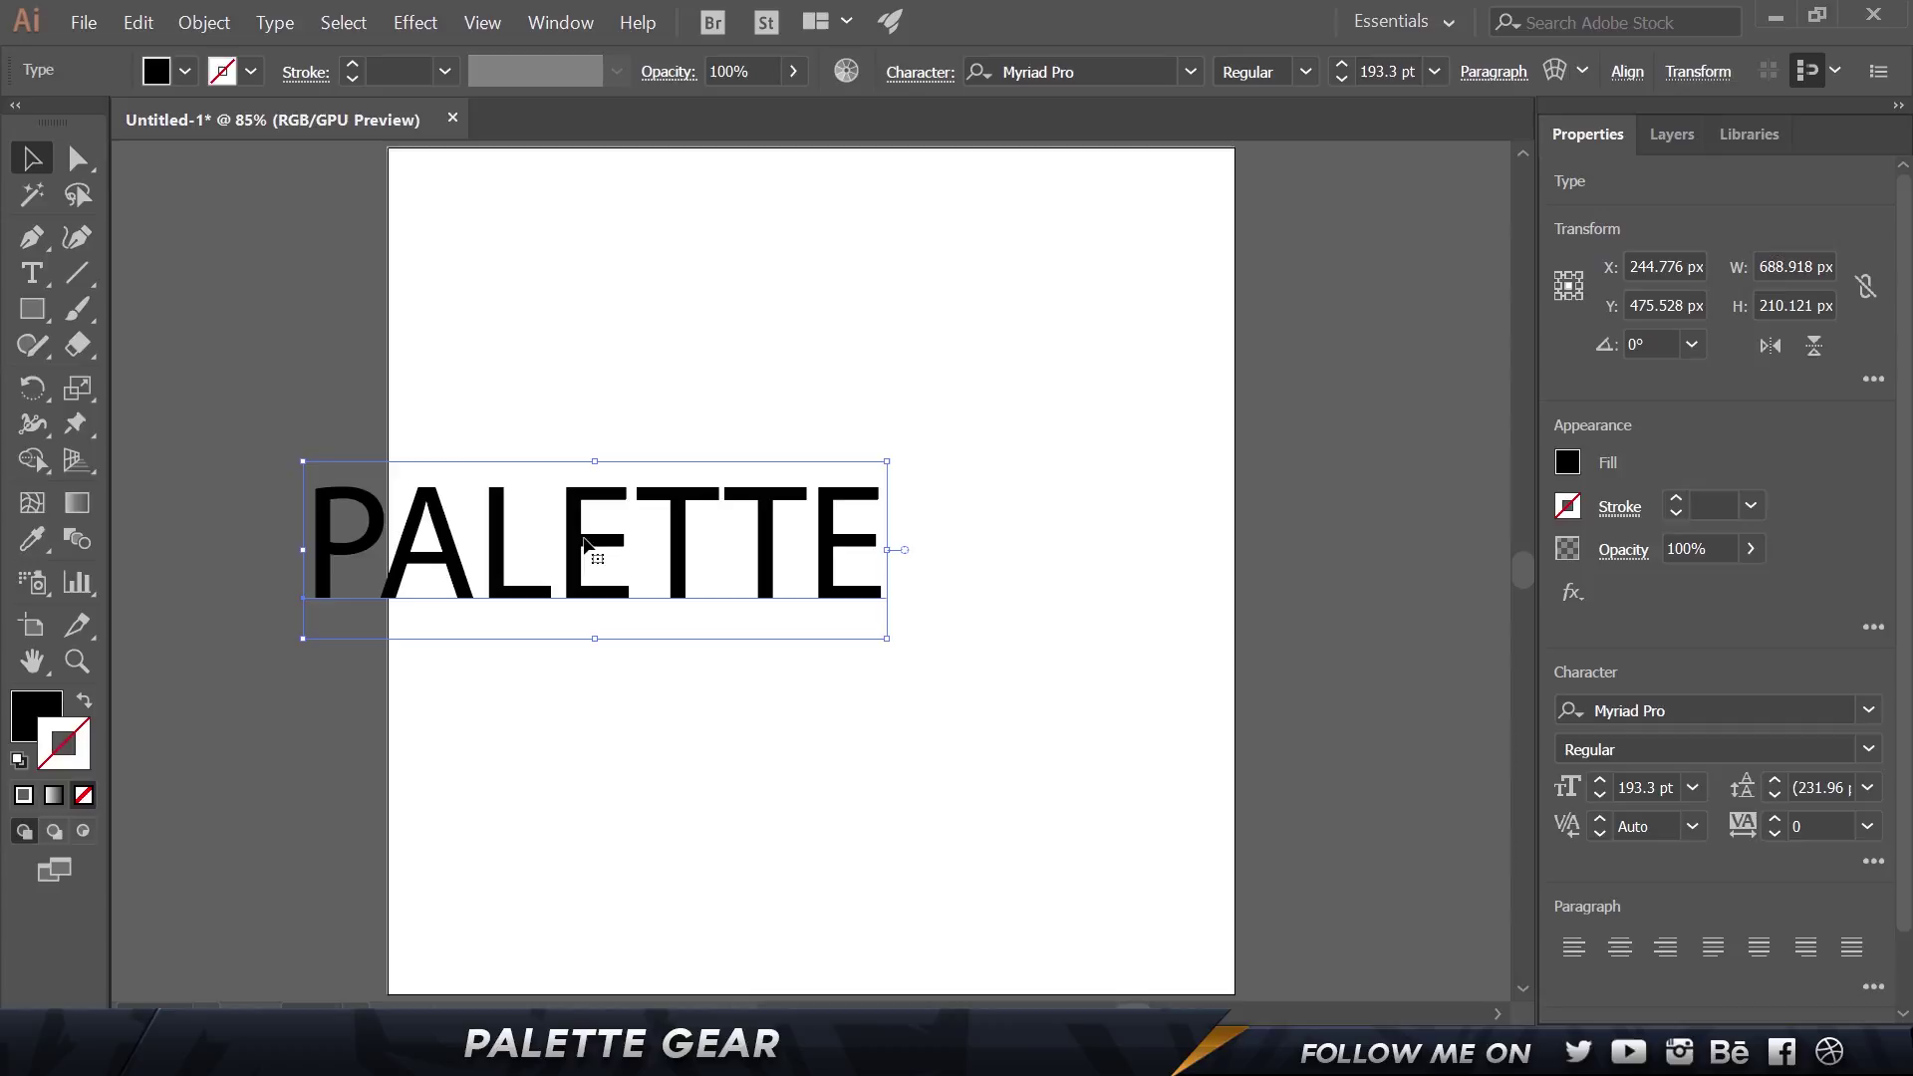
left_click_drag(583, 546, 778, 551)
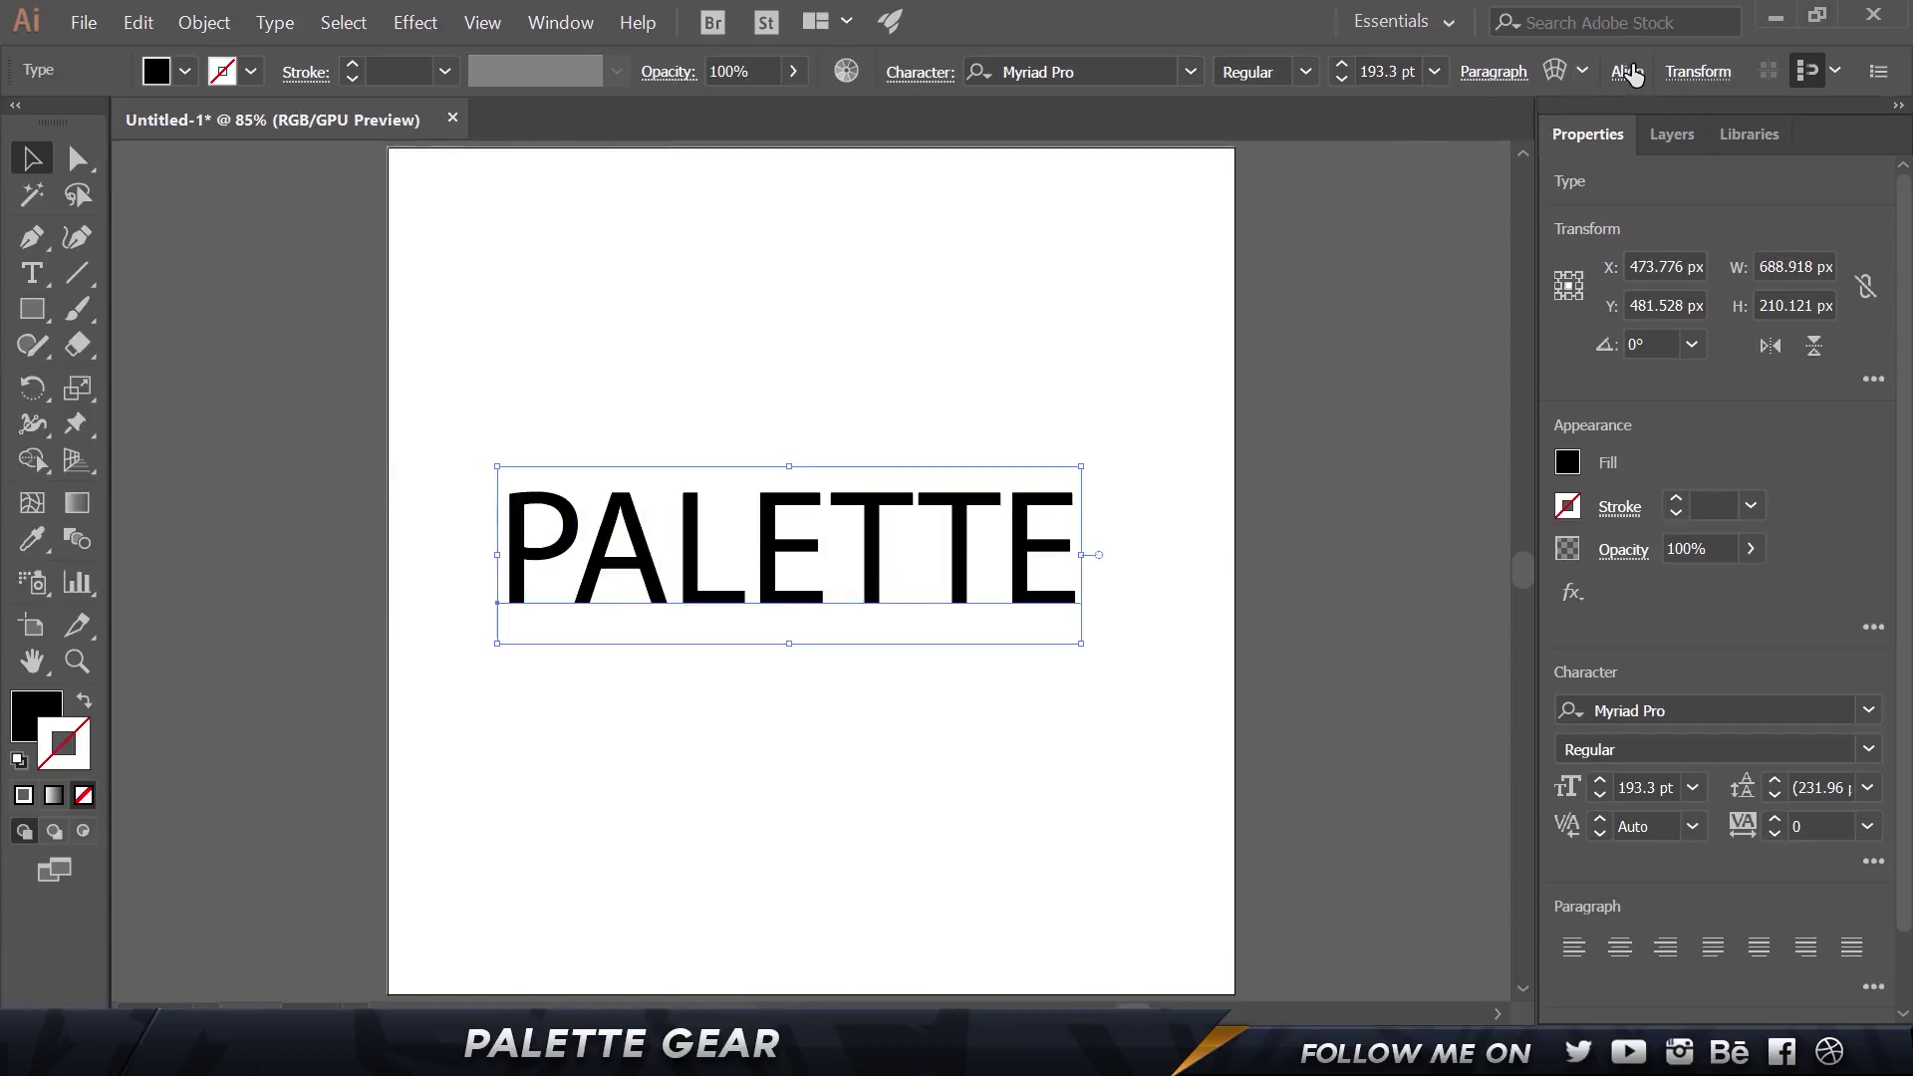
left_click(1627, 72)
left_click(1562, 150)
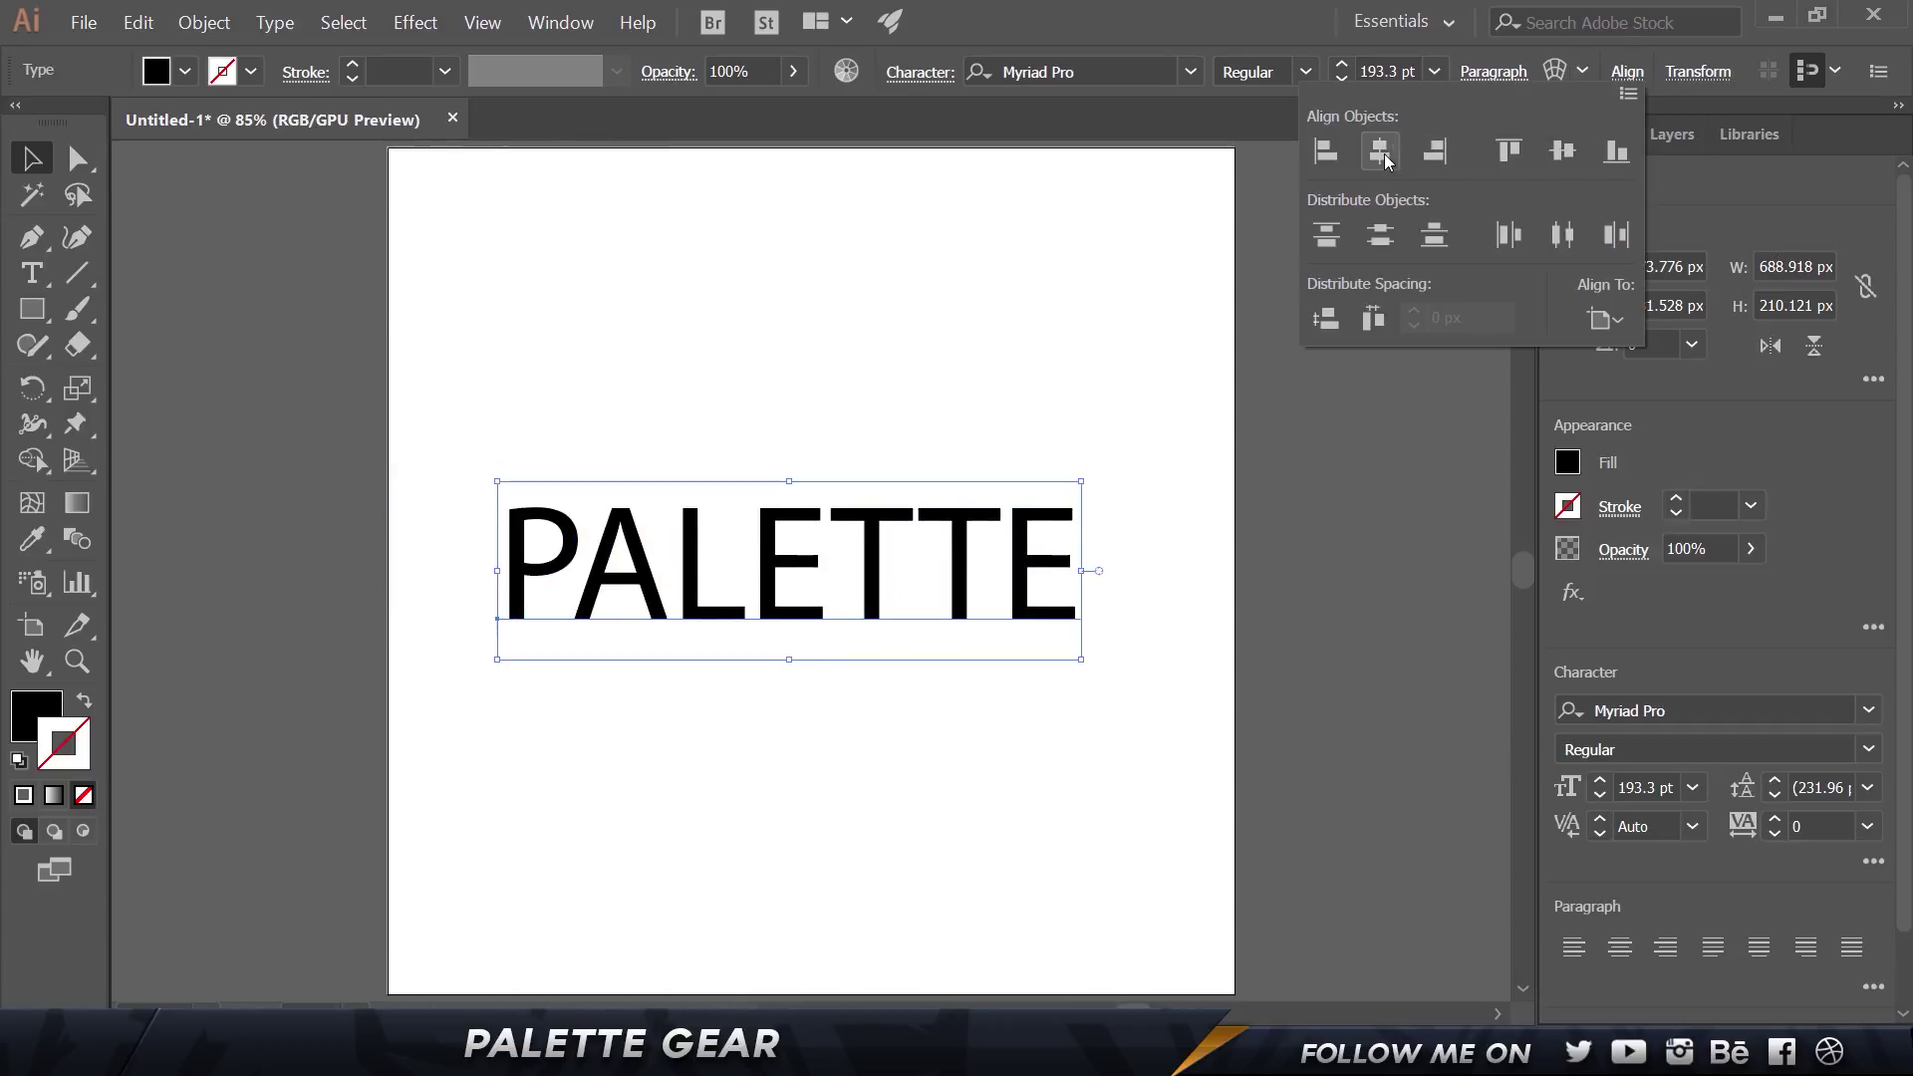
left_click(1379, 150)
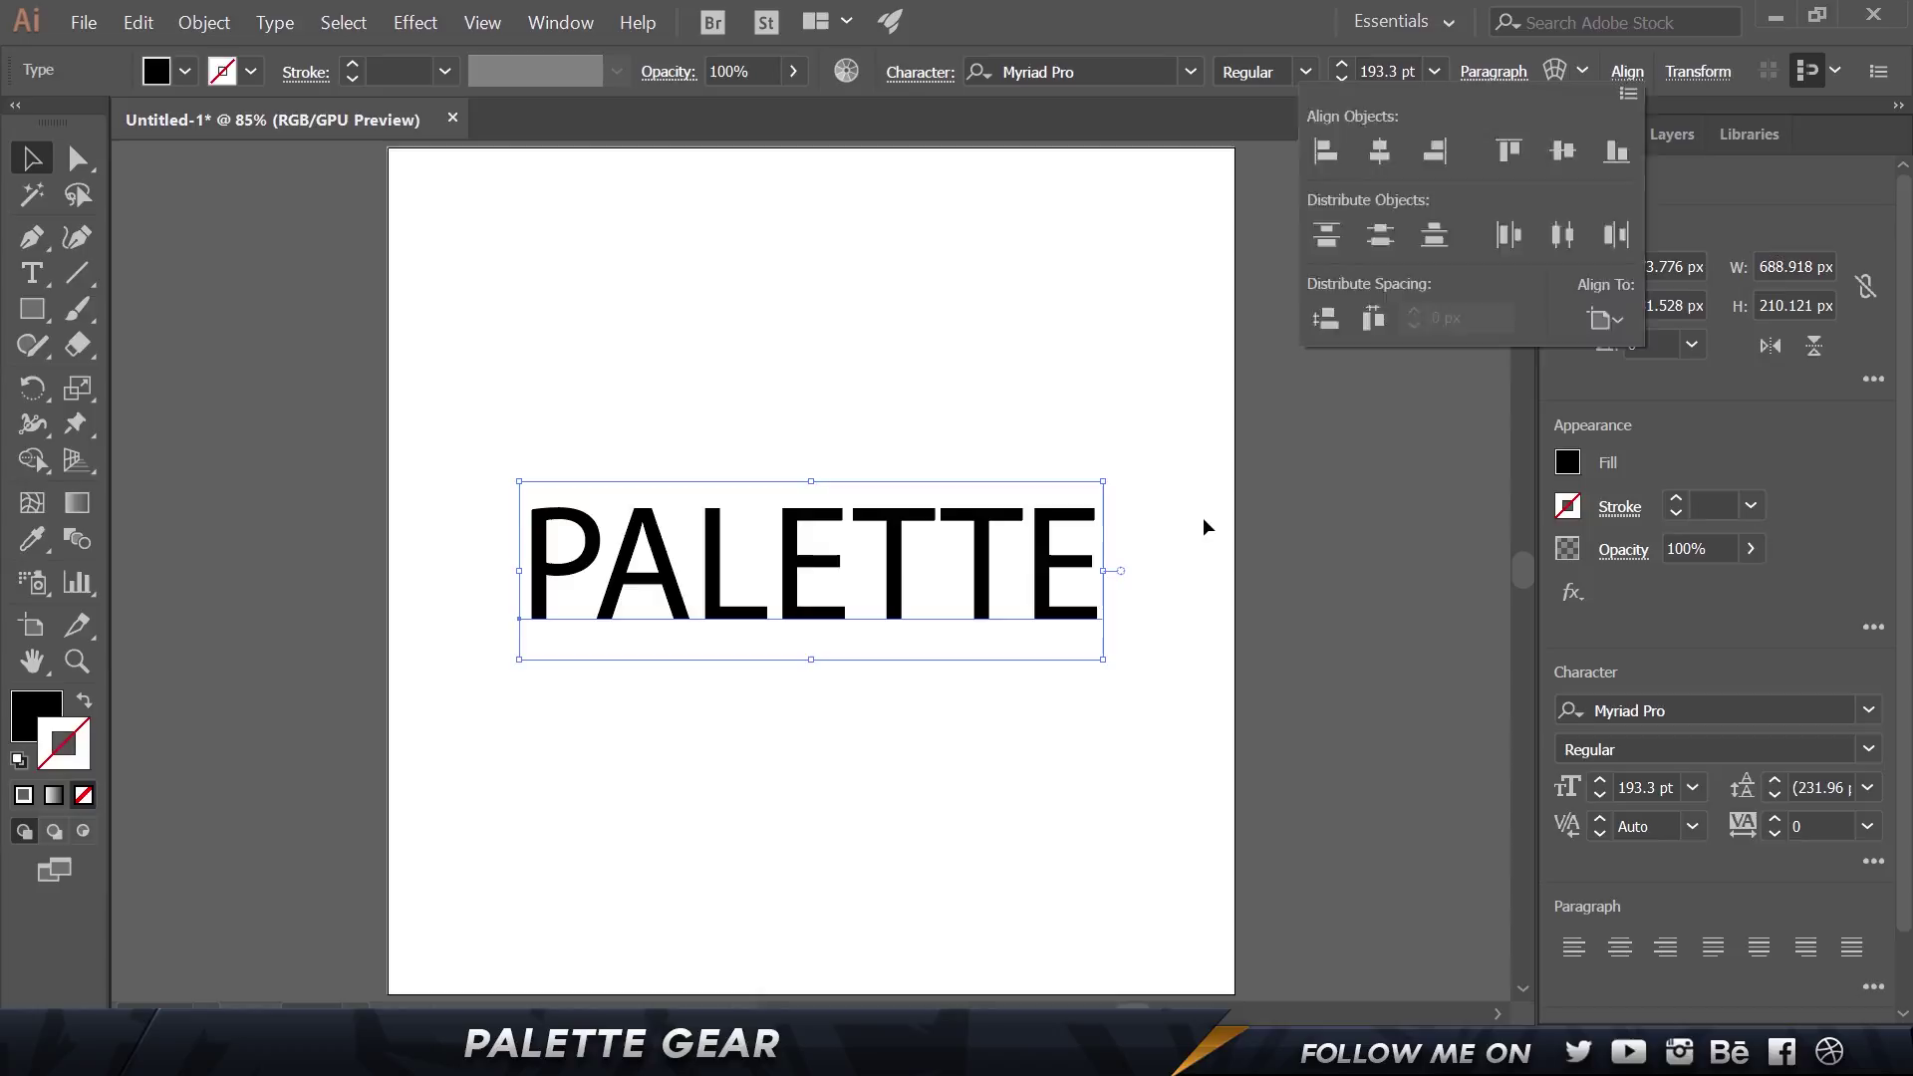
key("Escape")
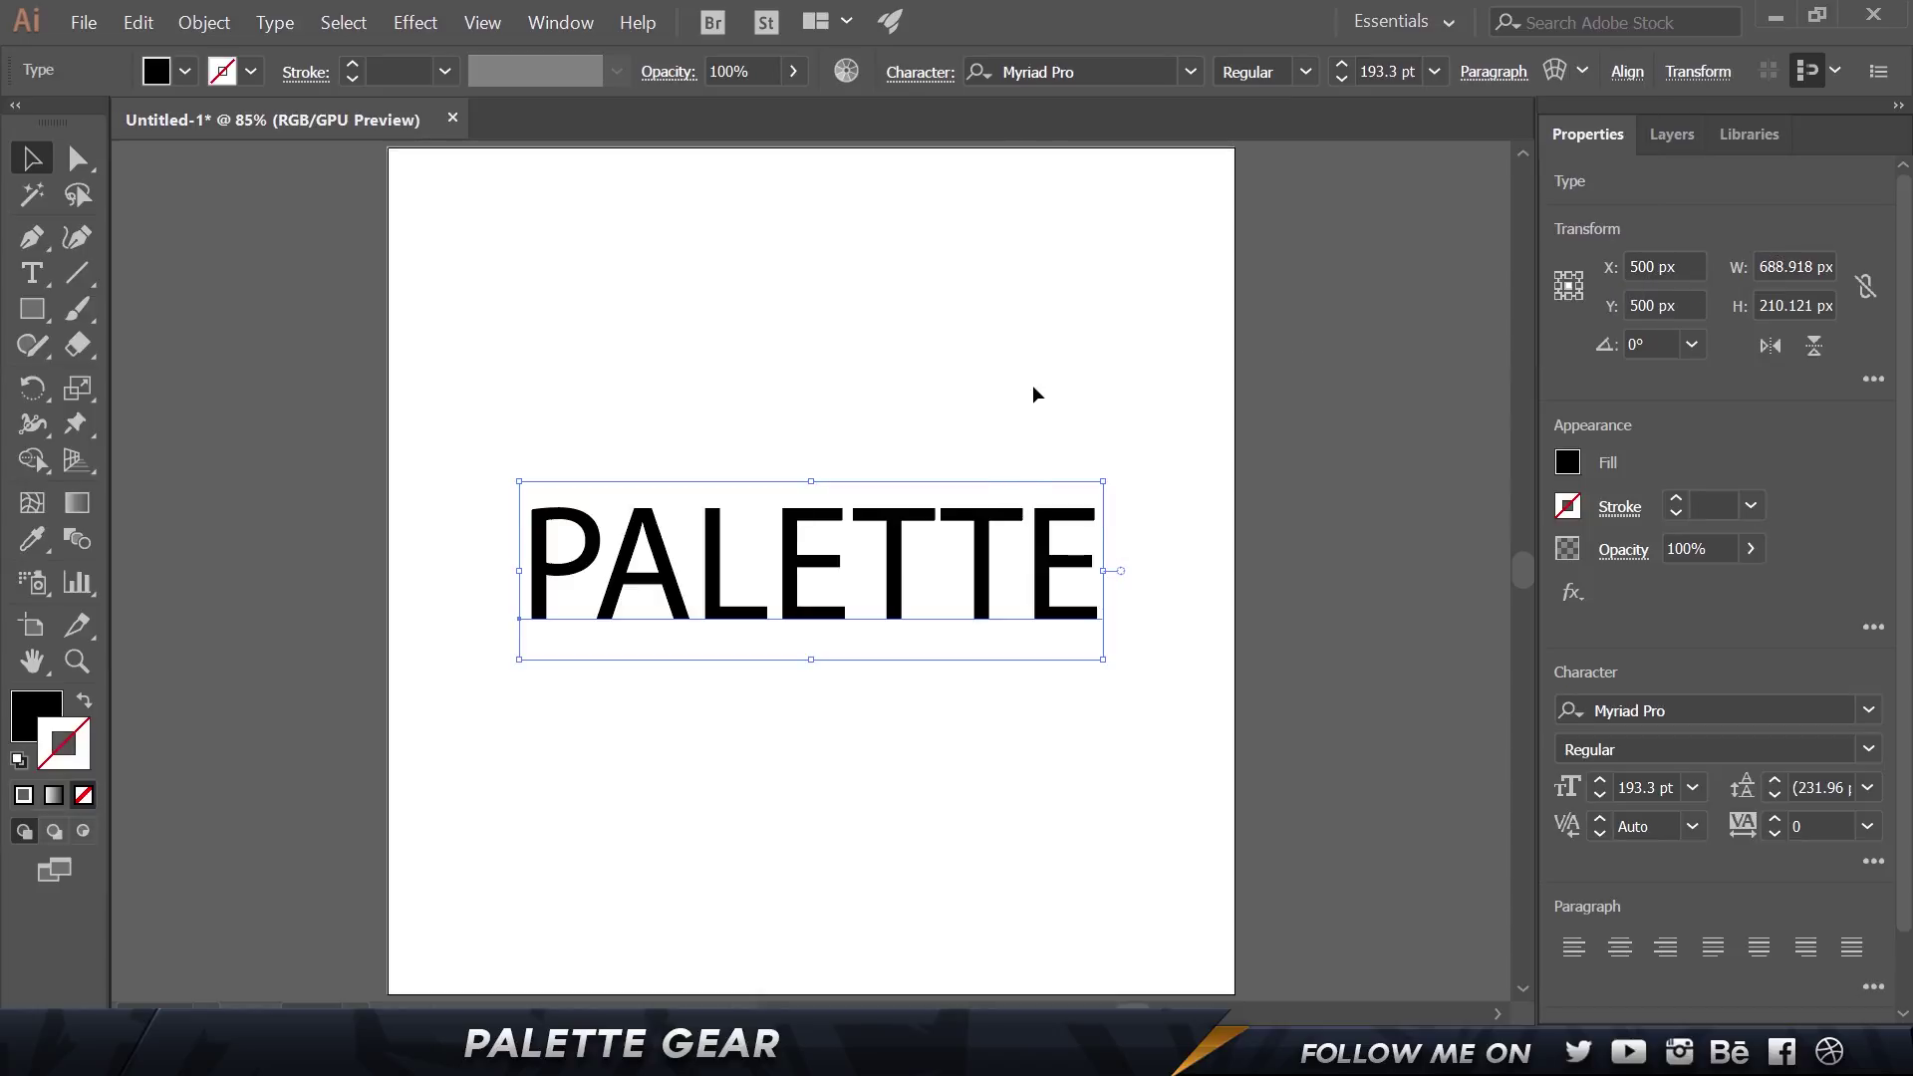
Browse the font list but keep the PALETTE text in Myriad Pro
left_click(1189, 71)
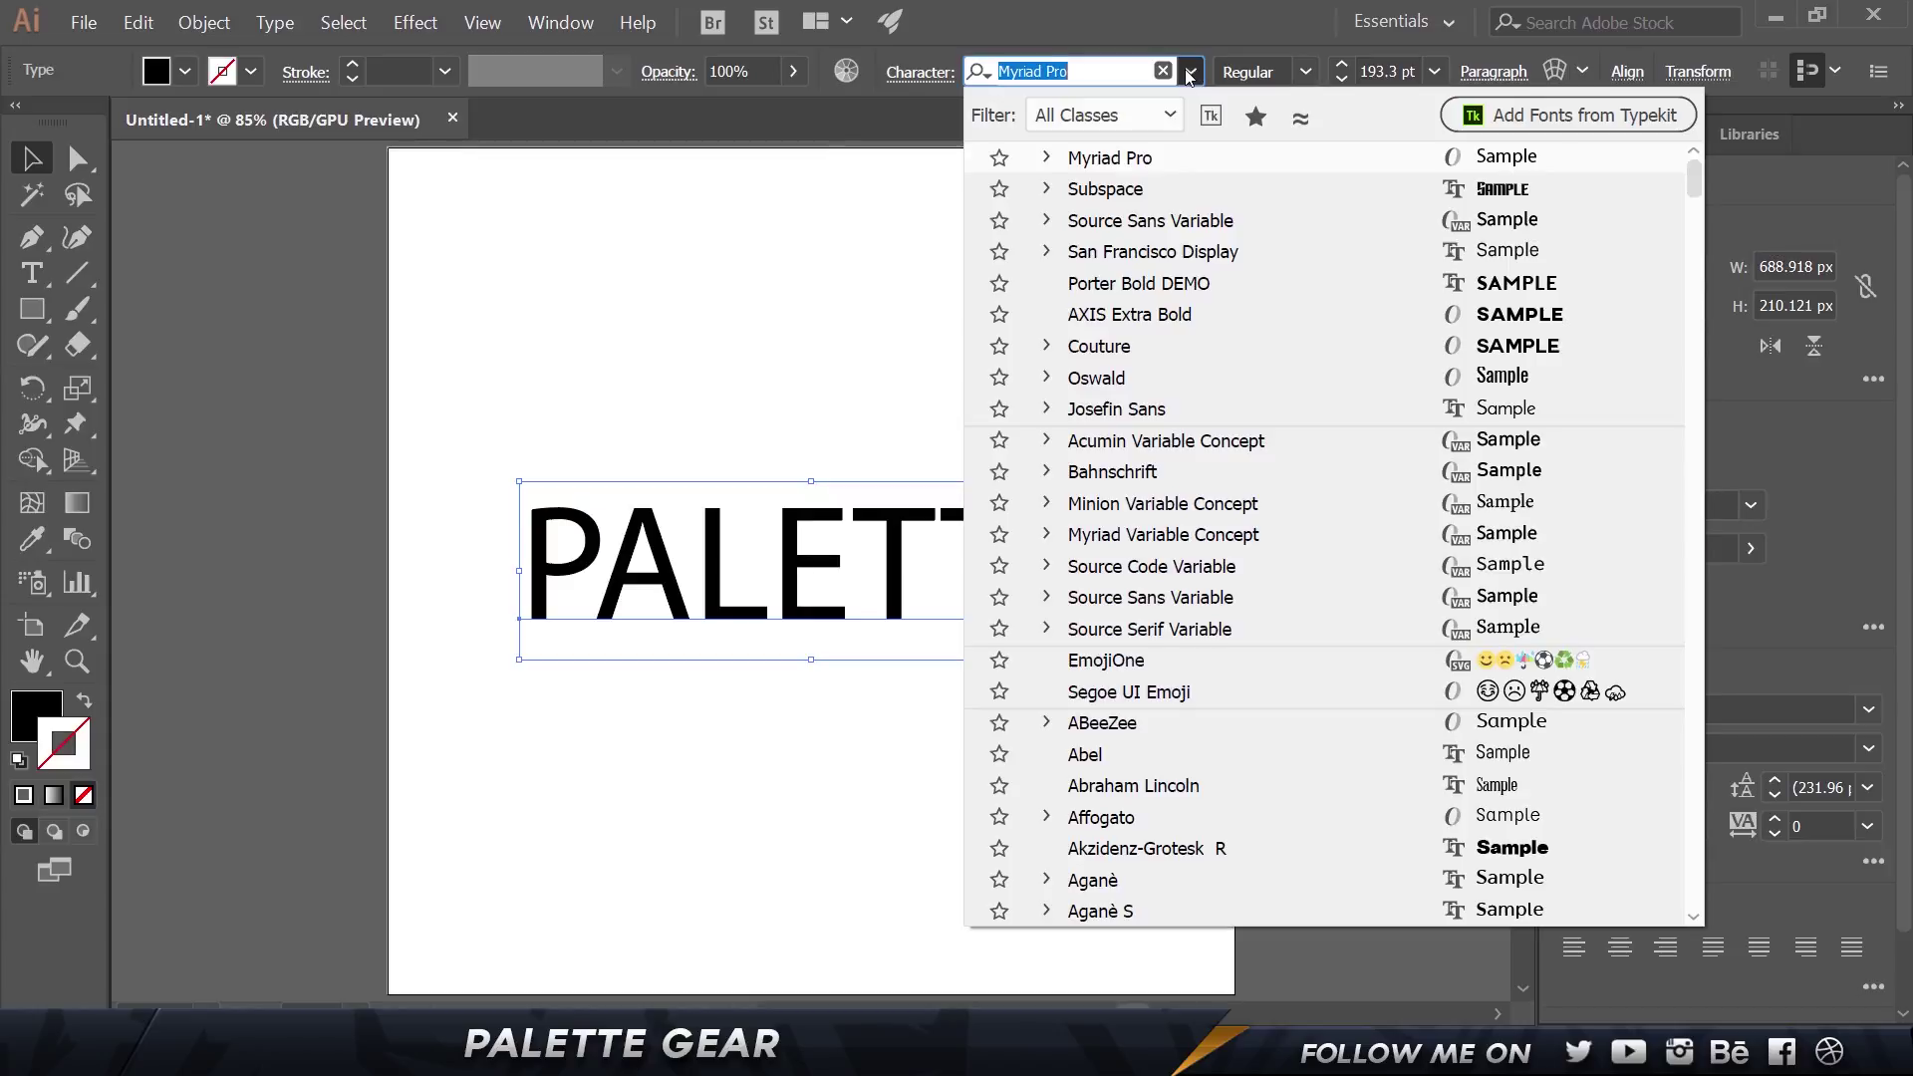
scroll(1172, 662, "down", 15)
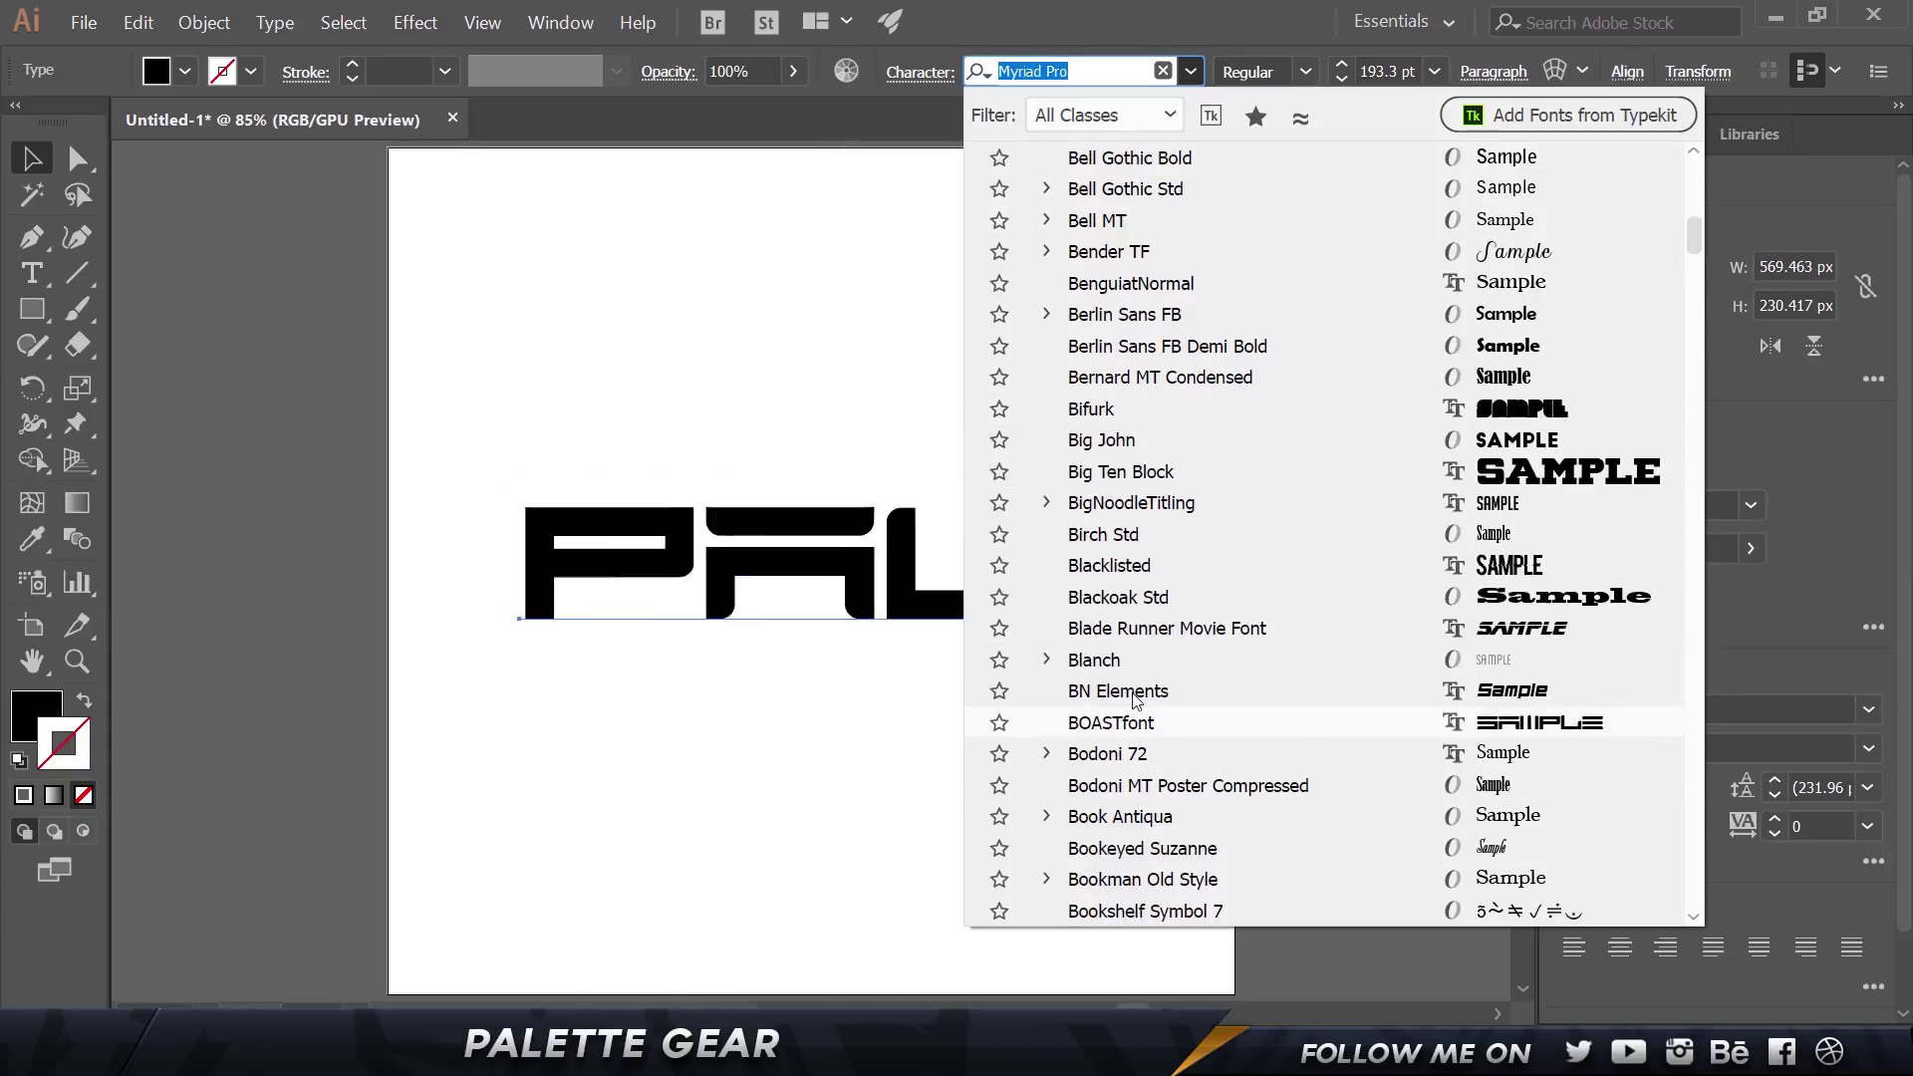
key("Escape")
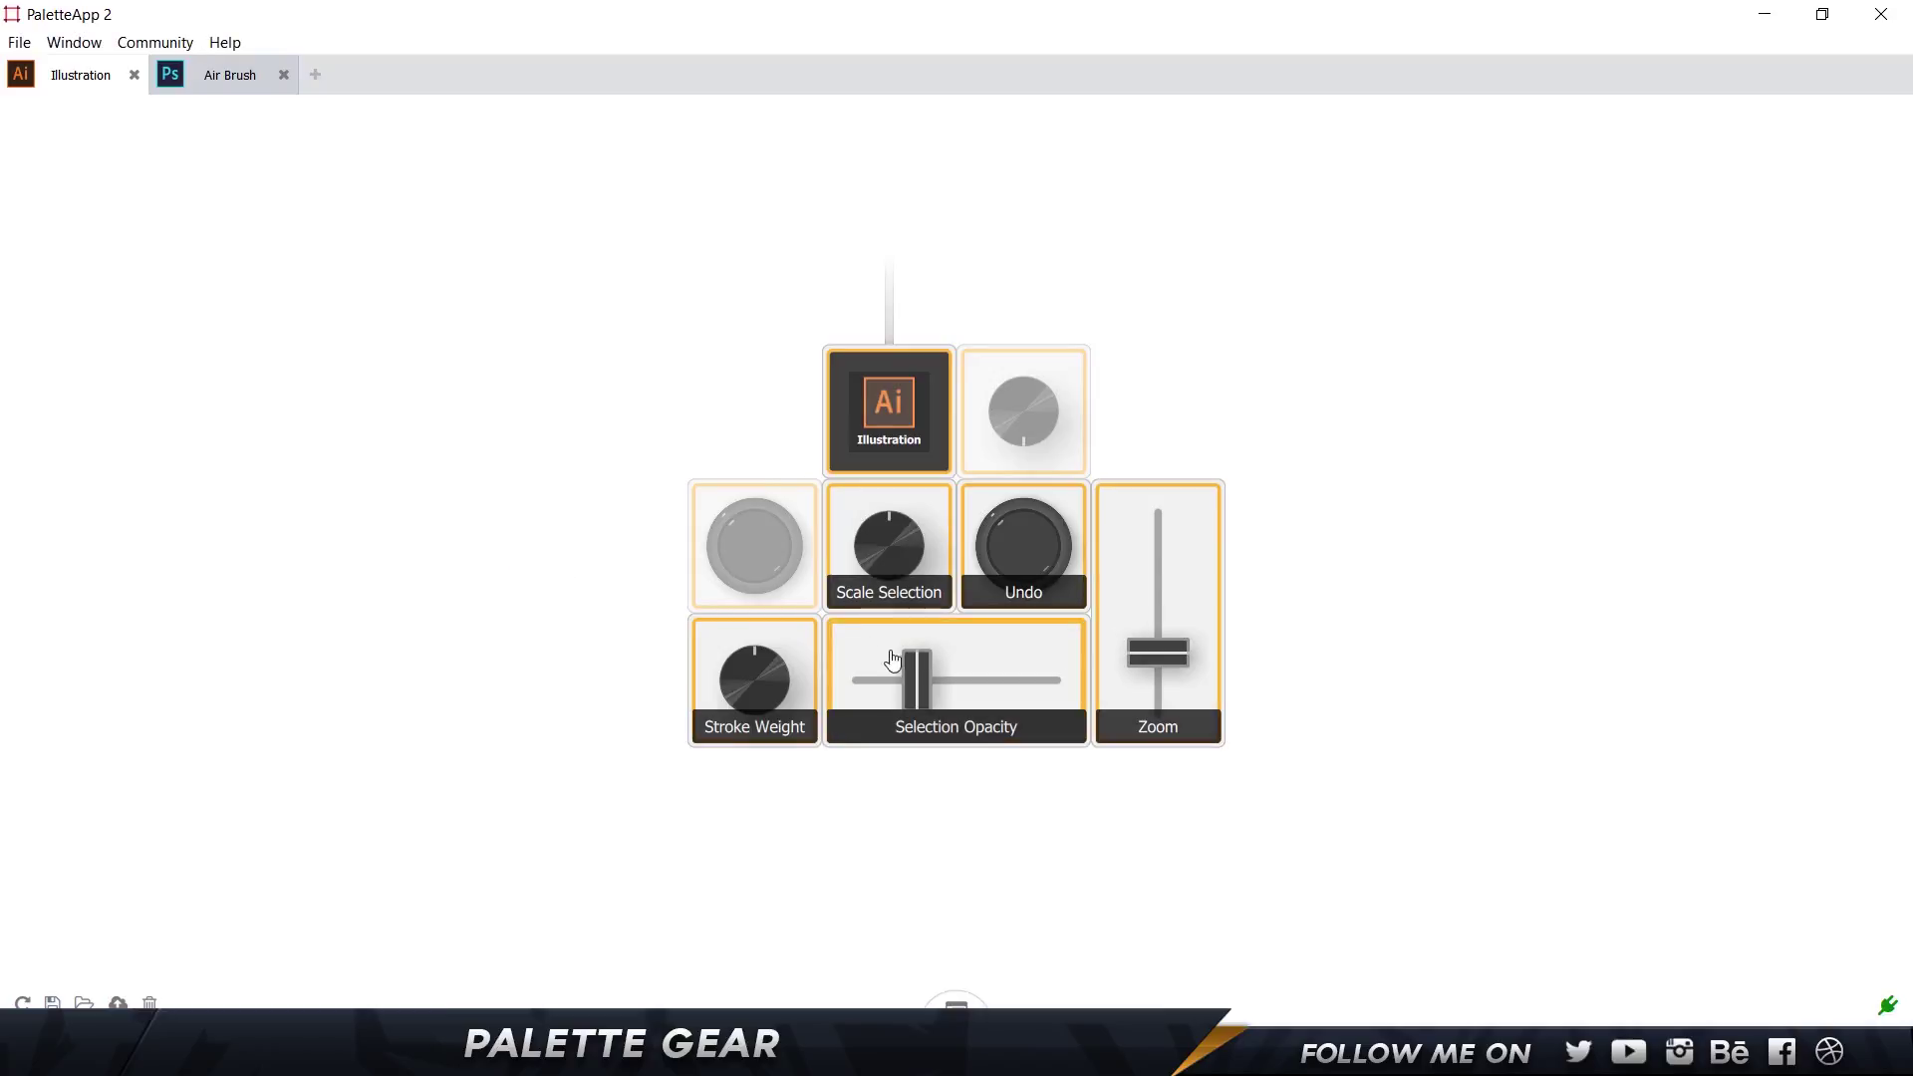
Assign Font > Family to the spare dial, with Advanced sensitivity enabled
left_click(1021, 404)
left_click(452, 315)
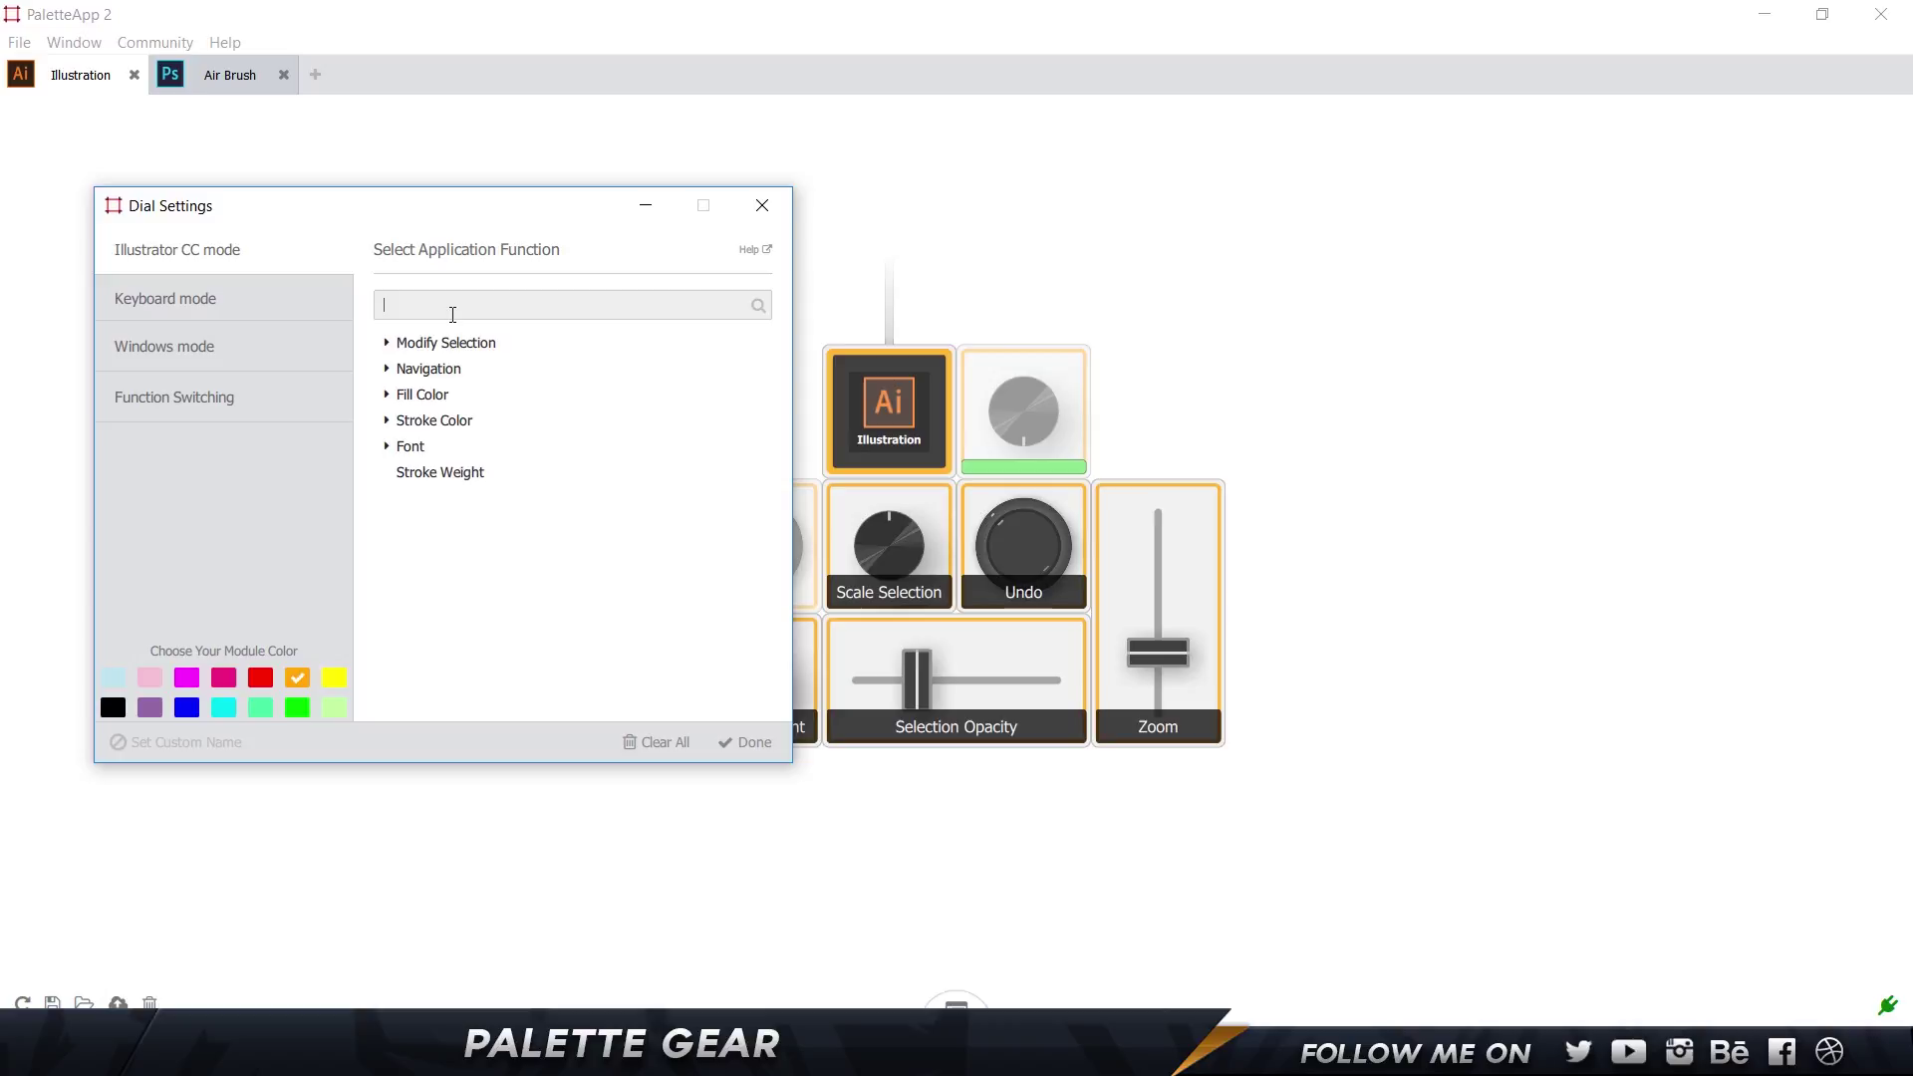
type("font")
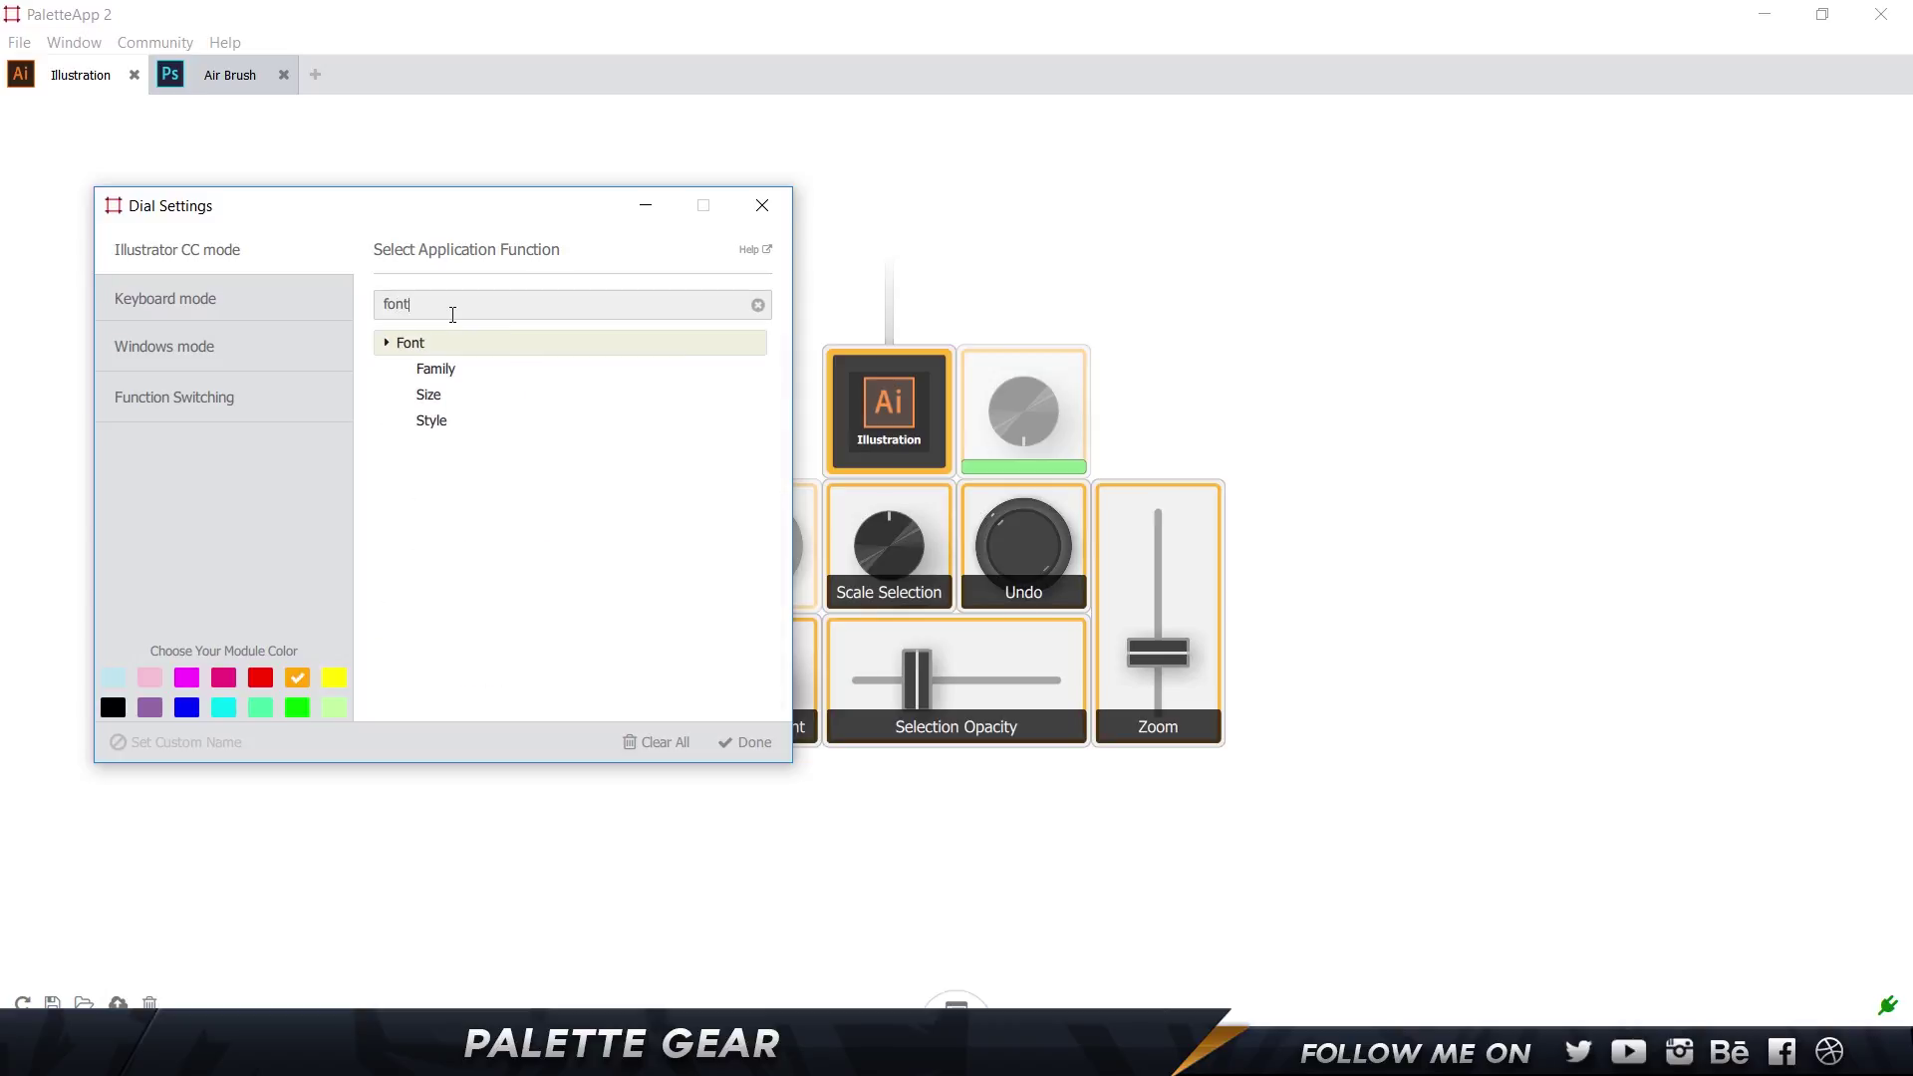
left_click(435, 371)
left_click(578, 432)
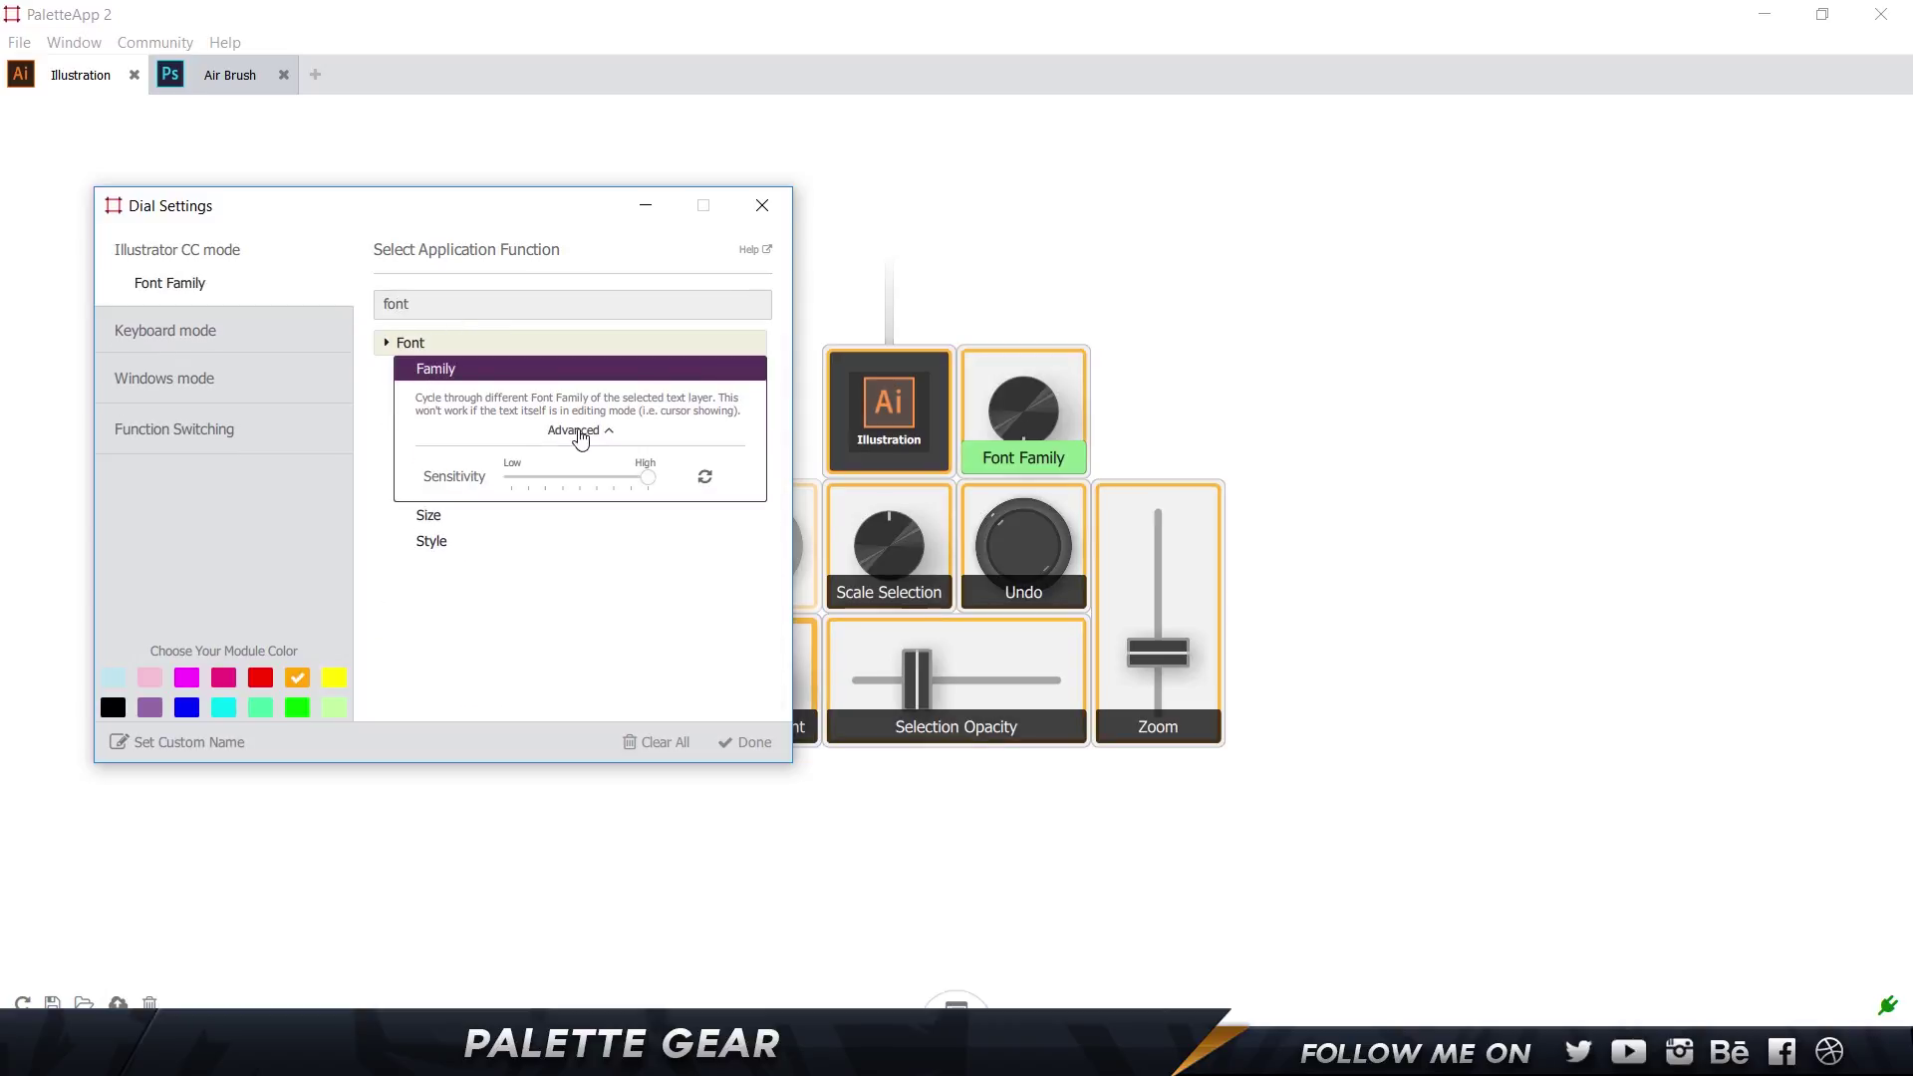
left_click(746, 741)
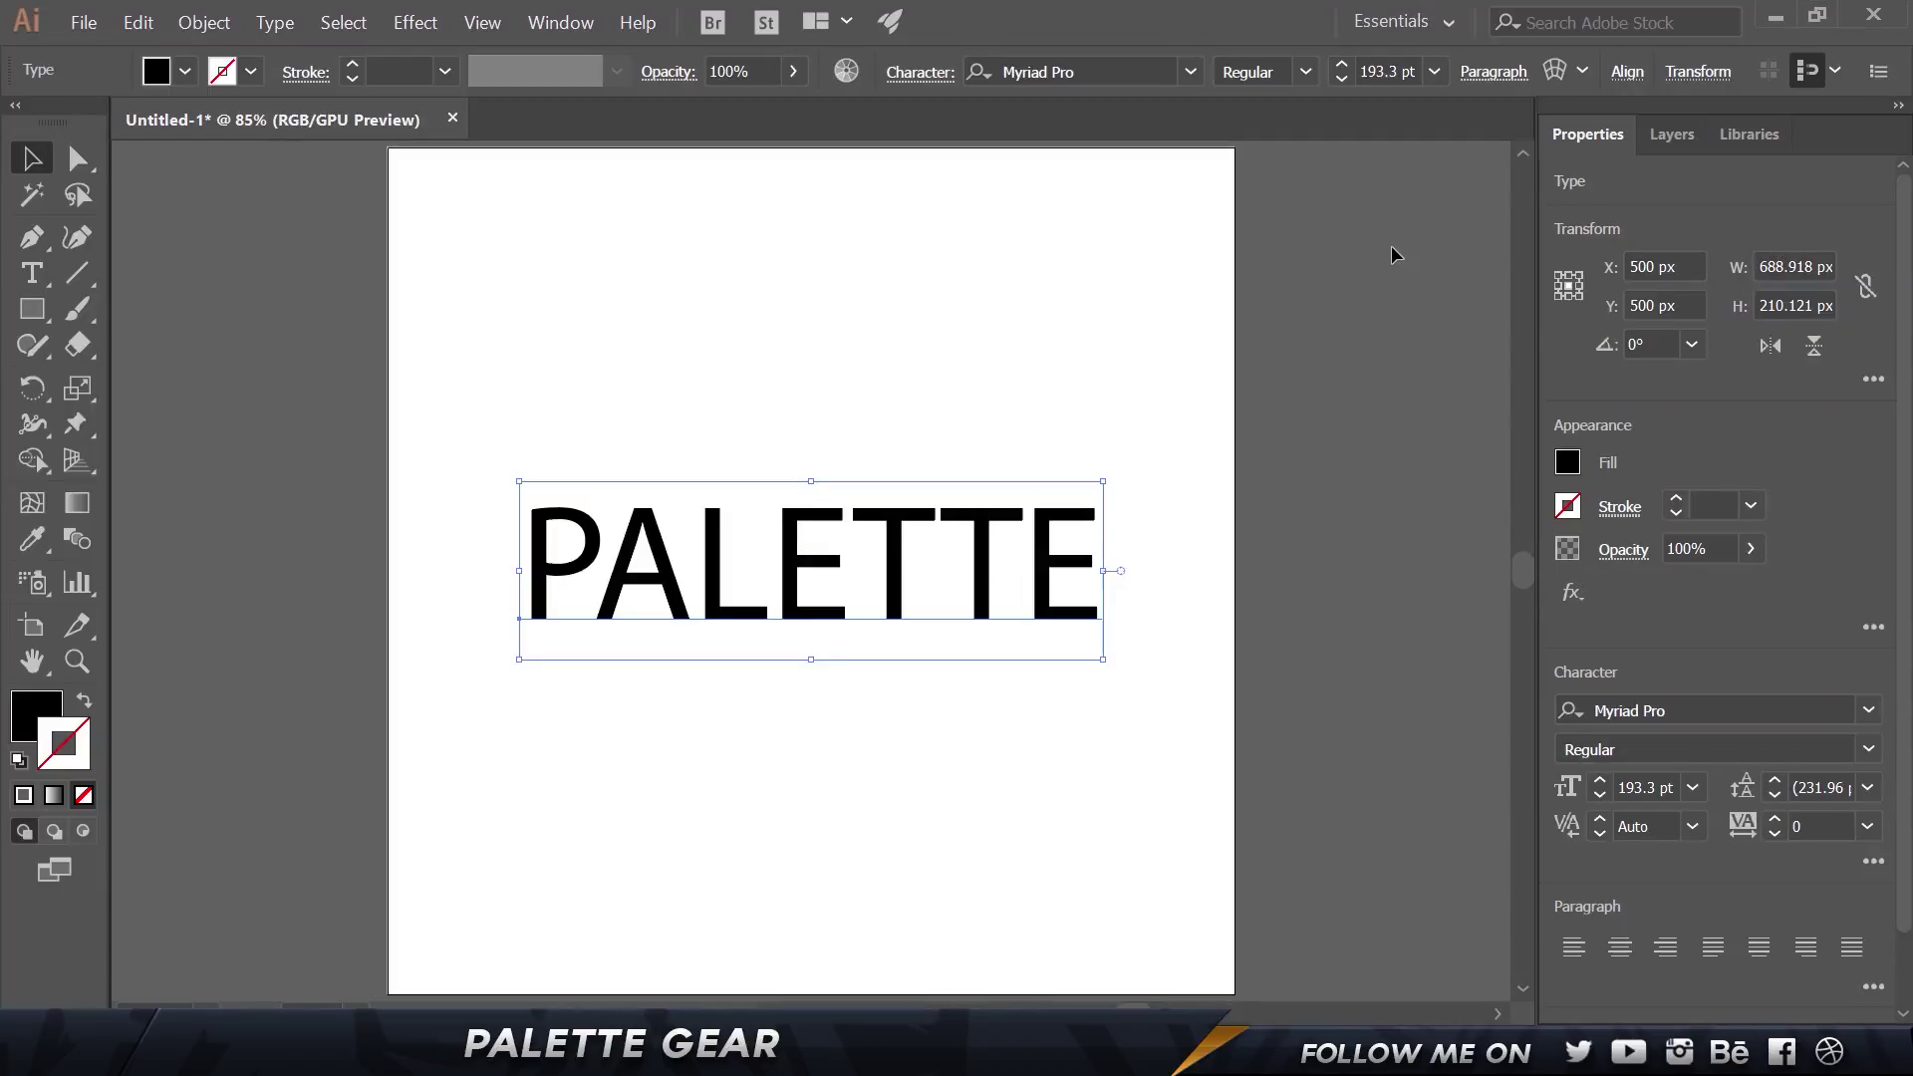
Cycle PALETTE's font past Onyx and Paytone One to Renogare-Regular, and shift it up-left
key("Down")
key("Down")
key("Down")
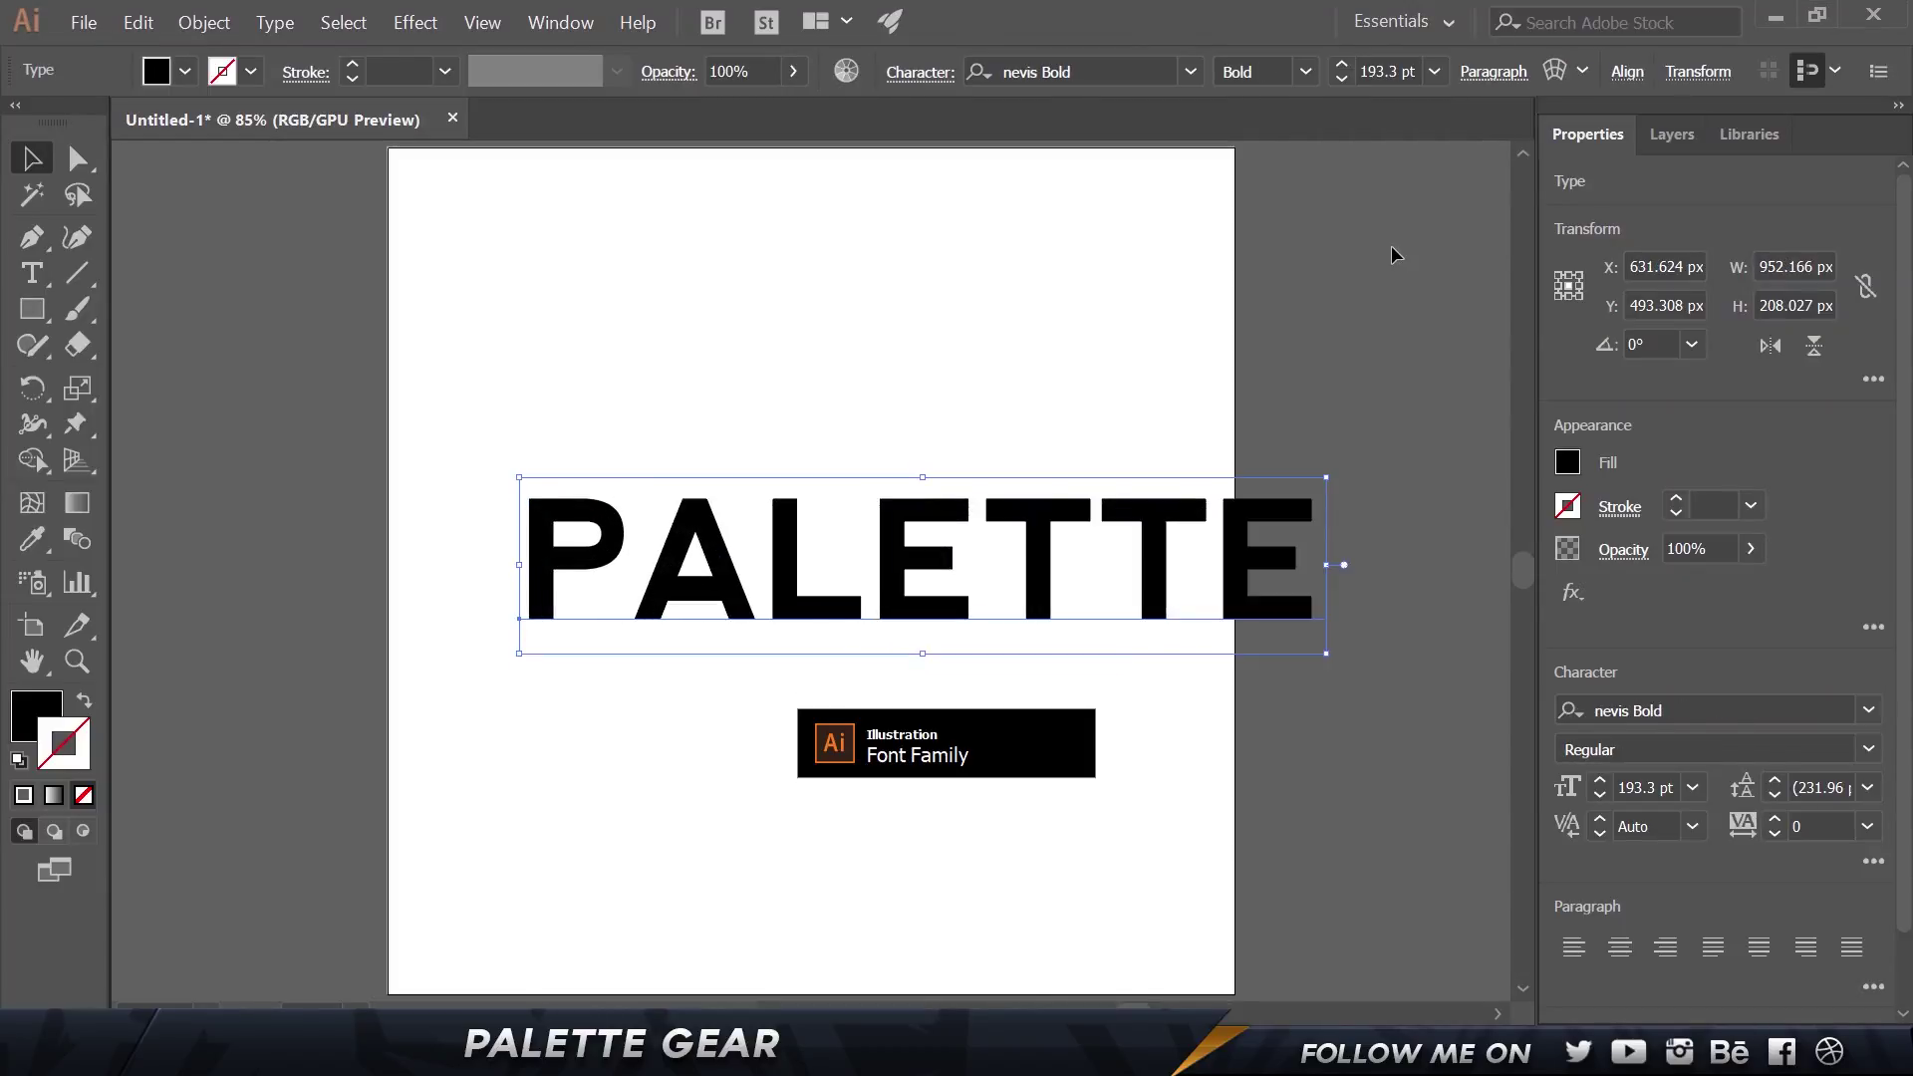
key("Down")
key("Down")
key("Down")
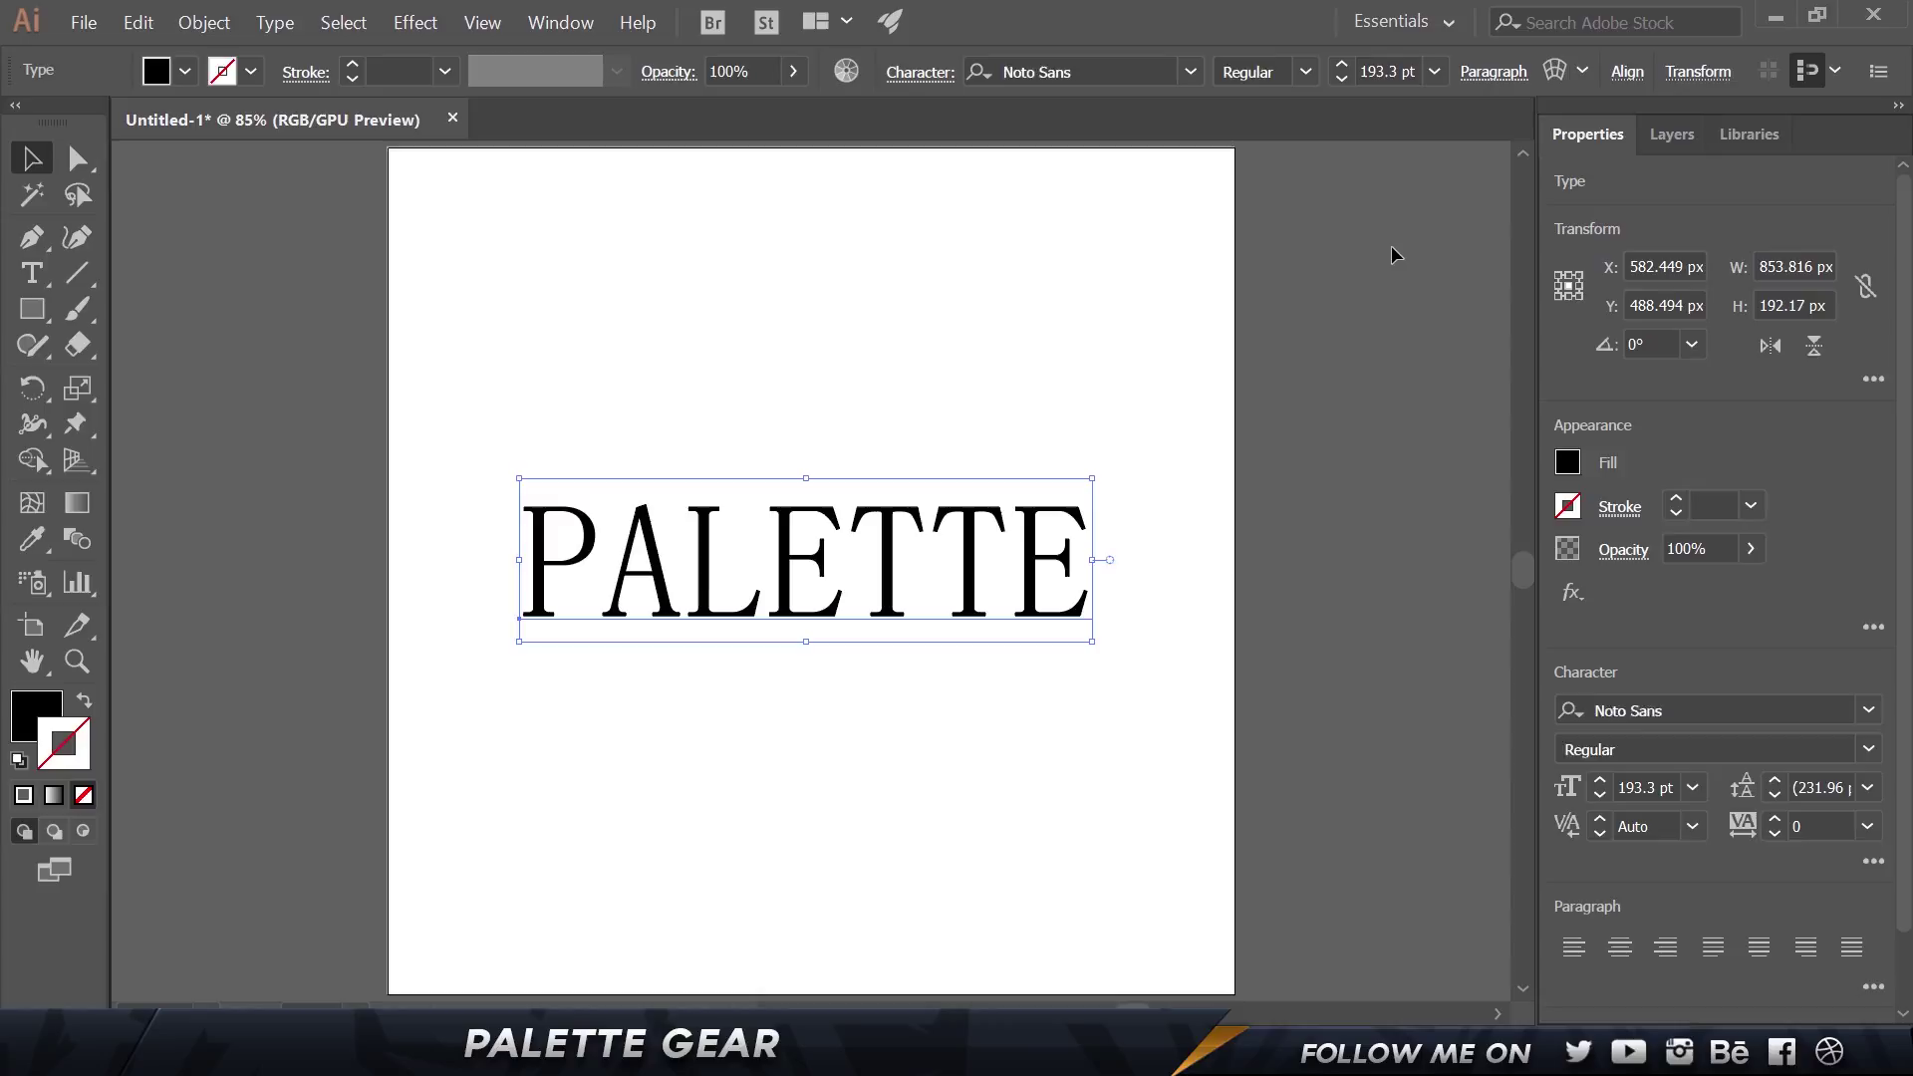
key("Down")
key("Down")
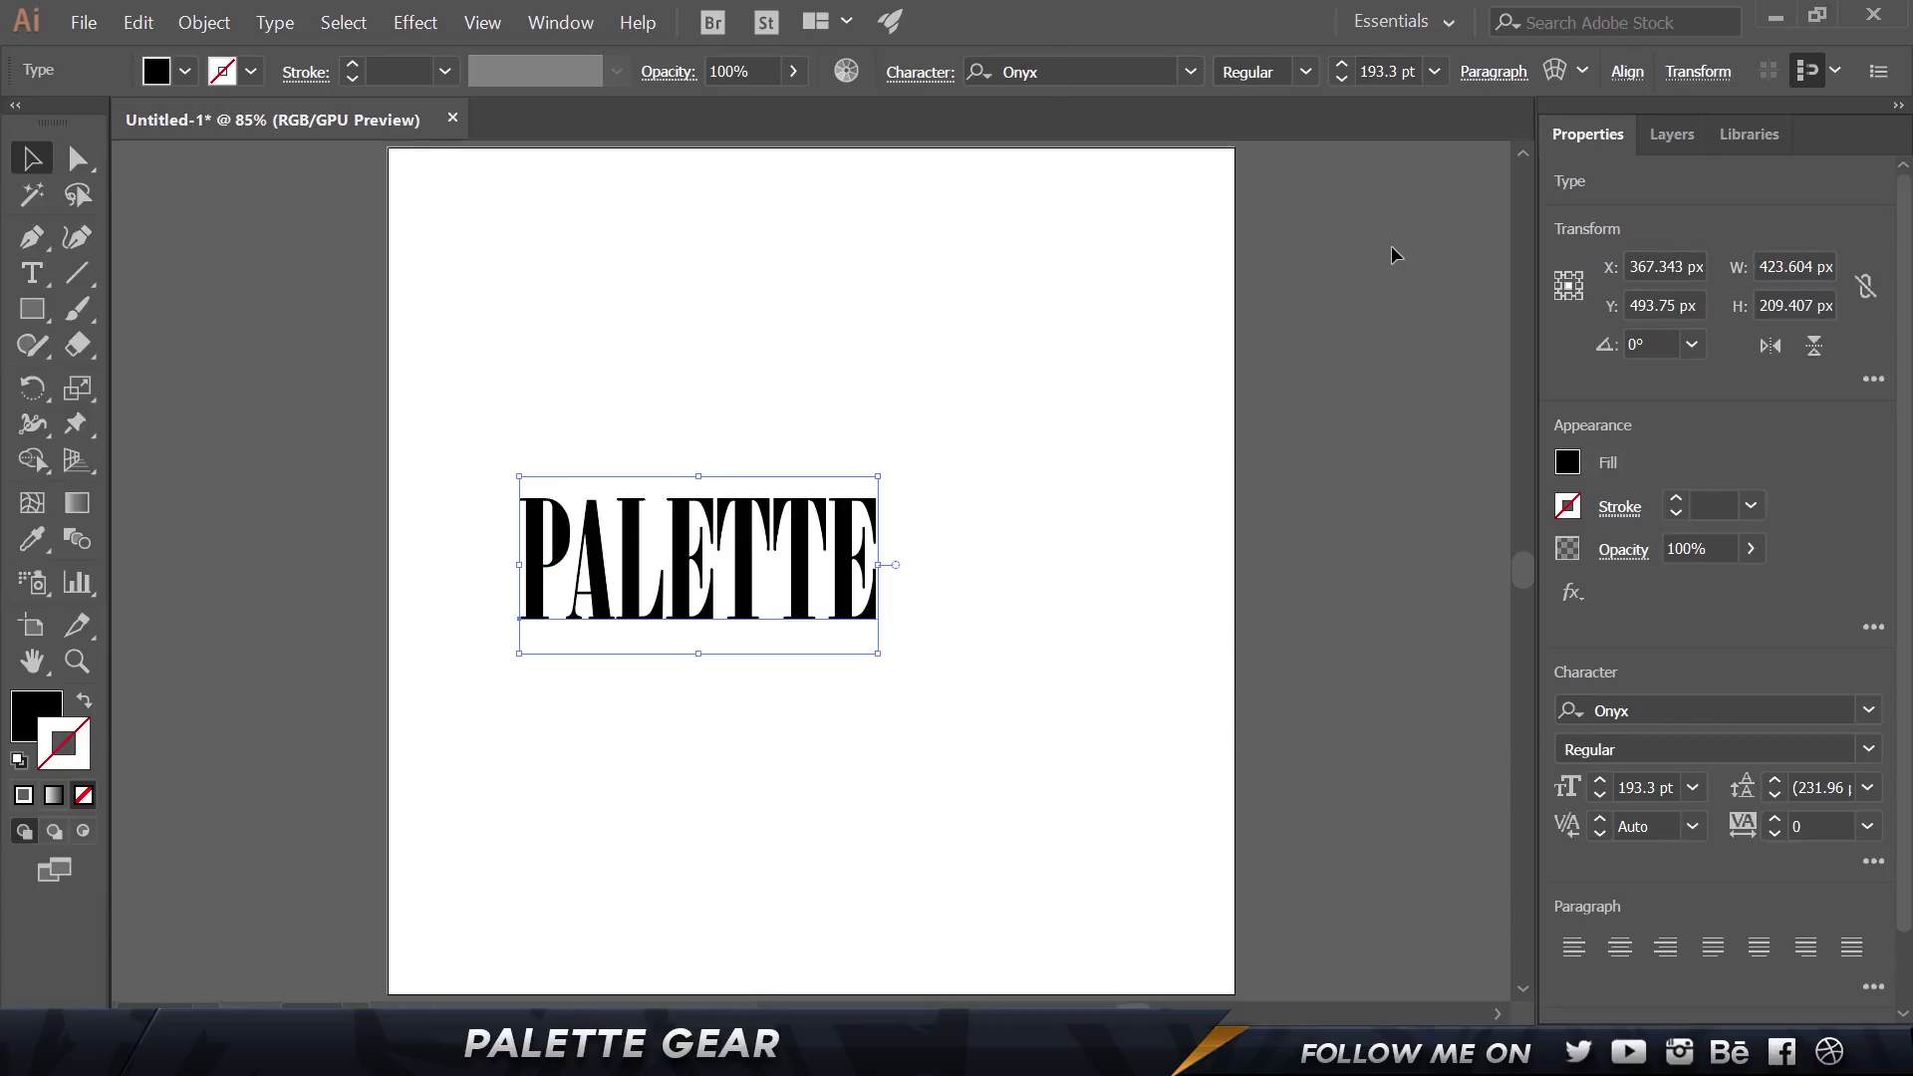
key("Down")
key("Down")
key("Down")
key("Down")
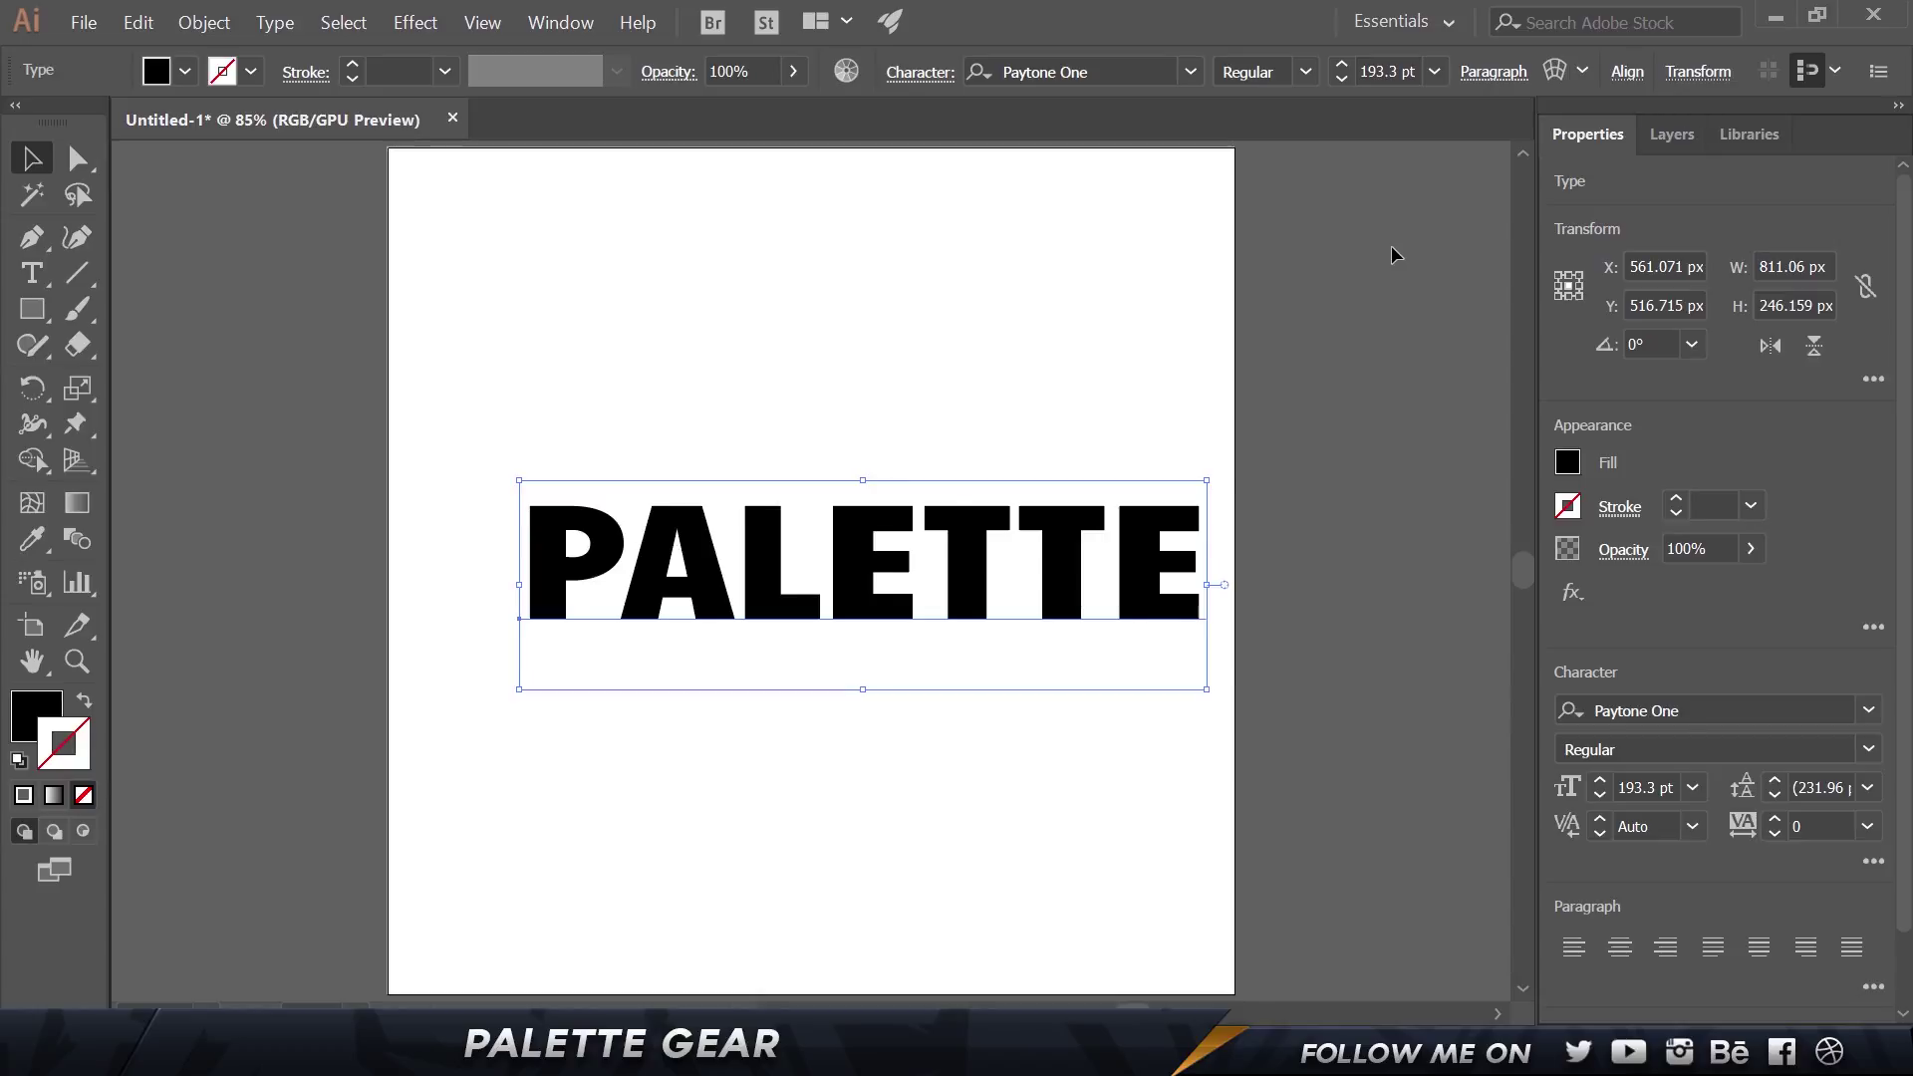
key("Down")
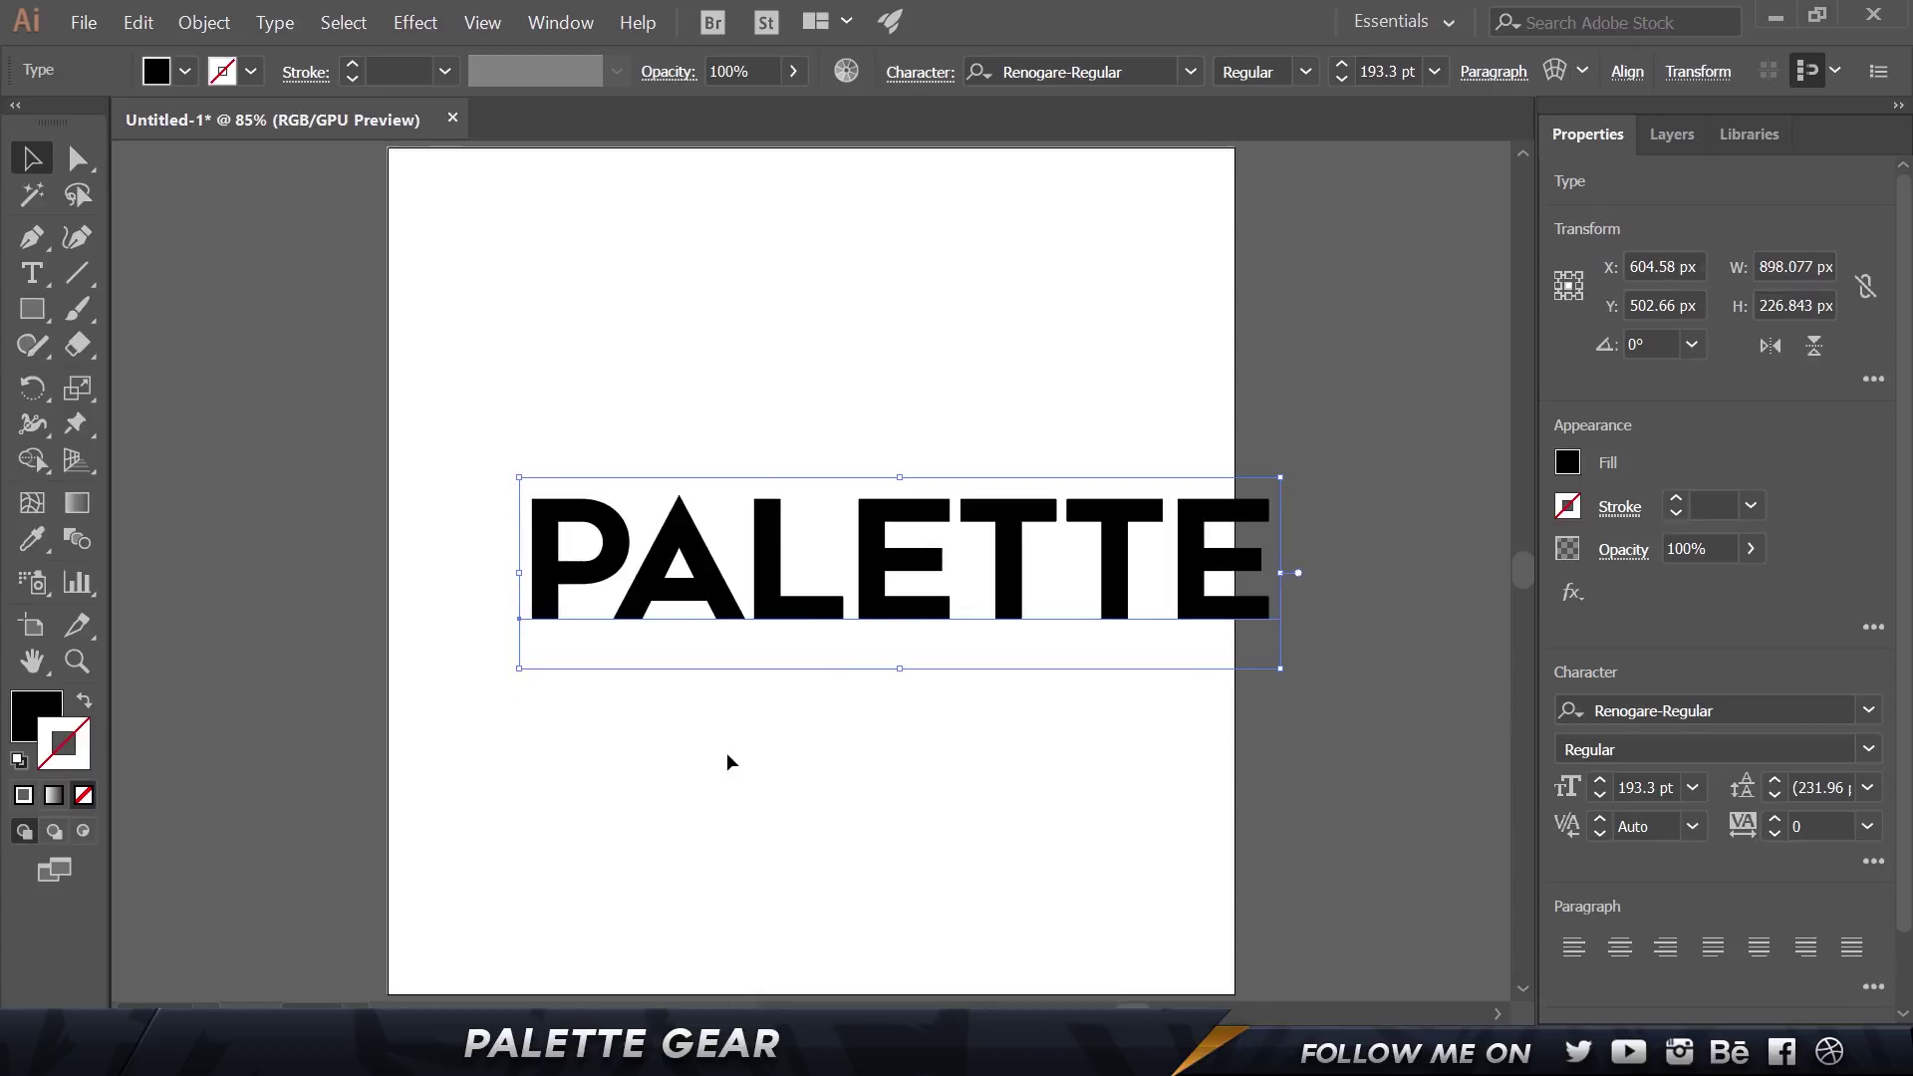
left_click_drag(913, 545, 837, 523)
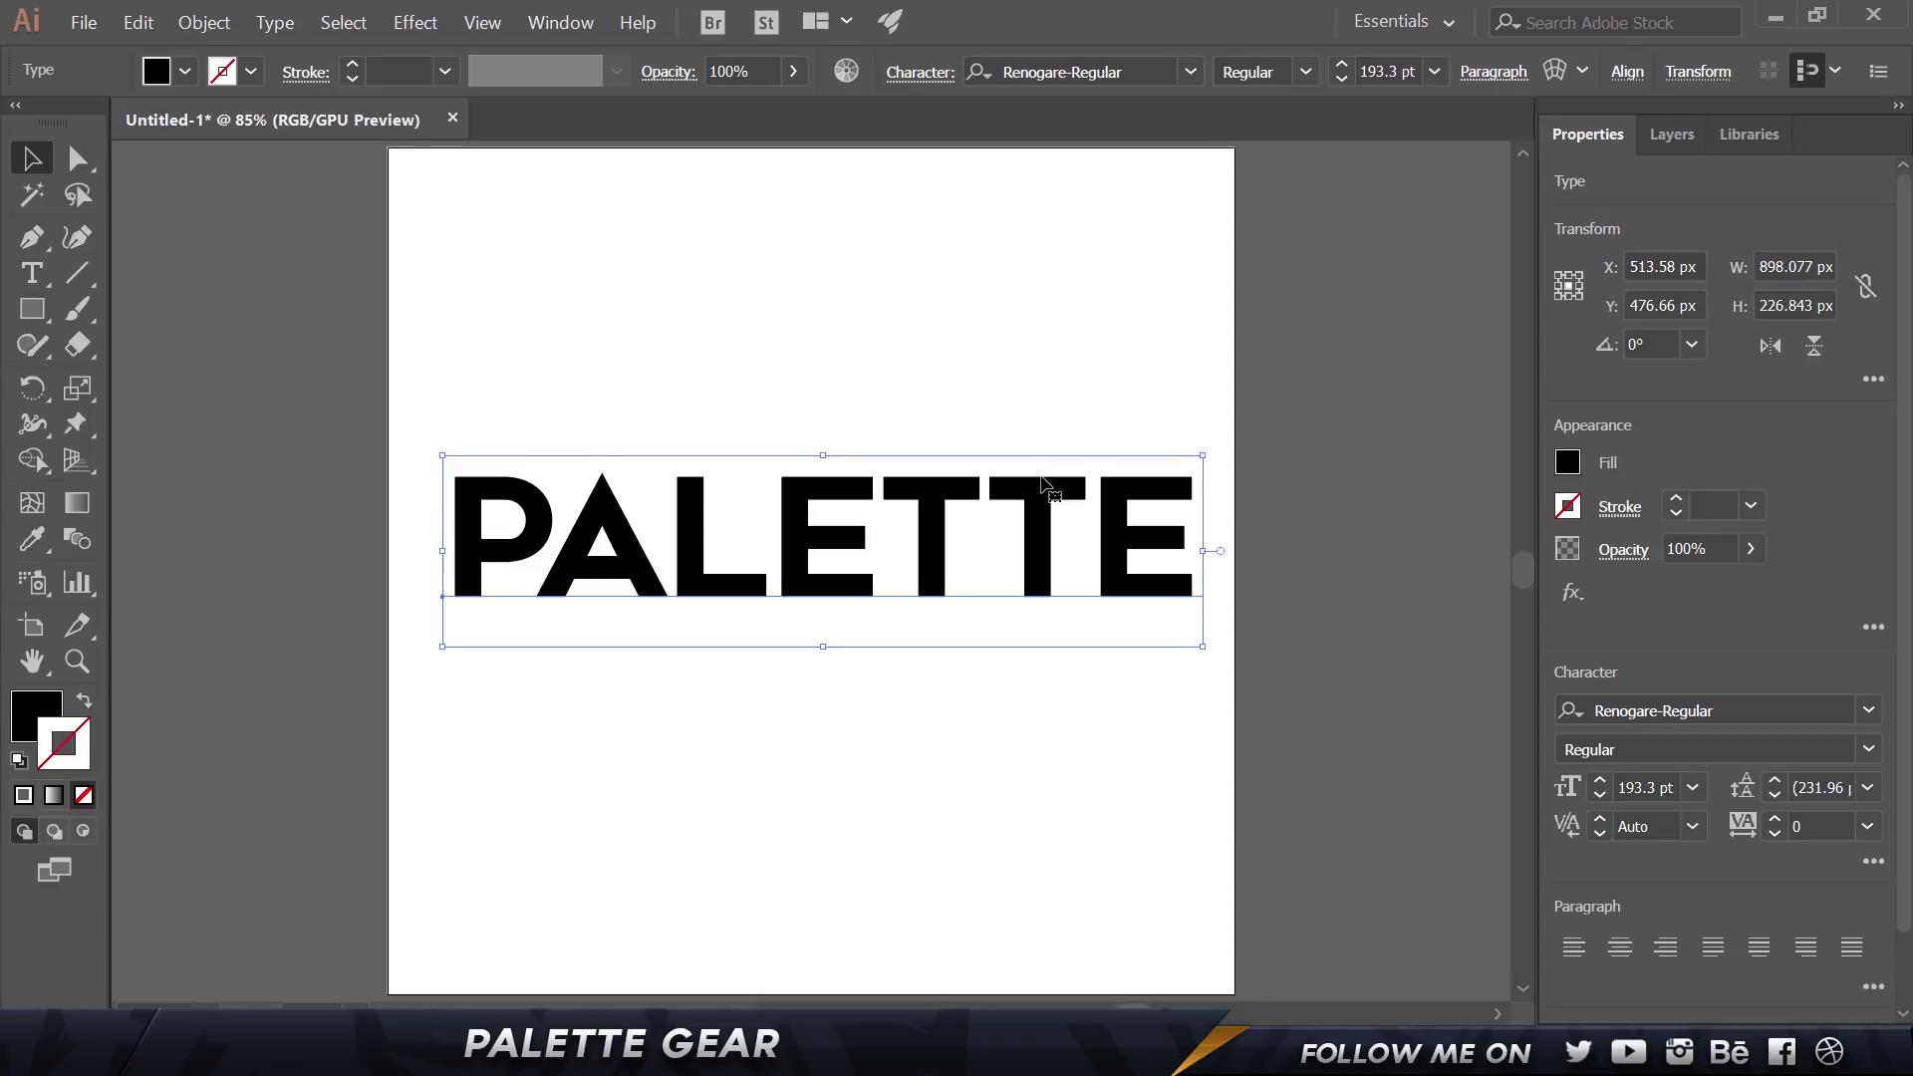
key("alt+Tab")
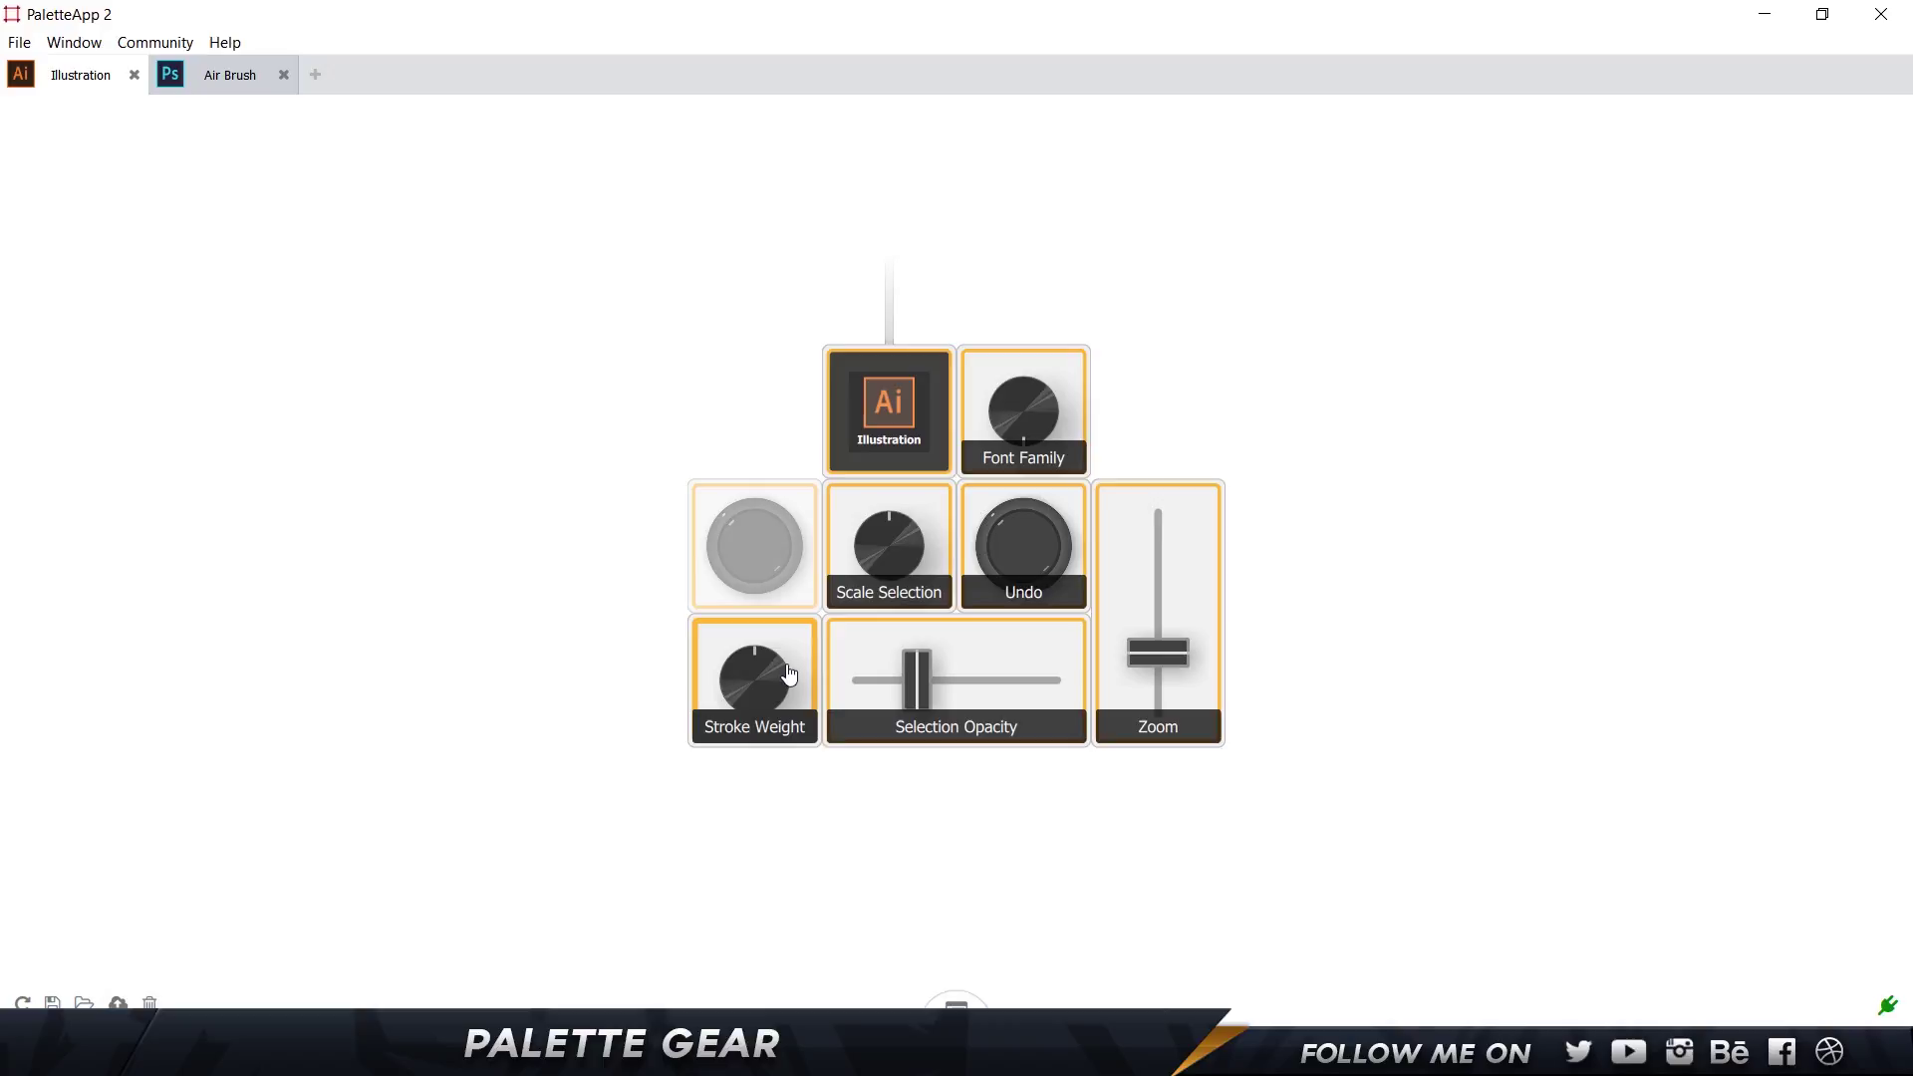
Check the Stroke Weight dial's settings, then dial PALETTE to RefuelEl-Italic with a 17 pt stroke
left_click(789, 675)
left_click(812, 673)
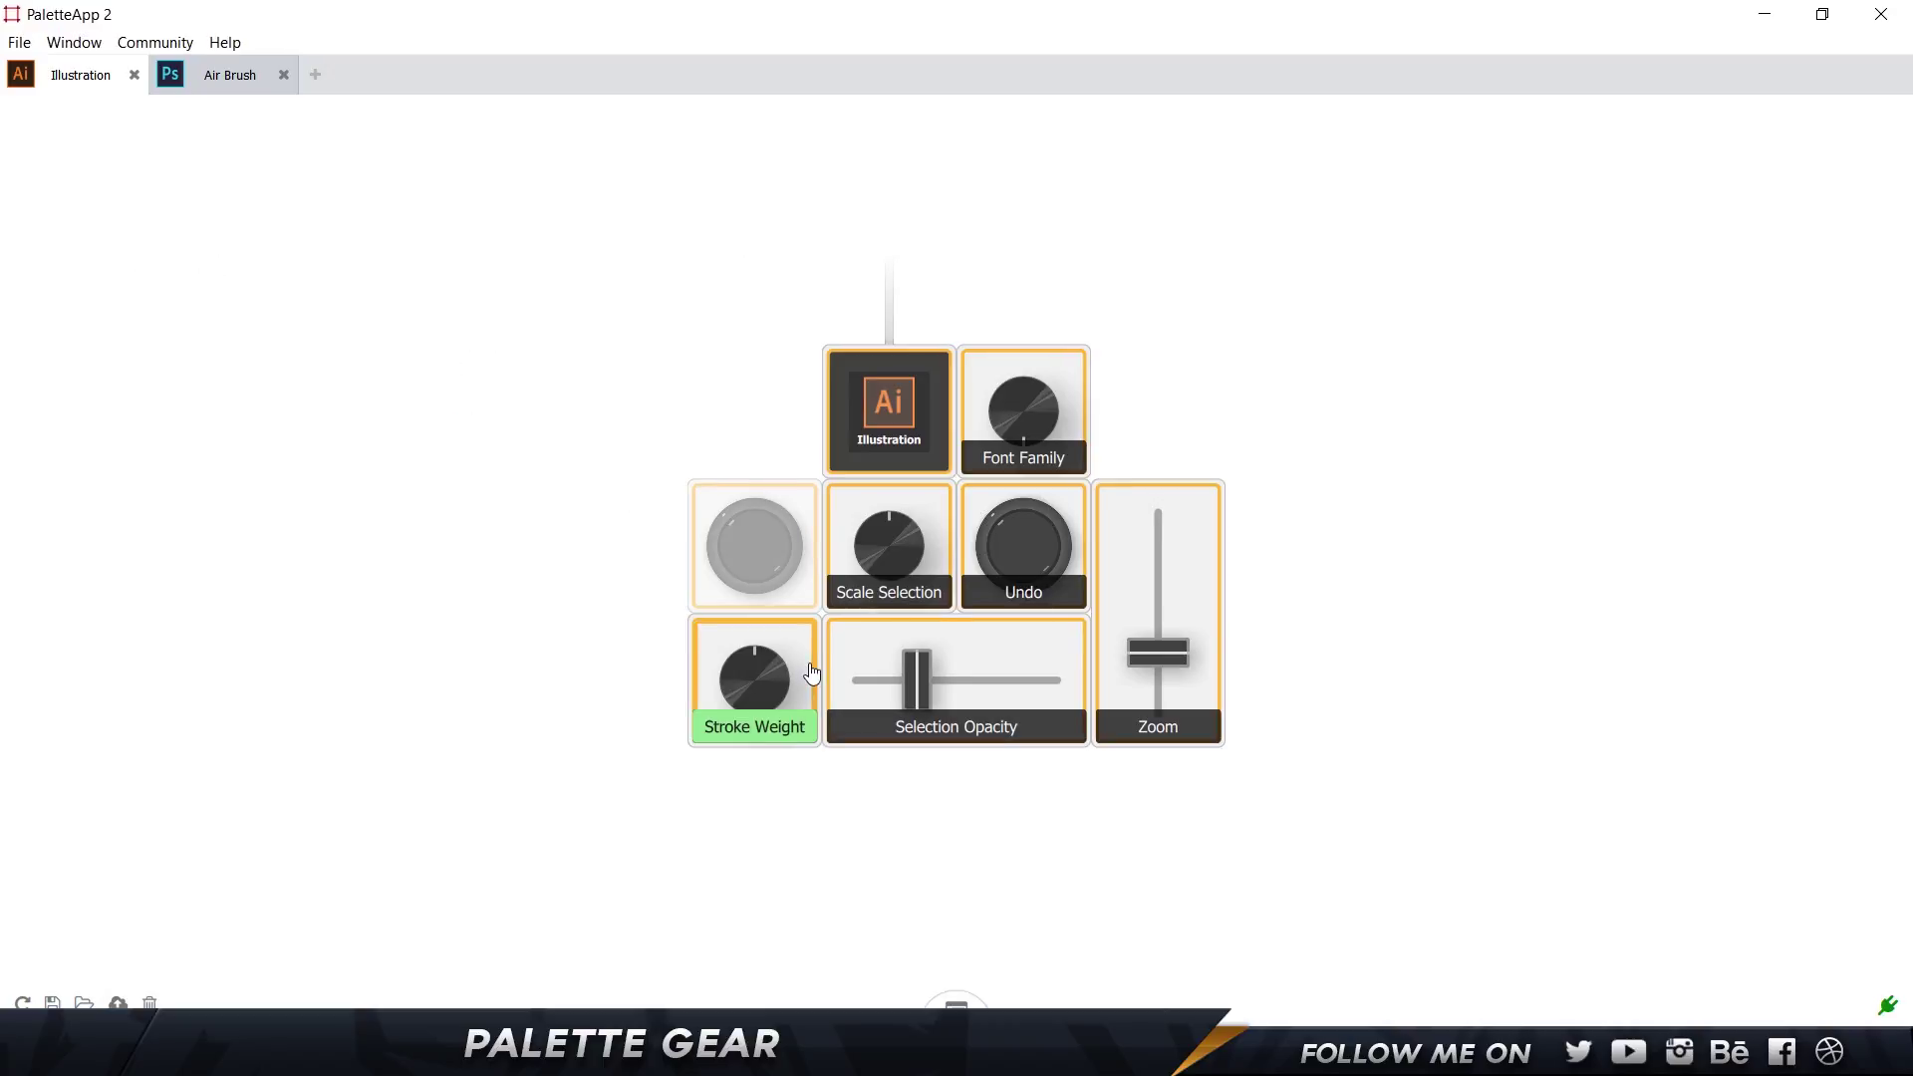
left_click(792, 660)
key("alt+Tab")
key("Tab")
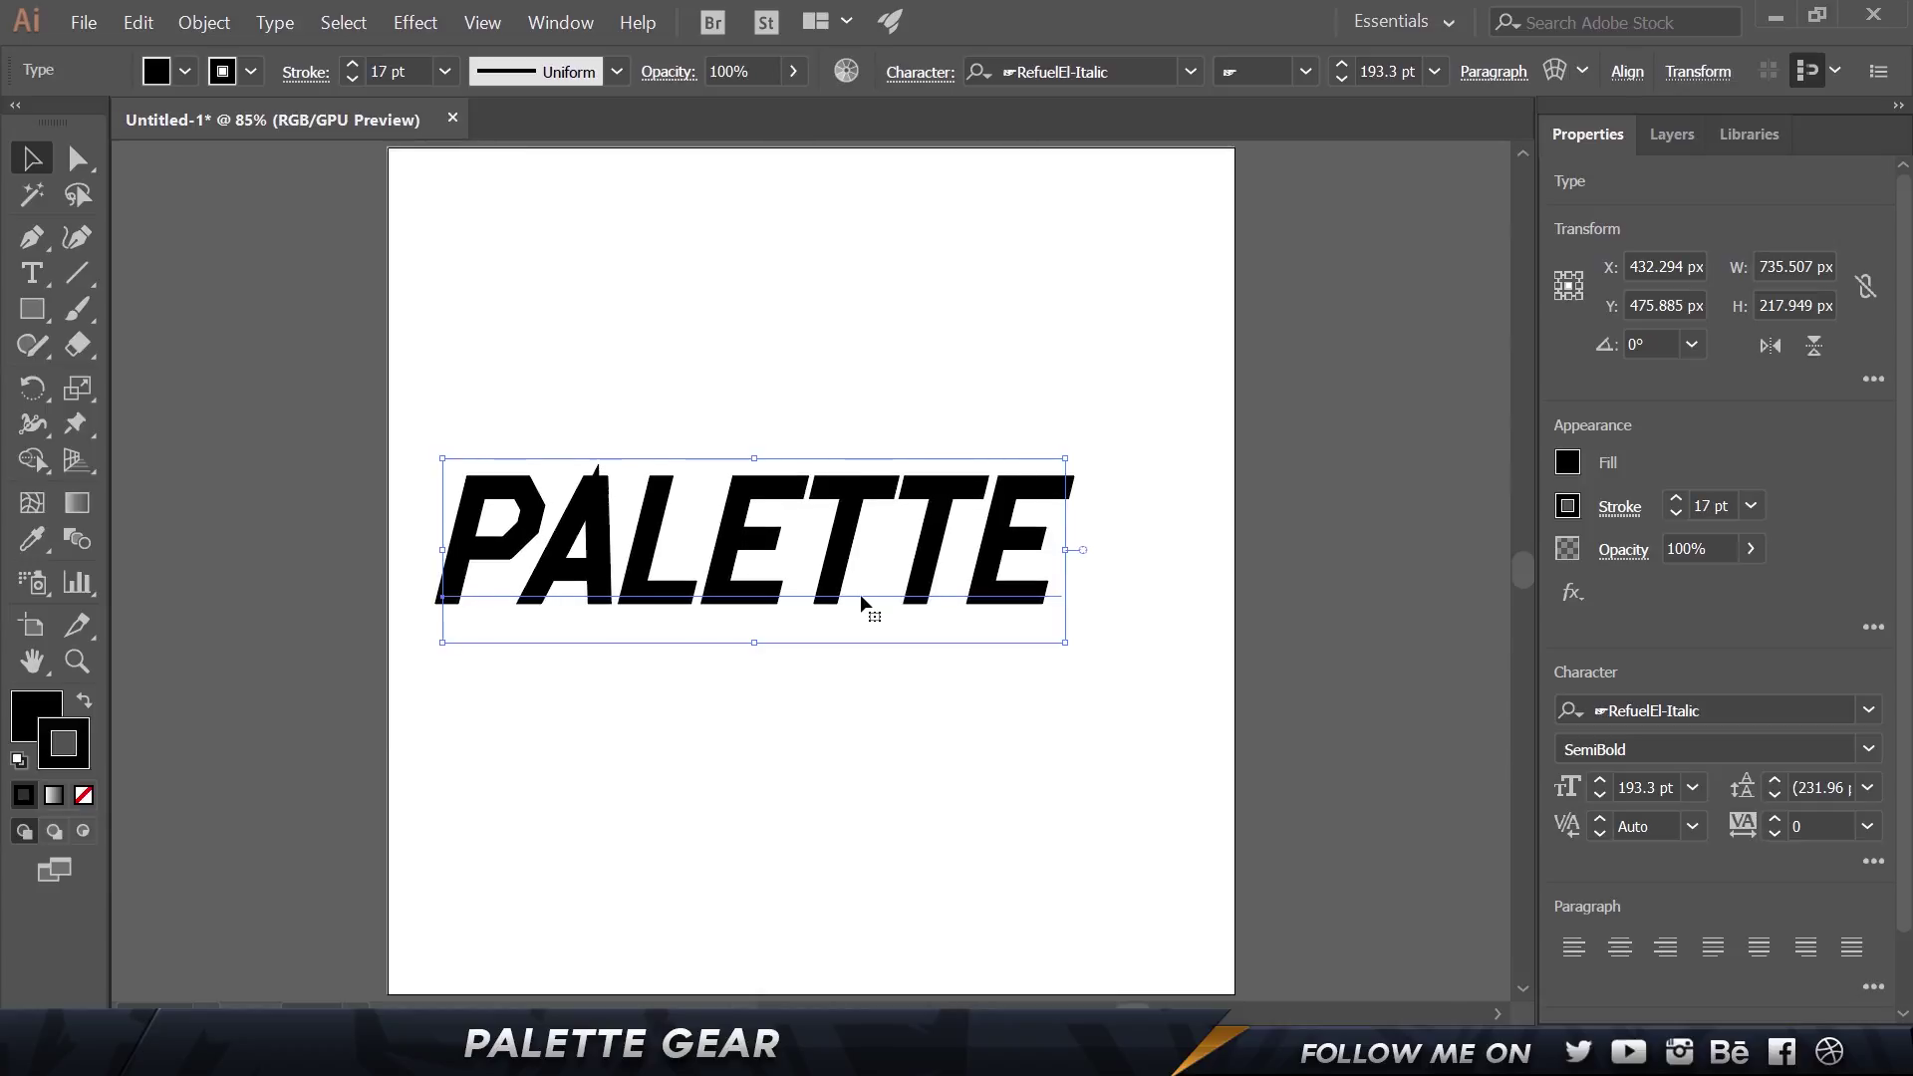
Preview the Air Brush layout's controls, then return to the Illustration layout and Illustrator
key("alt+Tab")
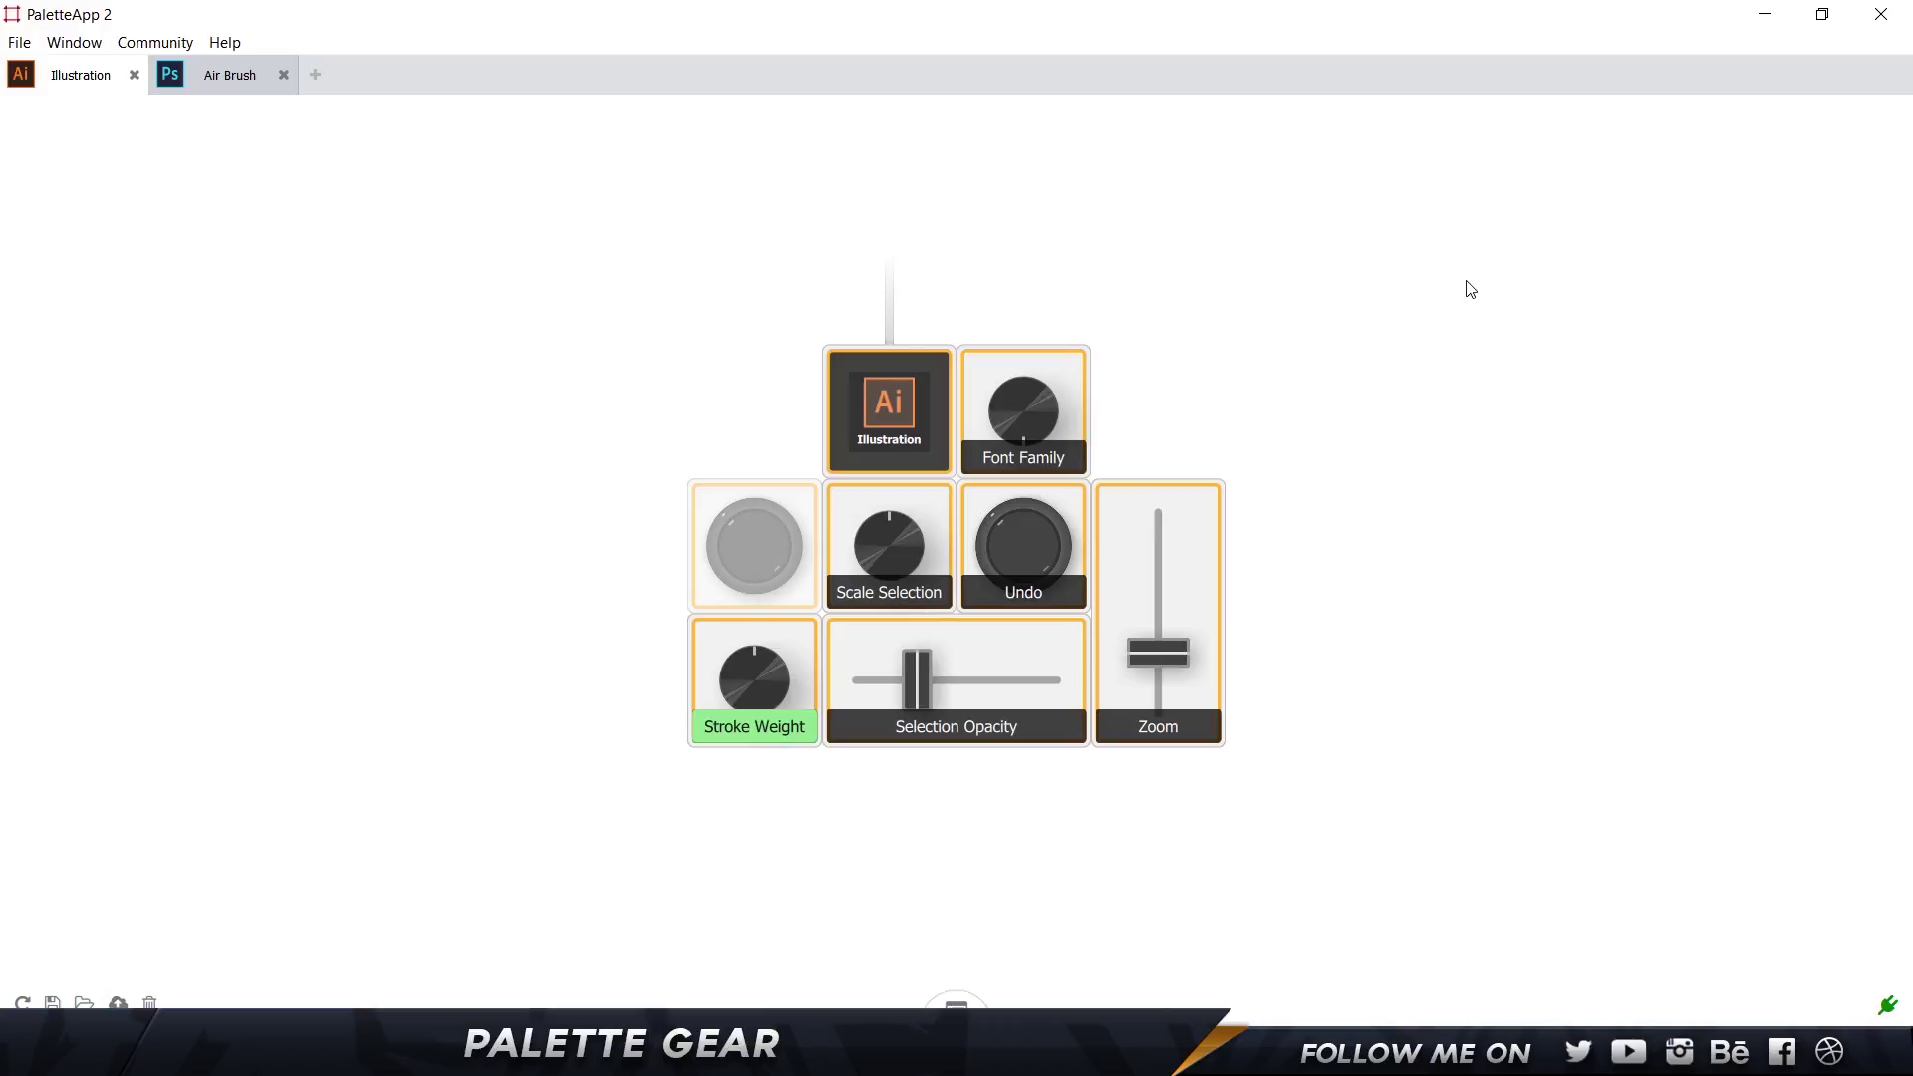
left_click(245, 79)
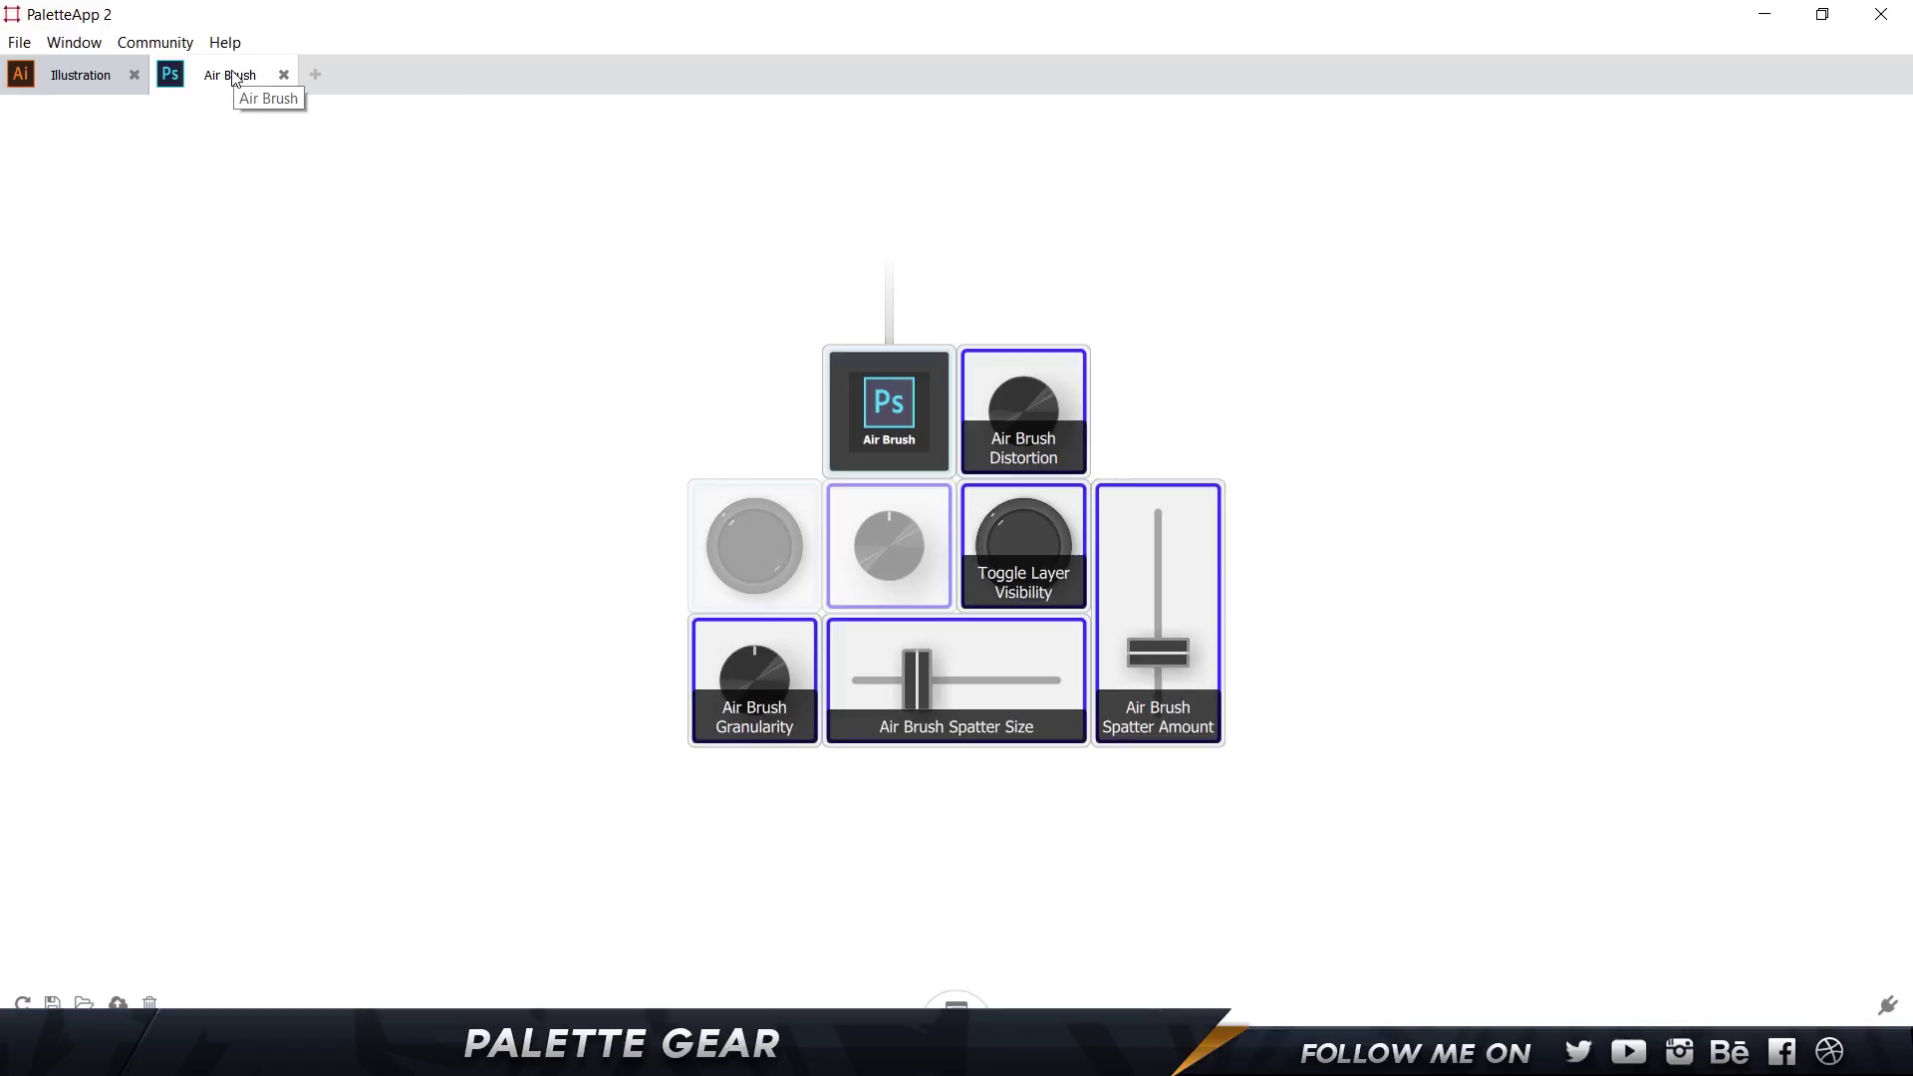
left_click(85, 84)
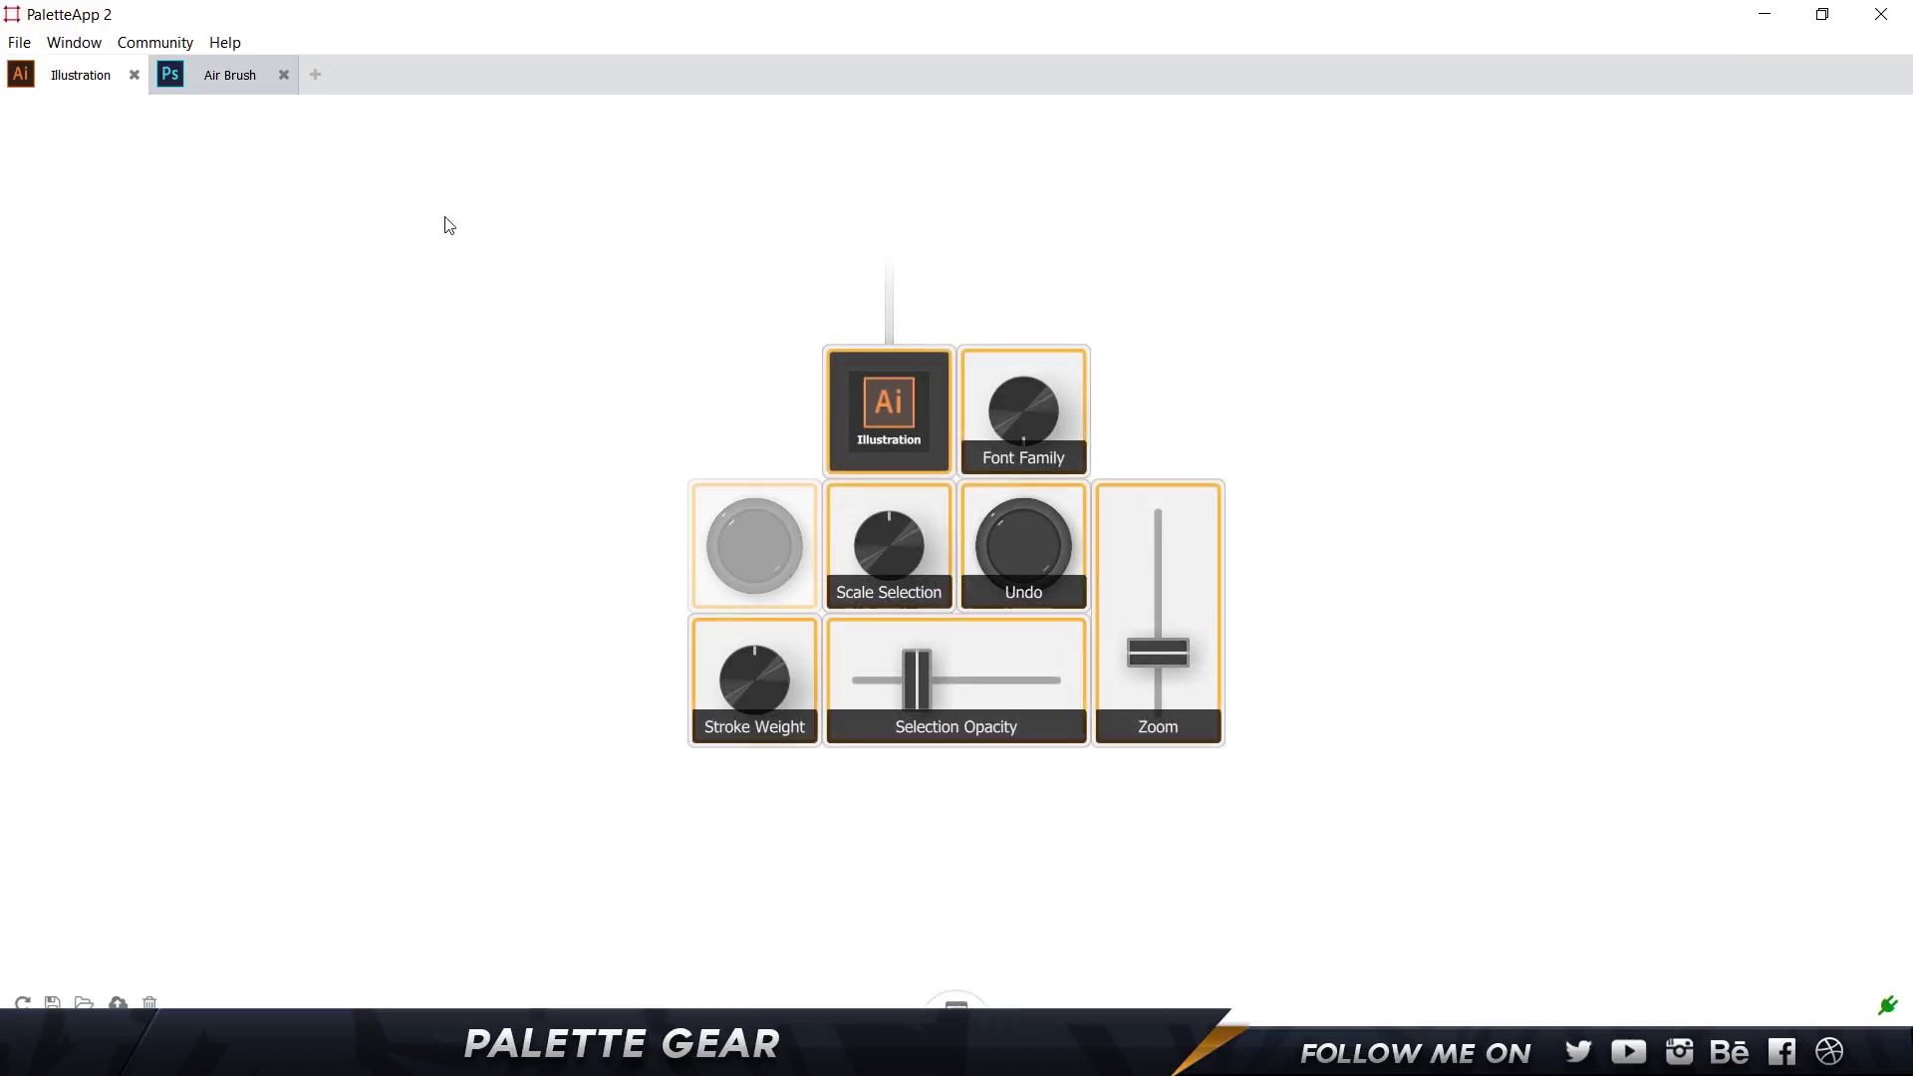
key("alt+Tab")
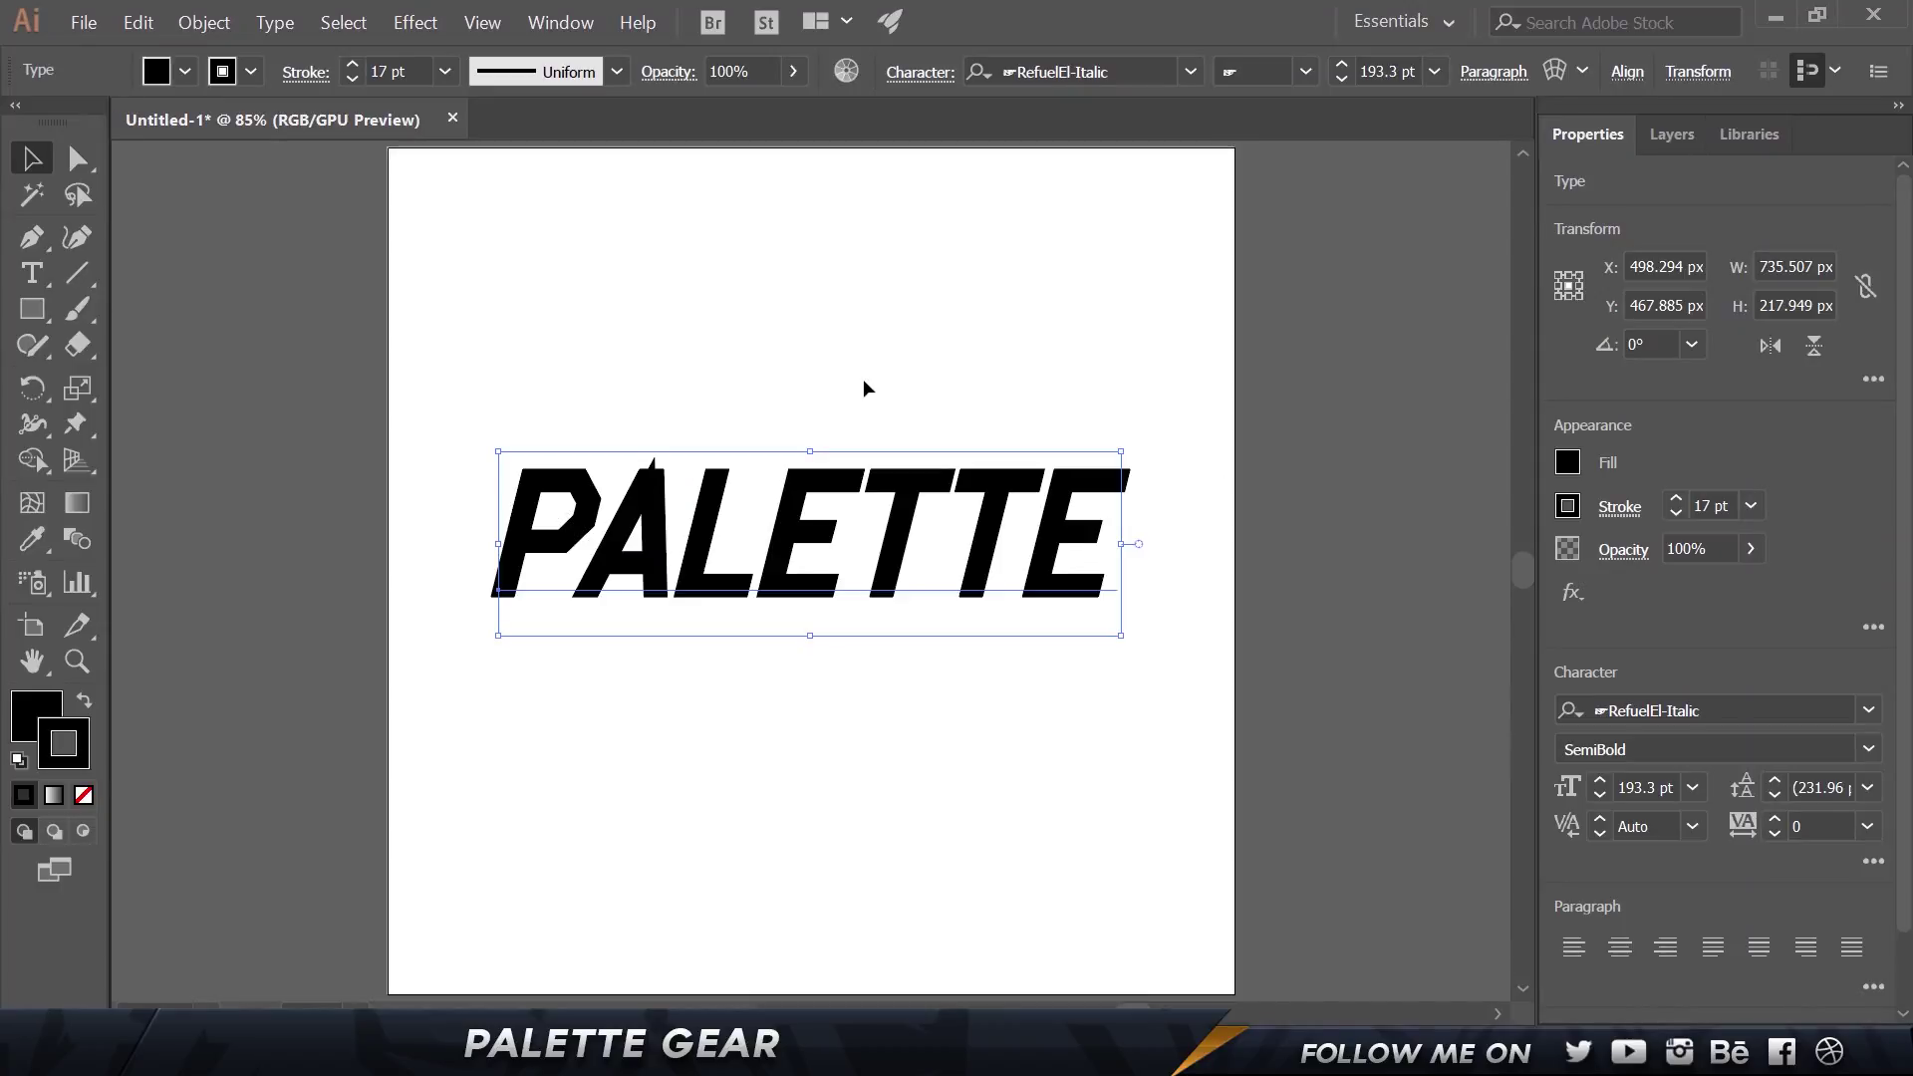
Fade the PALETTE text to 71% opacity with the Selection Opacity slider
key("alt+Tab")
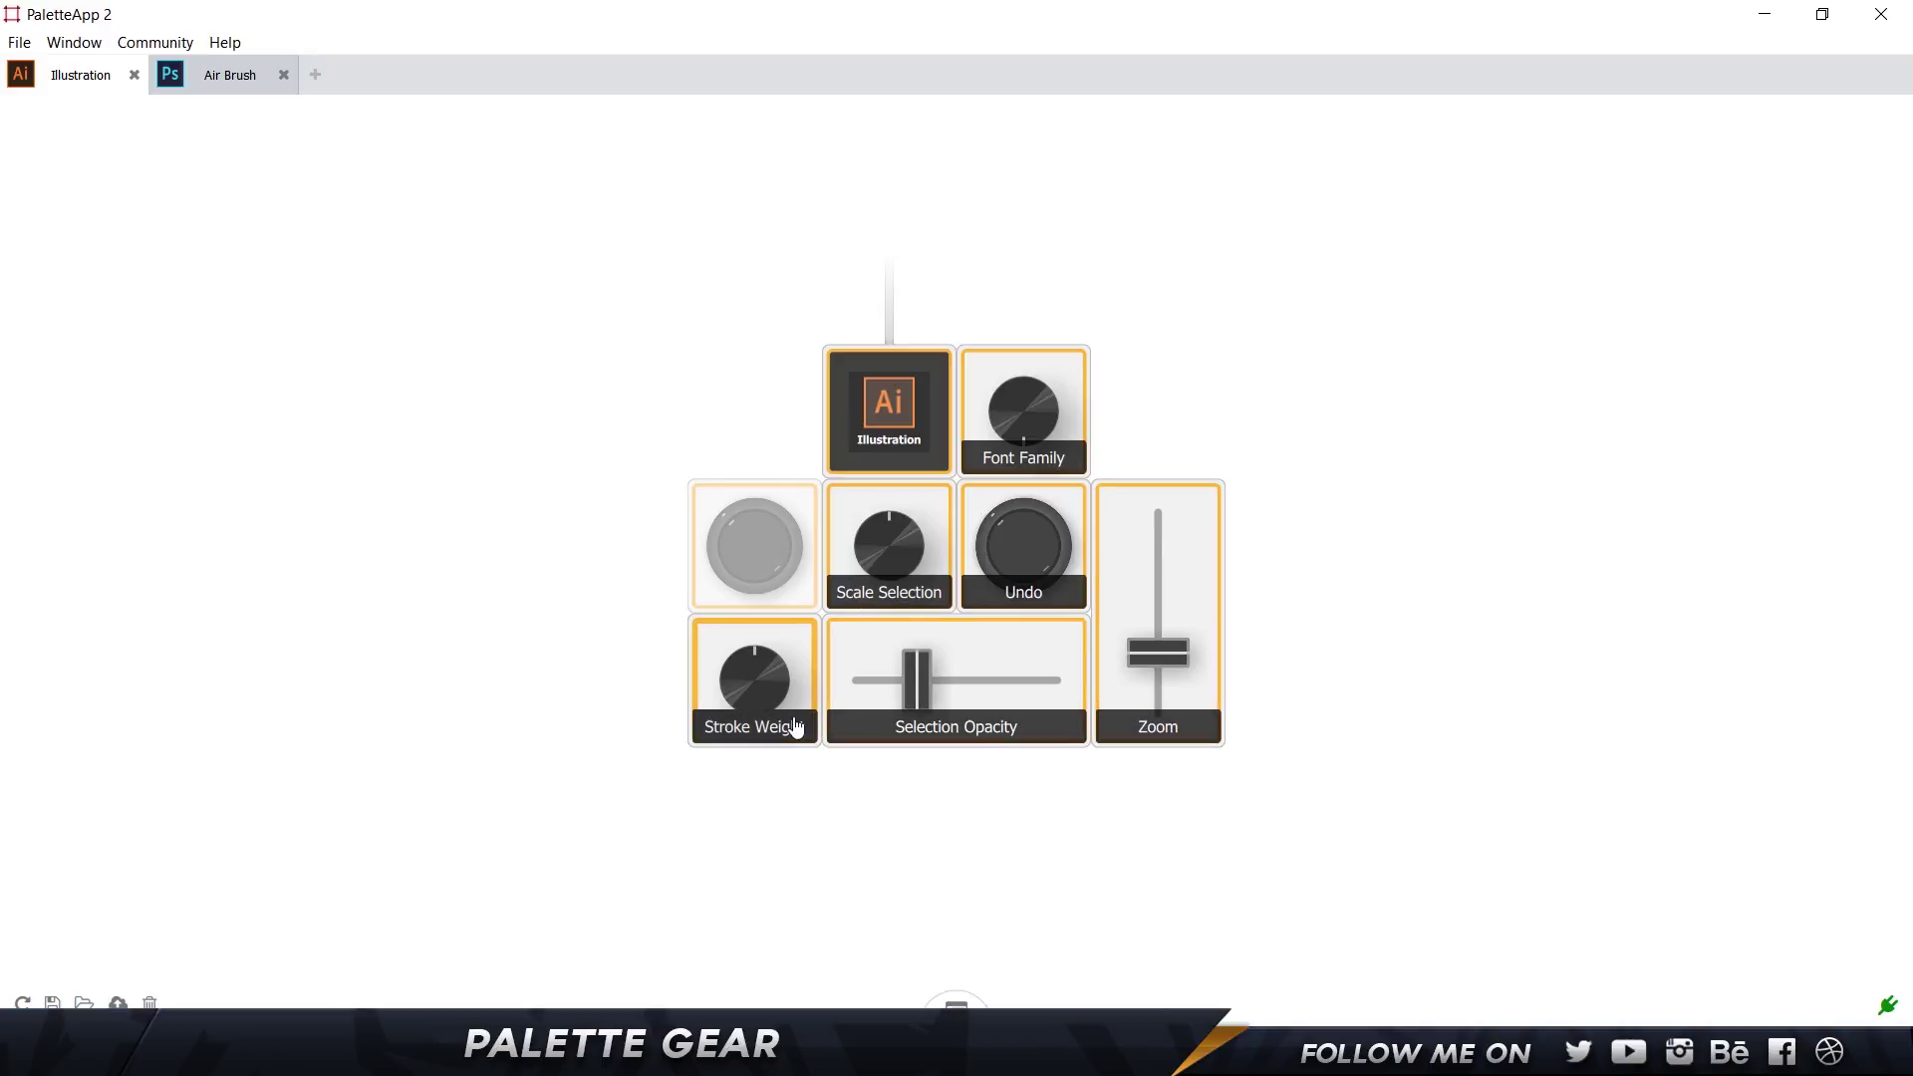
key("alt+Tab")
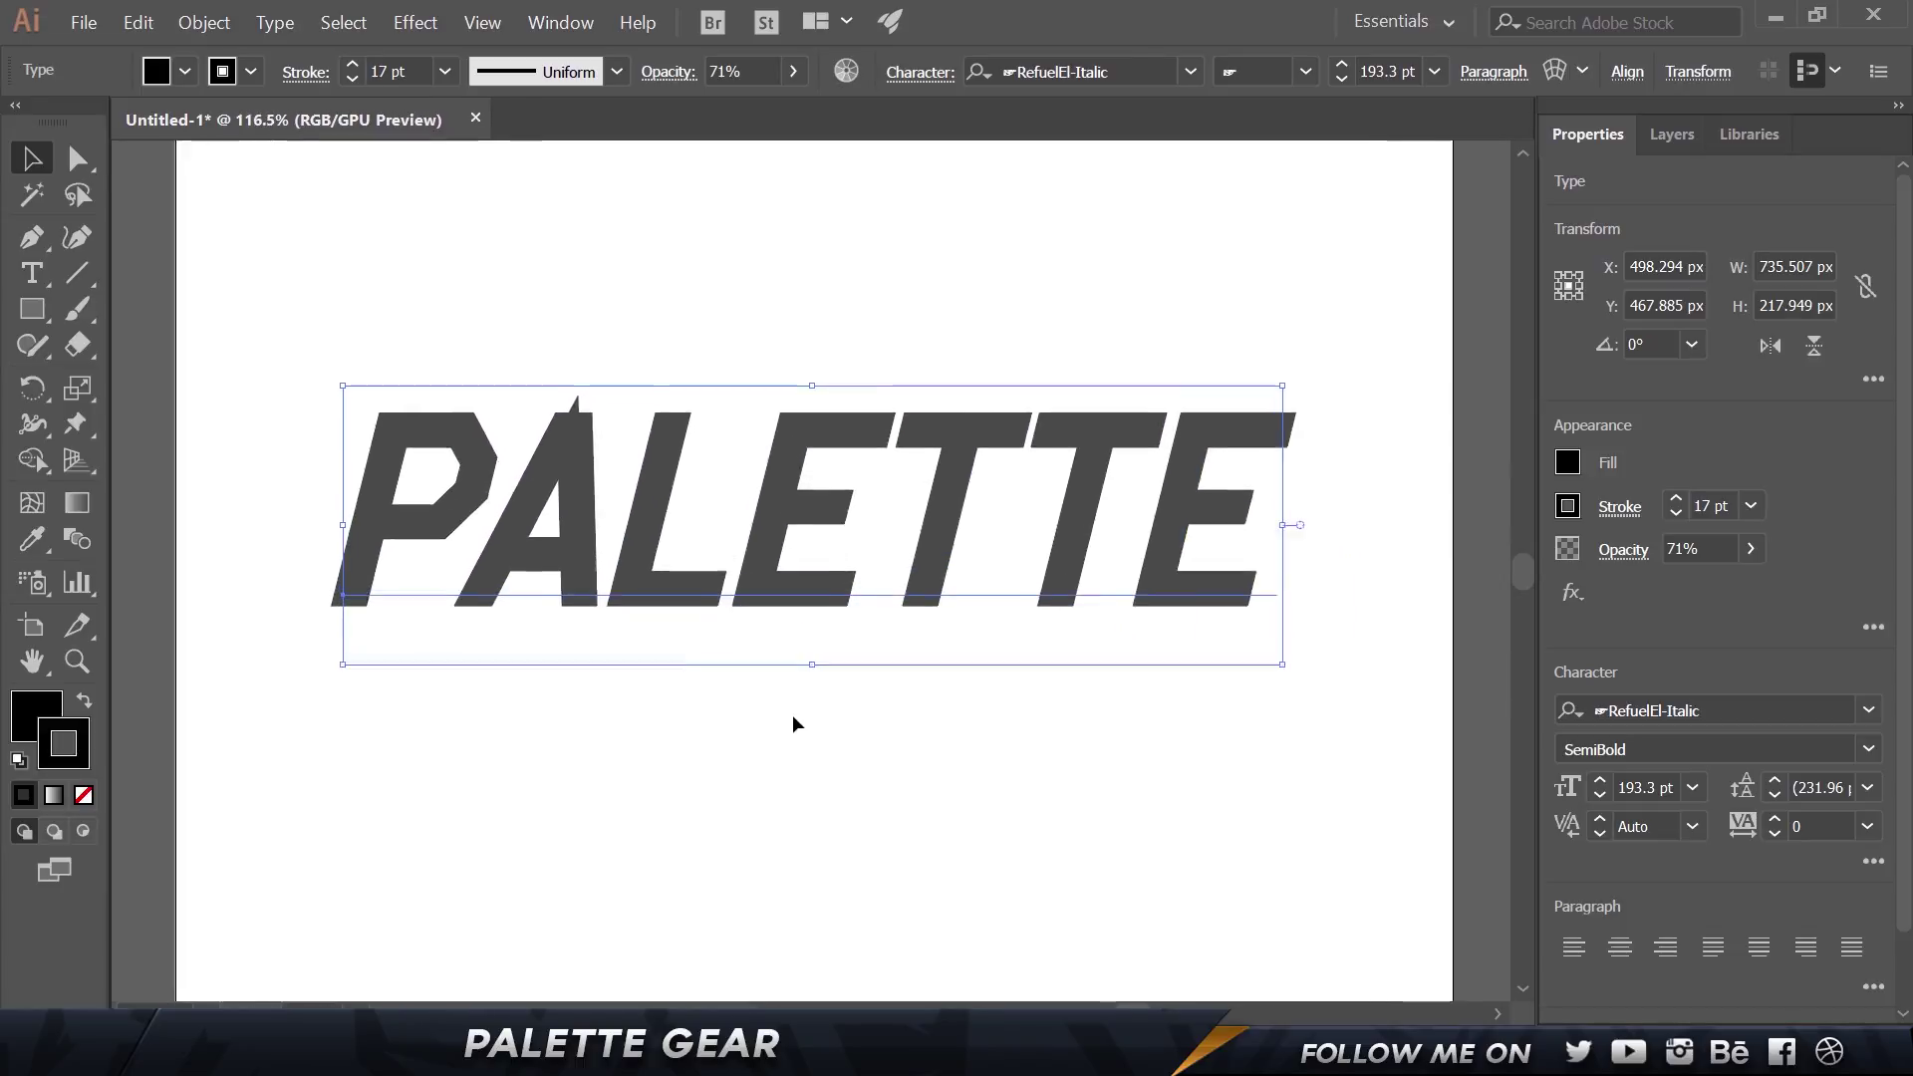
key("alt+Tab")
Assign Up/Down Pan to the zoom slider, dismissing the error that appears
left_click(1138, 576)
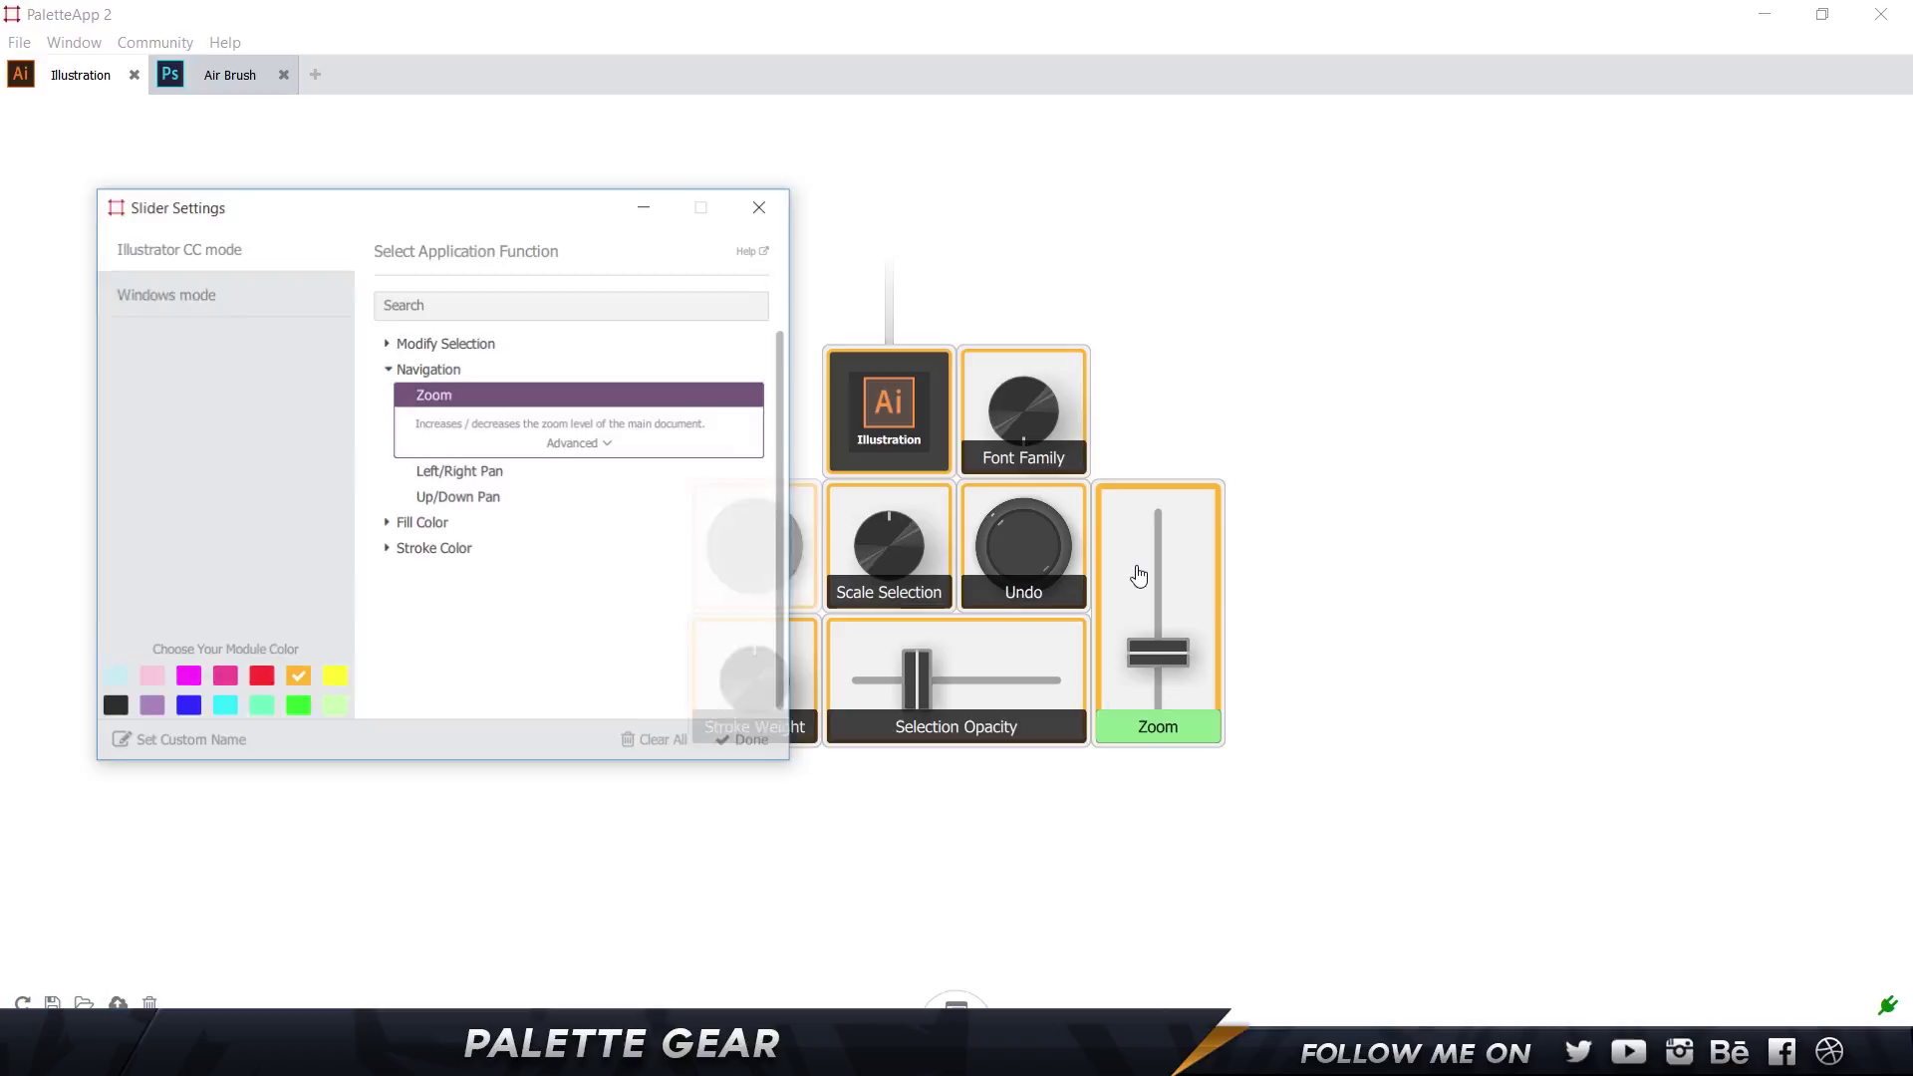
left_click(389, 344)
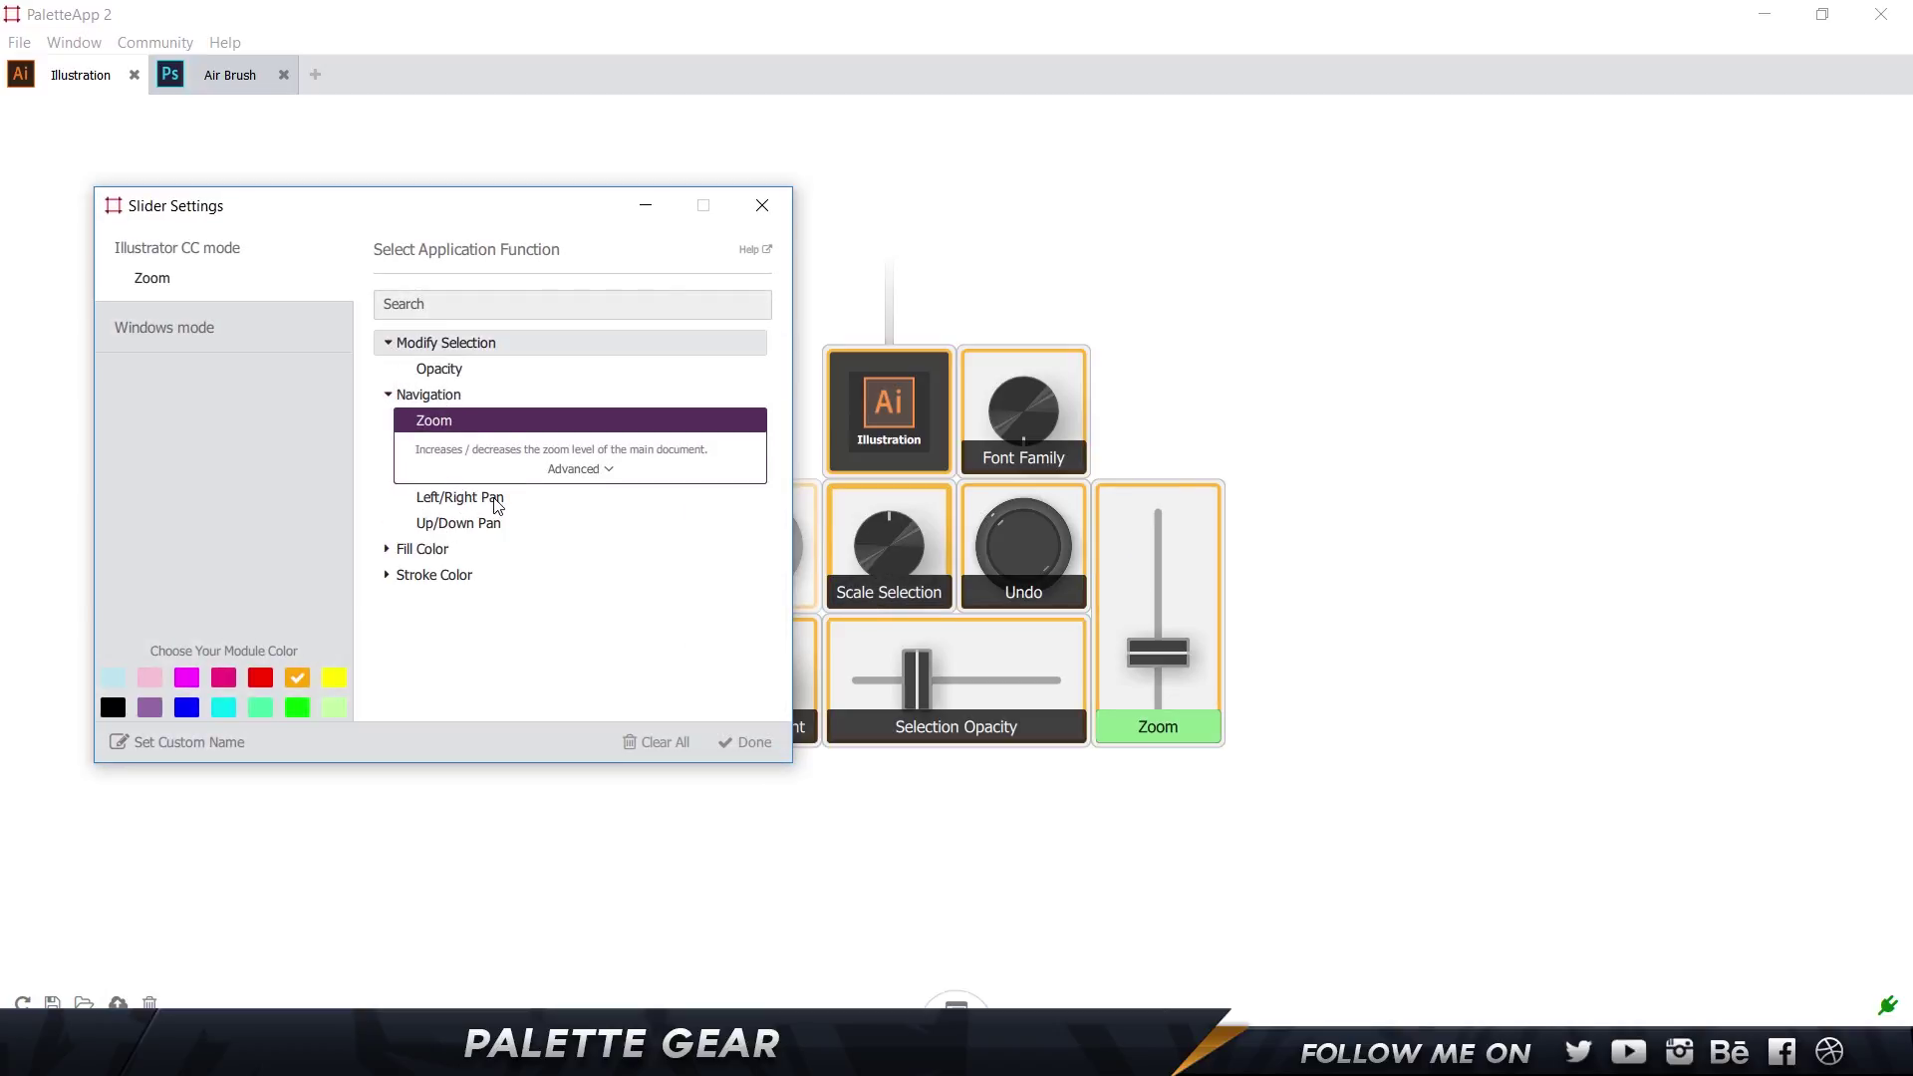
double_click(501, 523)
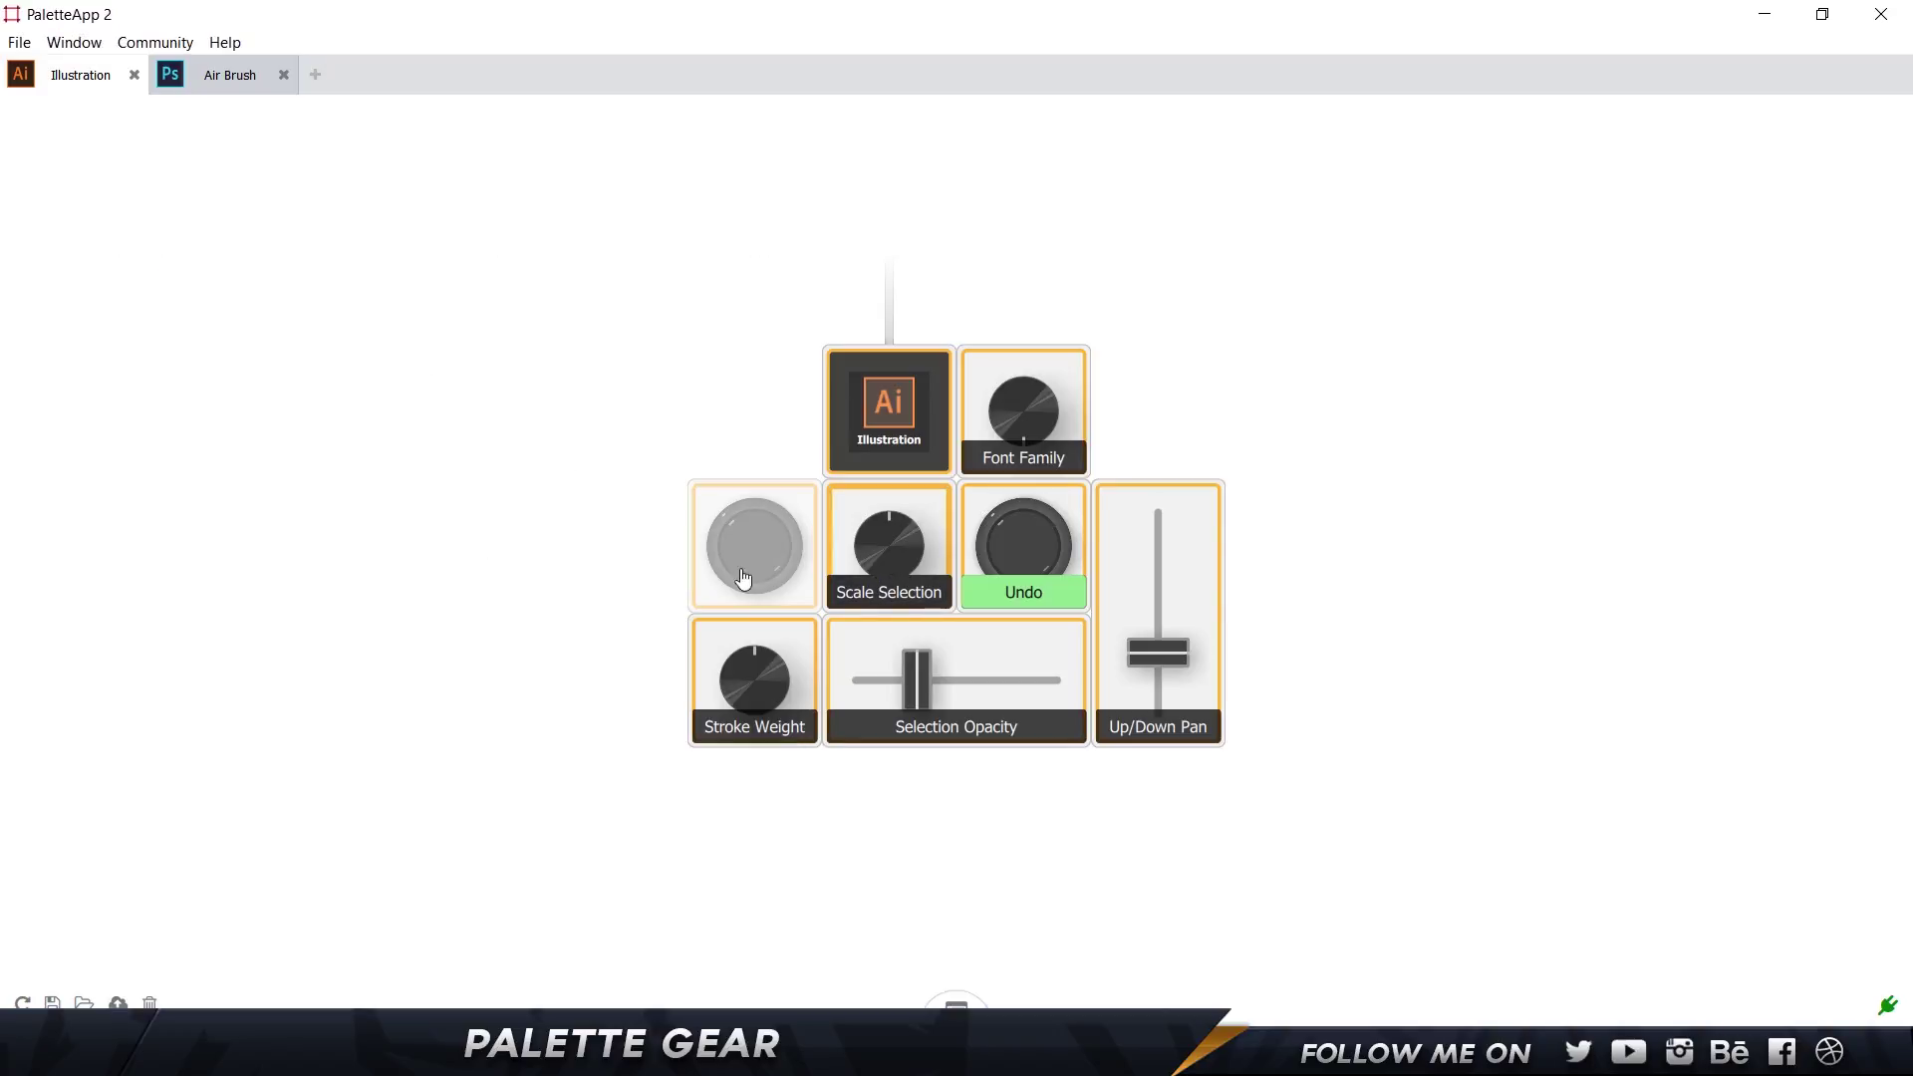
double_click(754, 546)
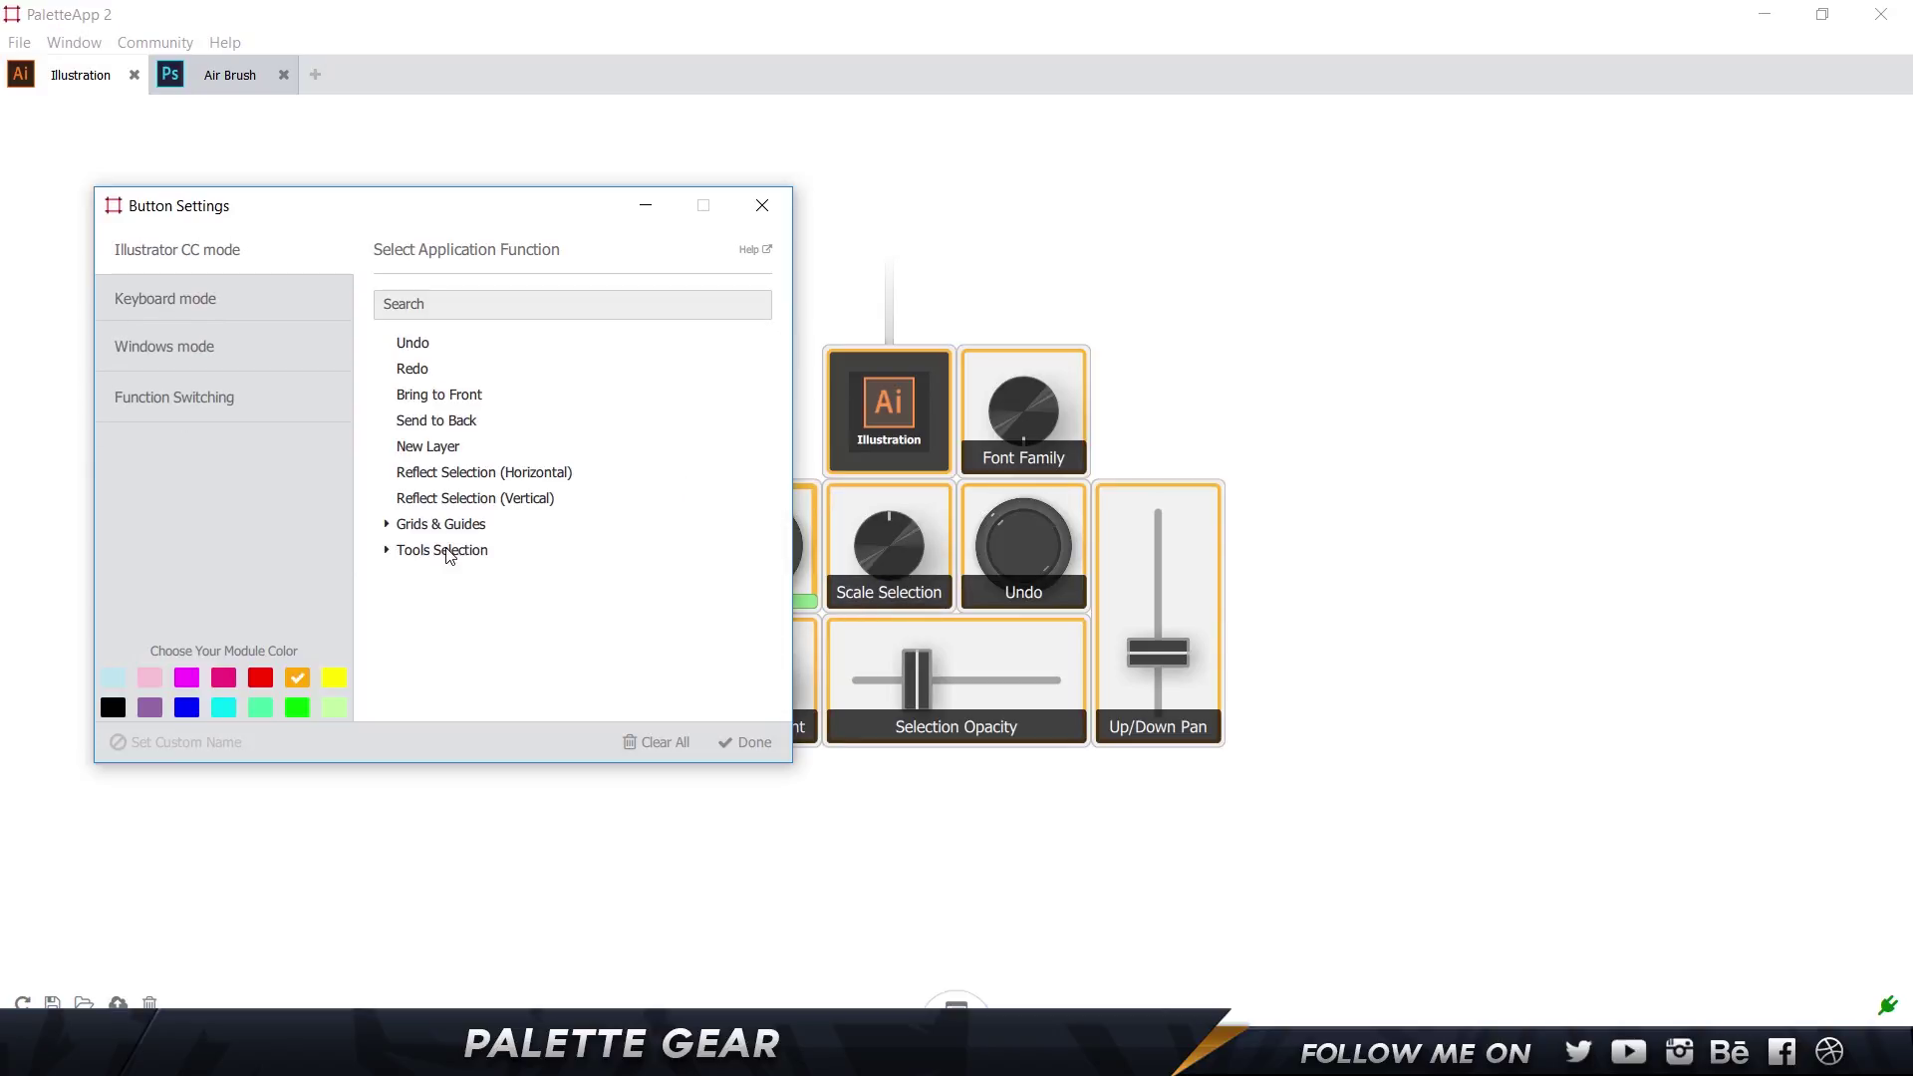
key("alt+Tab")
key("Tab")
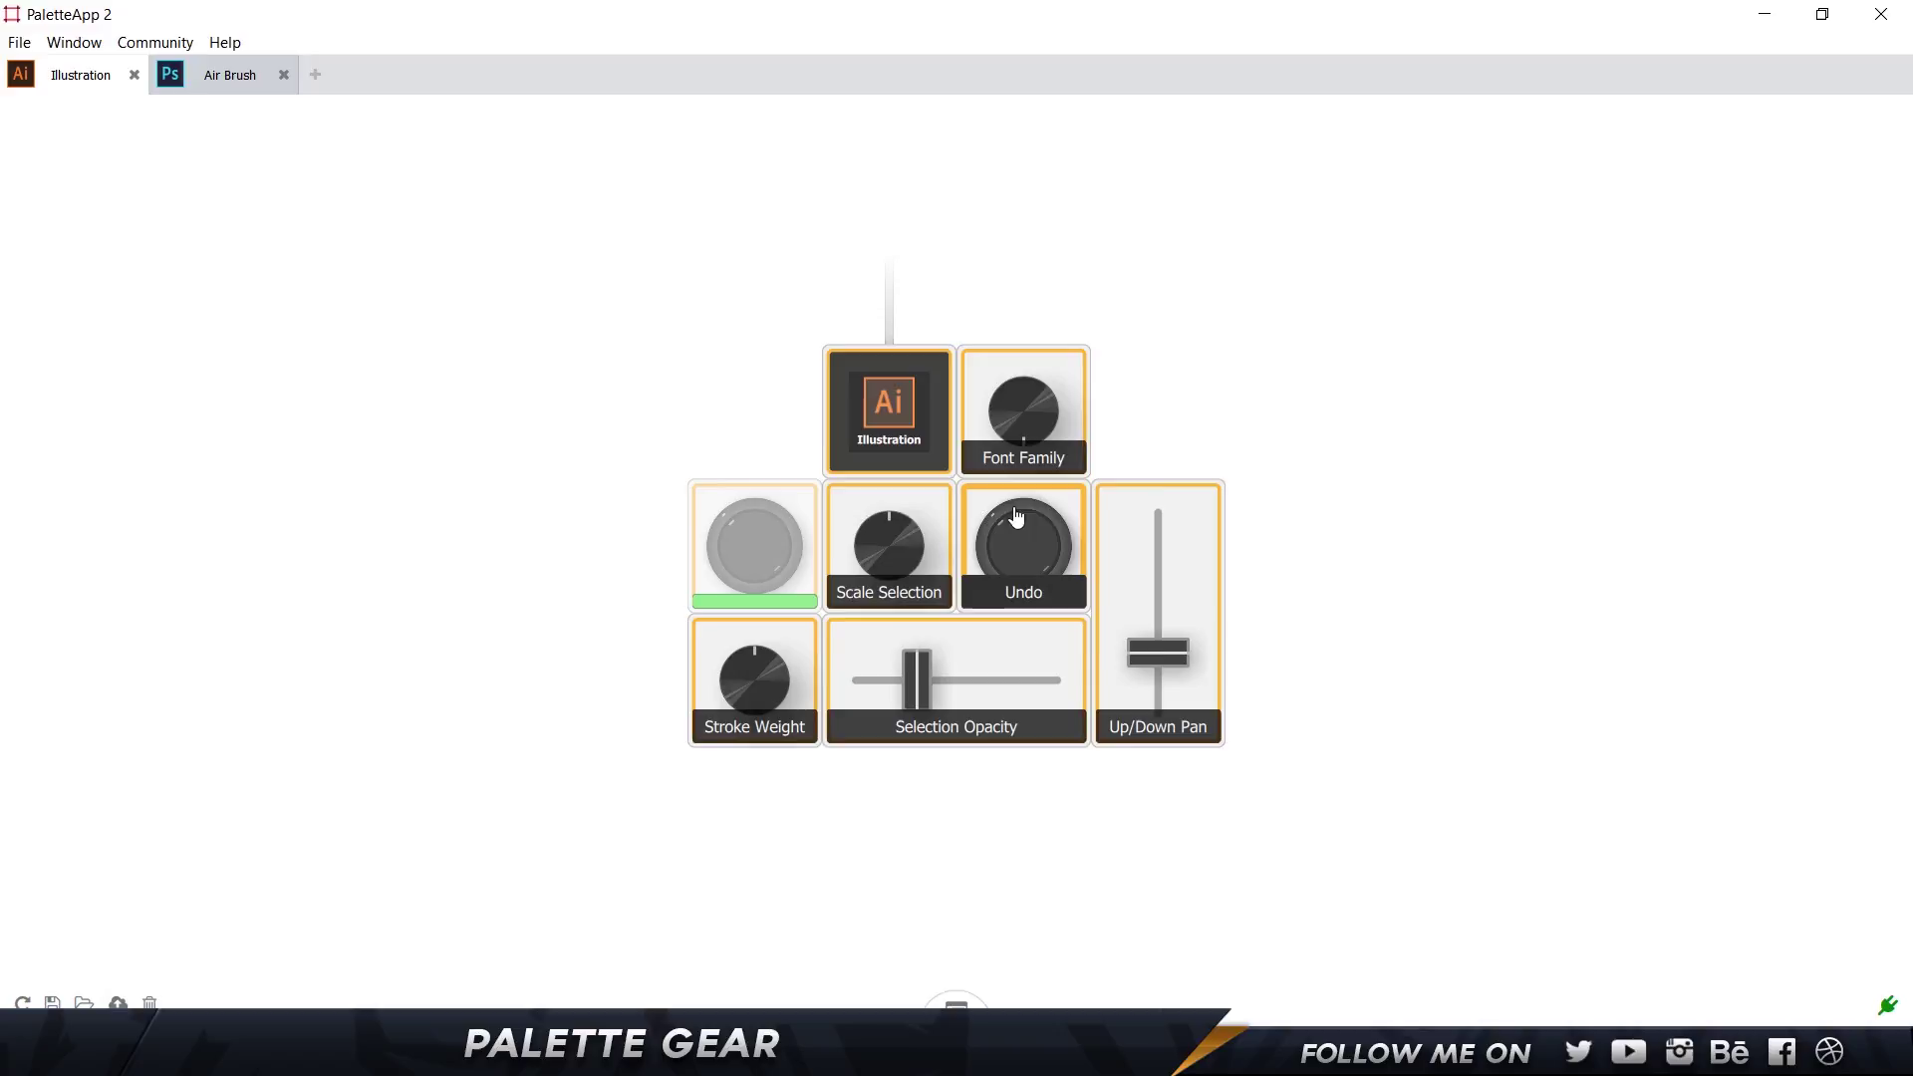
left_click(1111, 637)
Reassign the Undo button to select the Selection tool
left_click(1023, 538)
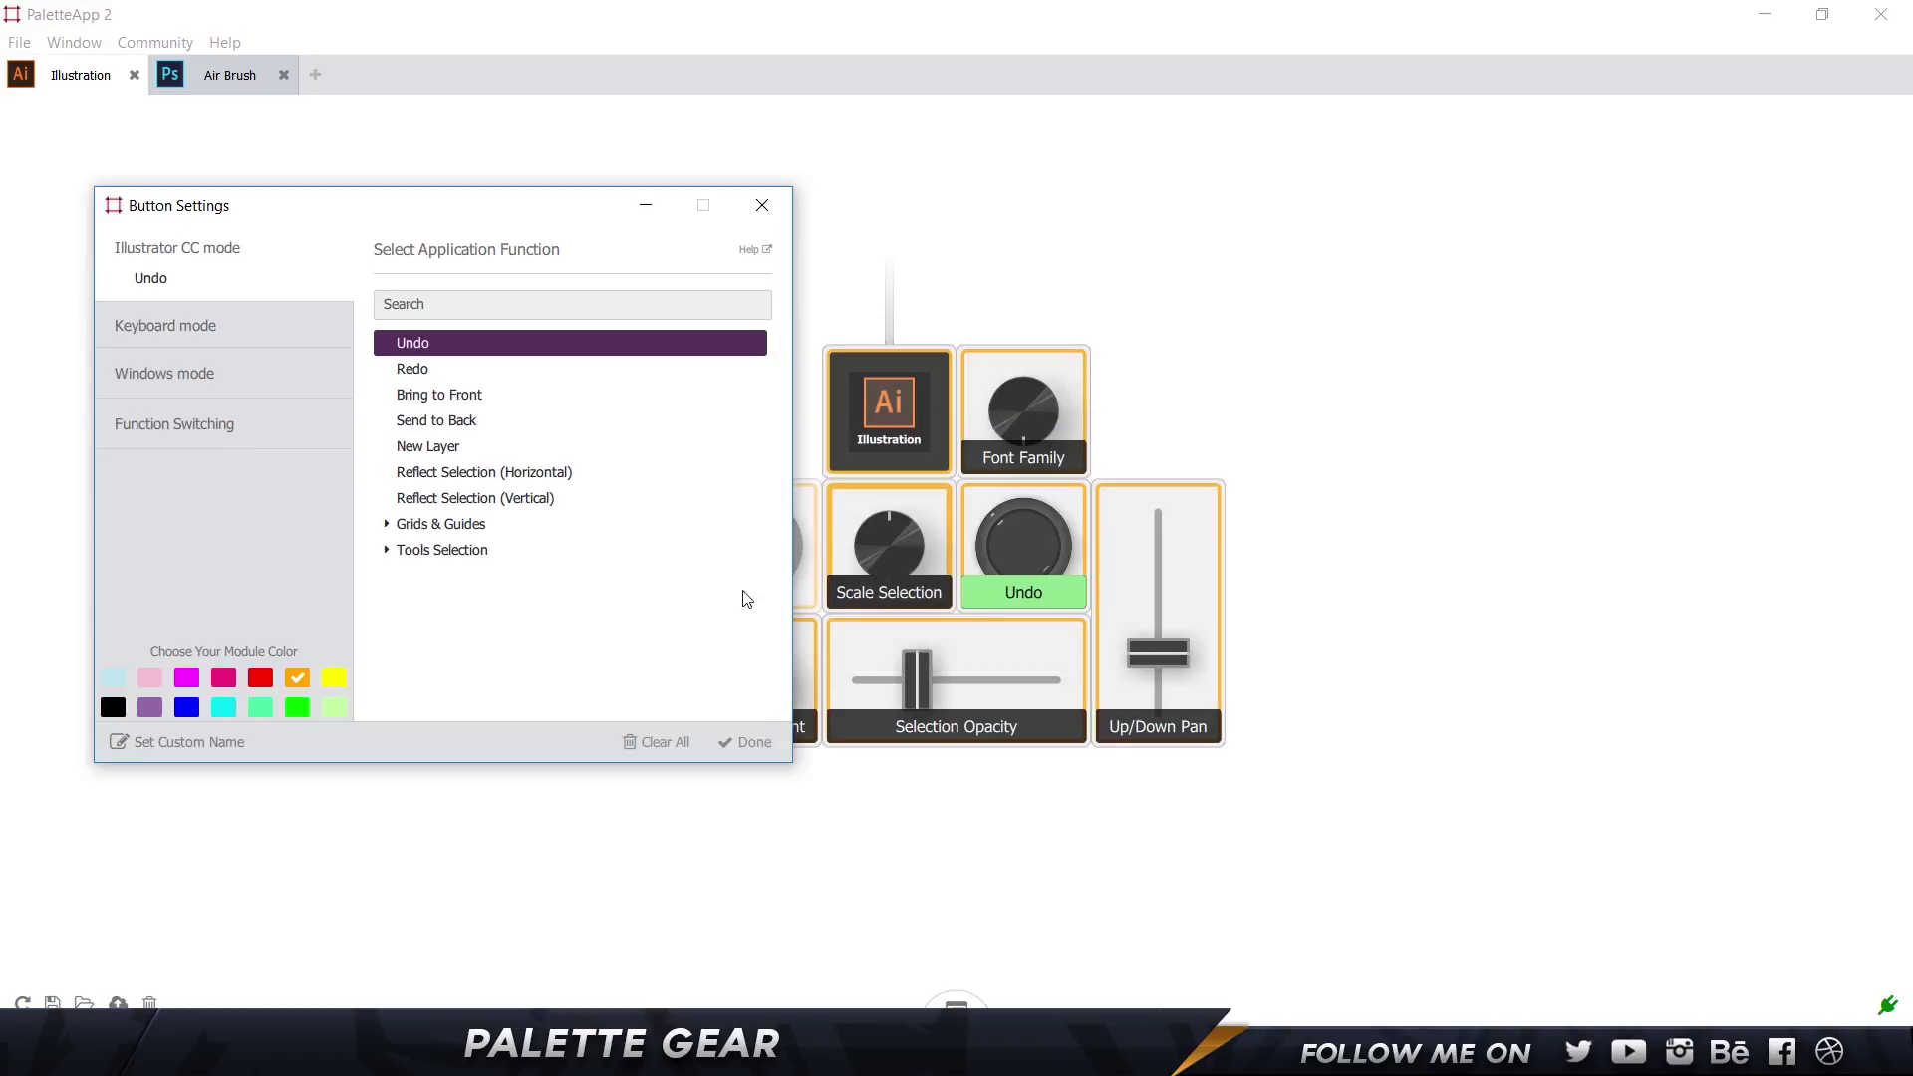
left_click(488, 320)
type("se")
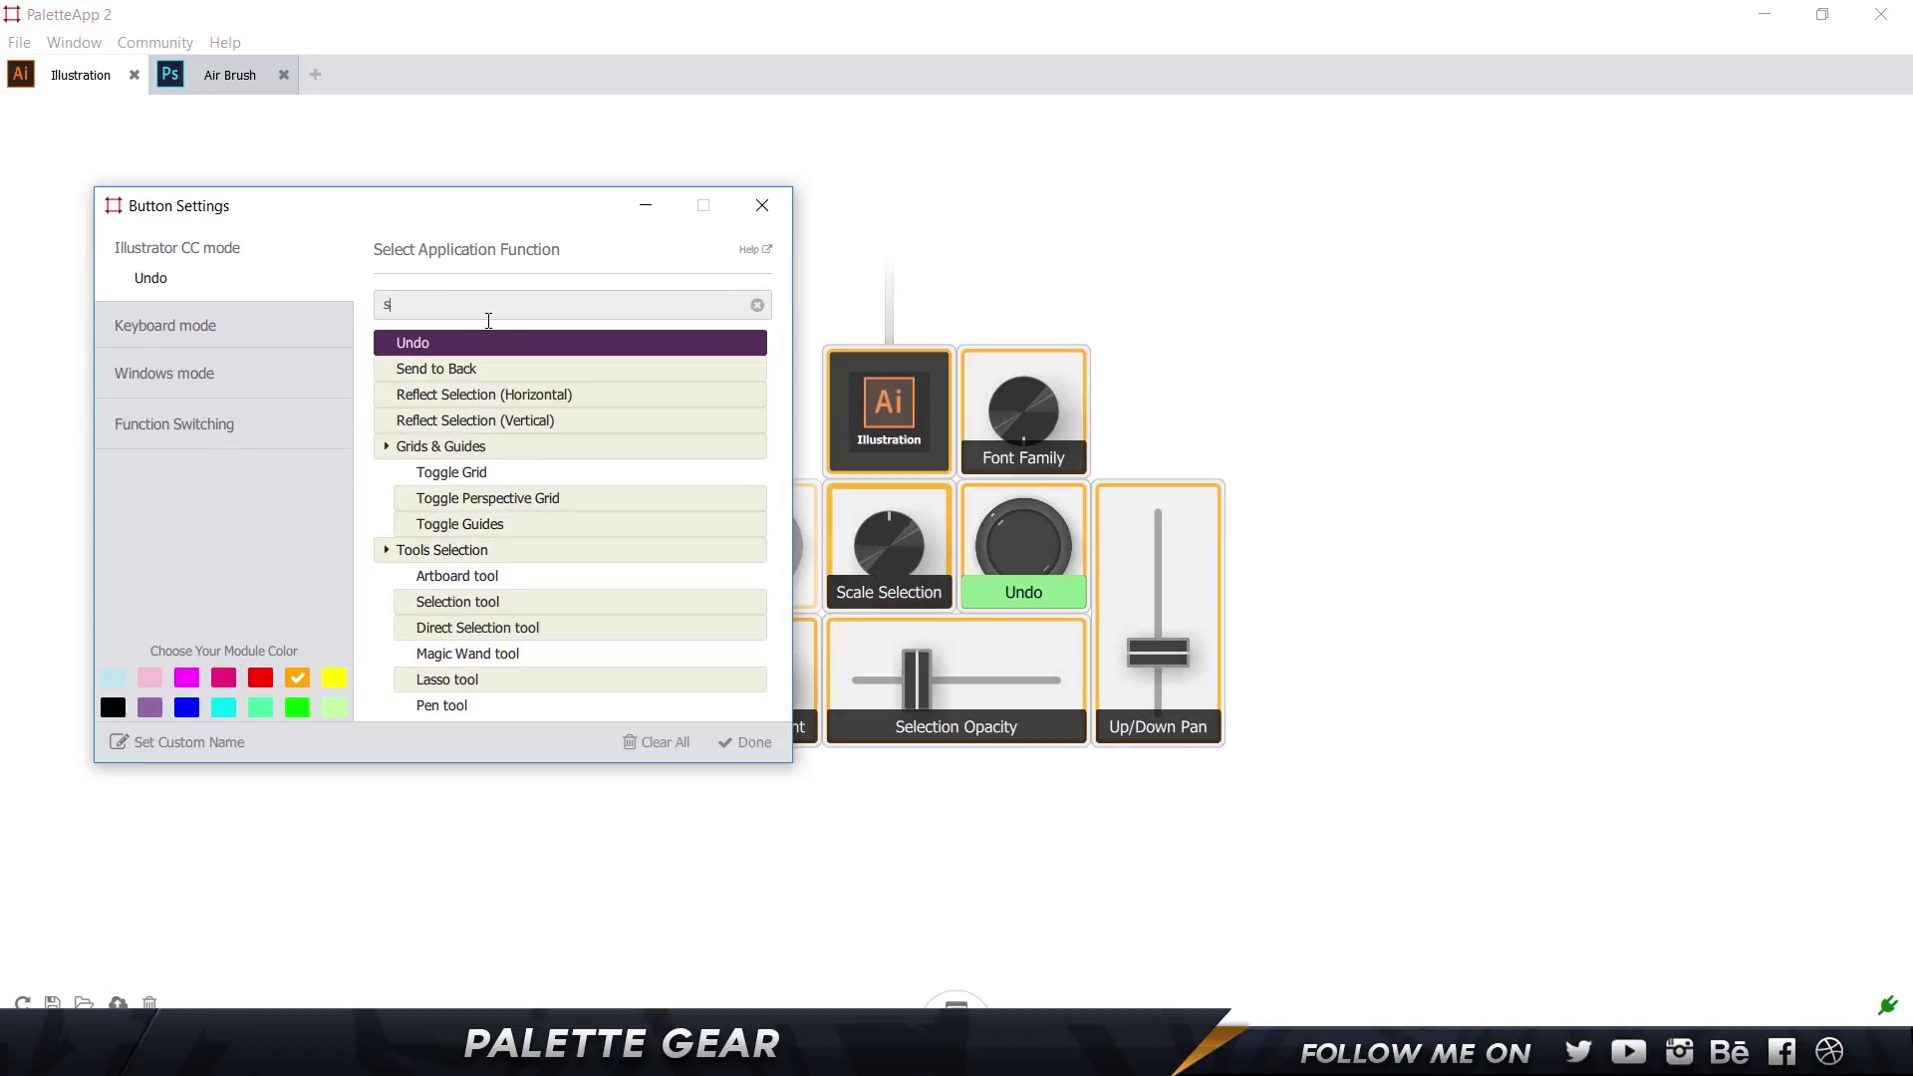
left_click(476, 497)
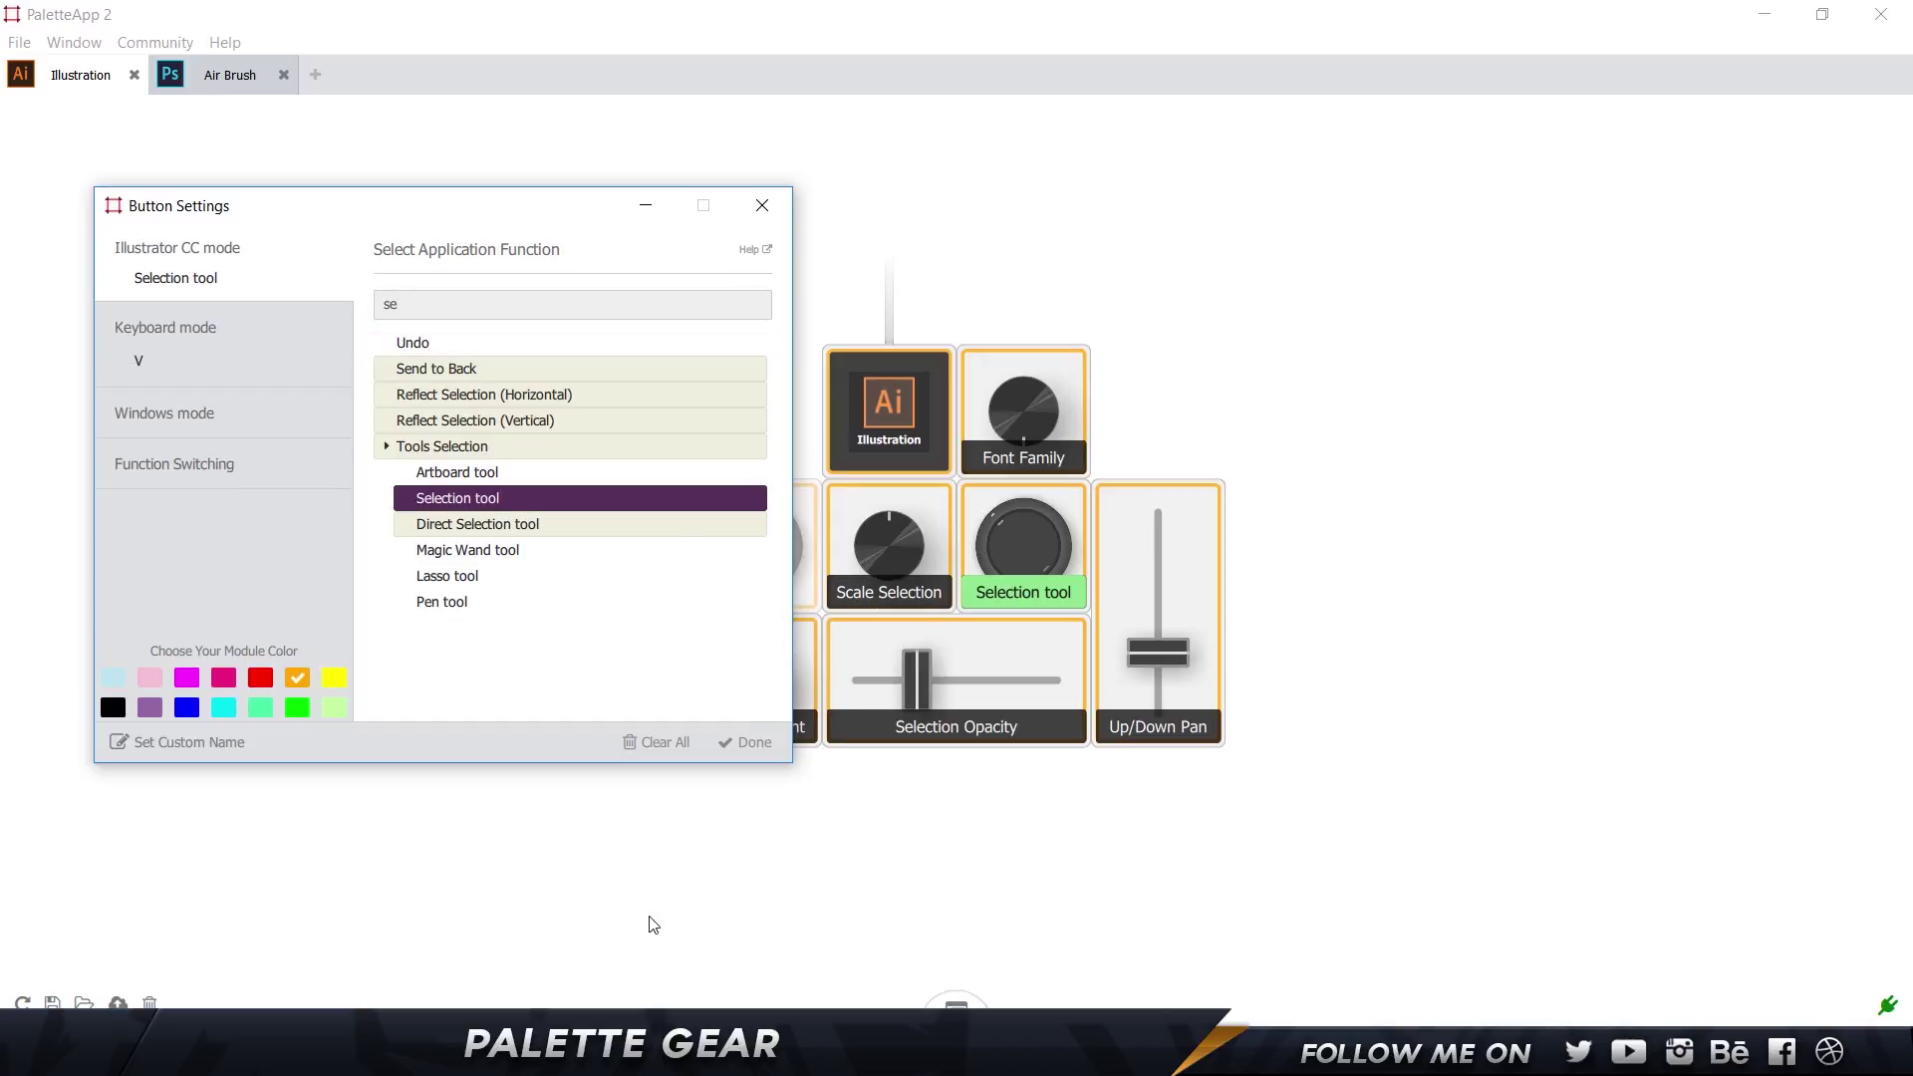
left_click(649, 918)
Assign the Pen tool to the blank round button
left_click(739, 580)
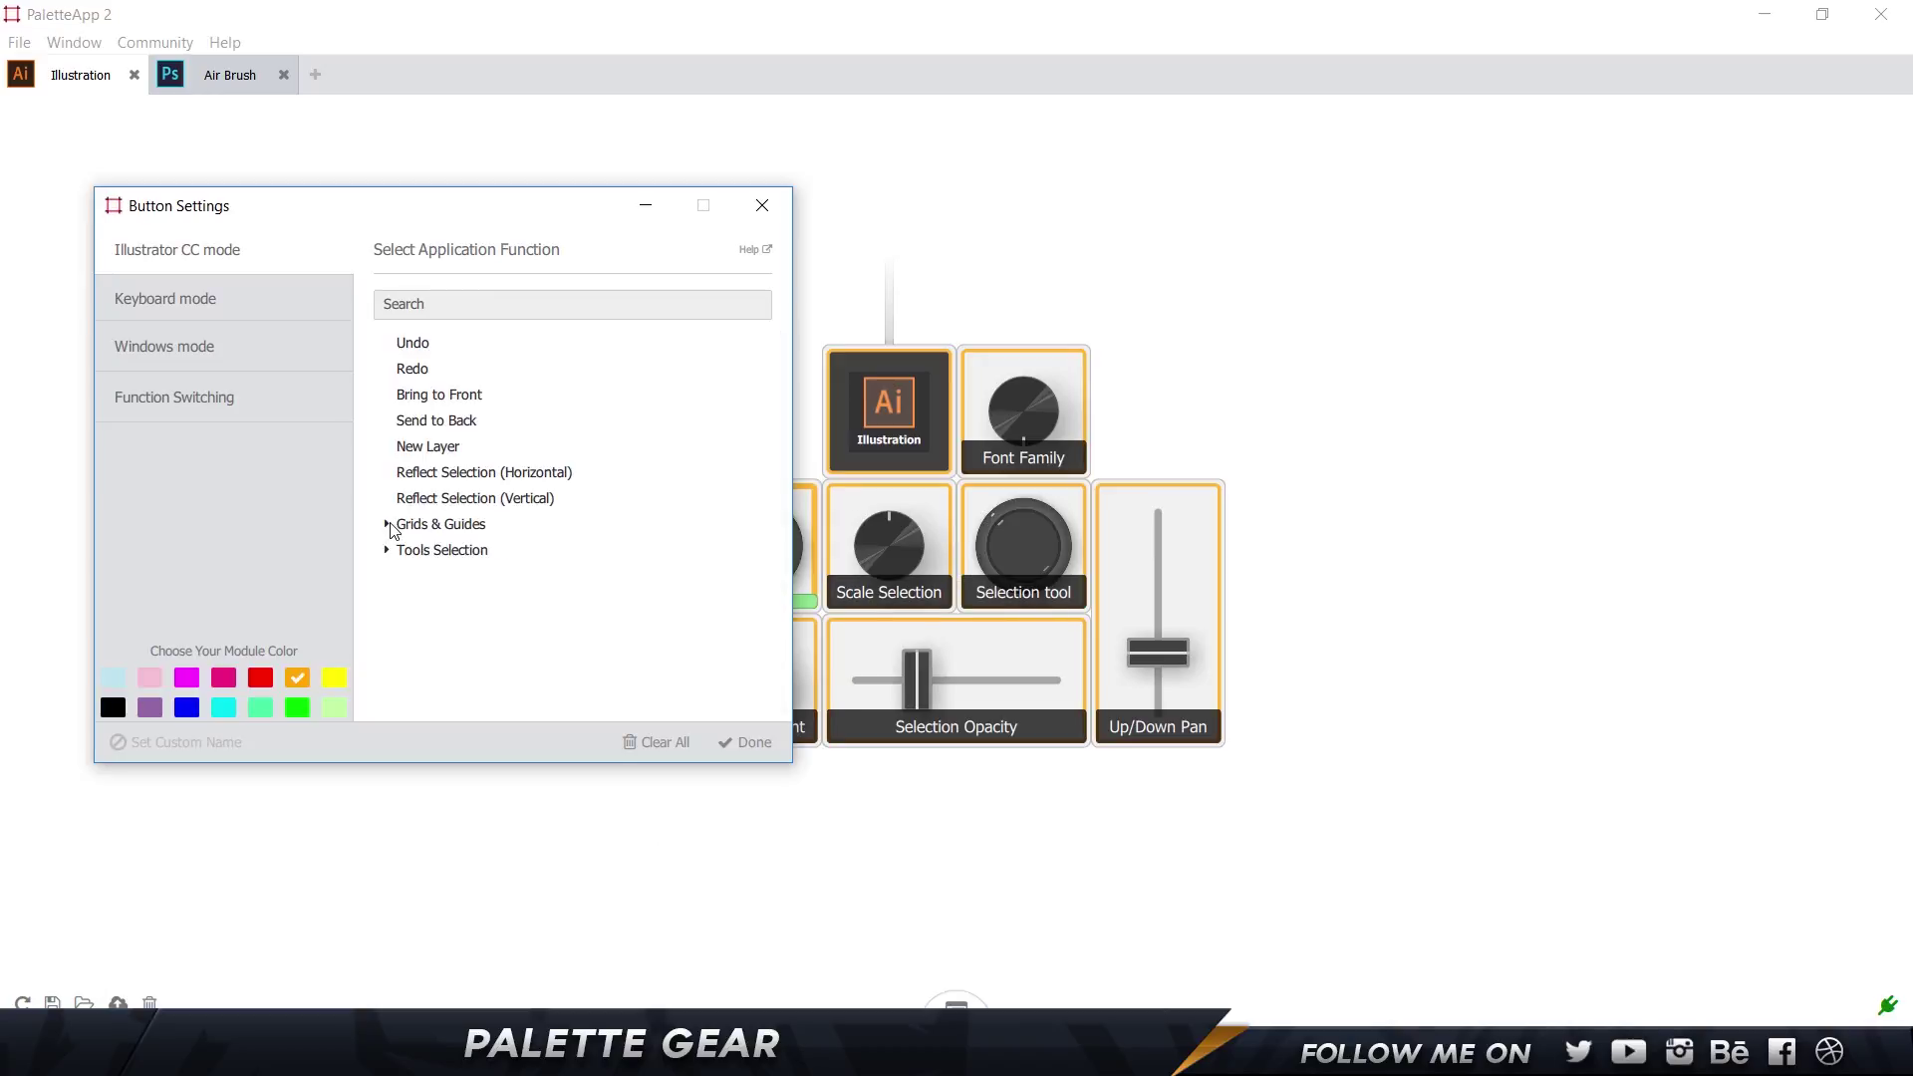
left_click(474, 309)
type("pe")
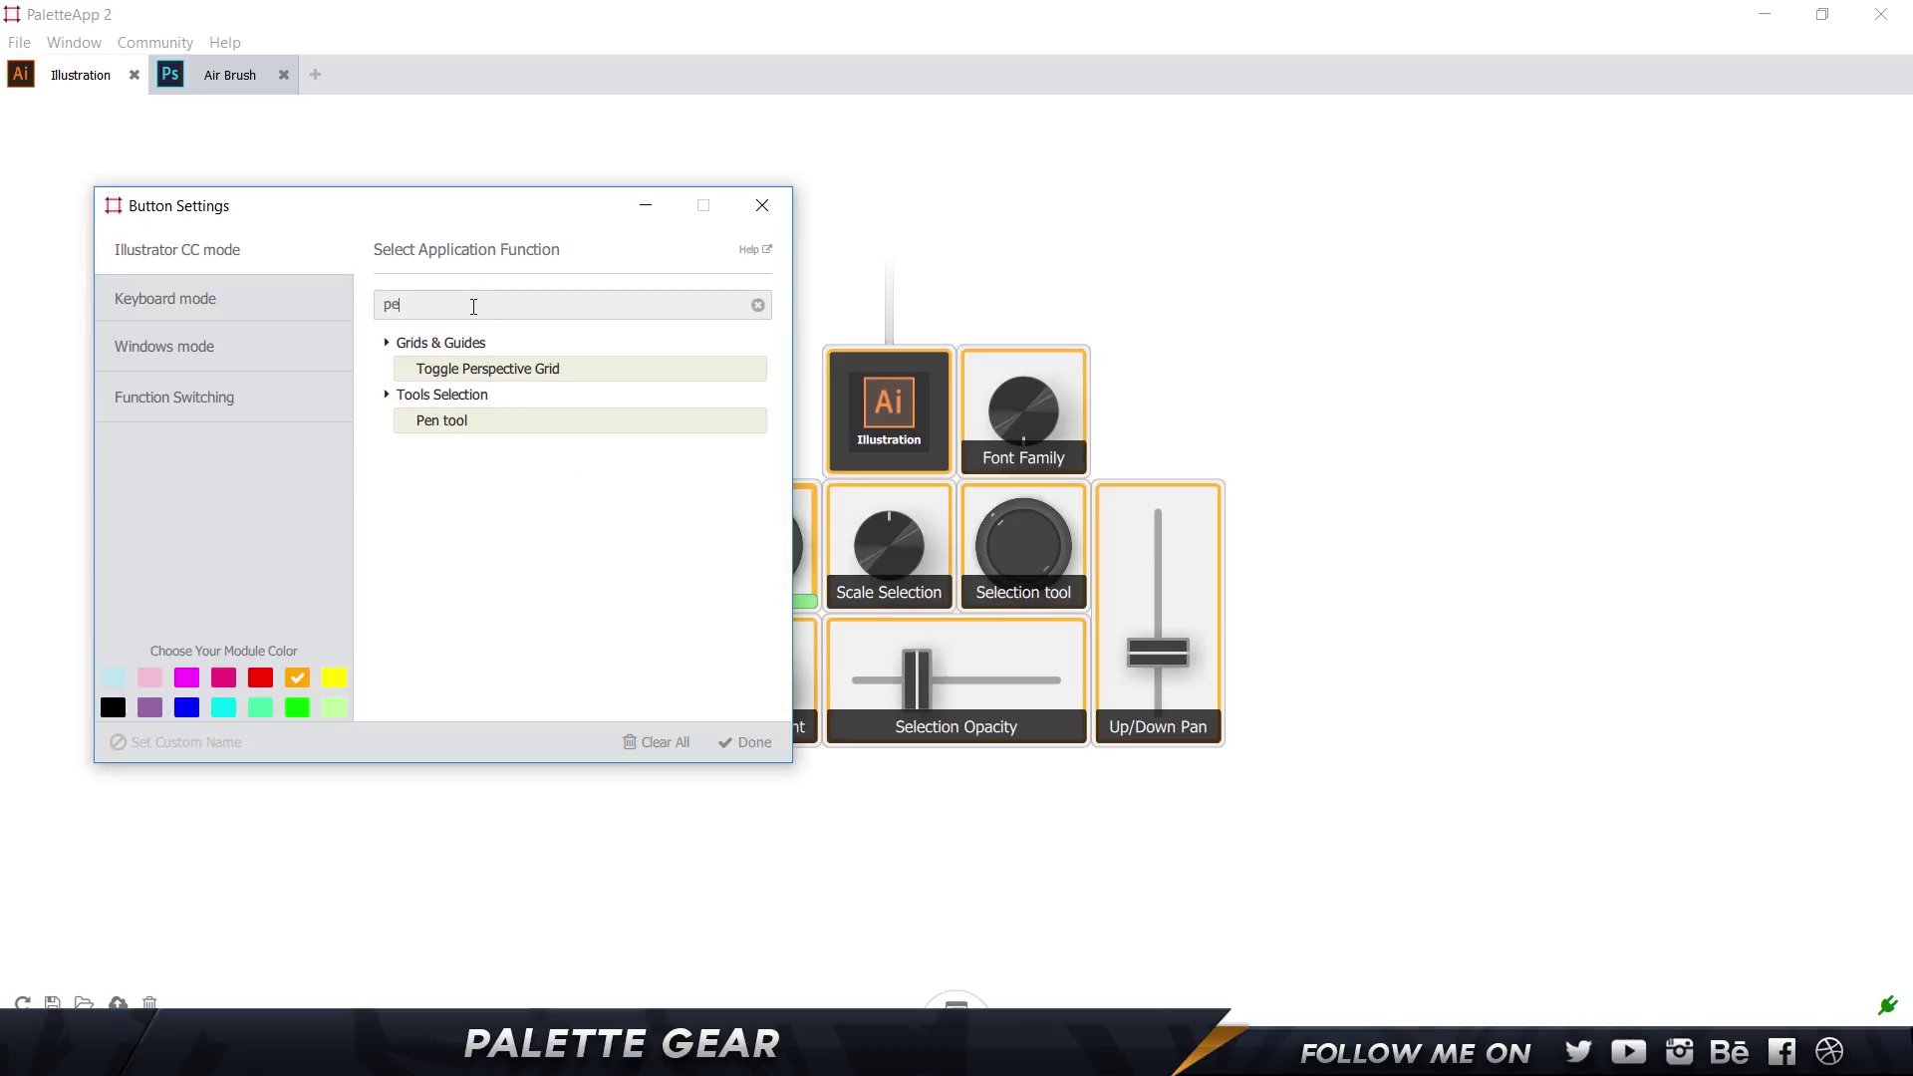
left_click(466, 419)
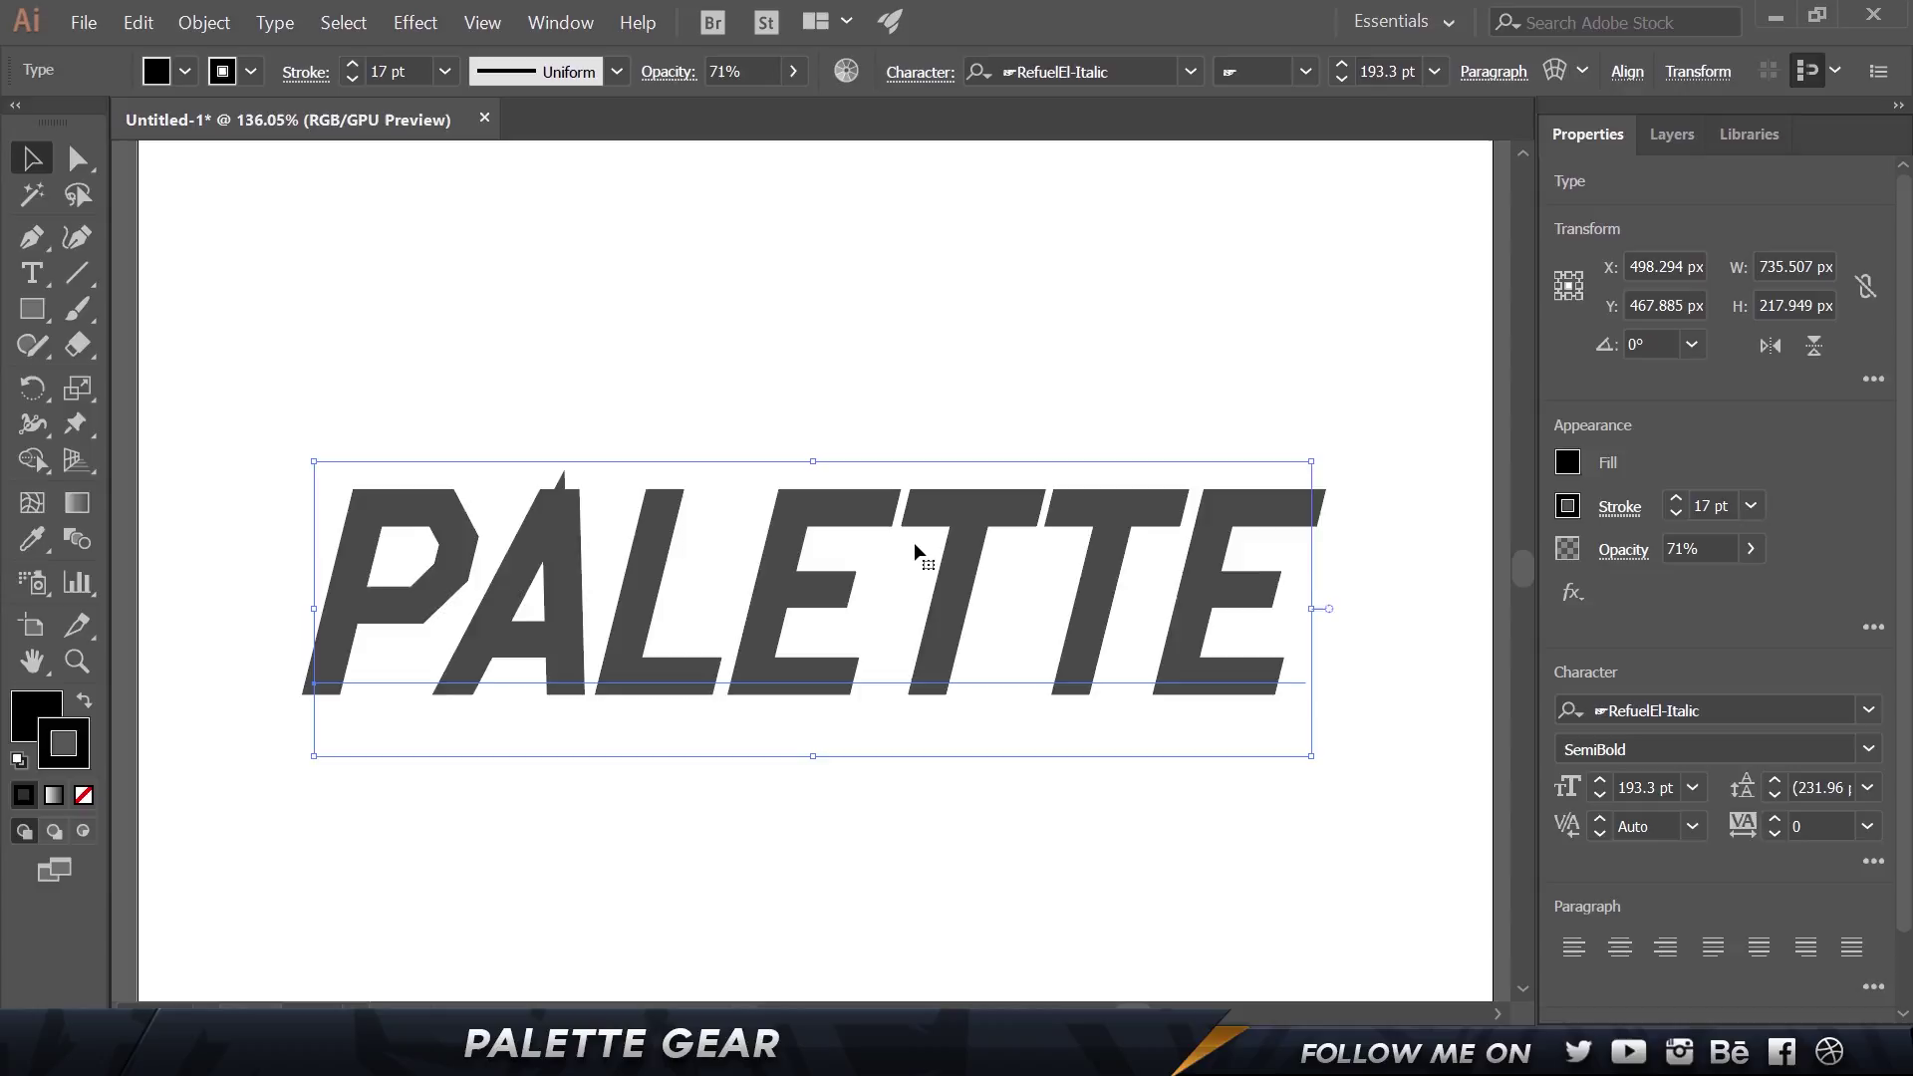
Toggle between the Pen and Selection tools three times, ending on the Selection tool
key("p")
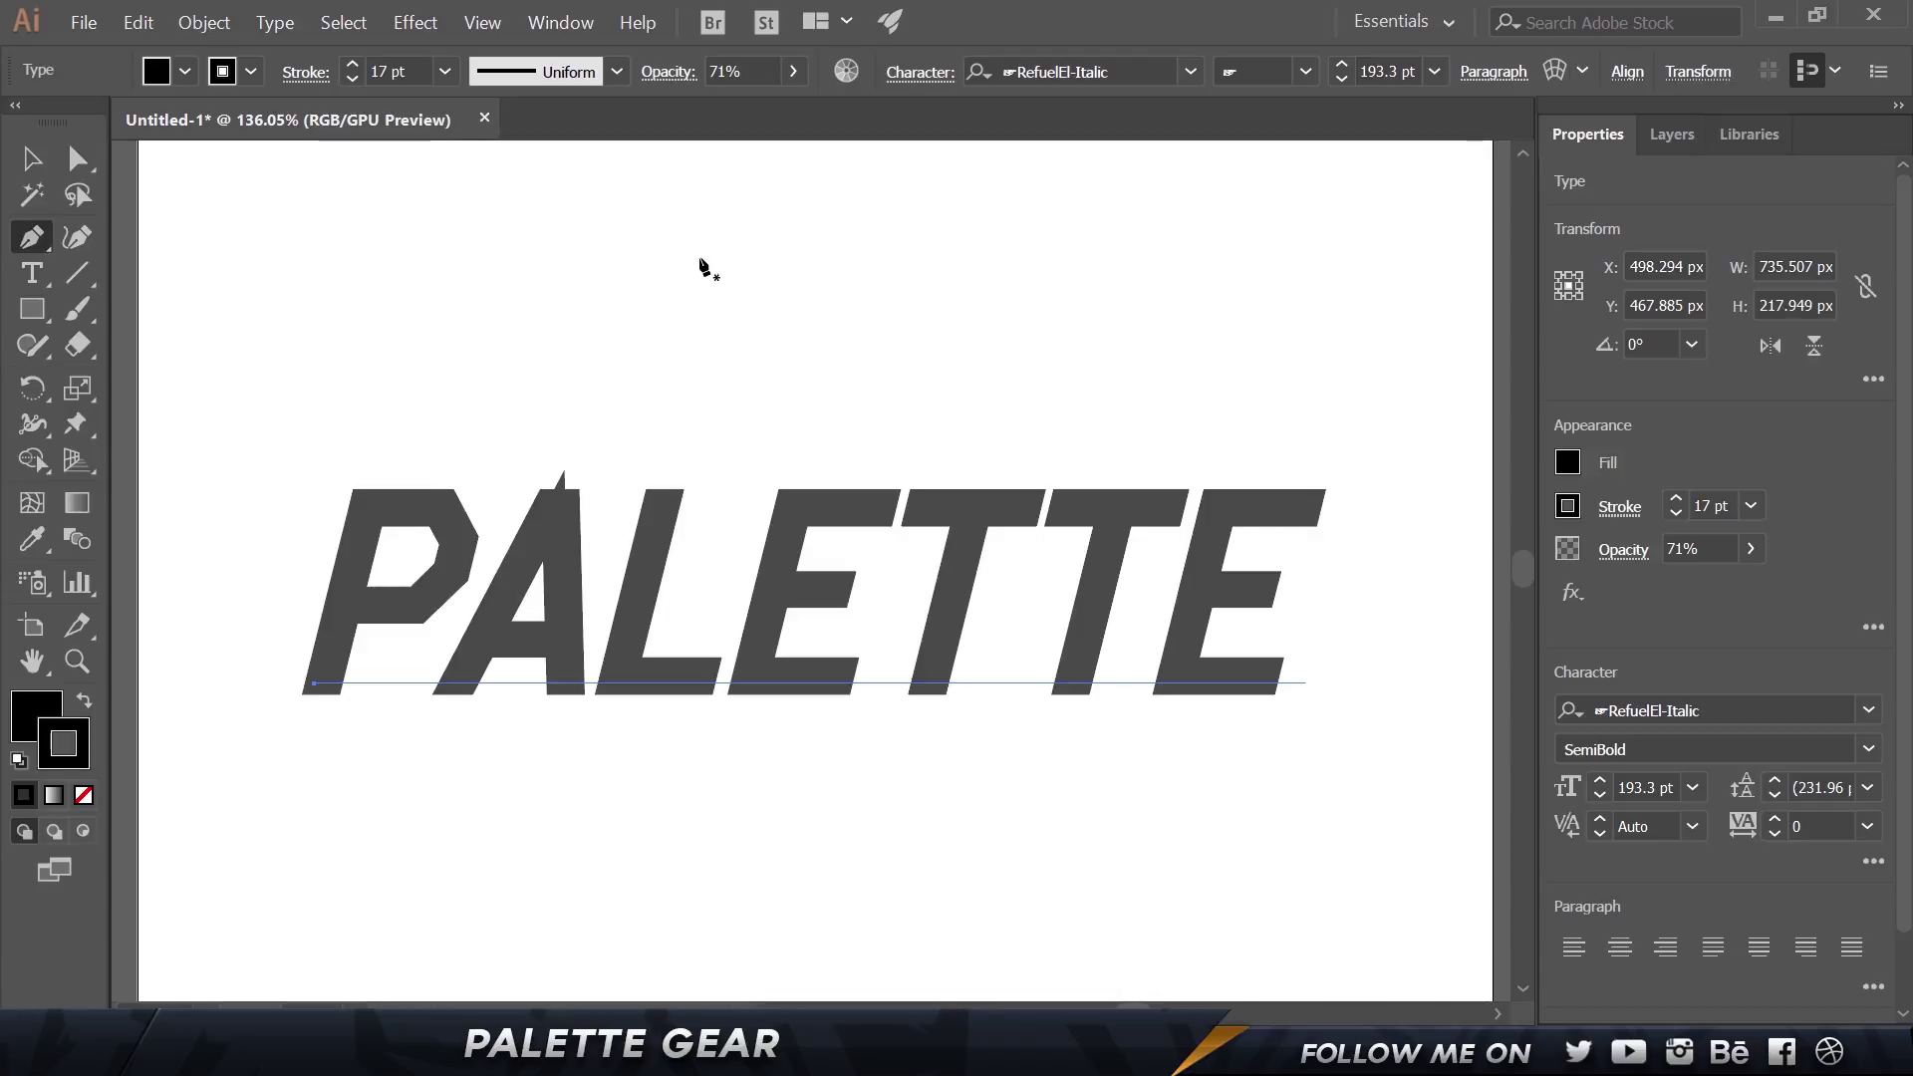
key("v")
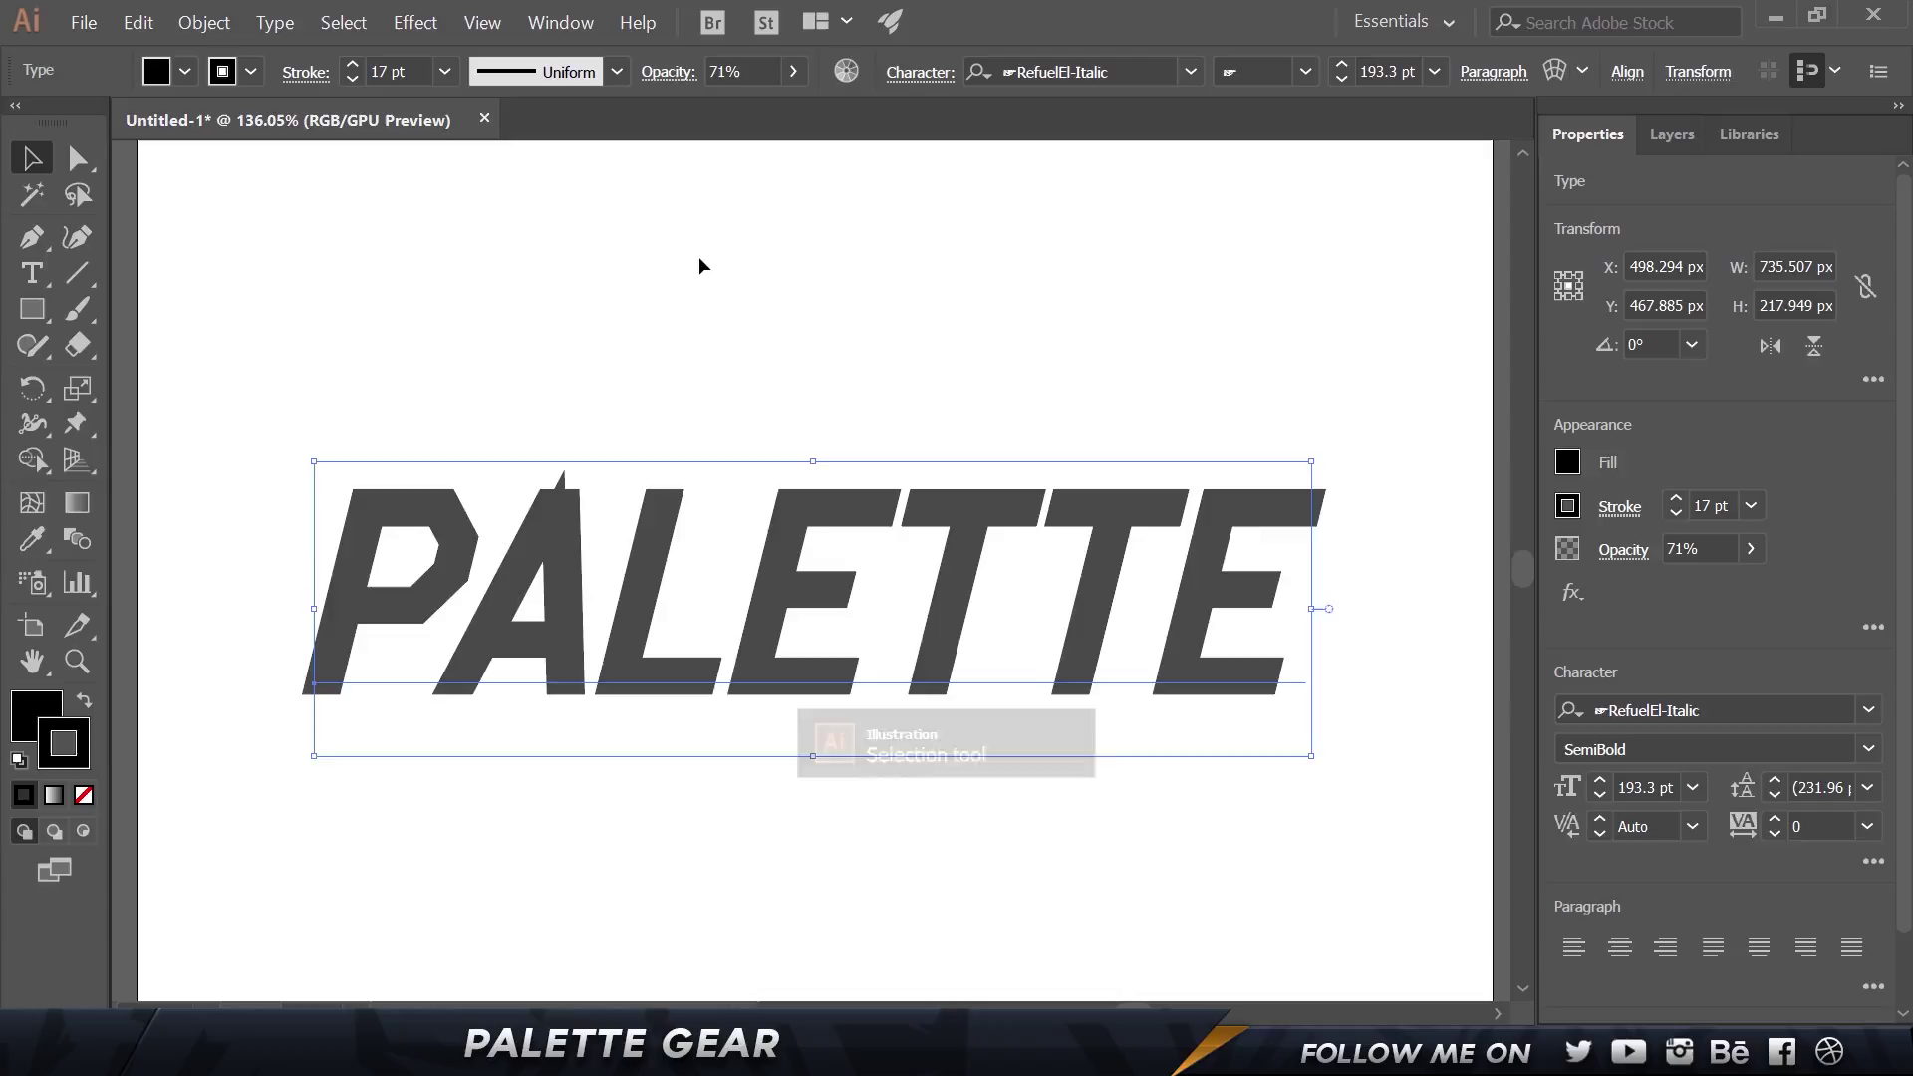
key("p")
key("v")
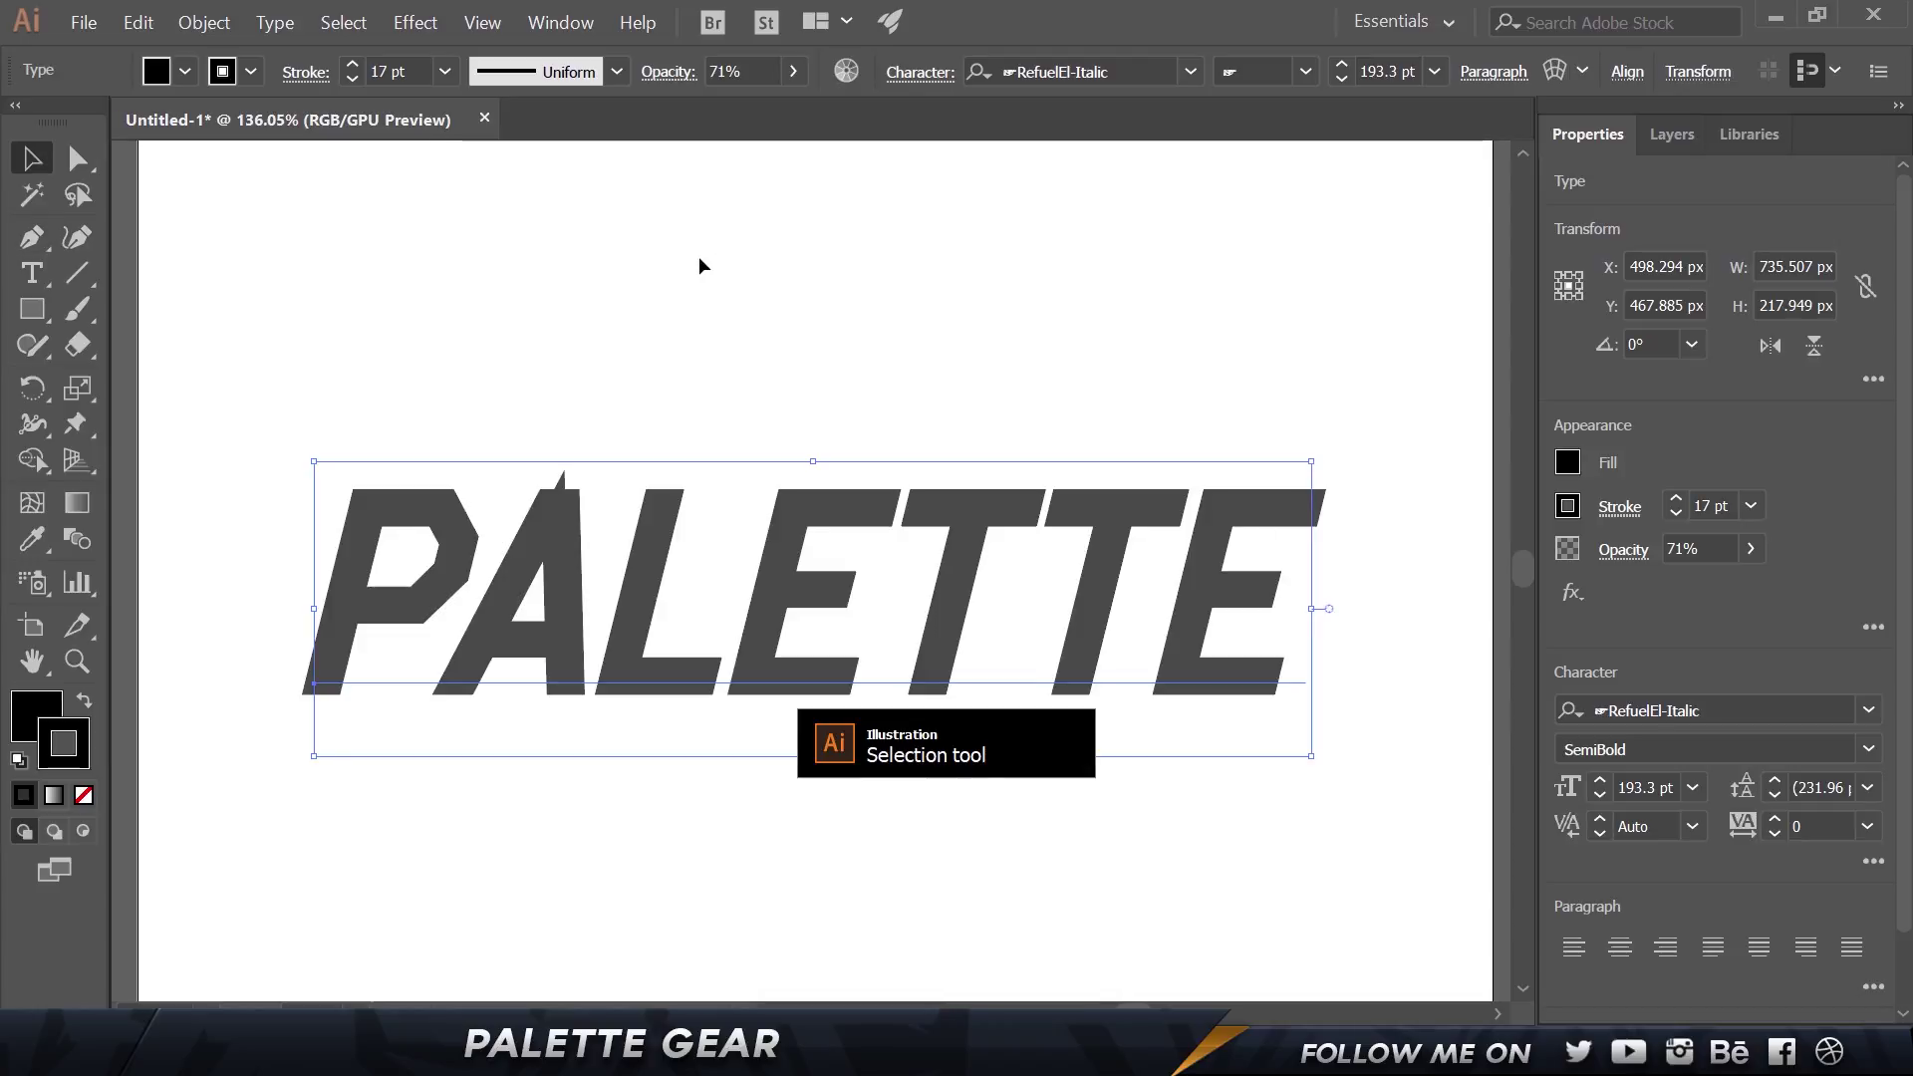
key("p")
key("v")
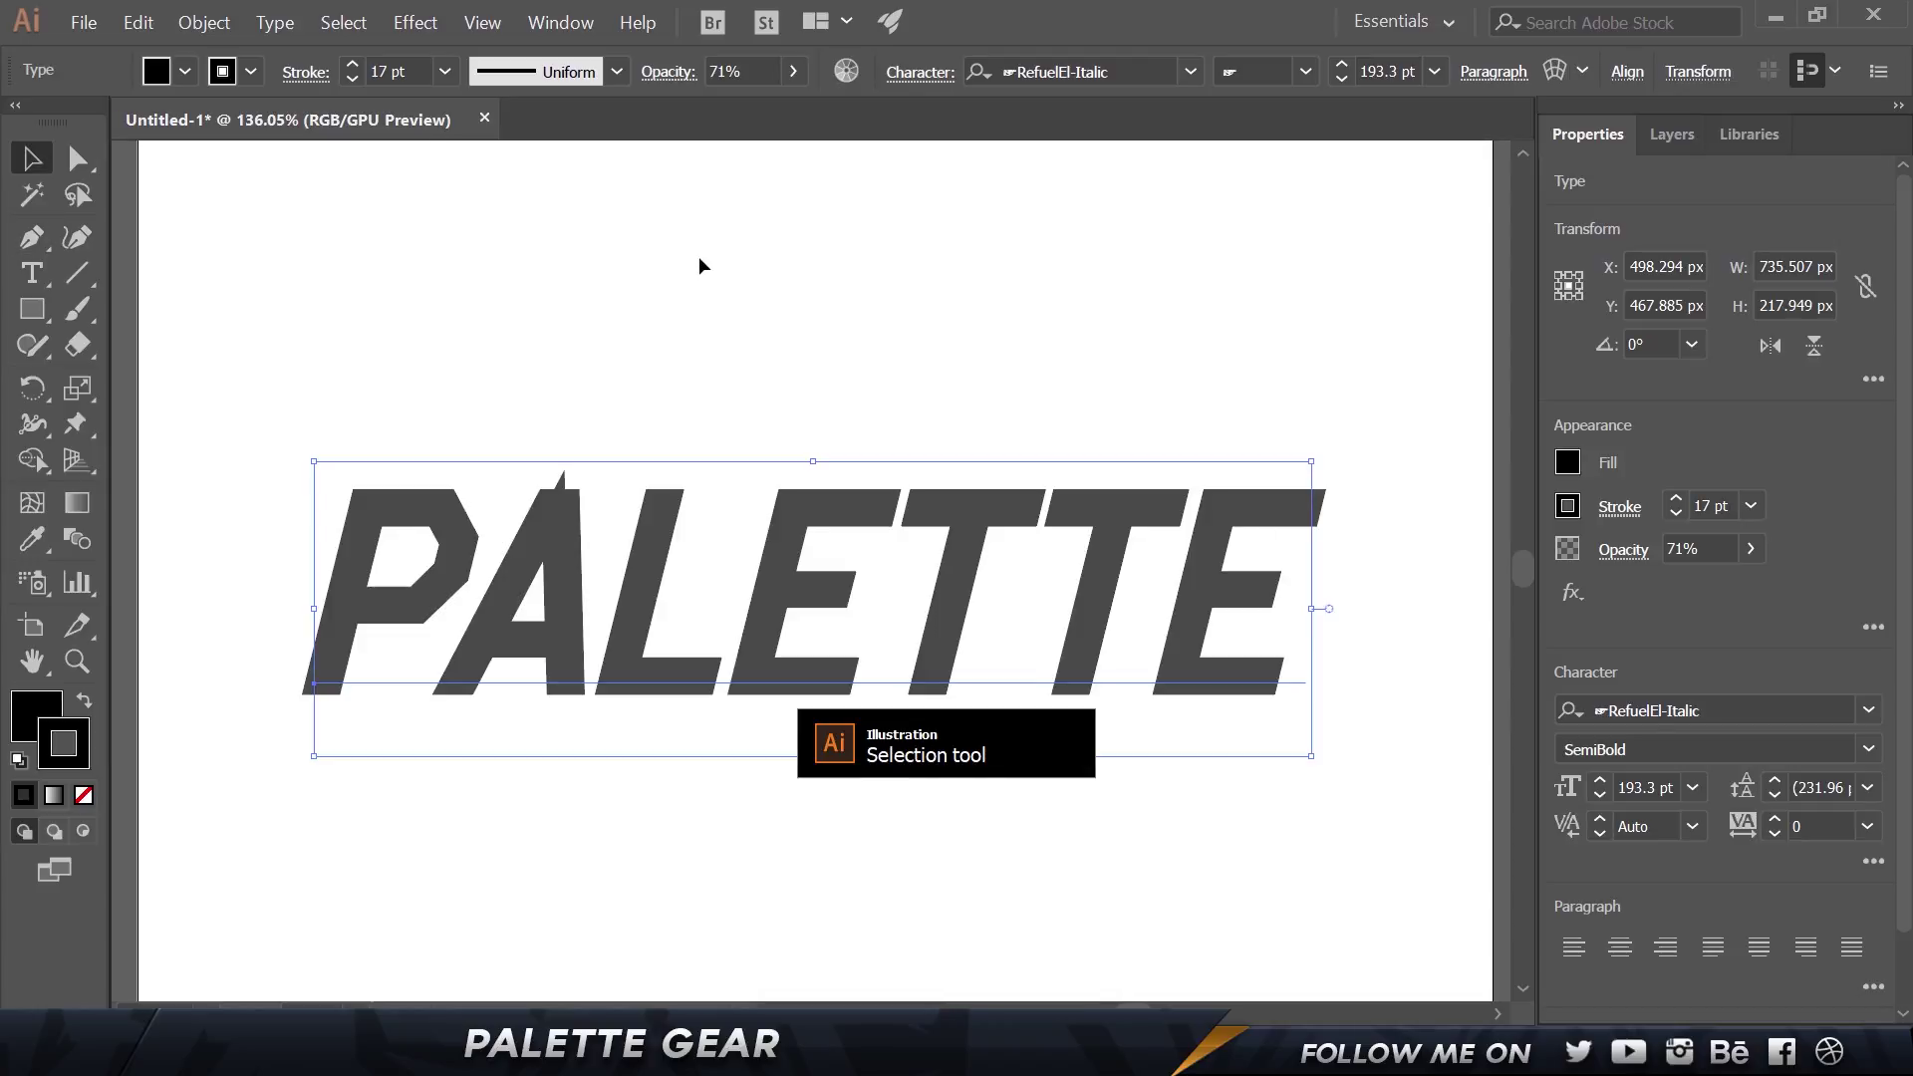
key("alt+Tab")
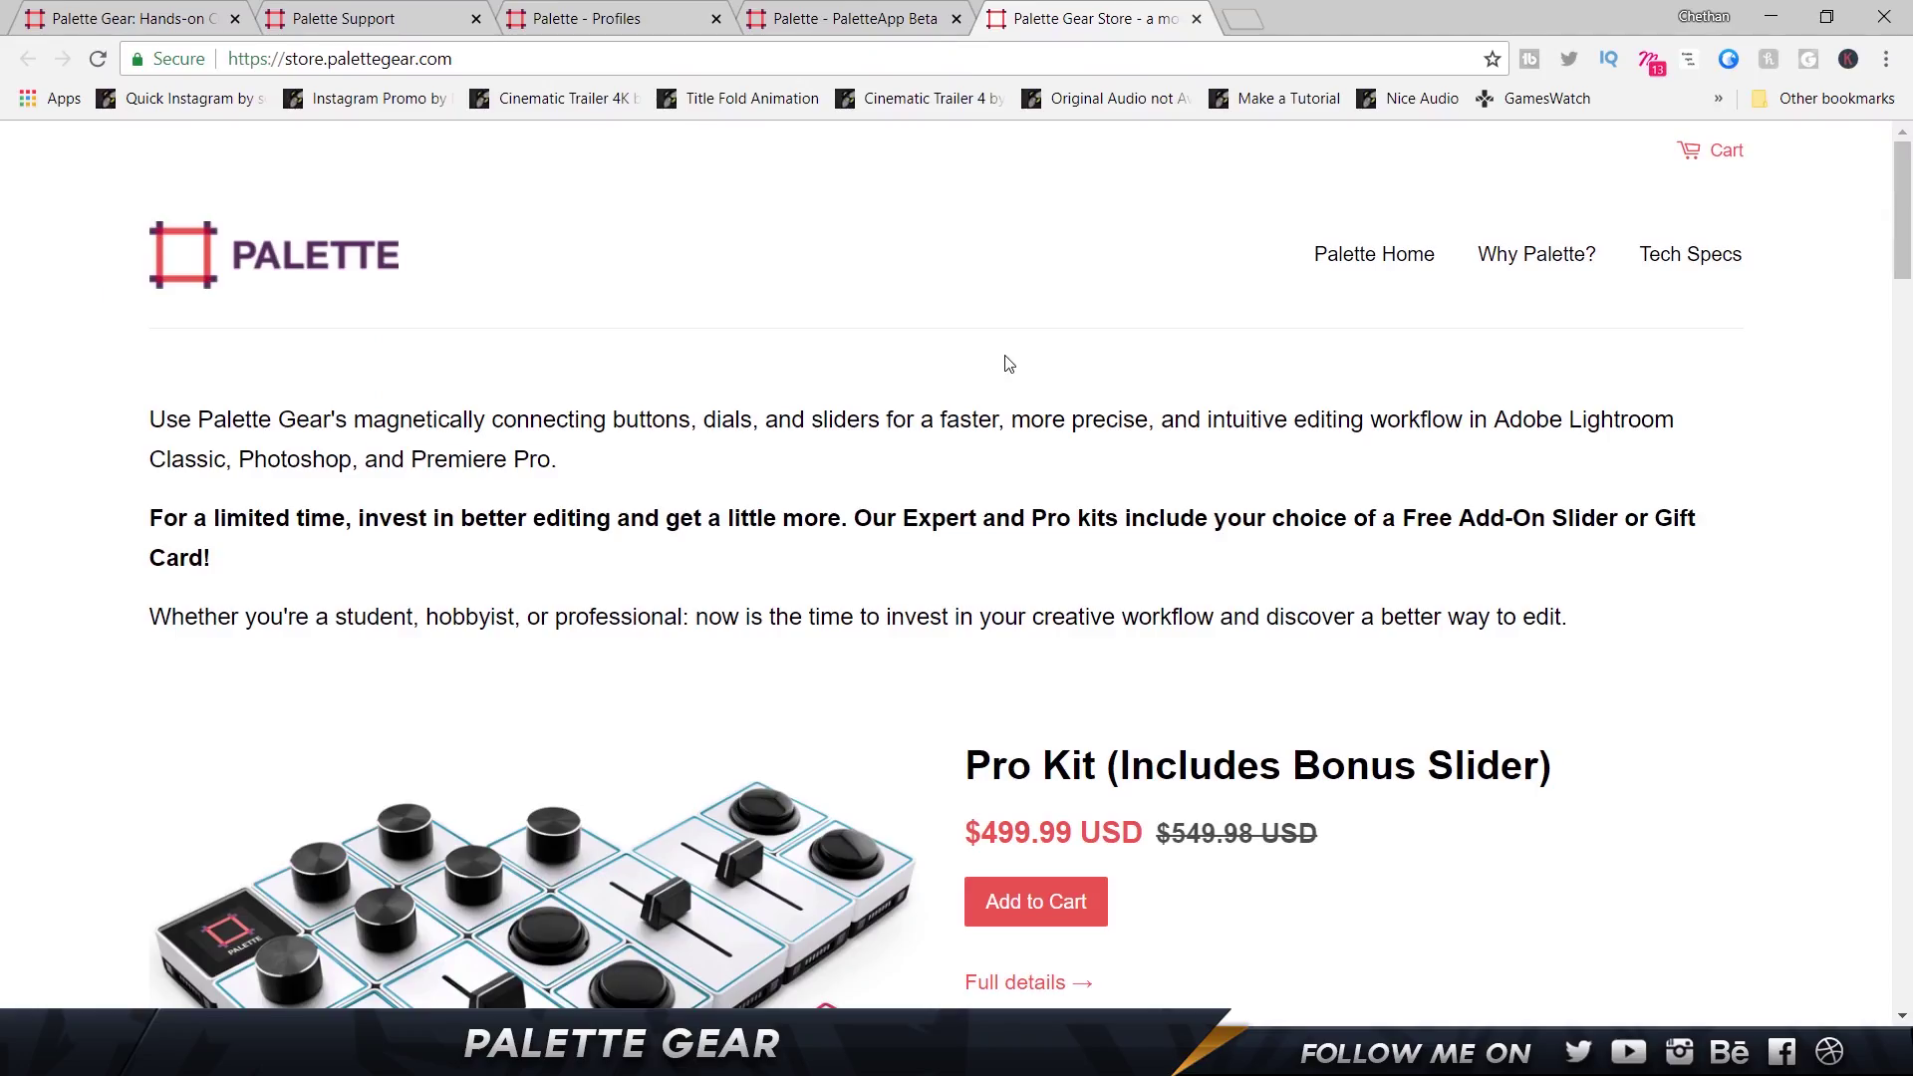
scroll(1009, 364, "down", 2)
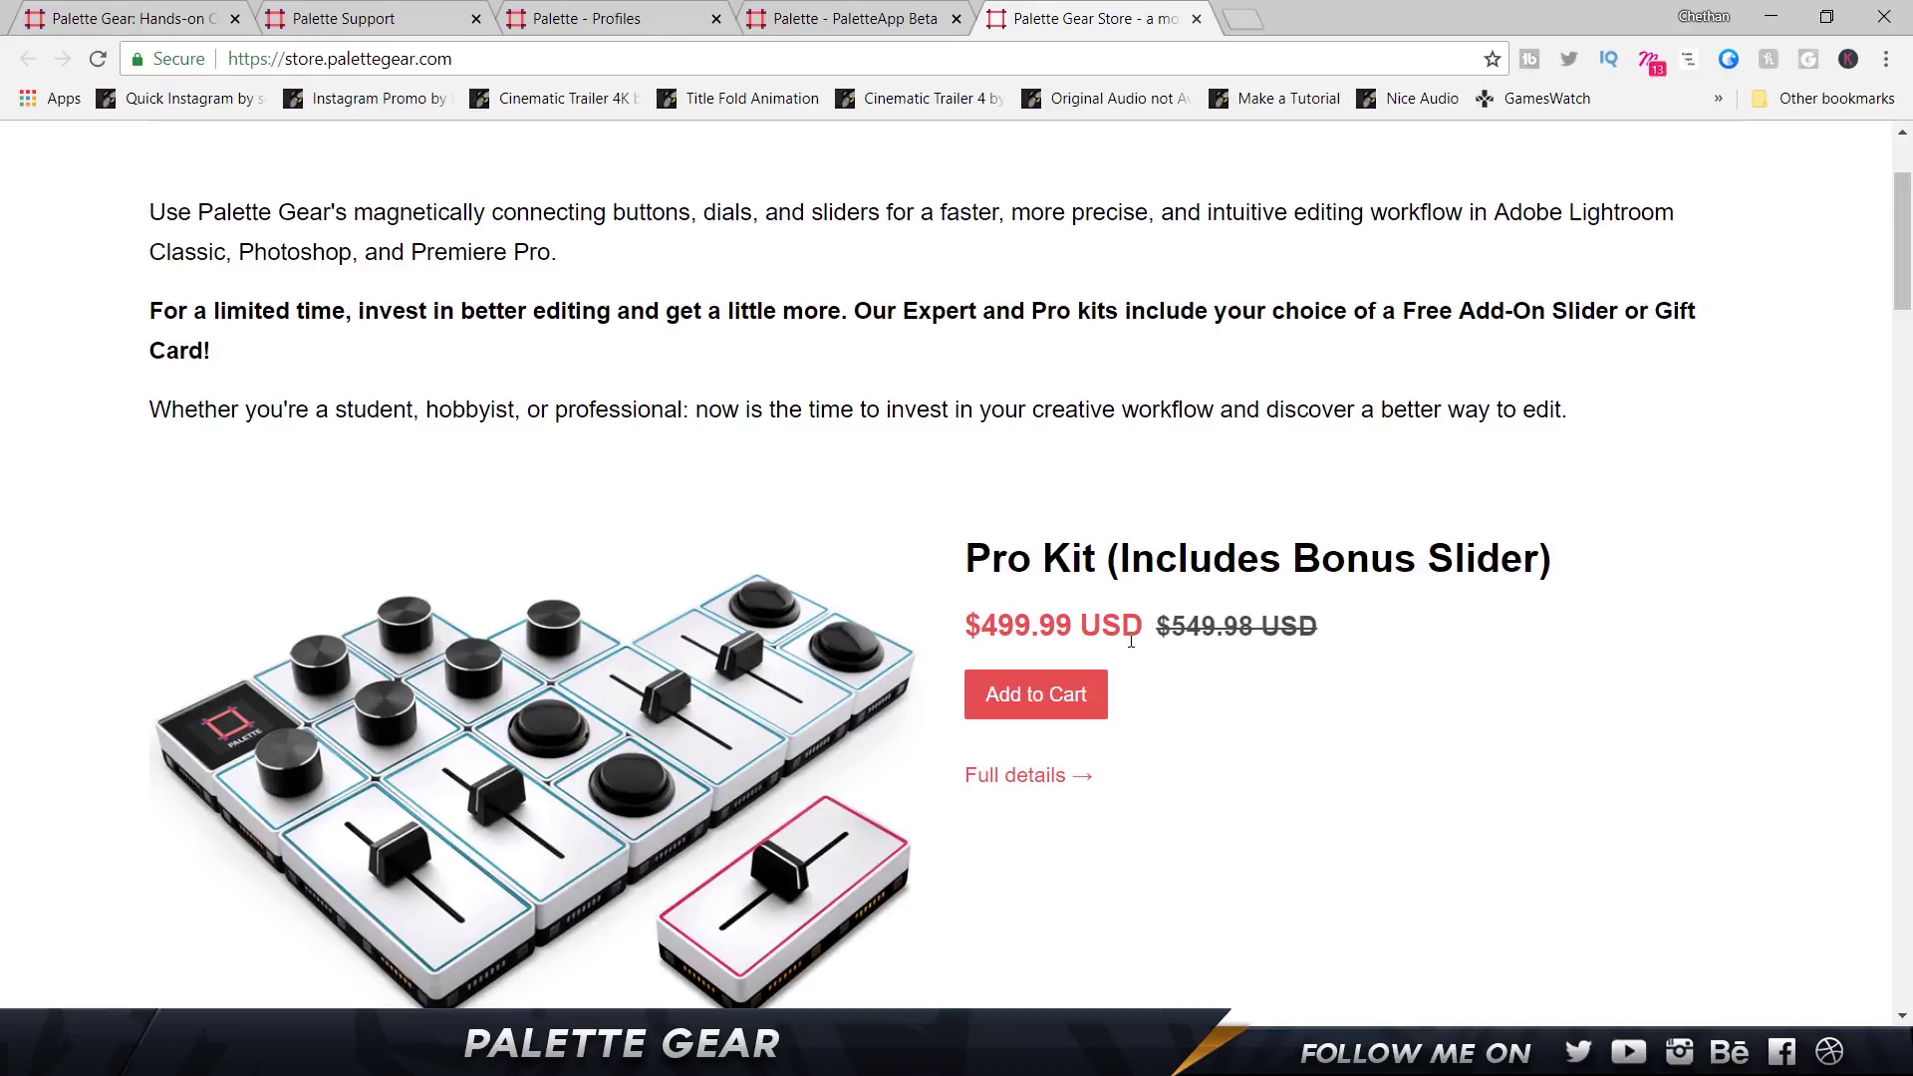
left_click_drag(1367, 491, 1644, 525)
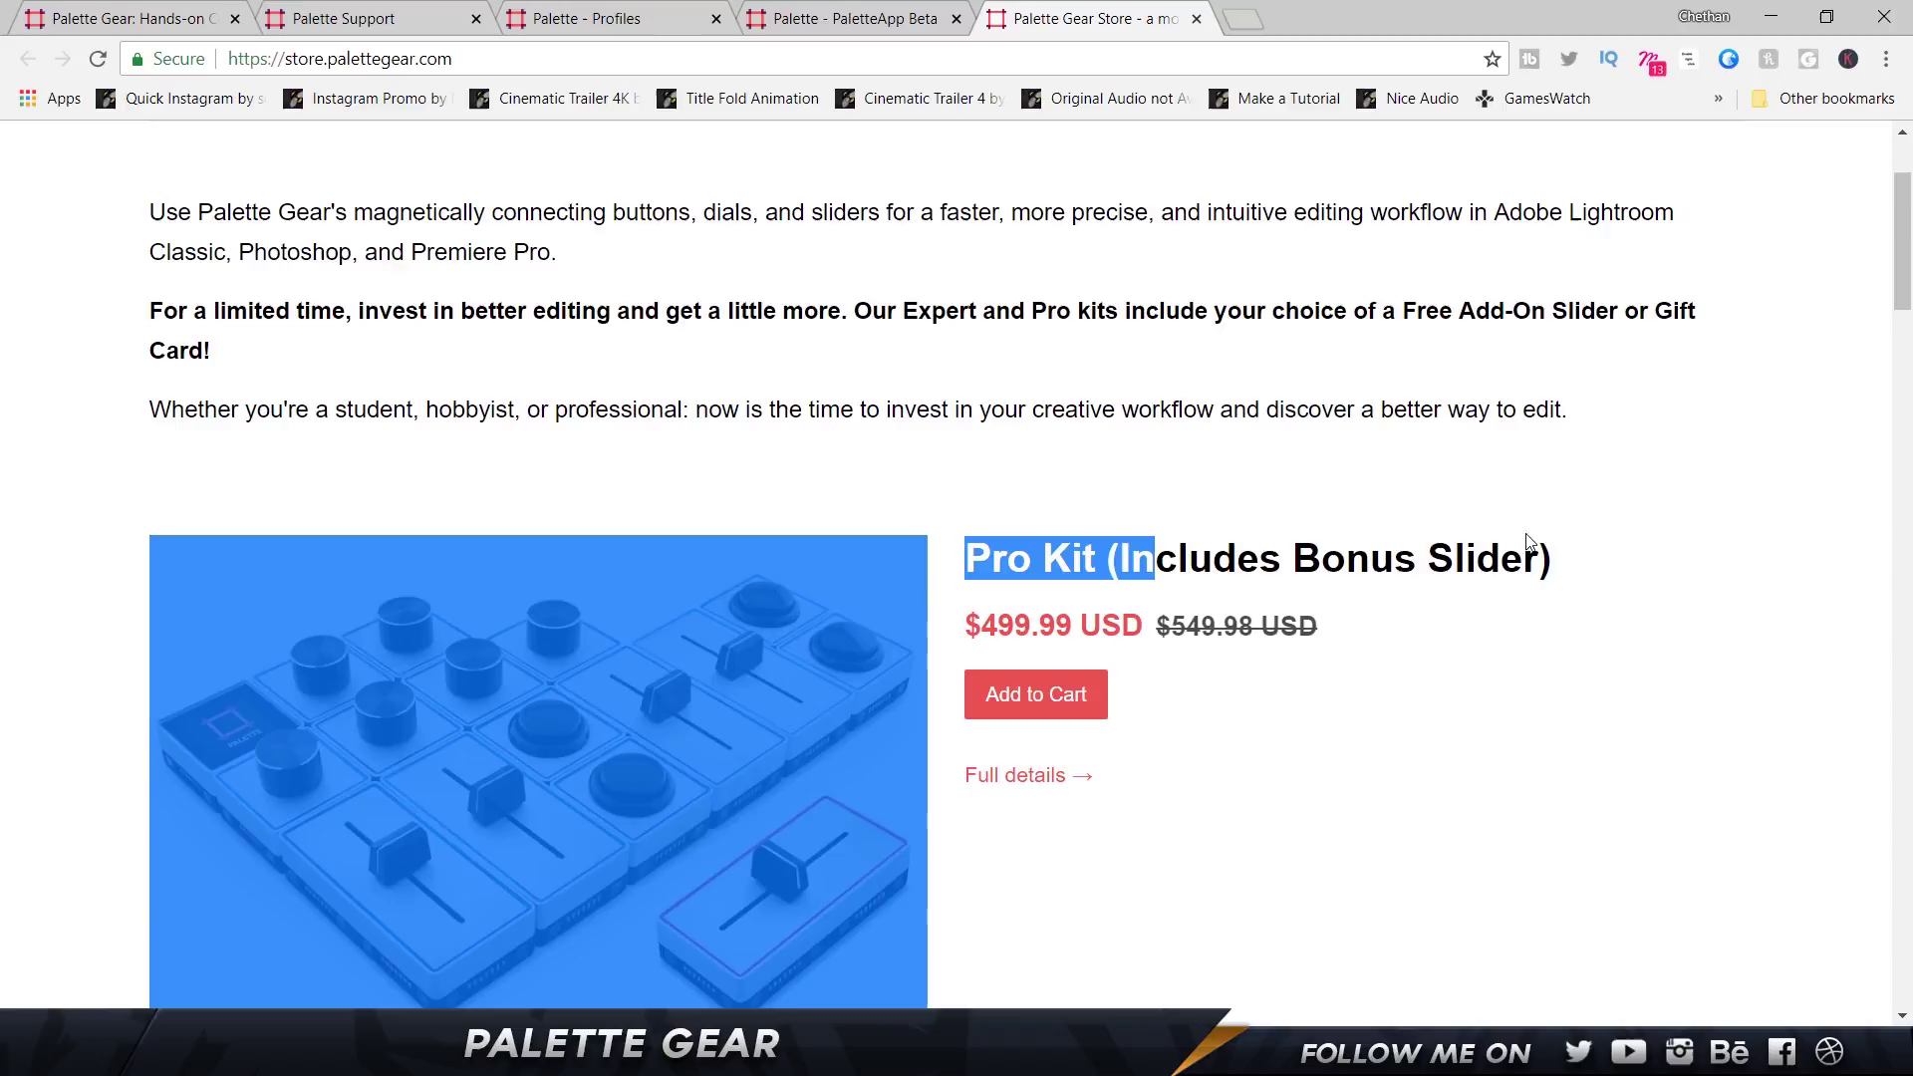
left_click_drag(1534, 554, 1258, 558)
scroll(1239, 558, "down", 7)
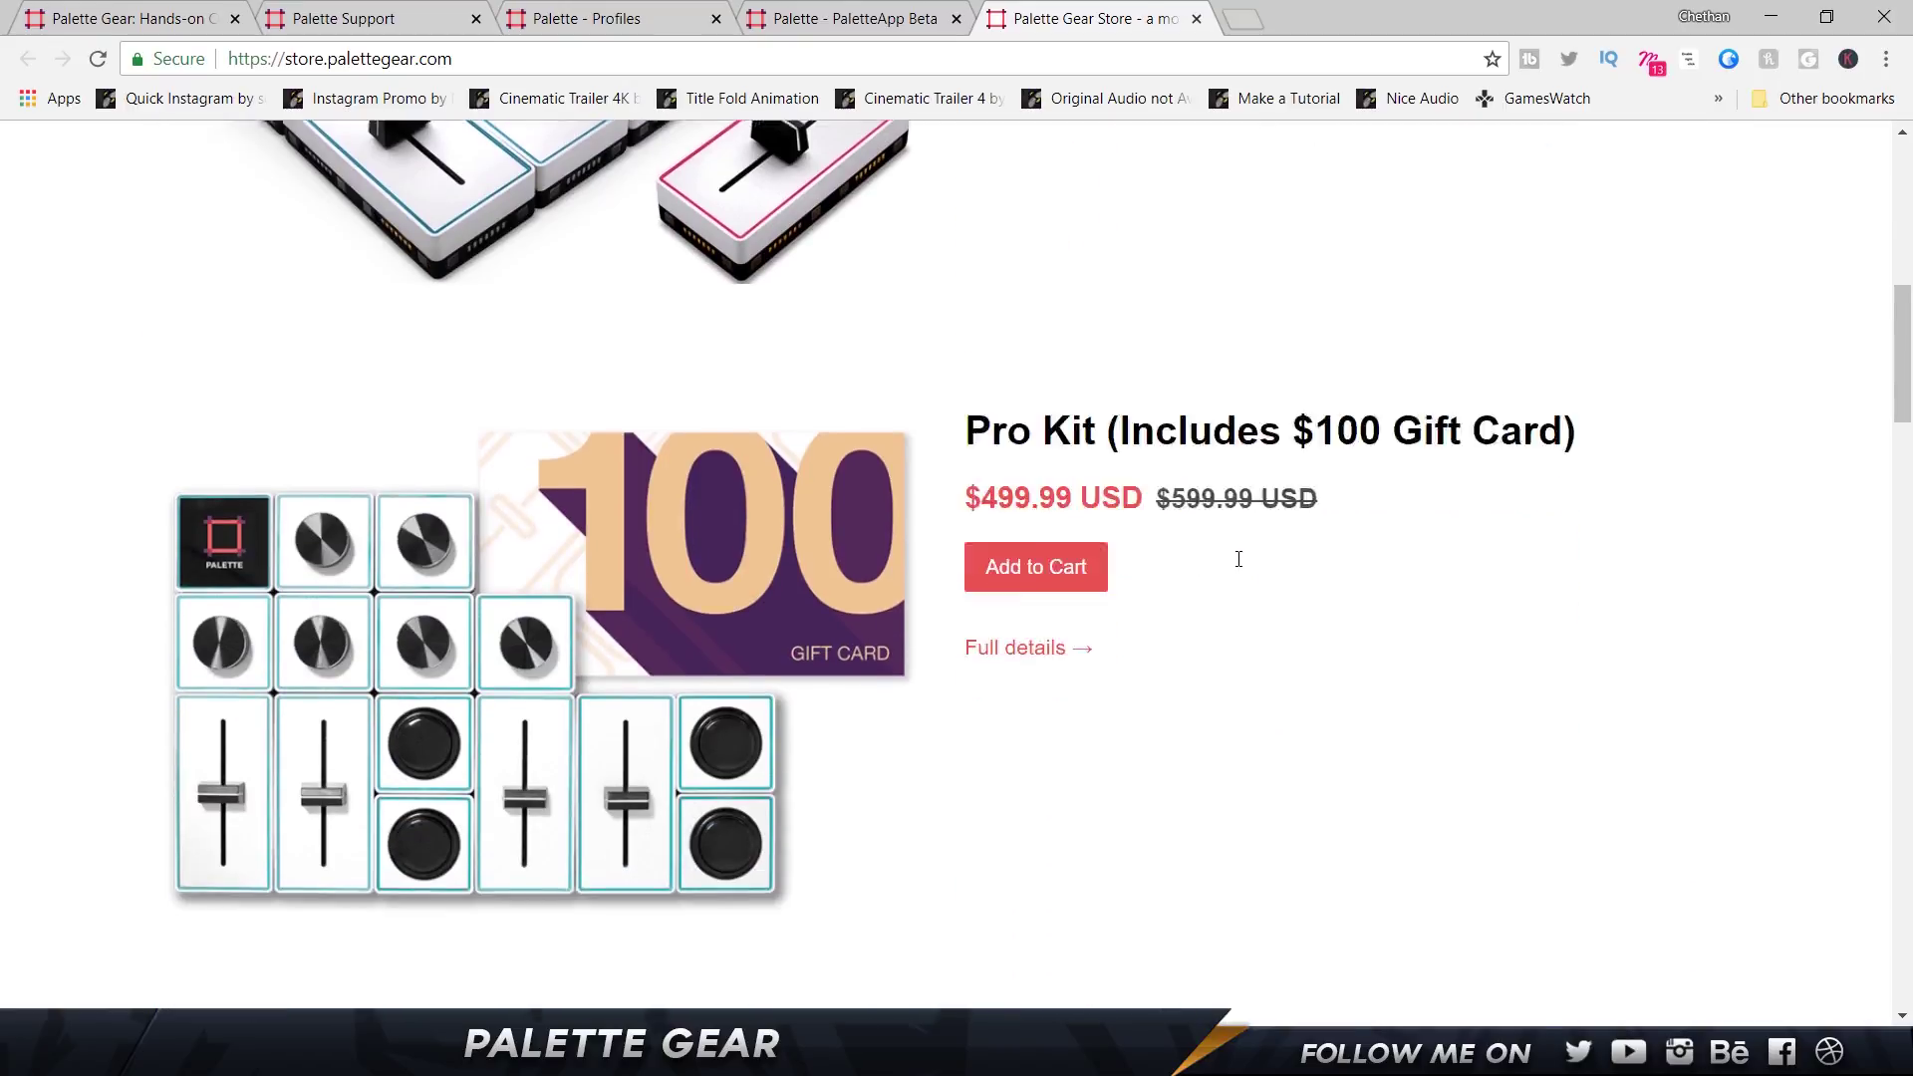
scroll(1238, 559, "down", 1)
left_click_drag(1303, 354, 1566, 344)
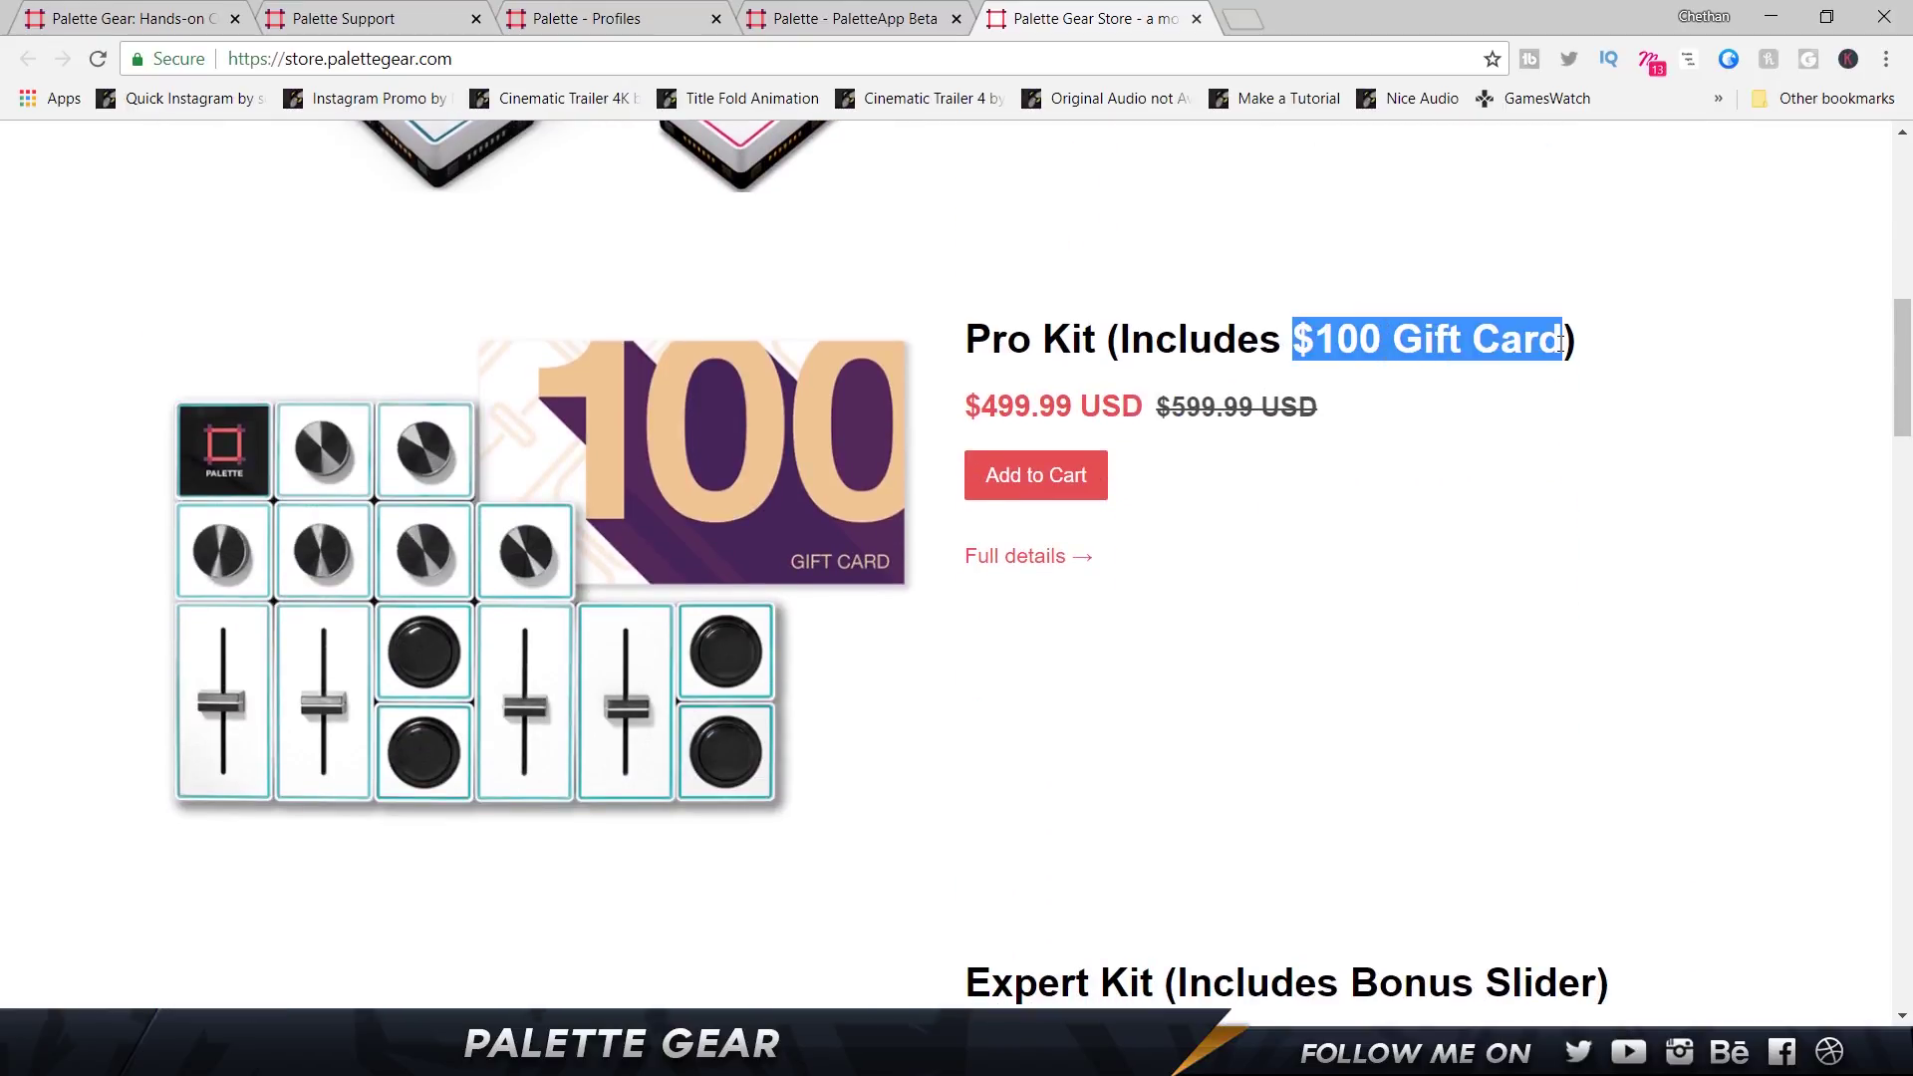
scroll(1358, 393, "up", 4)
scroll(1226, 332, "down", 10)
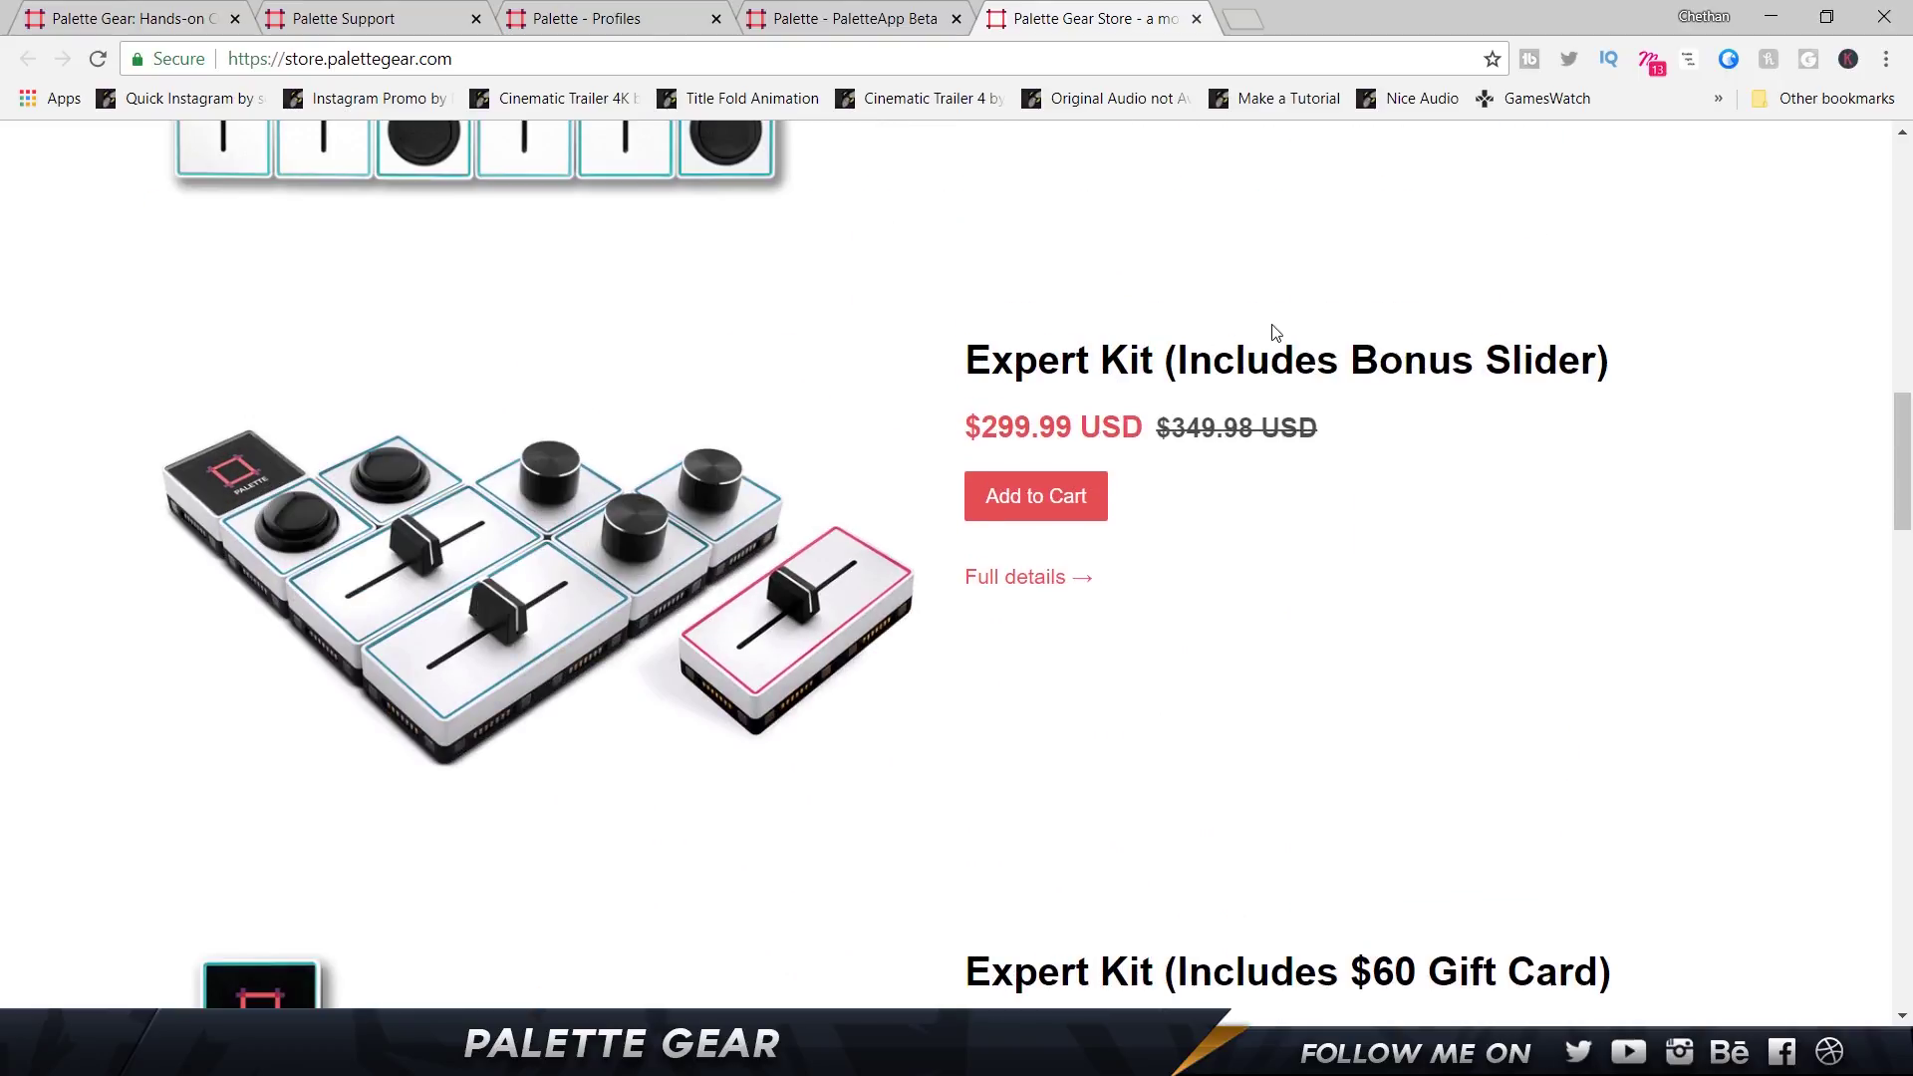
left_click_drag(1294, 361, 1100, 360)
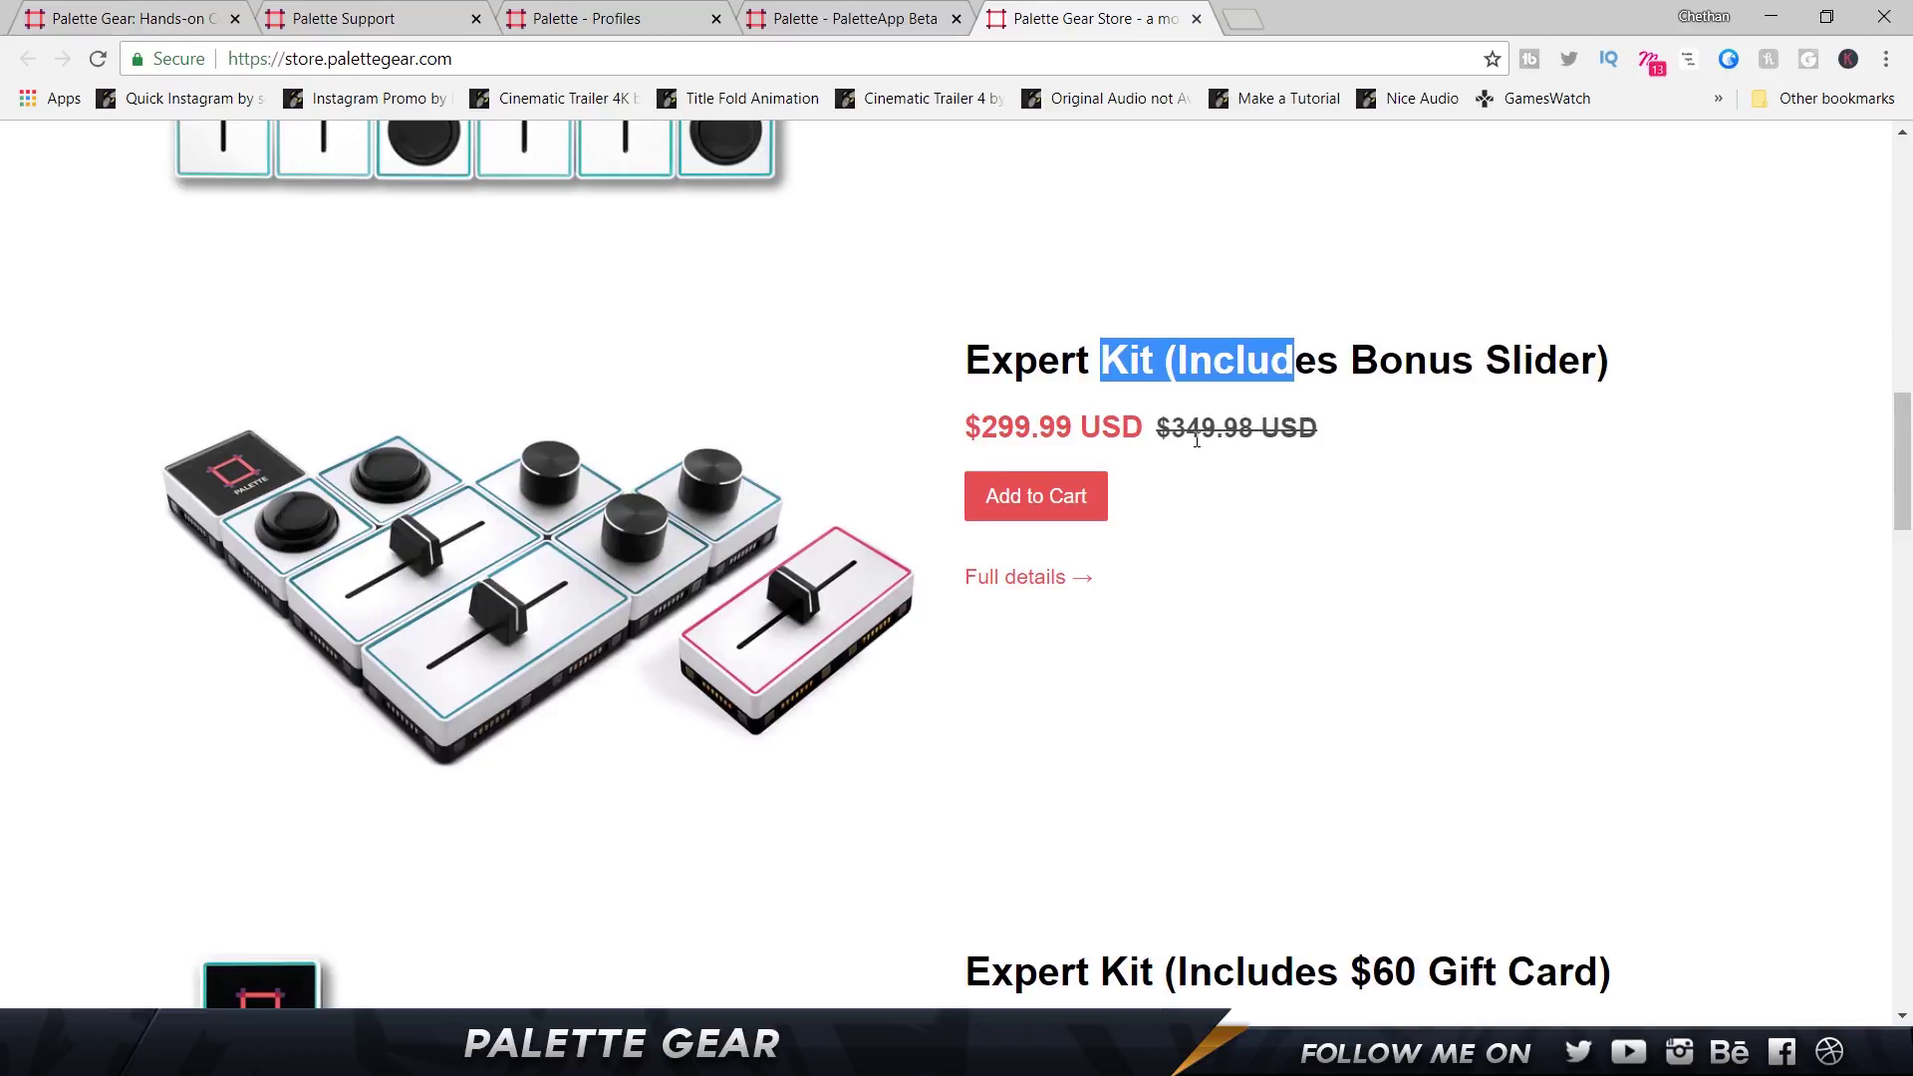
scroll(1197, 439, "down", 4)
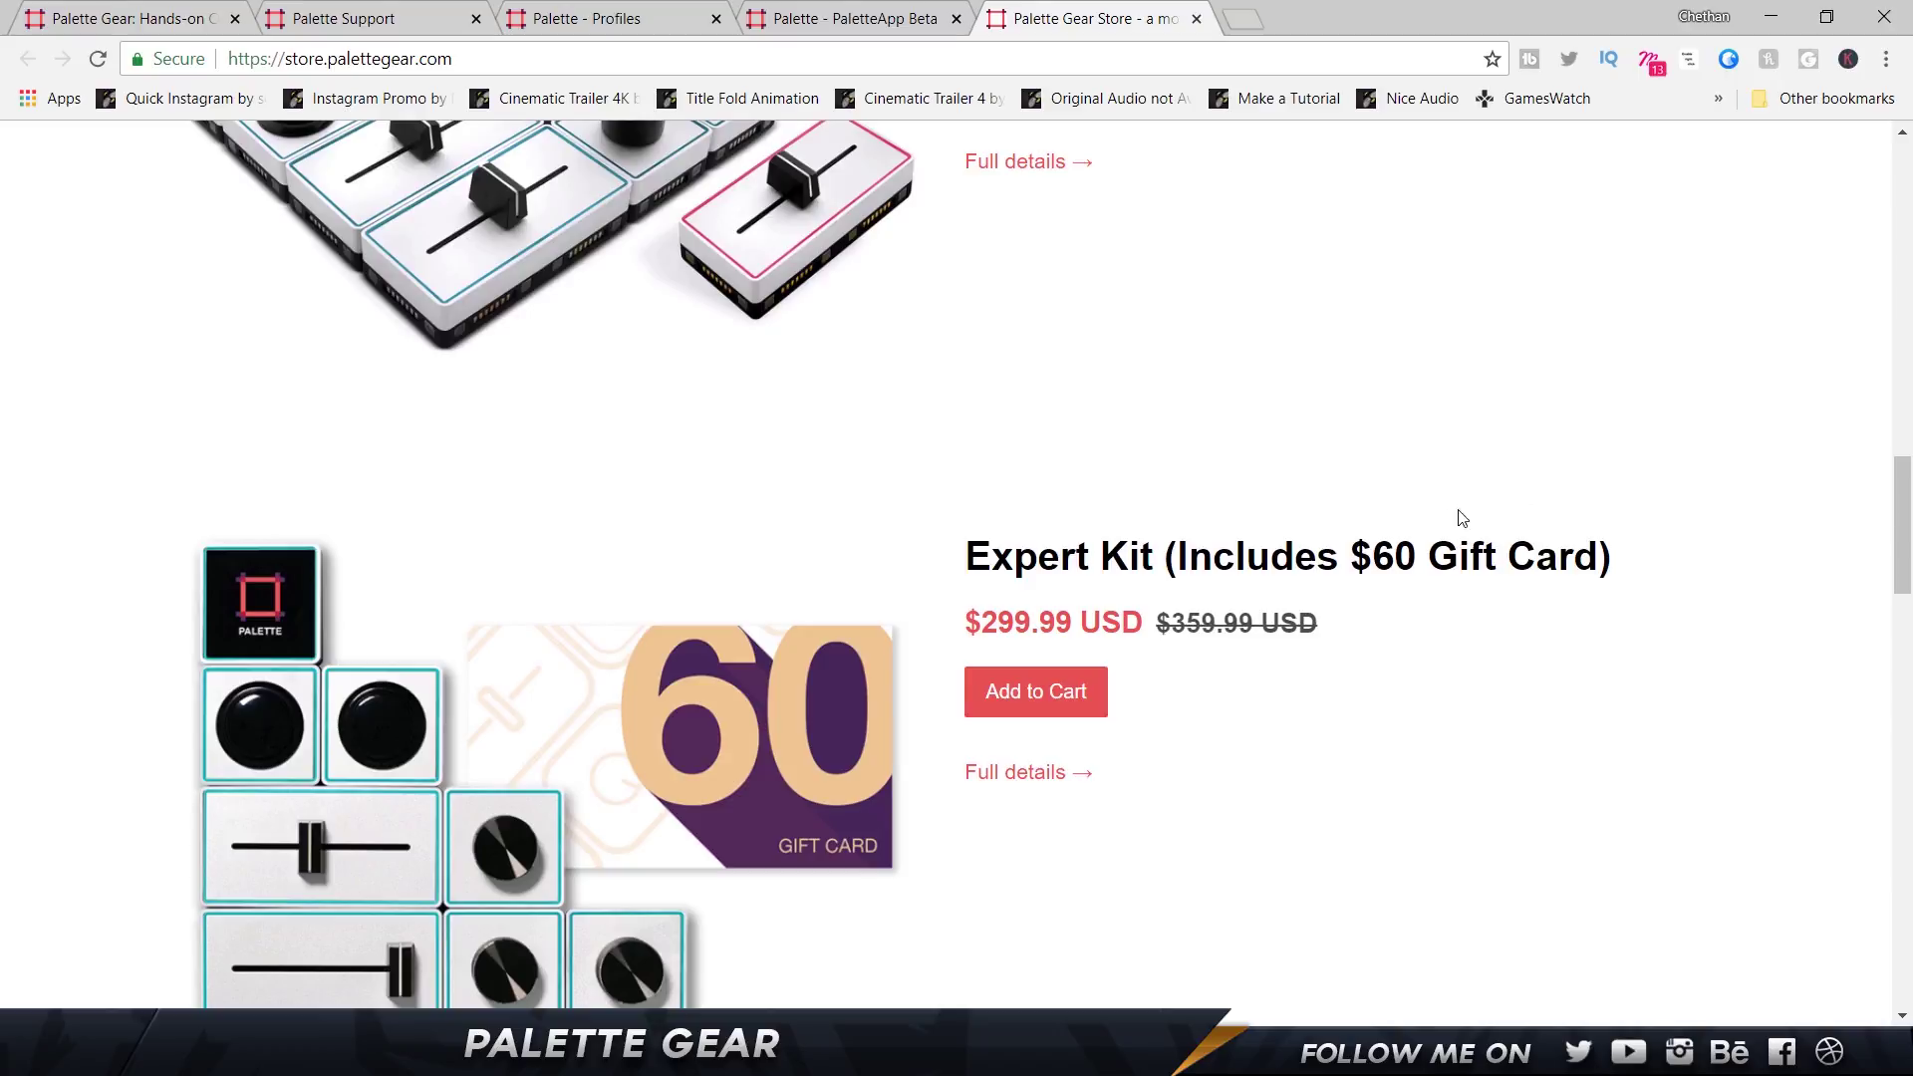
left_click_drag(1561, 551, 1239, 555)
scroll(973, 512, "down", 11)
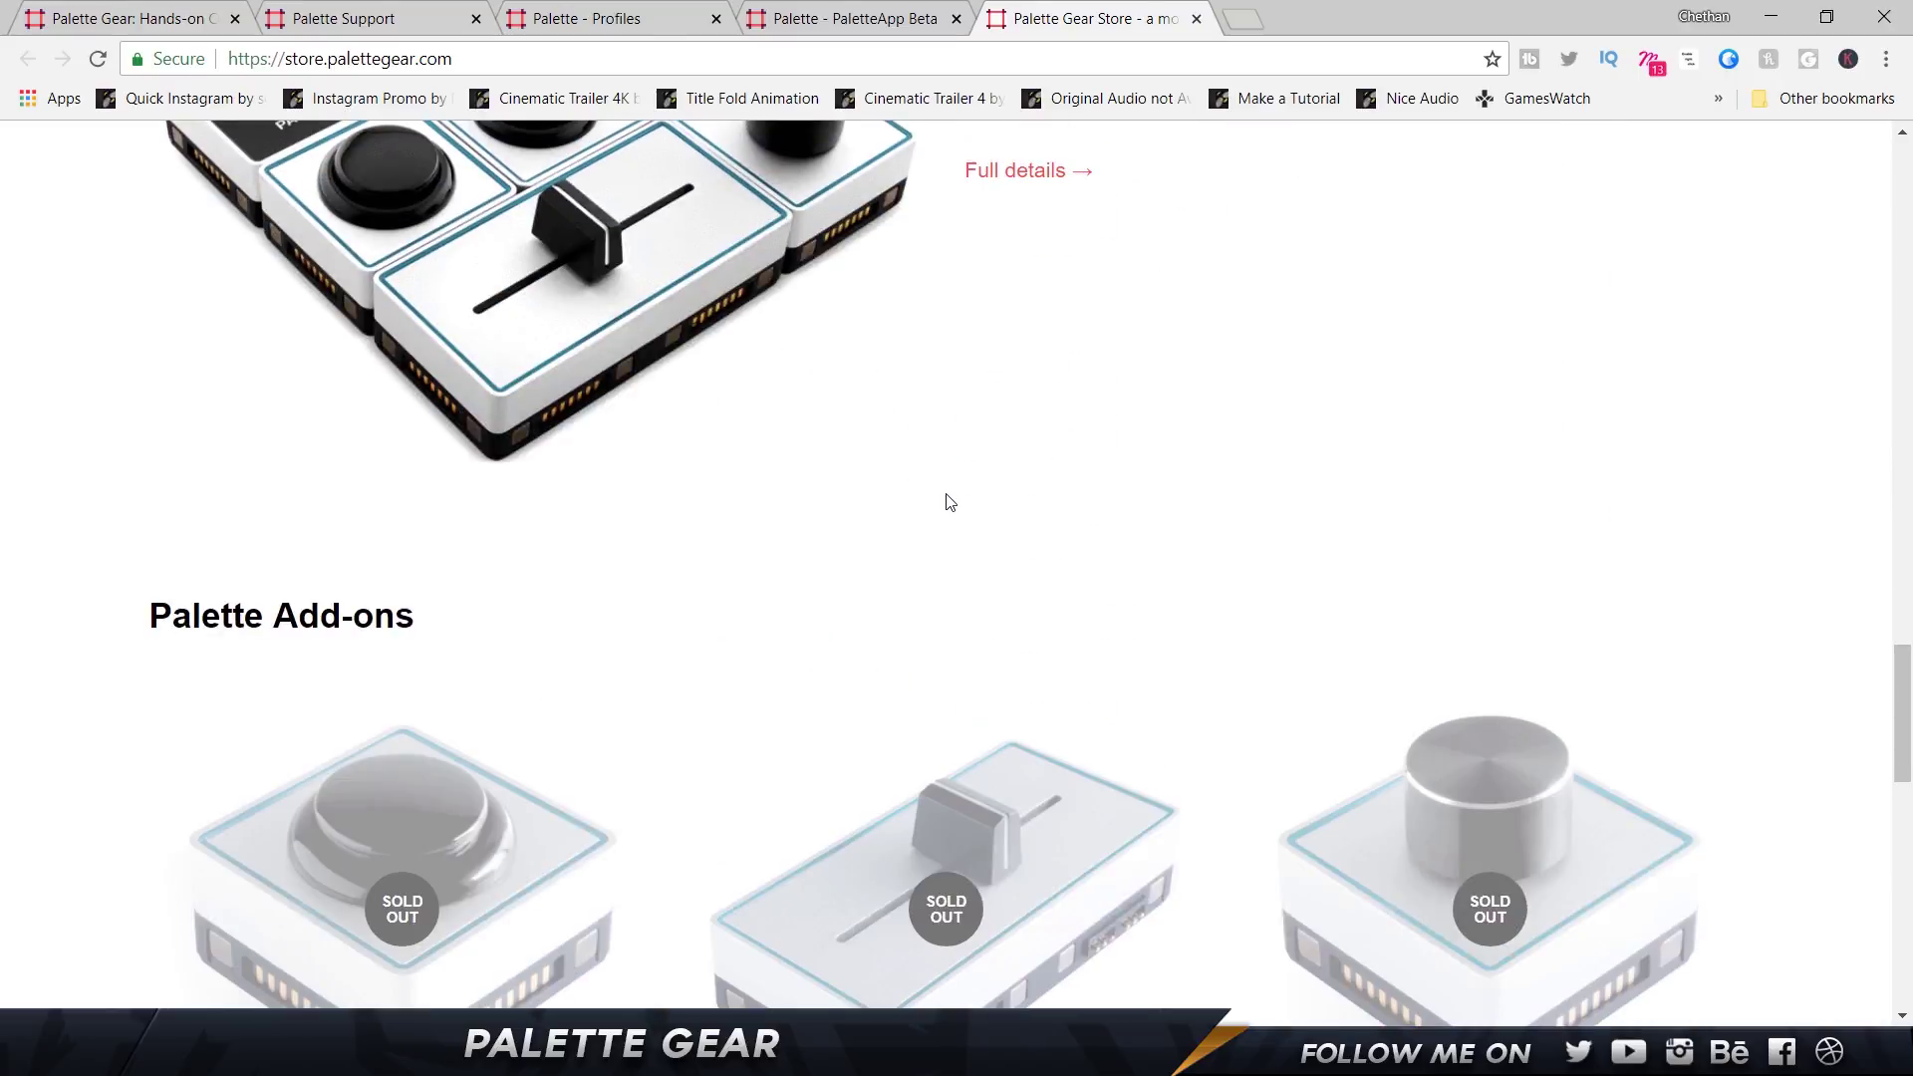
scroll(943, 504, "up", 4)
scroll(581, 435, "down", 9)
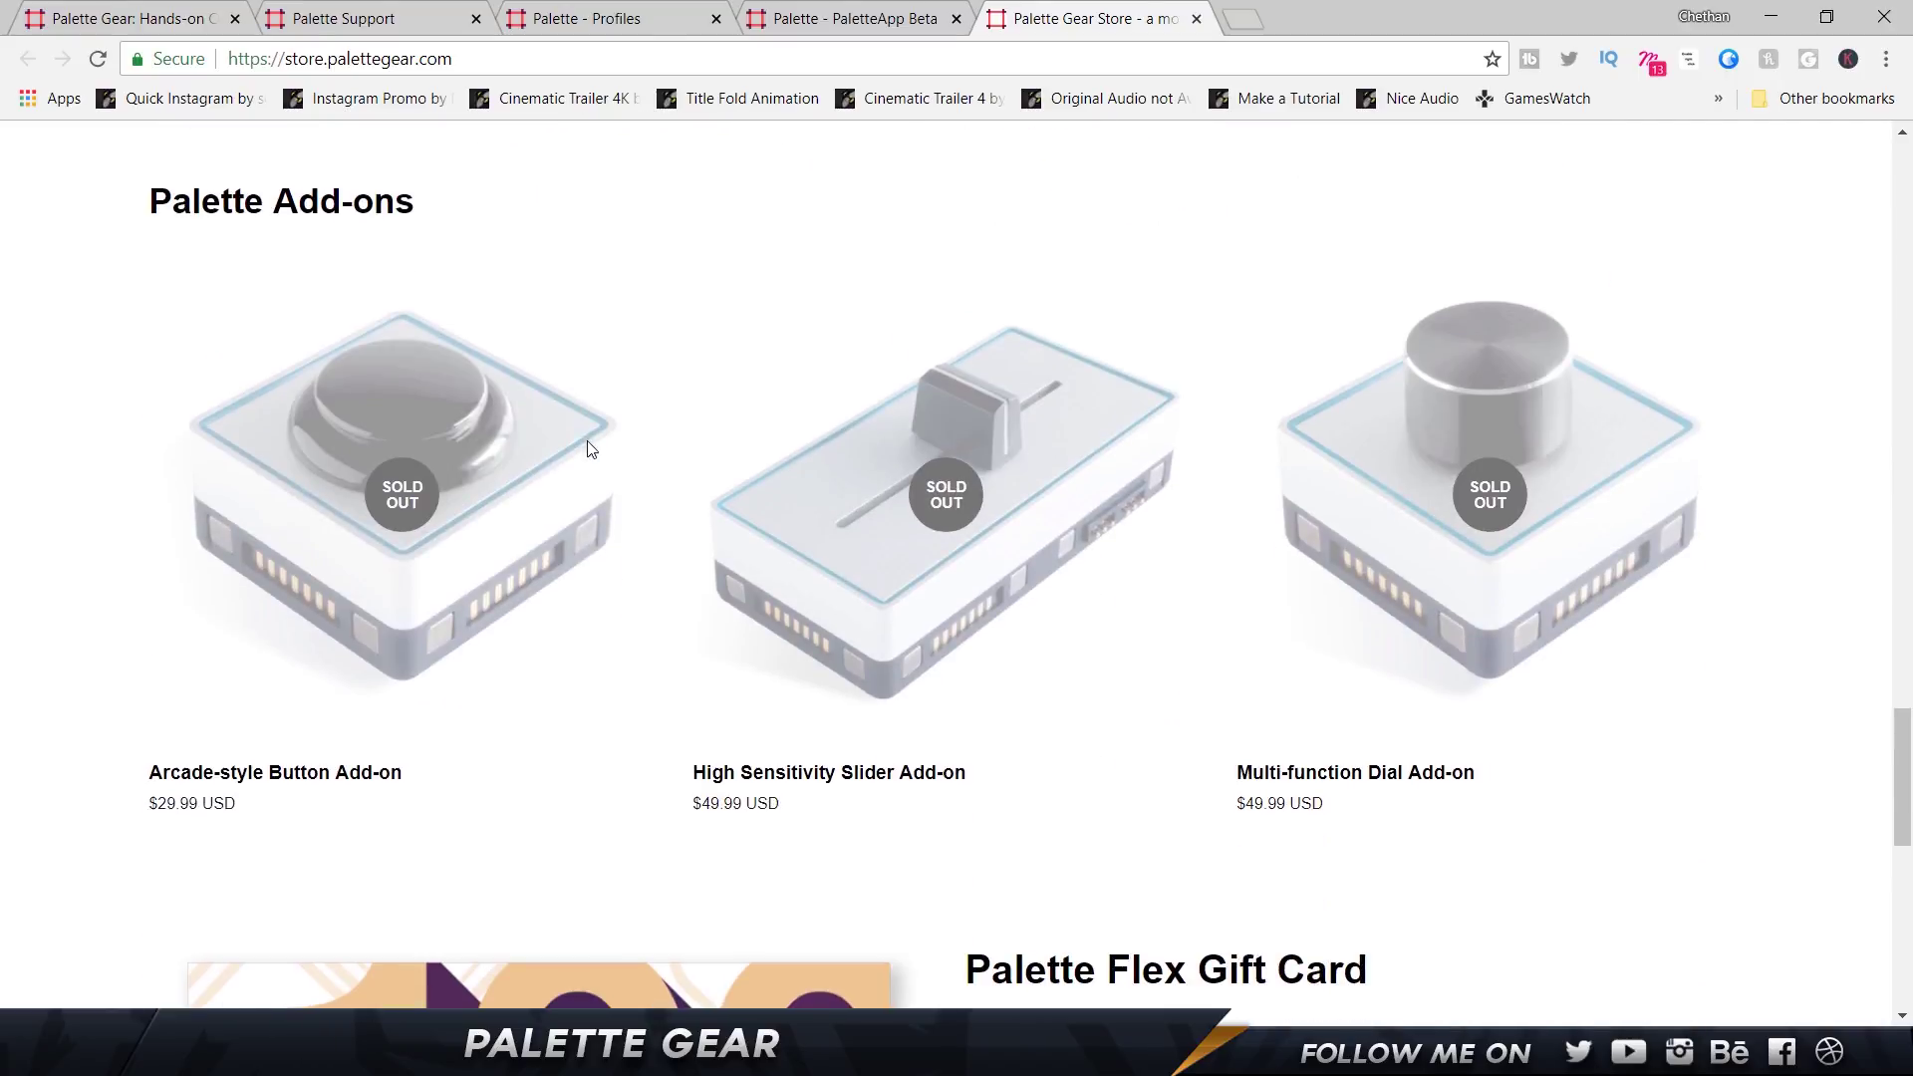
scroll(1521, 575, "up", 15)
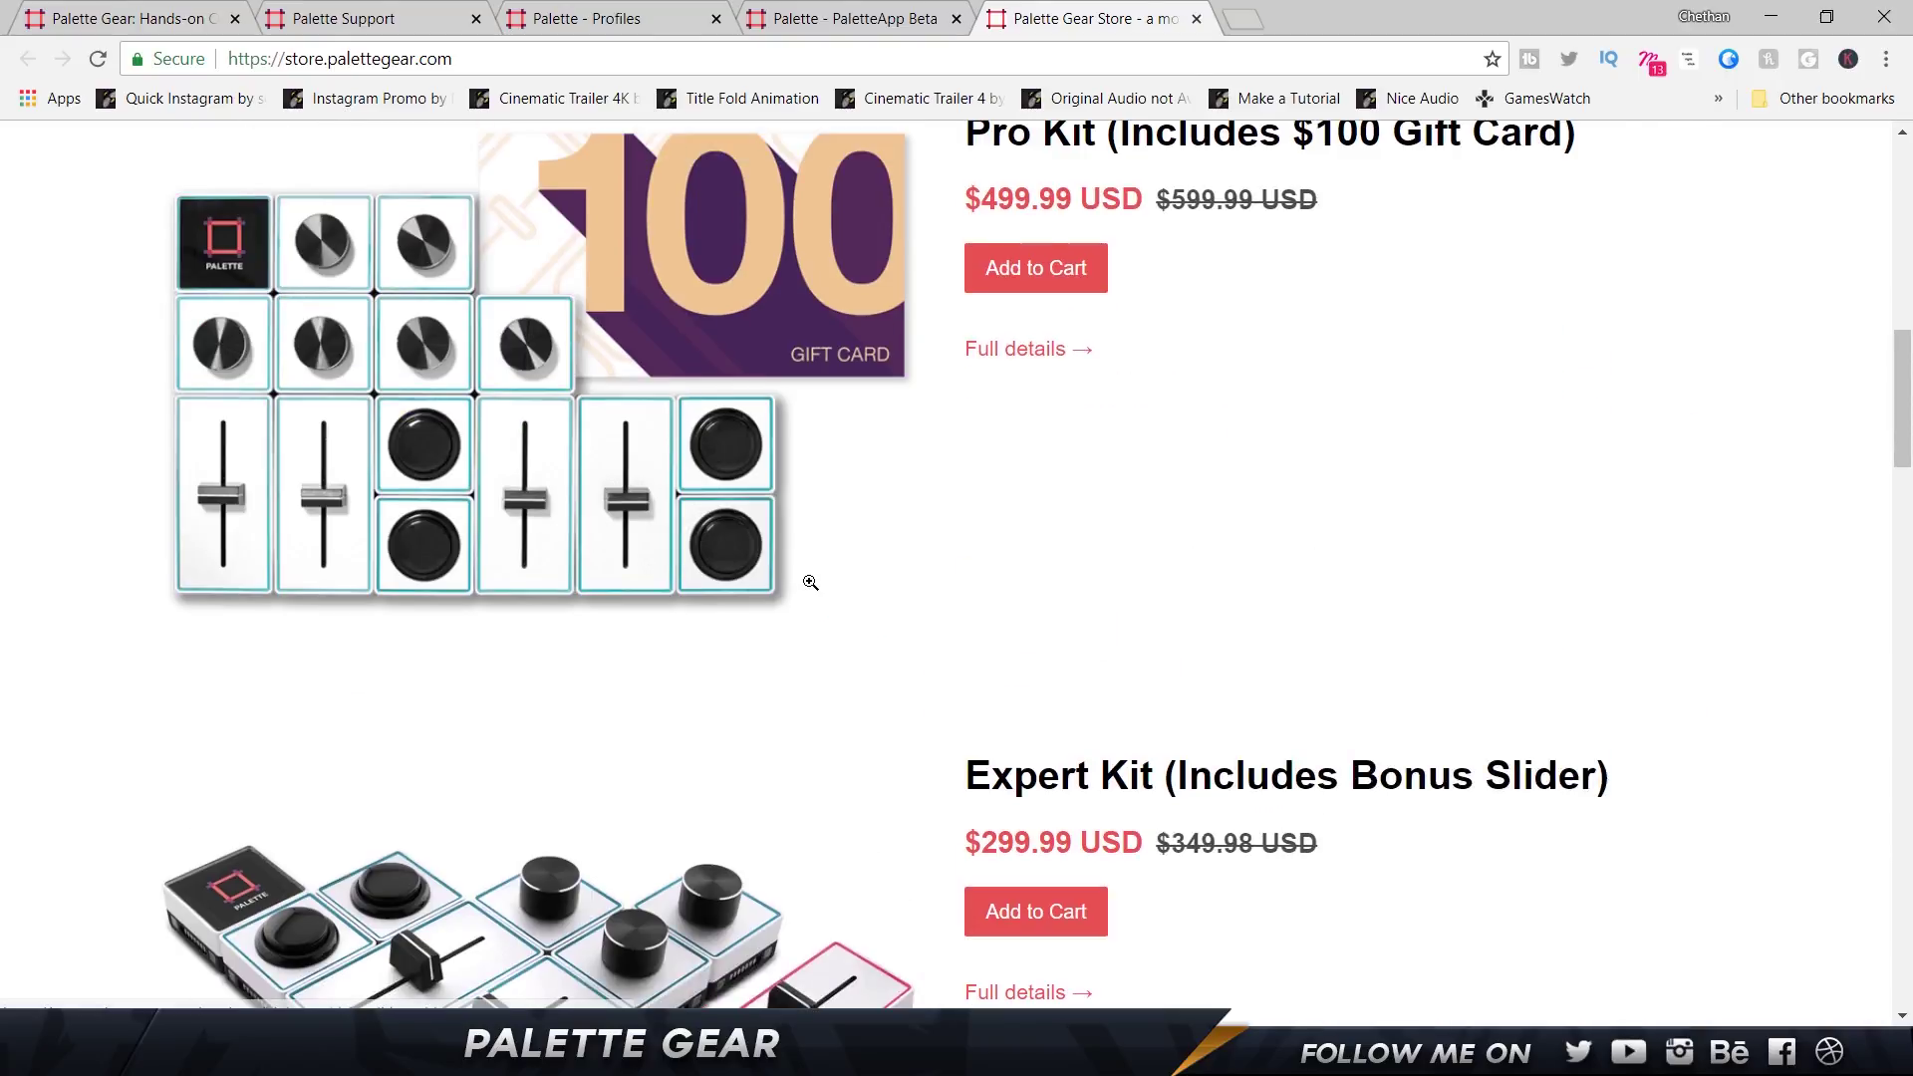
scroll(604, 471, "up", 8)
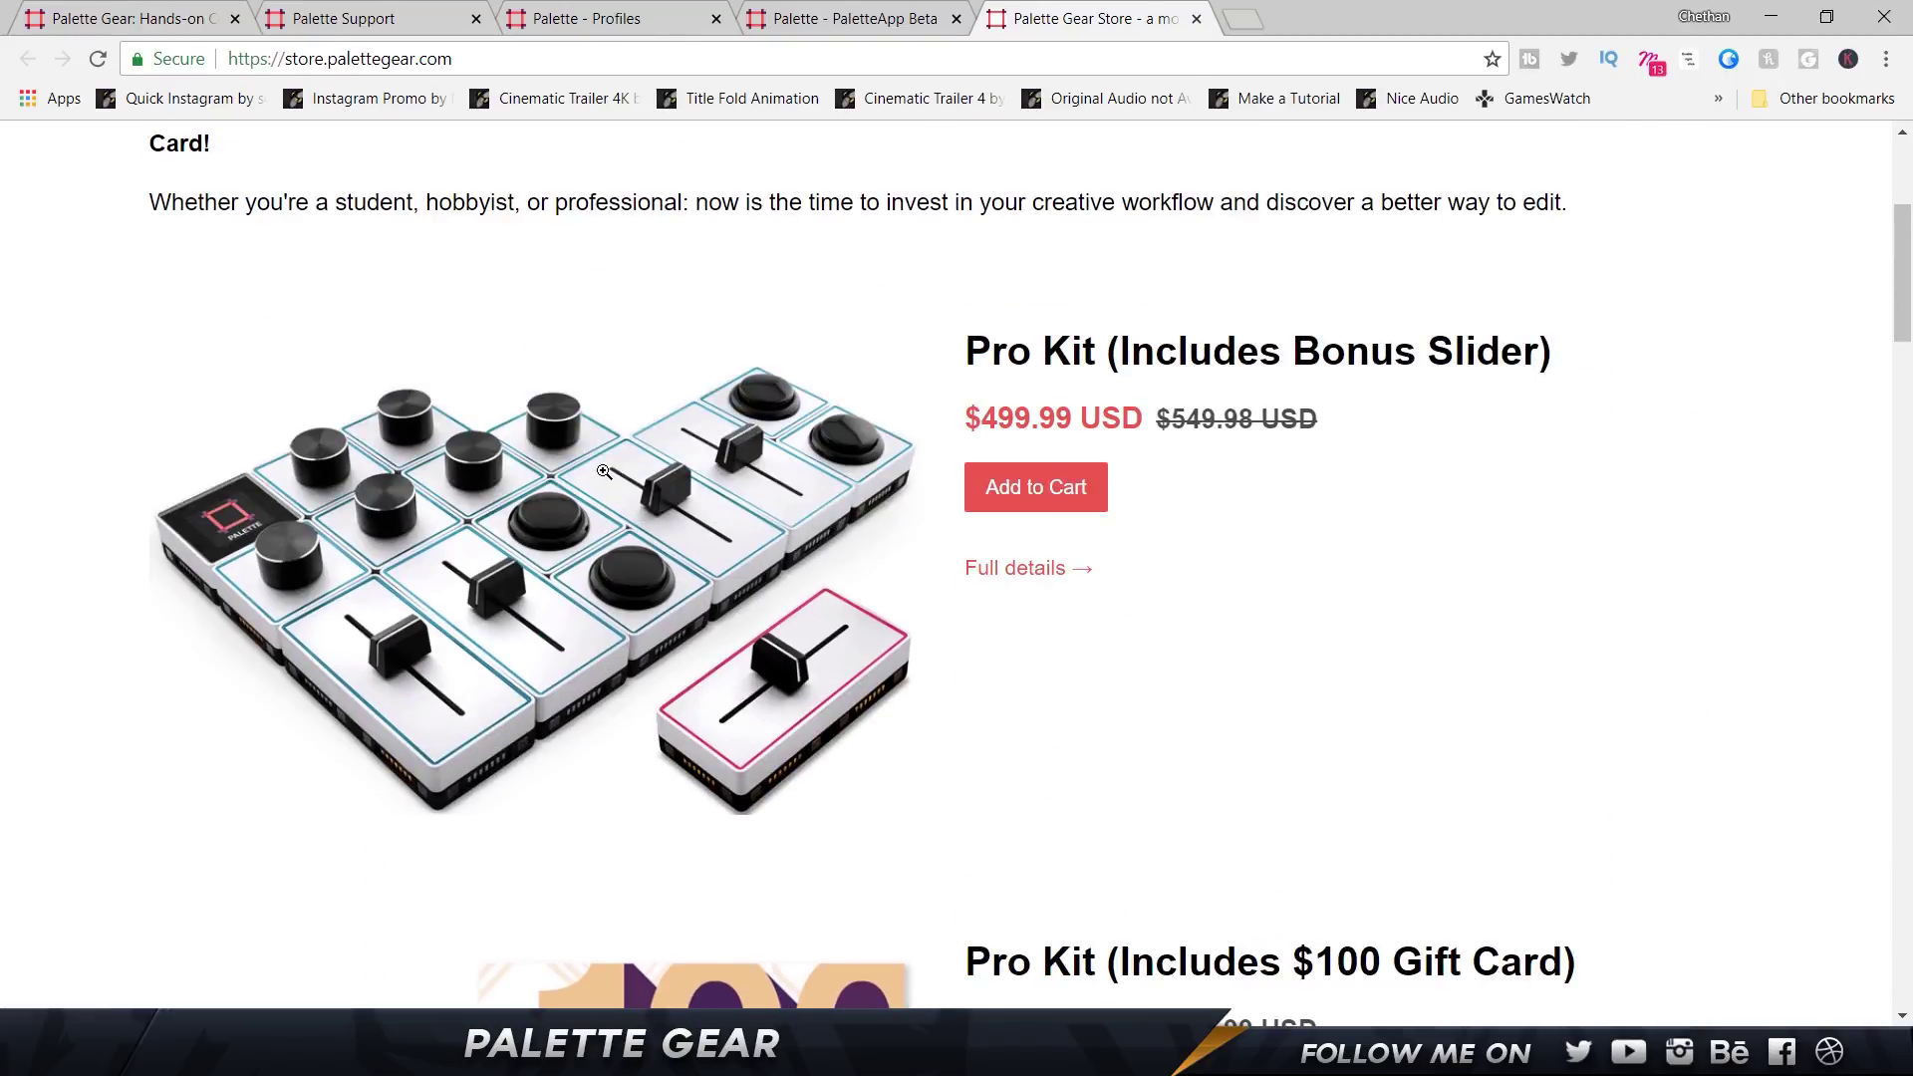